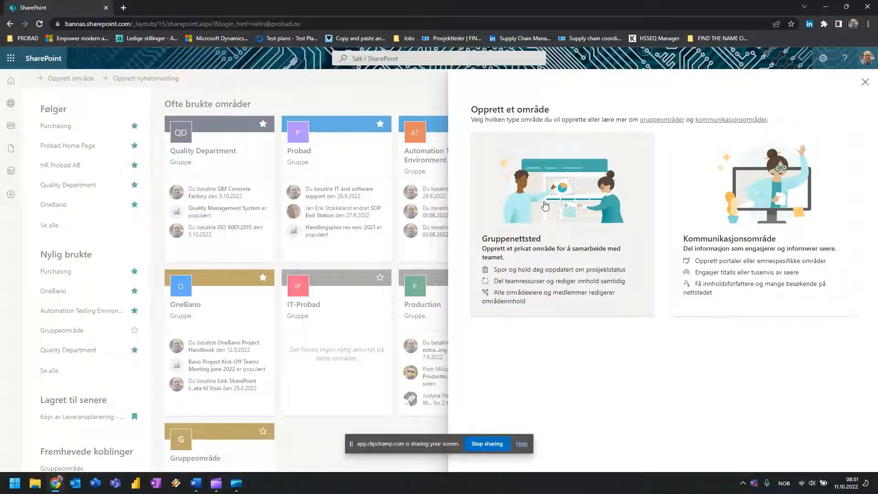
# Start a team site named Purchasing at address Purchasing_Test, described as the purchasing department's group.
pyautogui.click(527, 192)
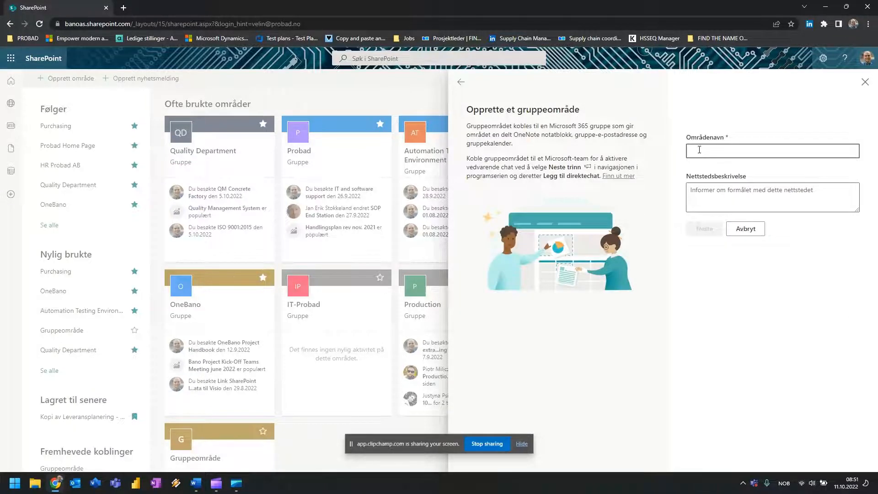
pyautogui.write('Purchasing')
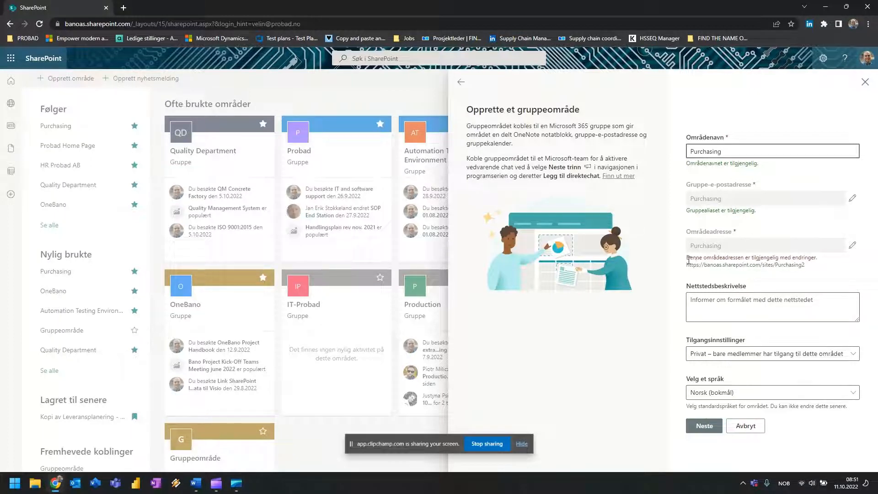
pyautogui.moveTo(687, 259); pyautogui.dragTo(772, 259)
pyautogui.click(797, 260)
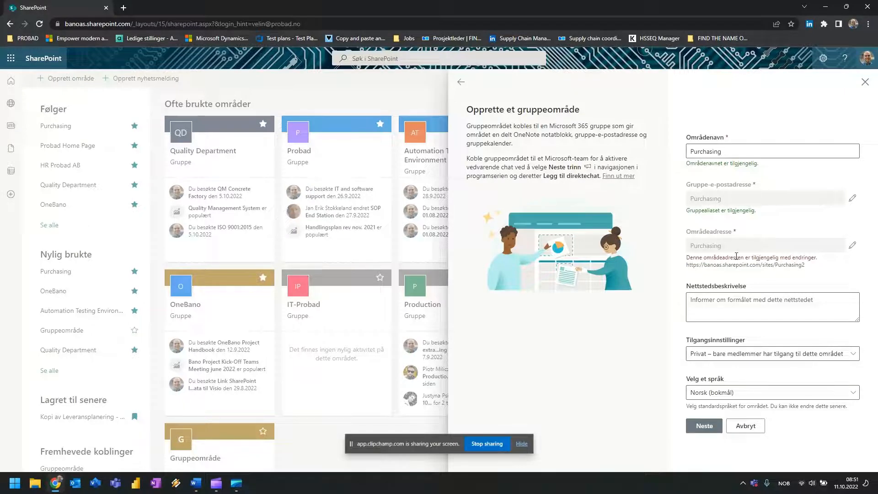
pyautogui.click(850, 249)
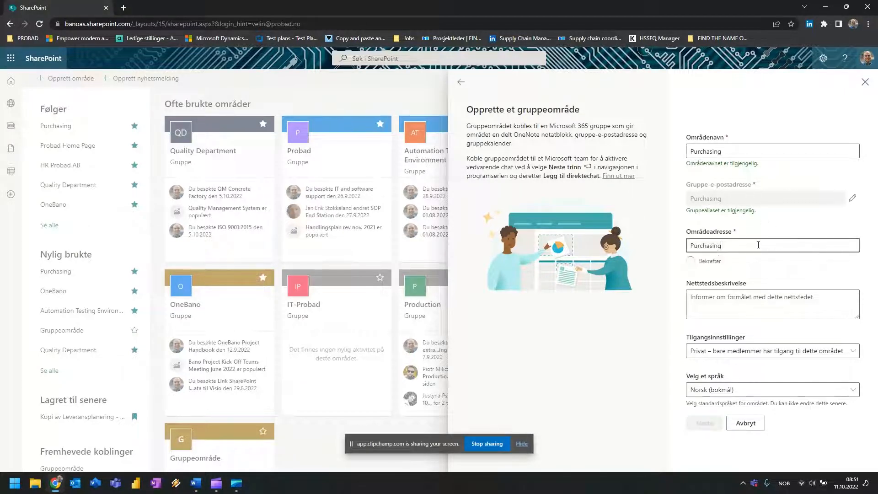
pyautogui.write('_Test')
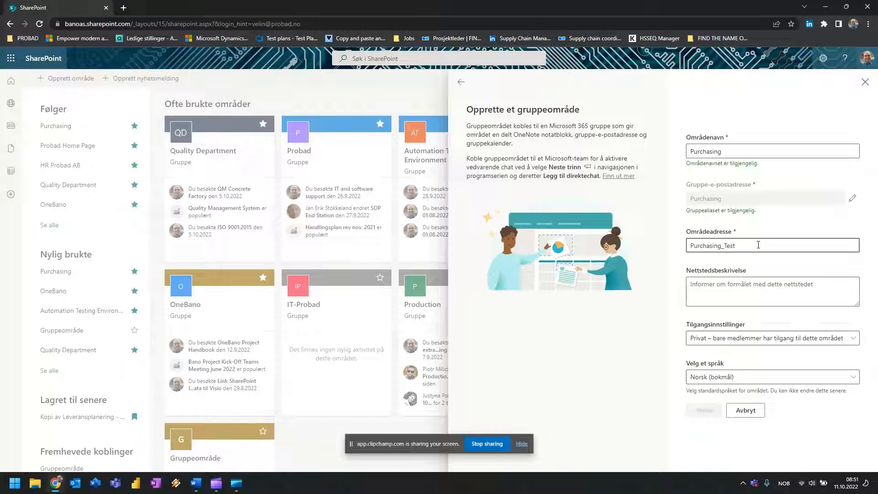
pyautogui.click(751, 296)
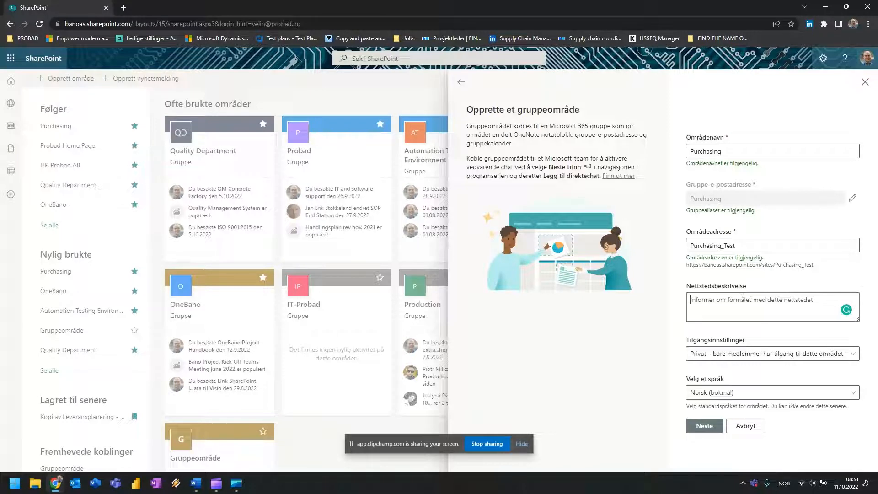
pyautogui.write('This is the group ')
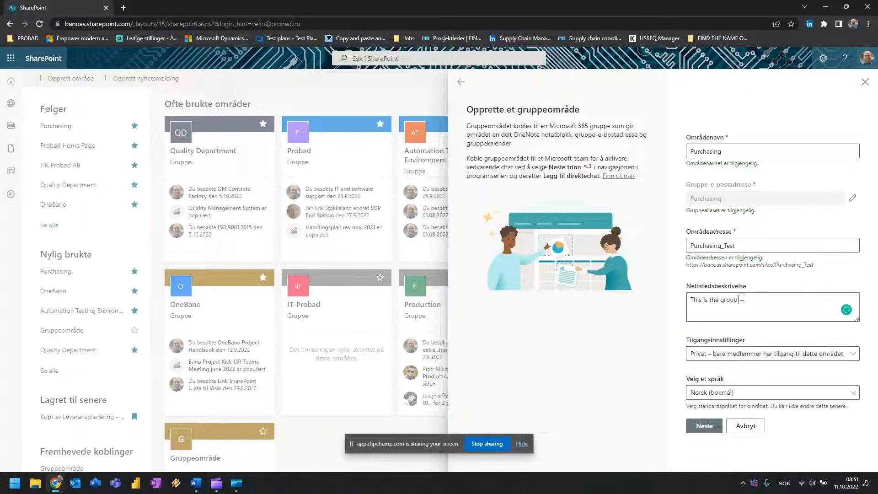
pyautogui.write('for the purchasing department.')
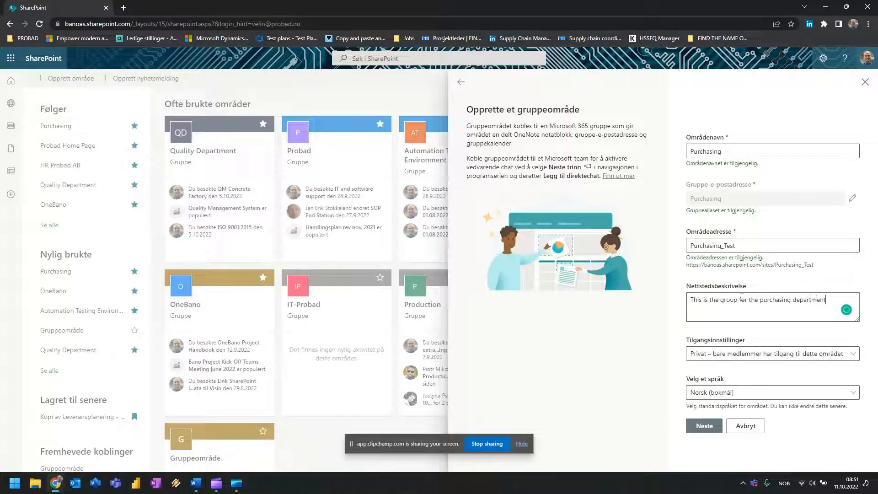
# Keep the Purchasing site Private, set its language to English, and finish creating it.
pyautogui.click(737, 354)
pyautogui.click(697, 385)
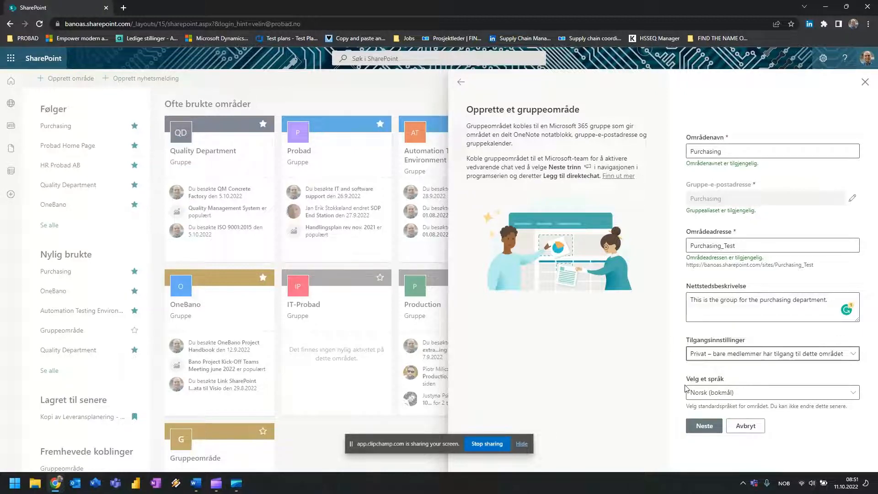
pyautogui.click(763, 396)
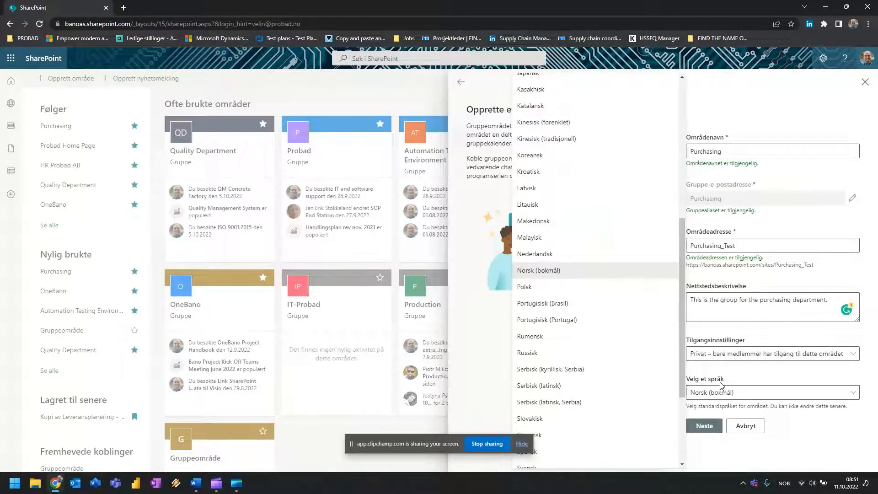
pyautogui.moveTo(682, 270); pyautogui.dragTo(681, 160)
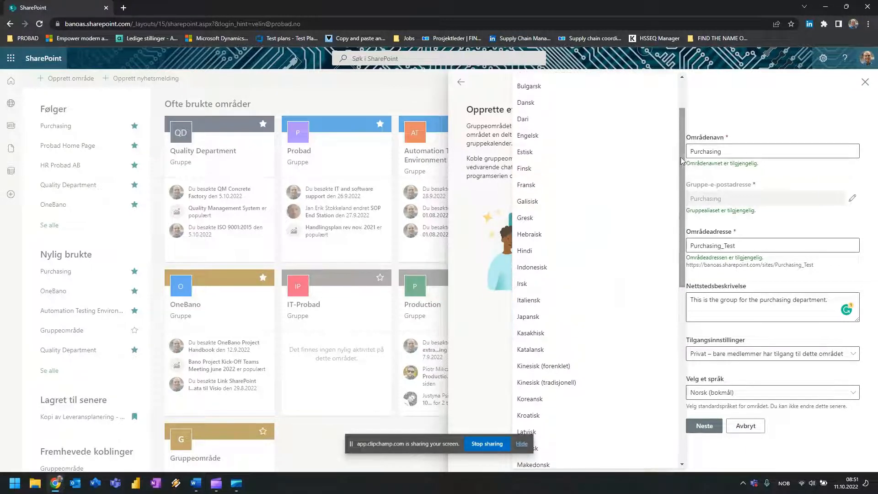
pyautogui.click(544, 136)
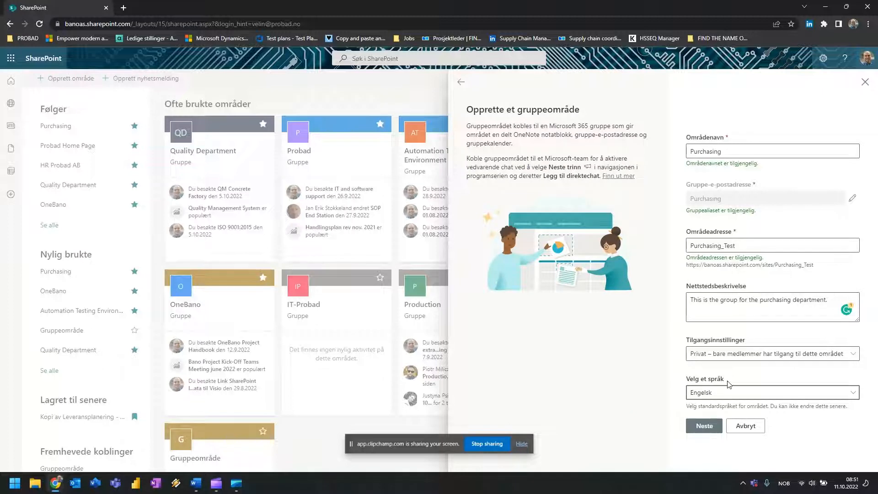
pyautogui.click(704, 429)
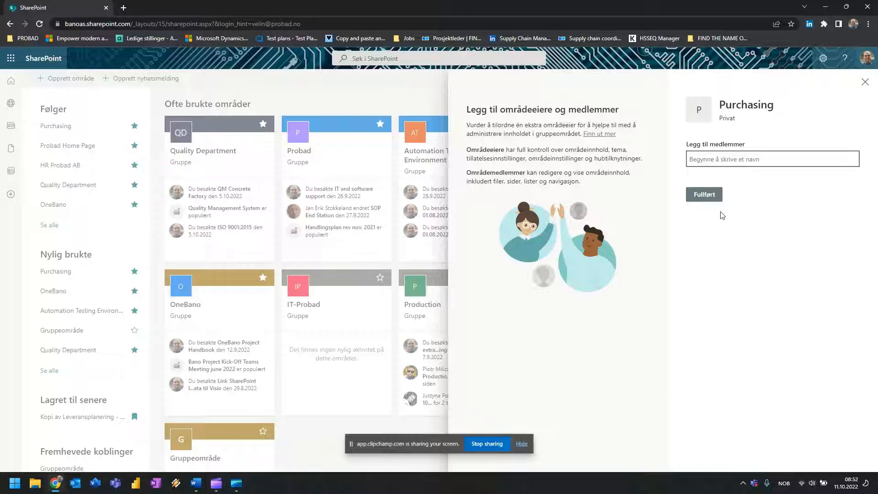
pyautogui.click(698, 200)
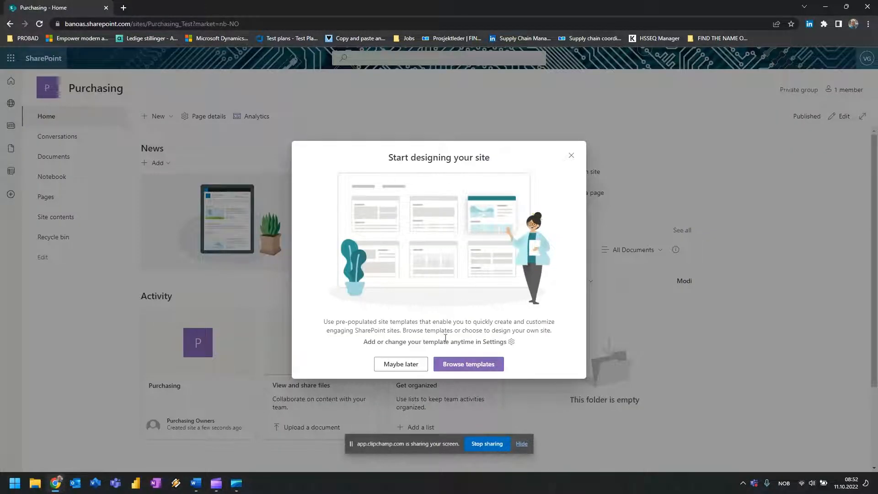
# Preview the Project management template's details, then cancel without applying any template.
pyautogui.click(468, 366)
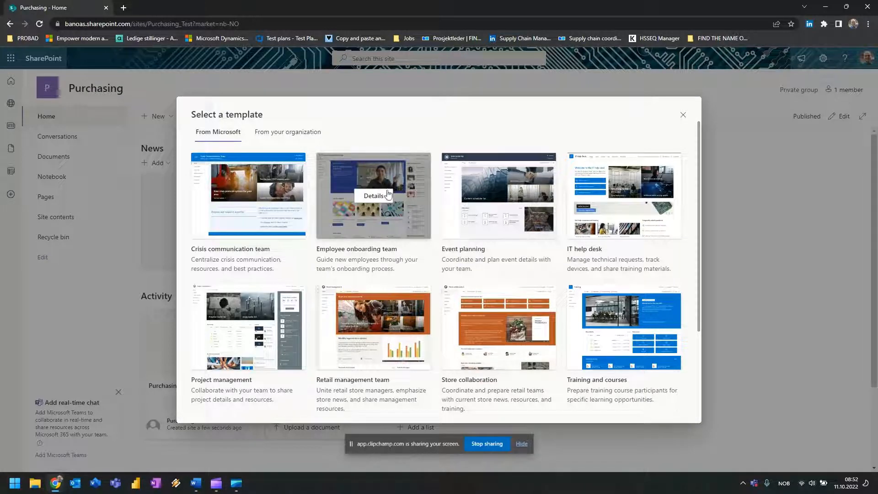
pyautogui.scroll(-1, 409, 276)
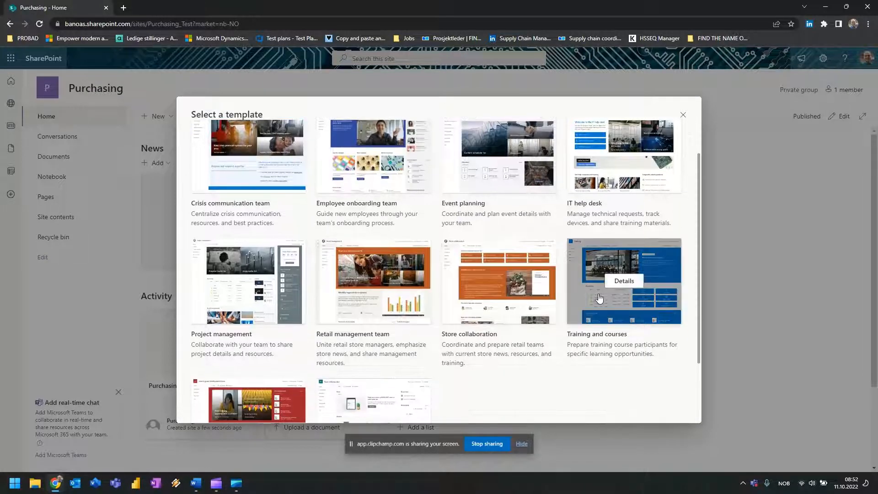
pyautogui.click(249, 281)
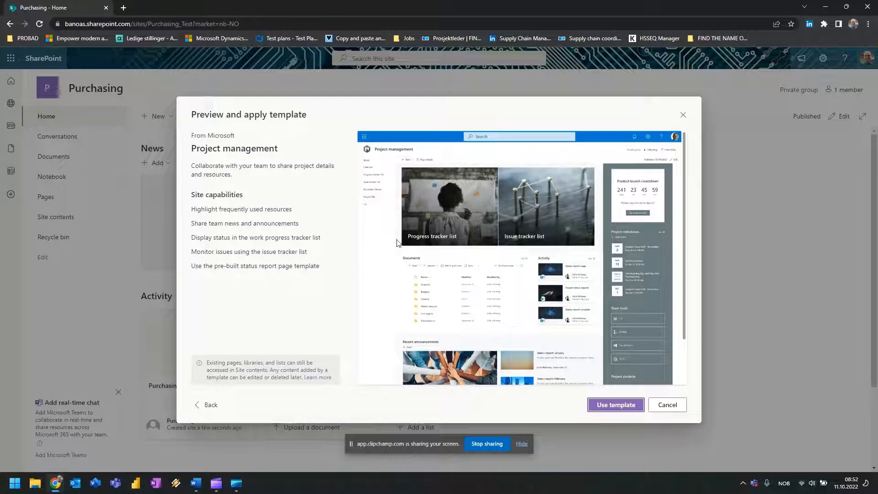
pyautogui.scroll(-1, 448, 312)
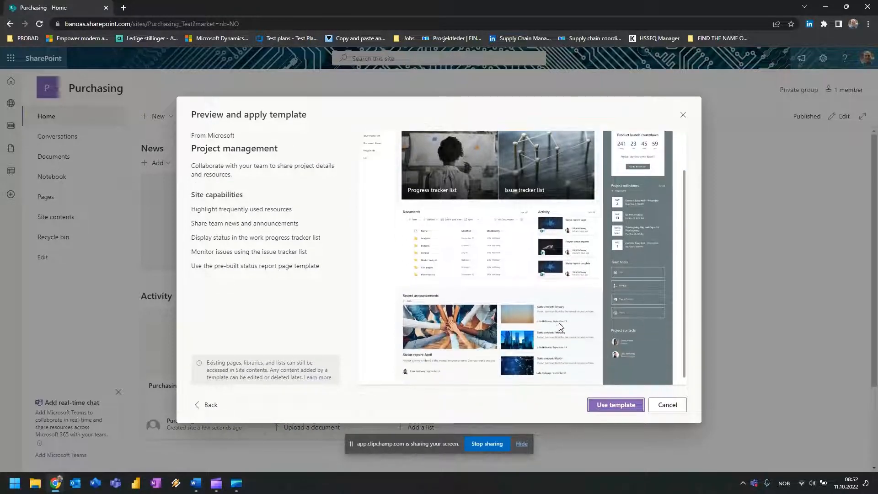
pyautogui.click(667, 405)
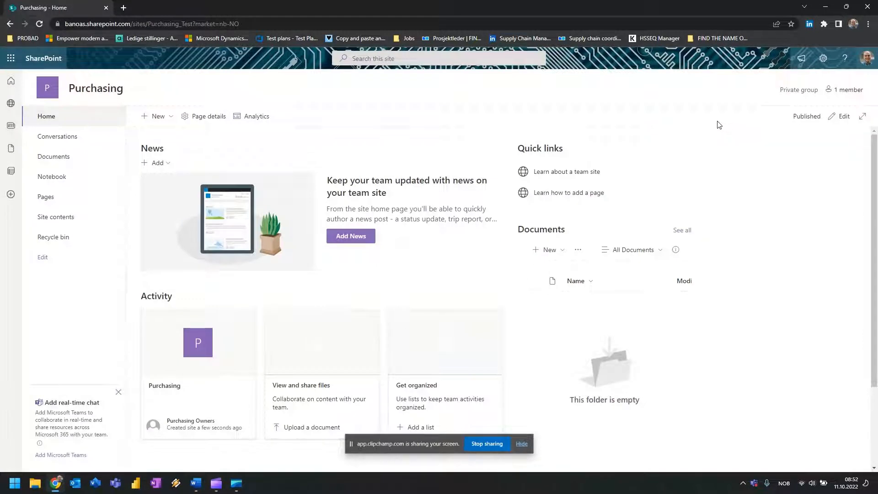
# Edit the home page, rearranging its web parts and duplicating the News web part.
pyautogui.click(833, 119)
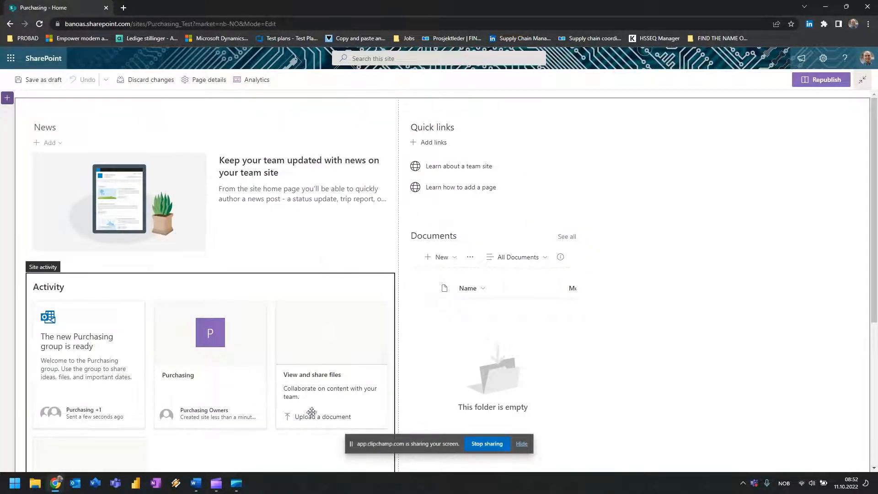
pyautogui.moveTo(315, 130); pyautogui.dragTo(268, 292)
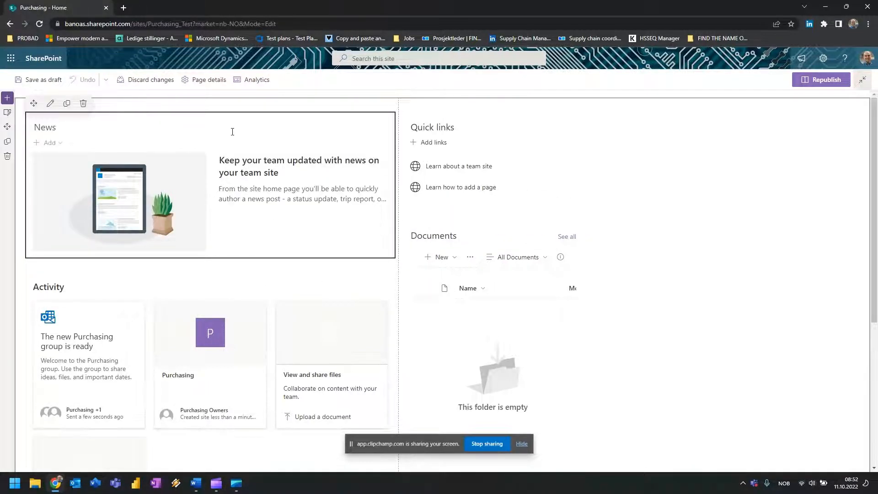
pyautogui.moveTo(210, 118); pyautogui.dragTo(228, 168)
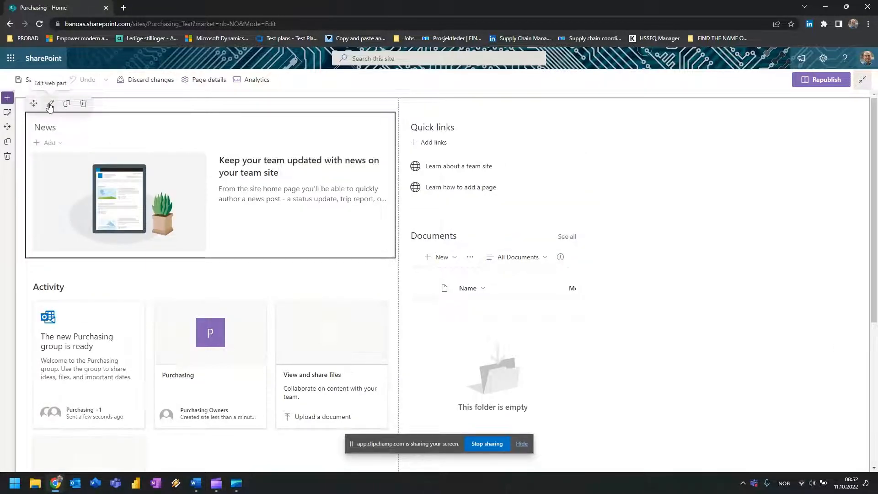
pyautogui.click(67, 105)
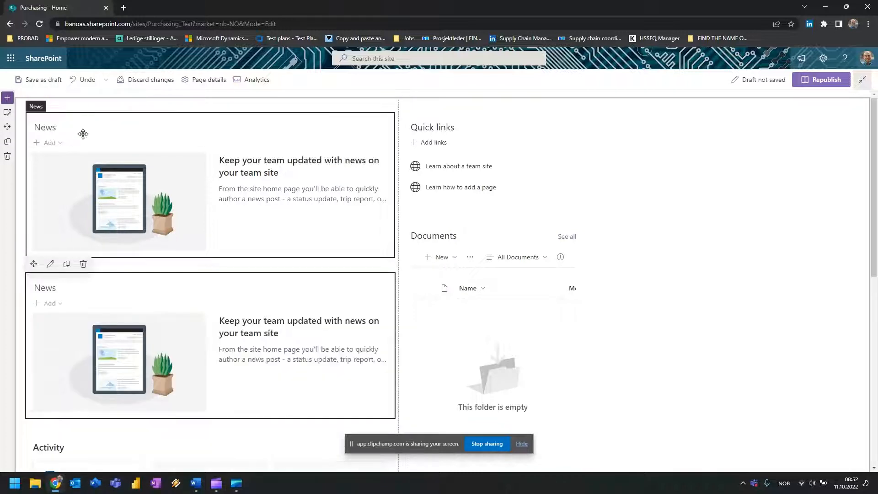
pyautogui.click(51, 264)
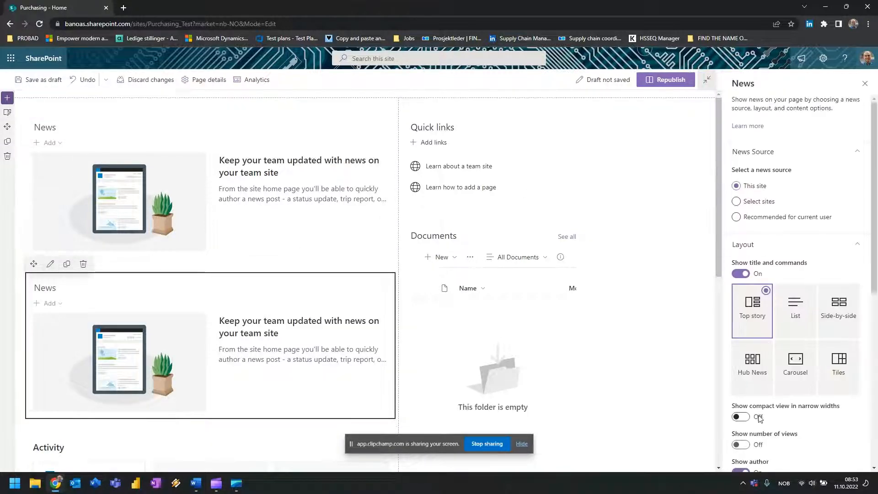
pyautogui.click(863, 85)
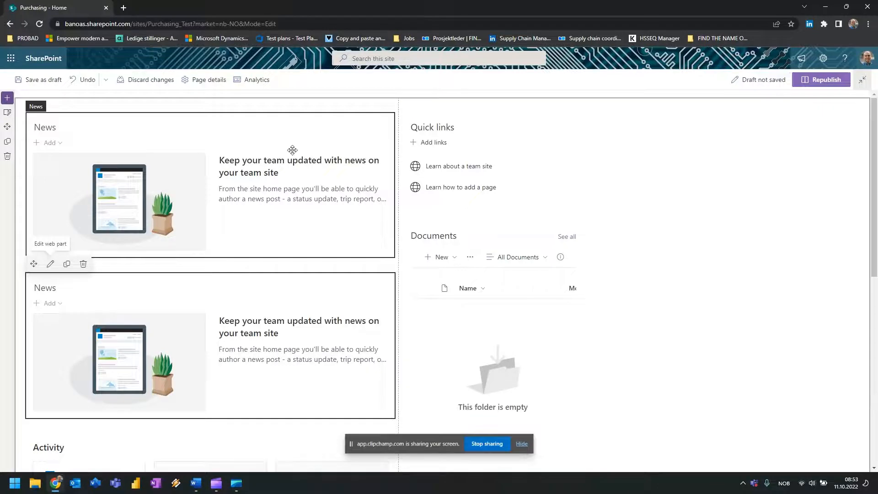
# Delete the duplicate News, News, Activity, Quick links and Documents web parts, then republish.
pyautogui.click(84, 104)
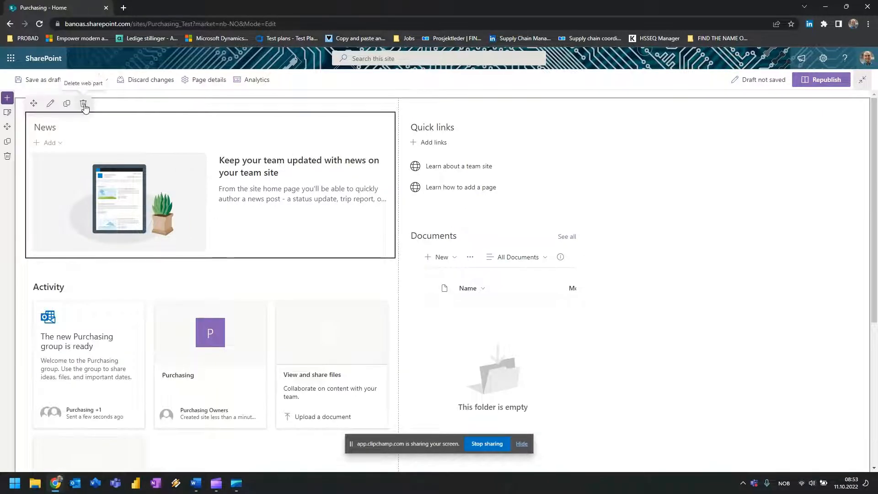
pyautogui.click(83, 103)
pyautogui.click(83, 103)
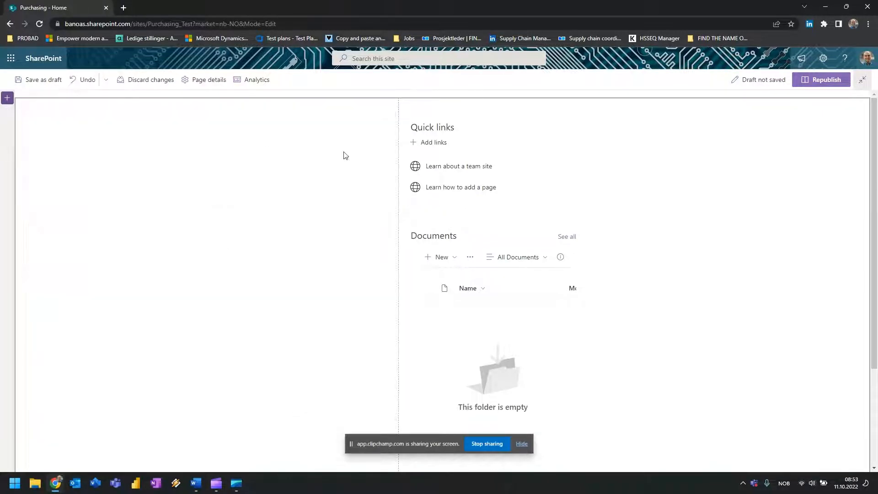
pyautogui.click(430, 120)
pyautogui.click(458, 103)
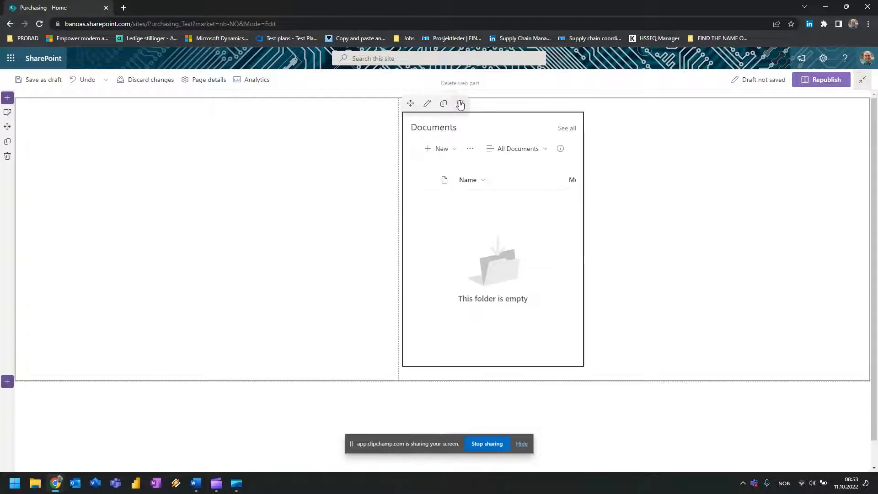
pyautogui.click(461, 106)
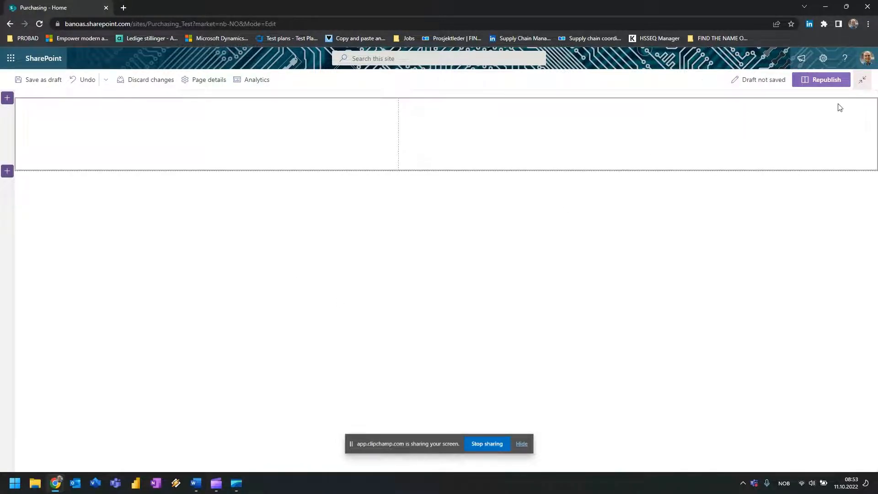
pyautogui.click(823, 83)
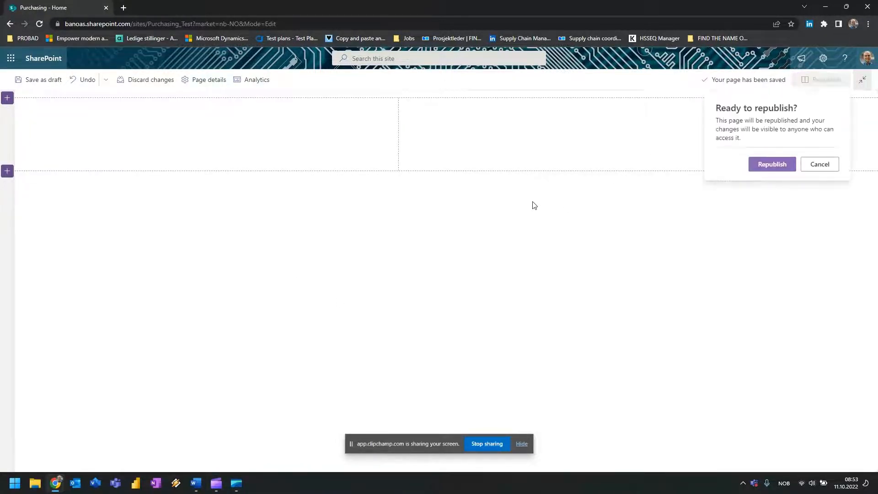
pyautogui.click(772, 164)
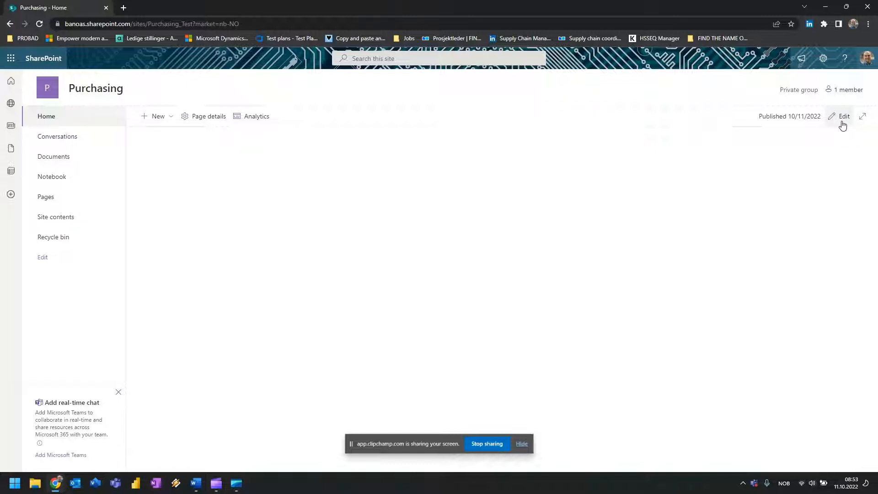
# Choose and save the Green theme under Change the look.
pyautogui.click(823, 60)
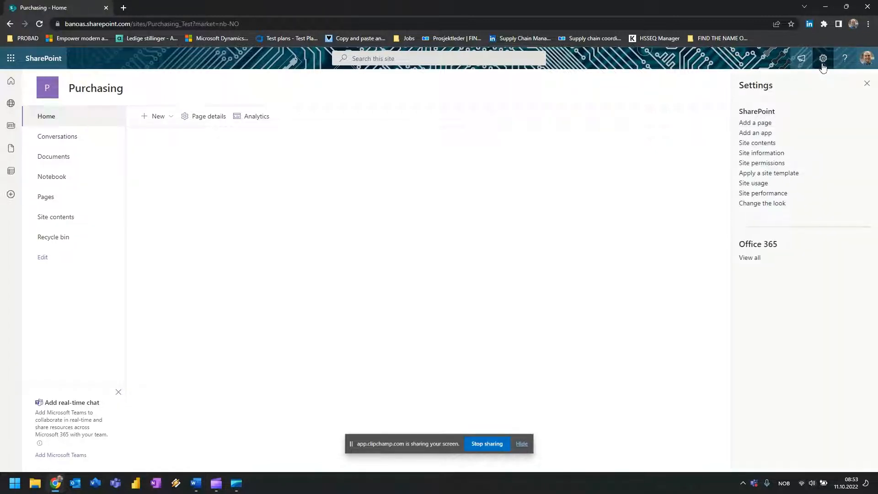
pyautogui.click(783, 206)
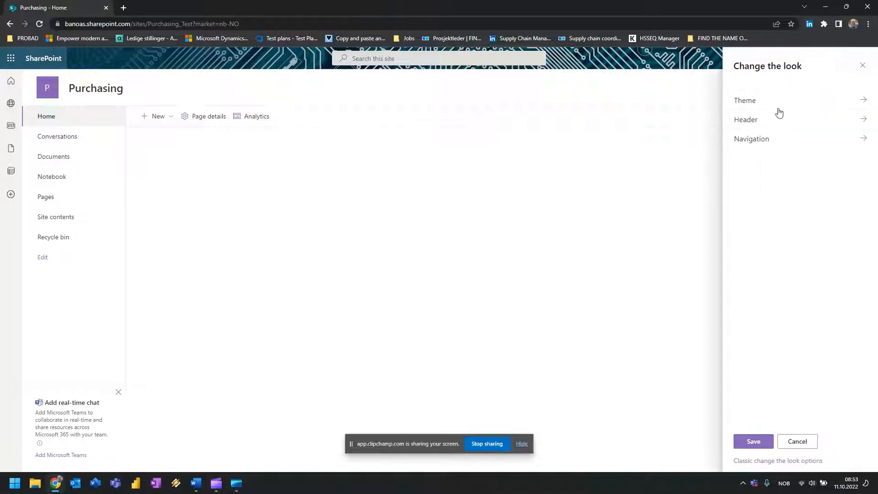
pyautogui.click(772, 99)
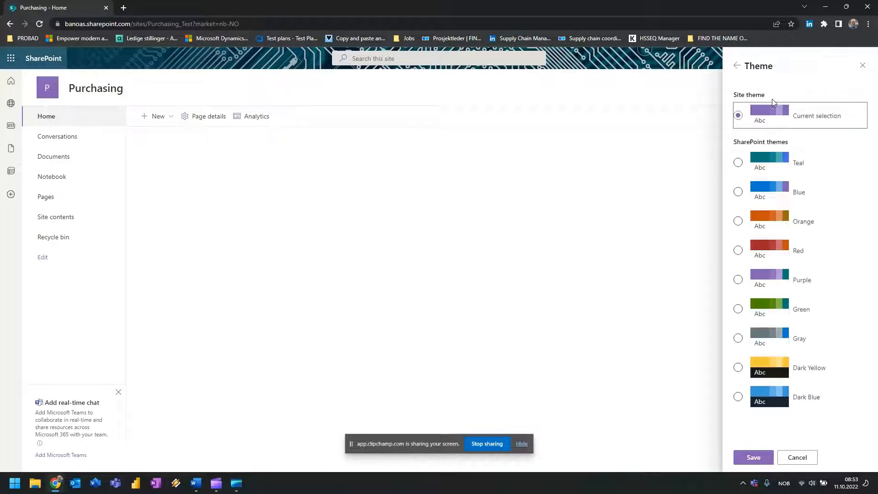
pyautogui.click(738, 309)
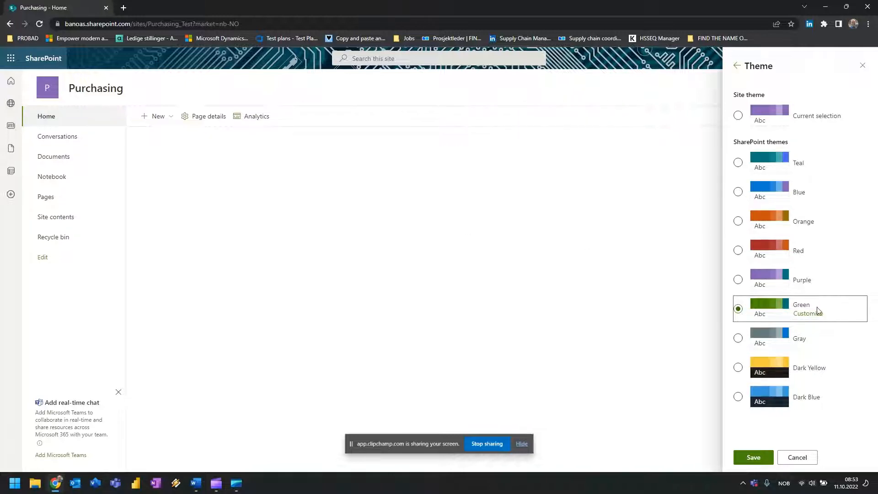
pyautogui.click(761, 457)
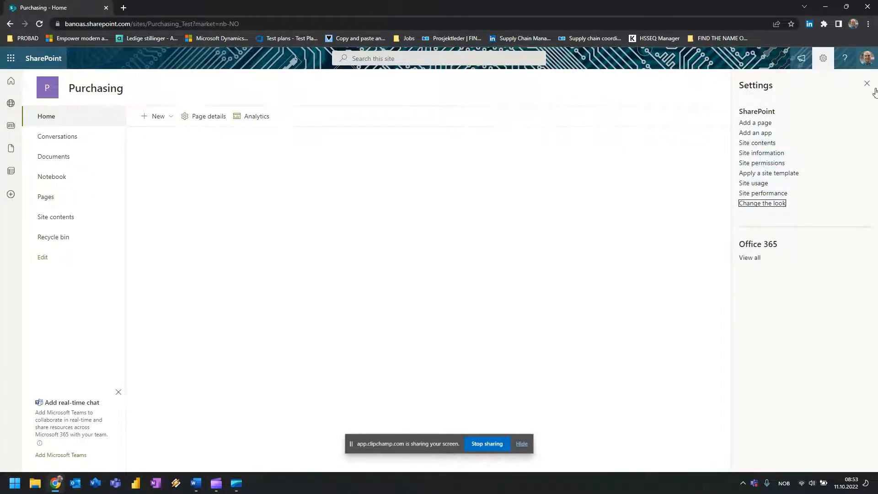
pyautogui.click(771, 204)
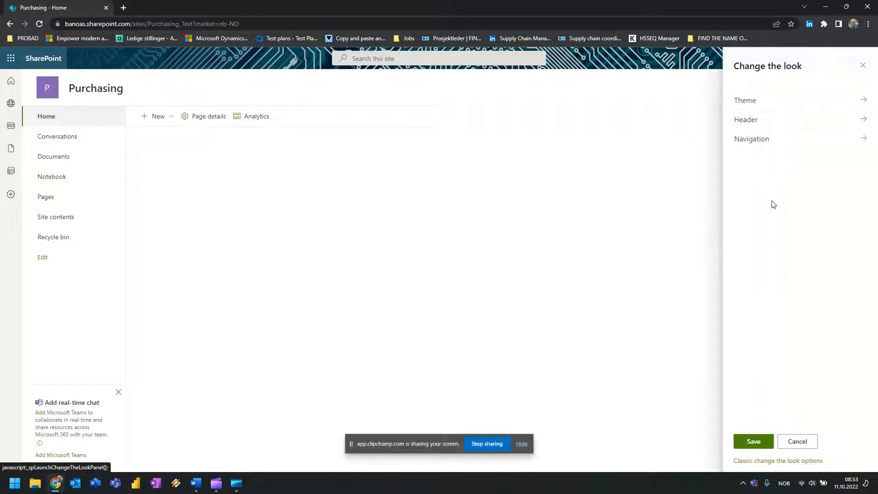
# Set the site header to the Minimal layout with a light background.
pyautogui.click(767, 121)
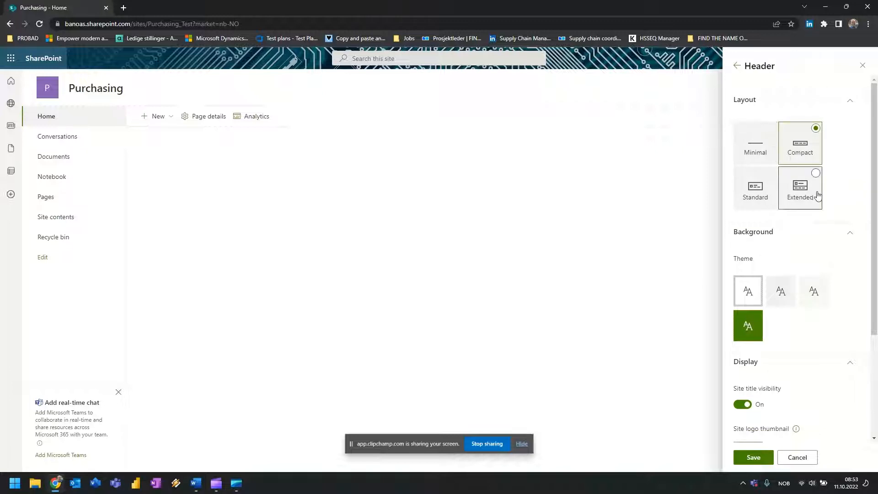
pyautogui.click(755, 142)
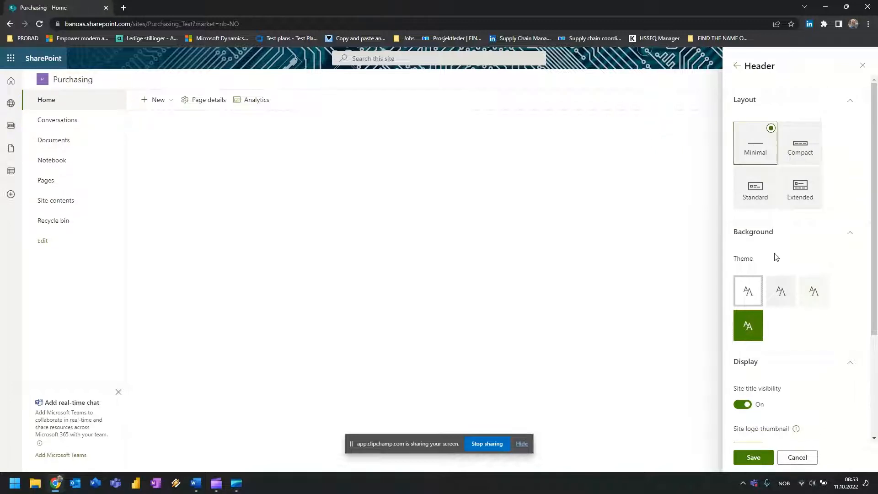
pyautogui.click(752, 329)
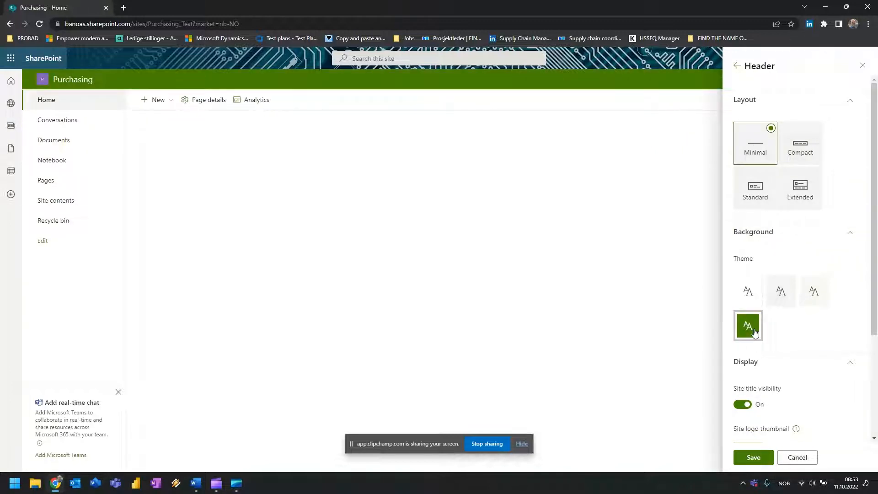
pyautogui.click(820, 300)
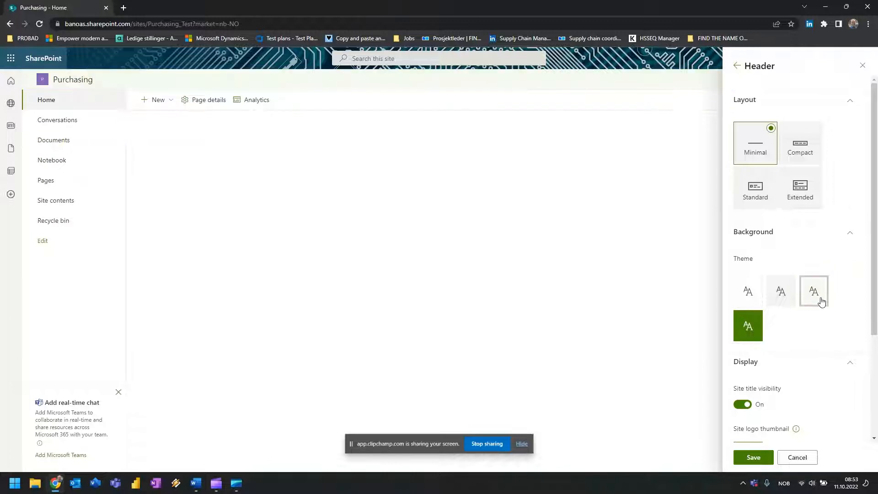
pyautogui.scroll(-3, 793, 340)
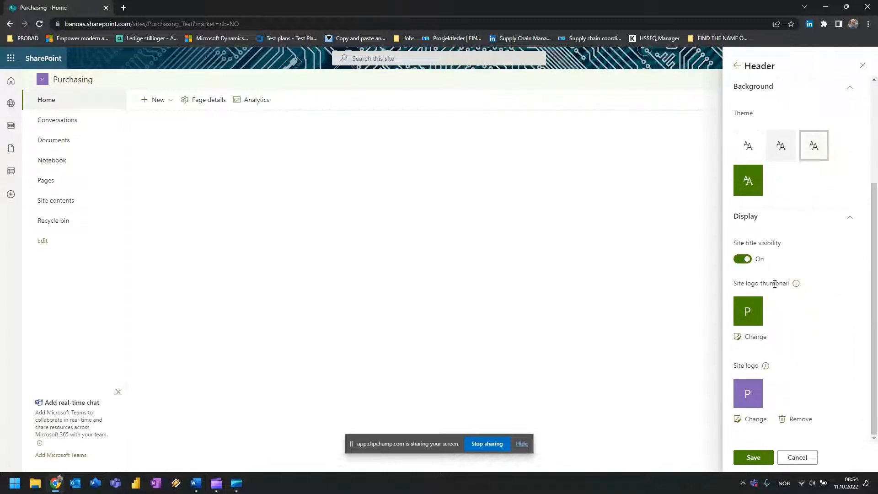
# Replace the site logo with the burning-rose-4k-1k picture from Pictures and save the header.
pyautogui.click(757, 337)
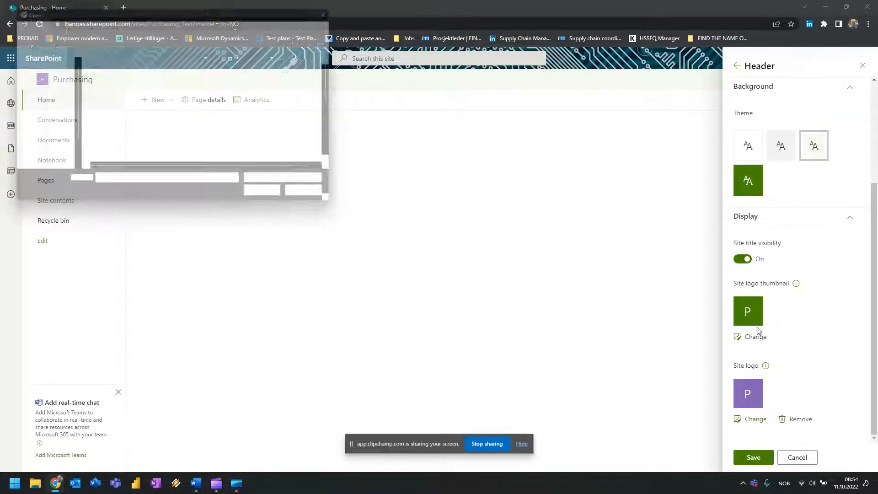
pyautogui.click(40, 138)
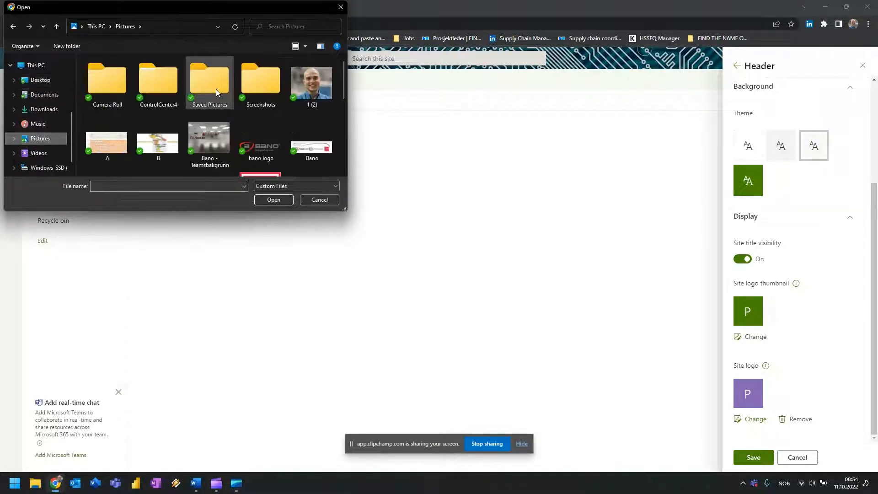
pyautogui.click(240, 134)
pyautogui.scroll(-2, 240, 135)
pyautogui.click(109, 101)
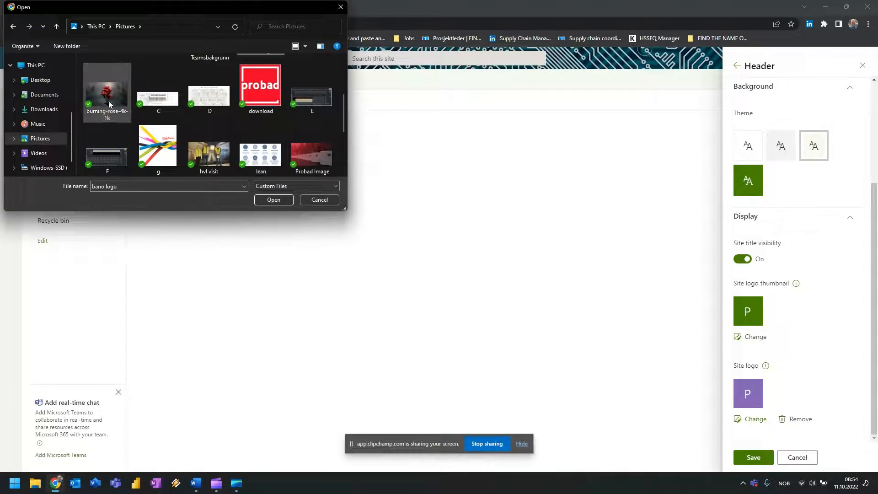
pyautogui.click(276, 200)
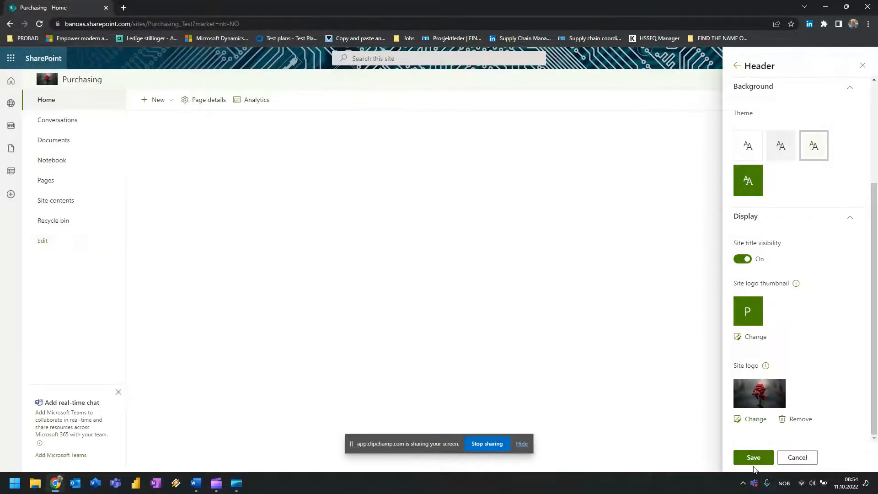
pyautogui.click(752, 458)
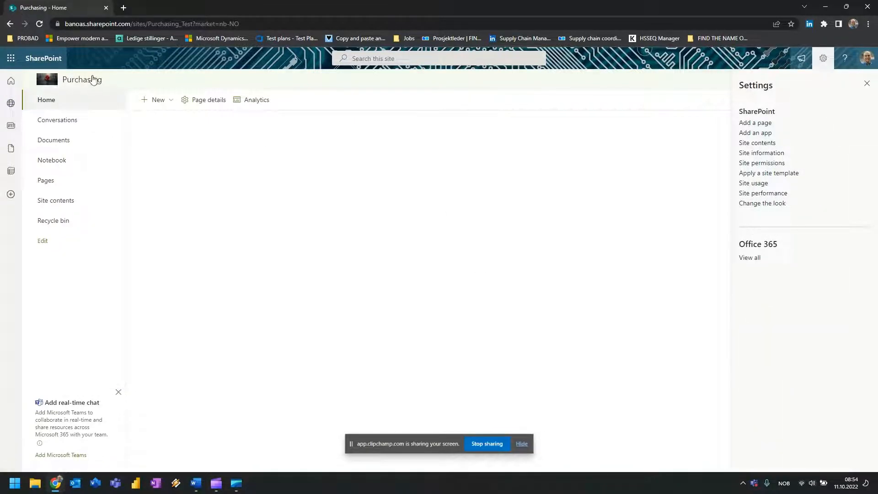
# Close the Settings pane and go to the Documents library.
pyautogui.moveTo(90, 81)
pyautogui.click(866, 84)
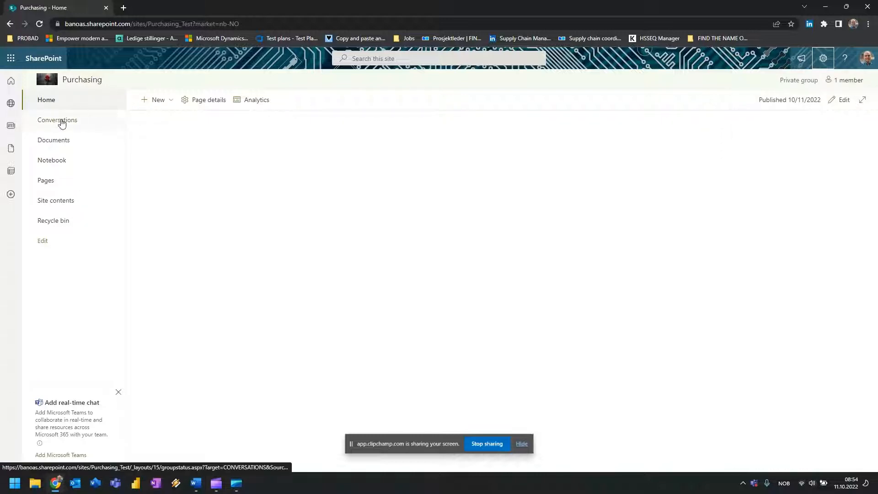
pyautogui.click(61, 144)
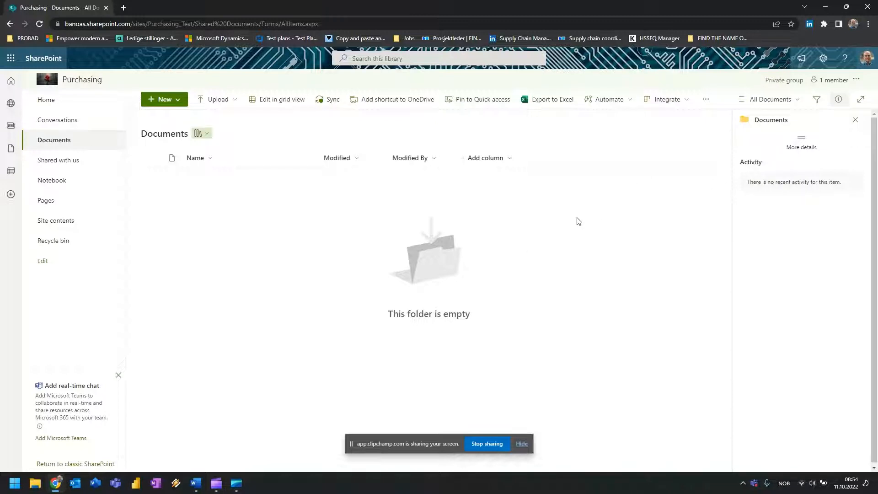
# Reopen and reload the Documents library, dismissing the next-steps suggestions.
pyautogui.click(62, 143)
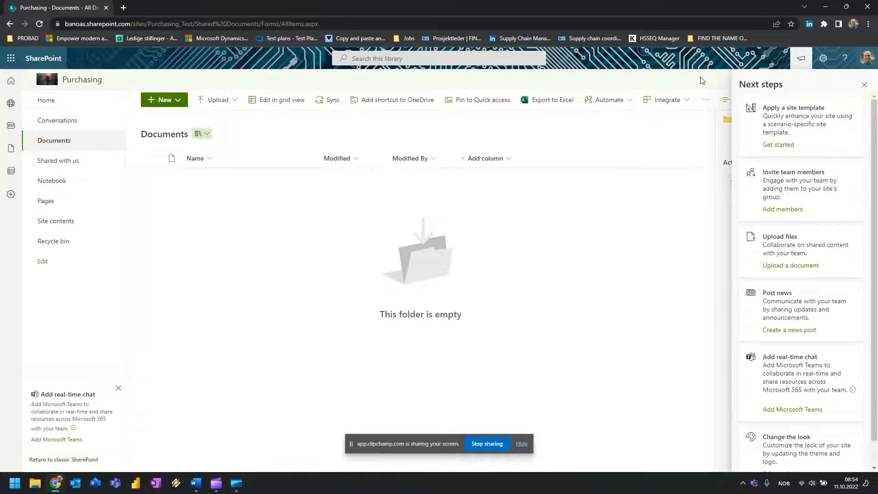
pyautogui.click(863, 84)
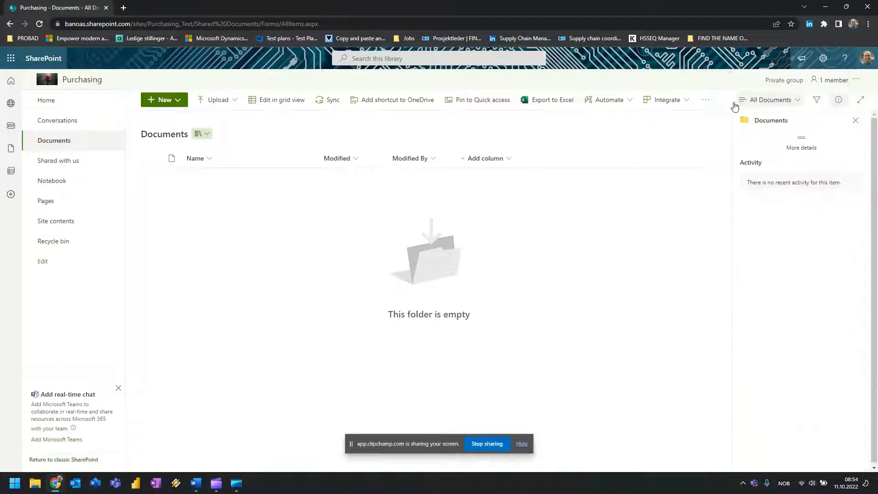
pyautogui.click(64, 140)
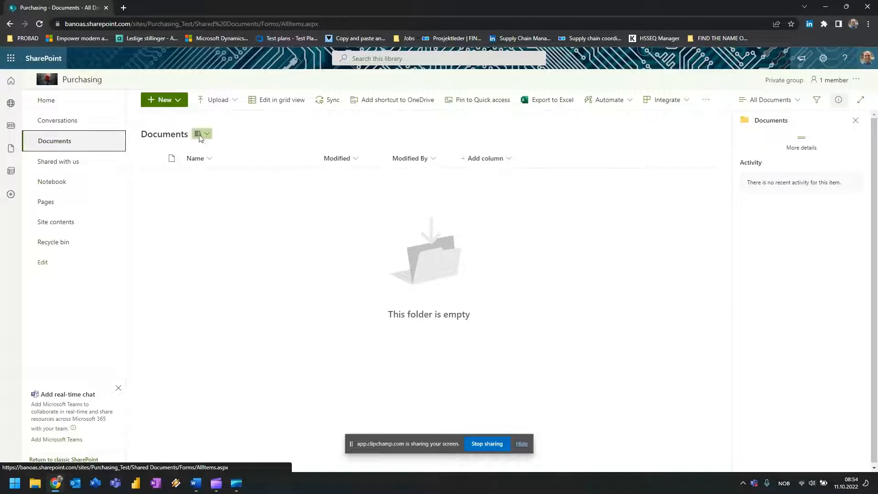
pyautogui.click(176, 99)
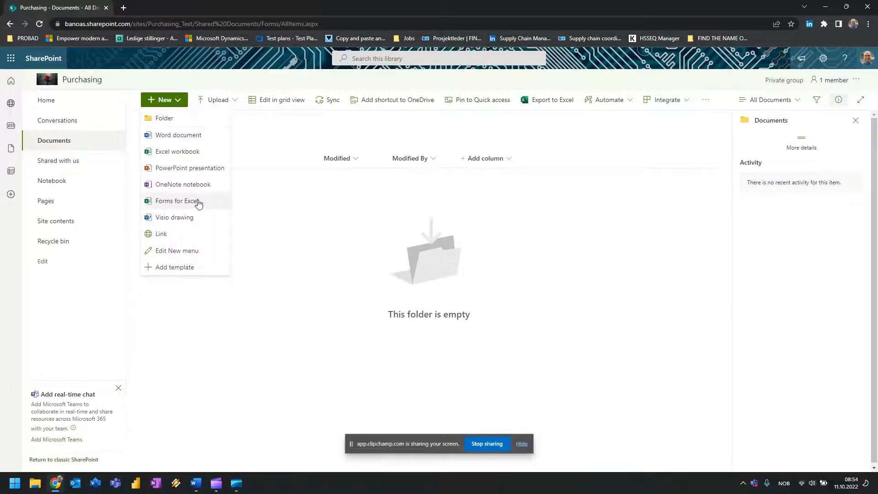
pyautogui.press('Escape')
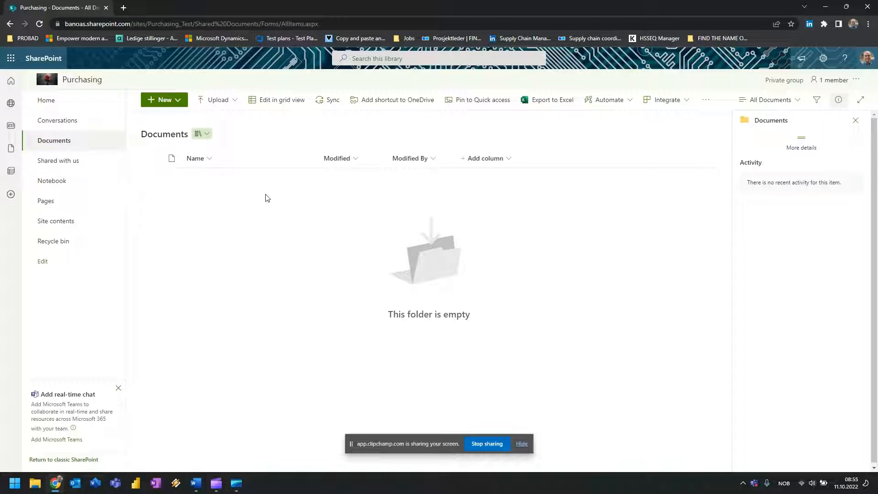
pyautogui.rightClick(194, 188)
pyautogui.click(203, 218)
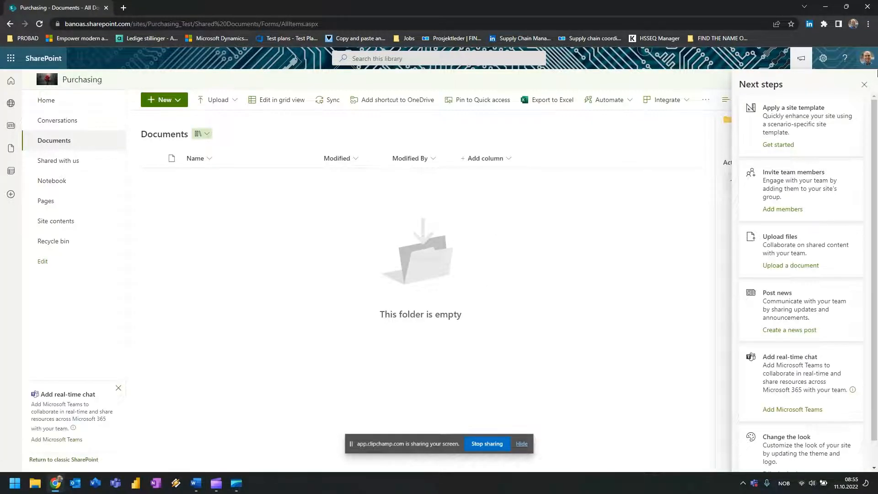
pyautogui.click(863, 85)
# Choose New > Forms for Excel, reloading once, until the naming dialog appears.
pyautogui.click(176, 100)
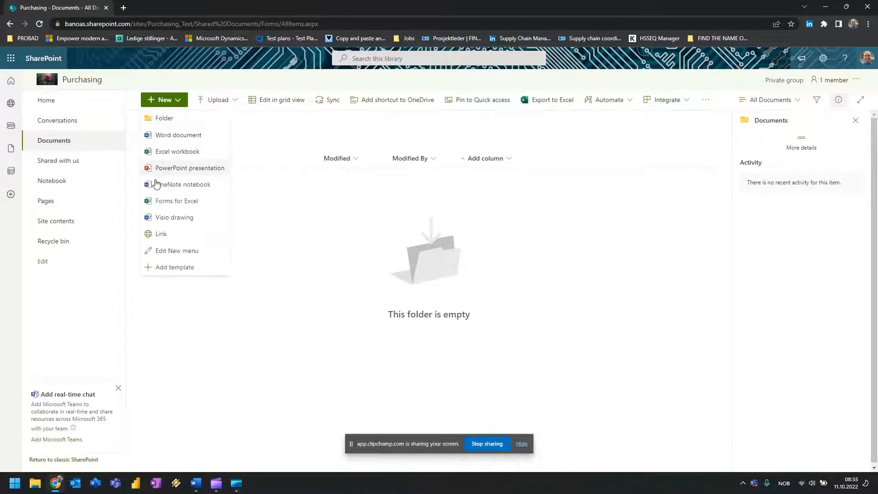
pyautogui.click(196, 208)
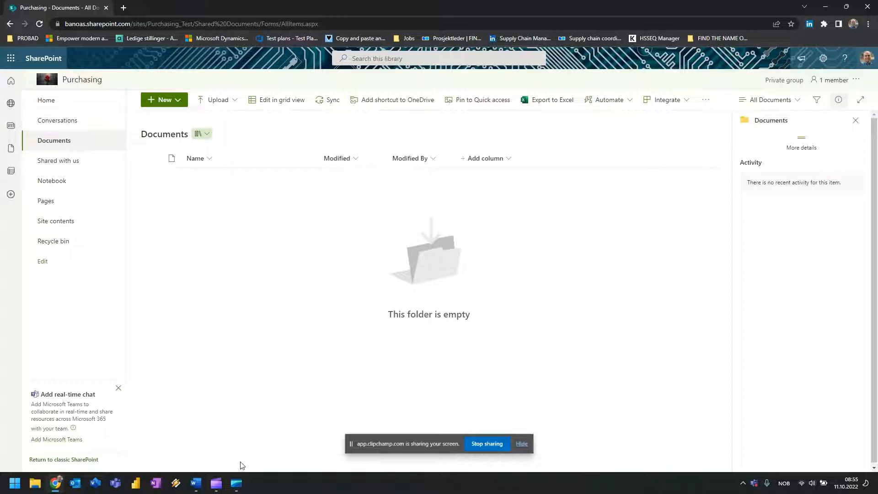
pyautogui.rightClick(202, 178)
pyautogui.click(204, 201)
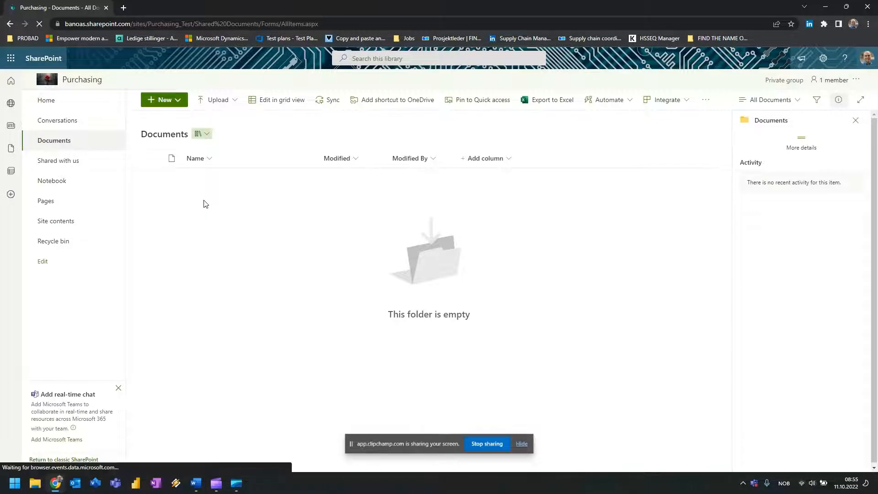
pyautogui.click(178, 100)
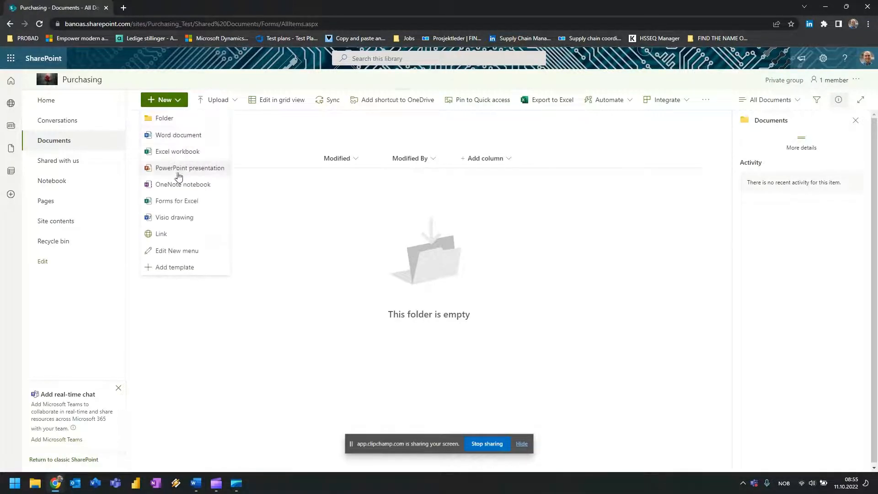
pyautogui.click(193, 202)
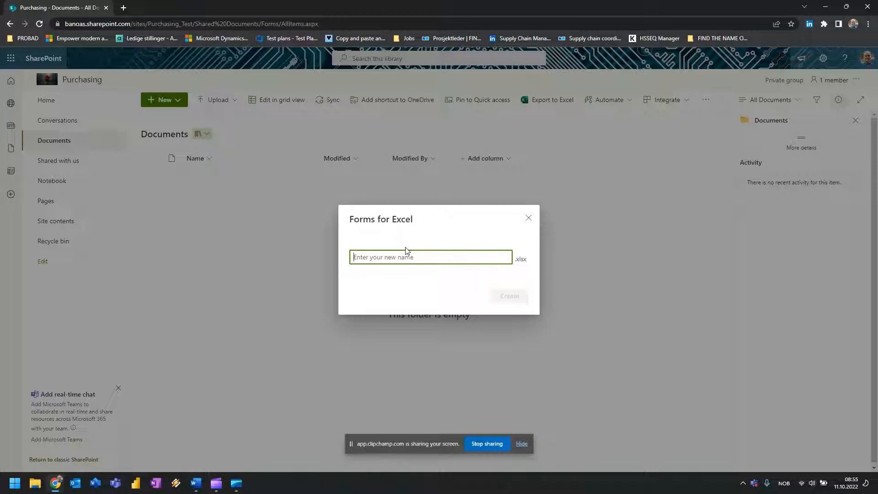
# Name the new form 'ABC Evaluation of Supplier' and create it.
pyautogui.write('Custo')
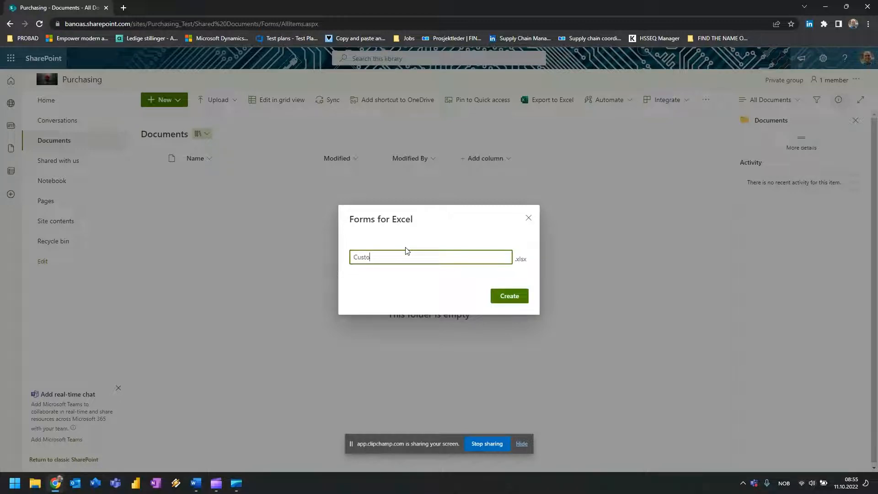
pyautogui.write('mer Satisfac')
pyautogui.hotkey('ctrl', 'a')
pyautogui.write('BBC Evaluat')
pyautogui.click(509, 296)
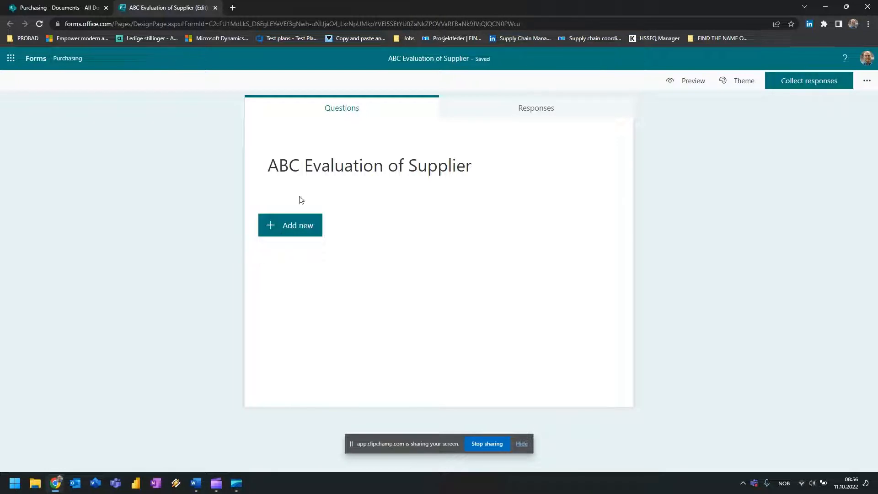
# Add a Date question titled 'What is todays date?'.
pyautogui.click(300, 229)
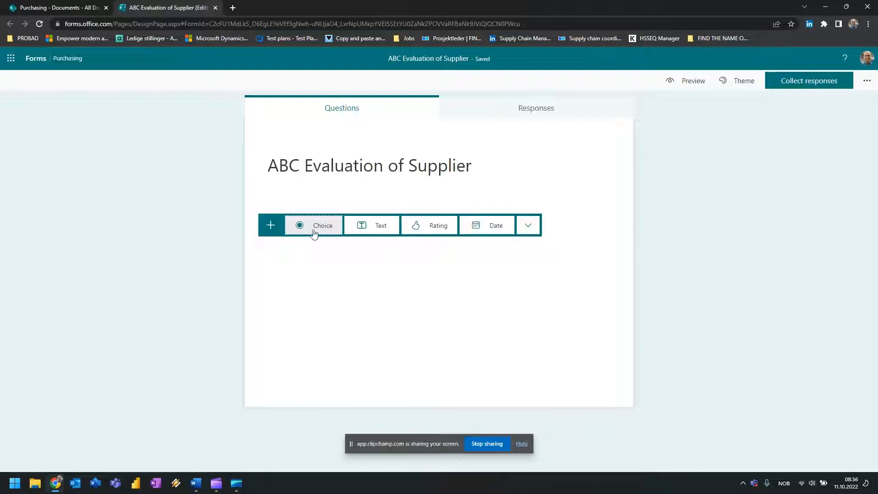
pyautogui.click(489, 230)
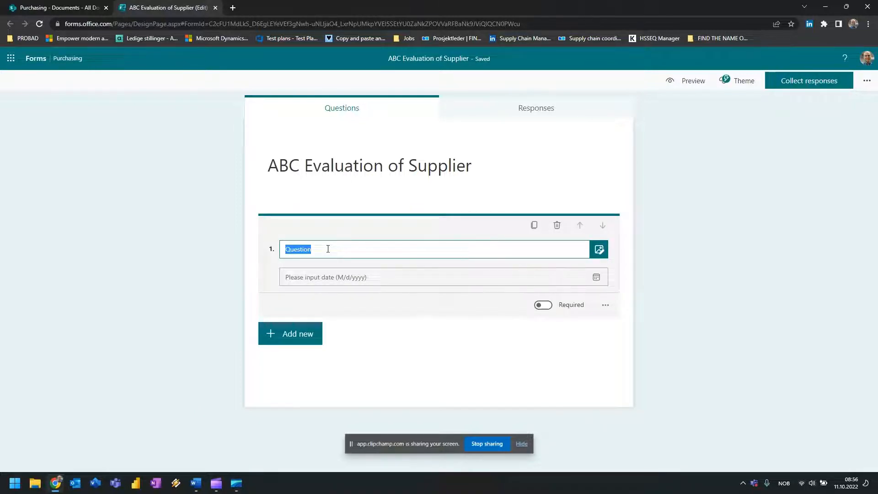
pyautogui.write('T')
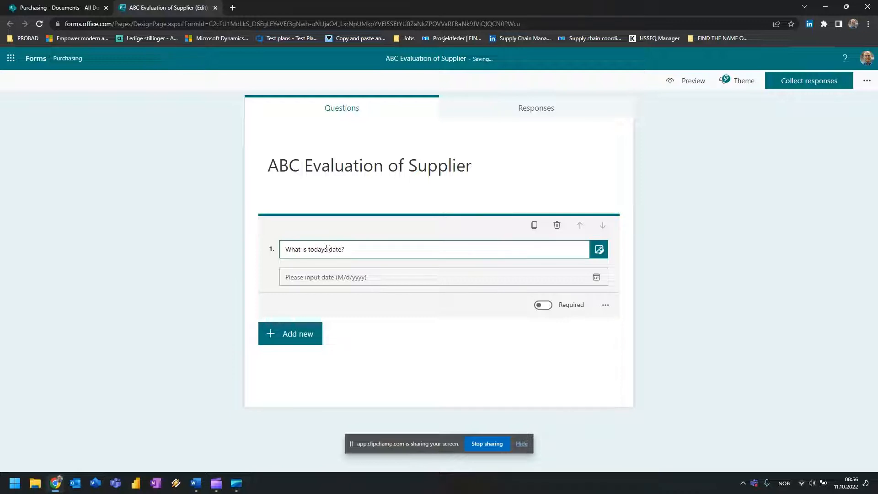
# Add a rating question 'How responsive are we?' with 10 star levels.
pyautogui.click(289, 333)
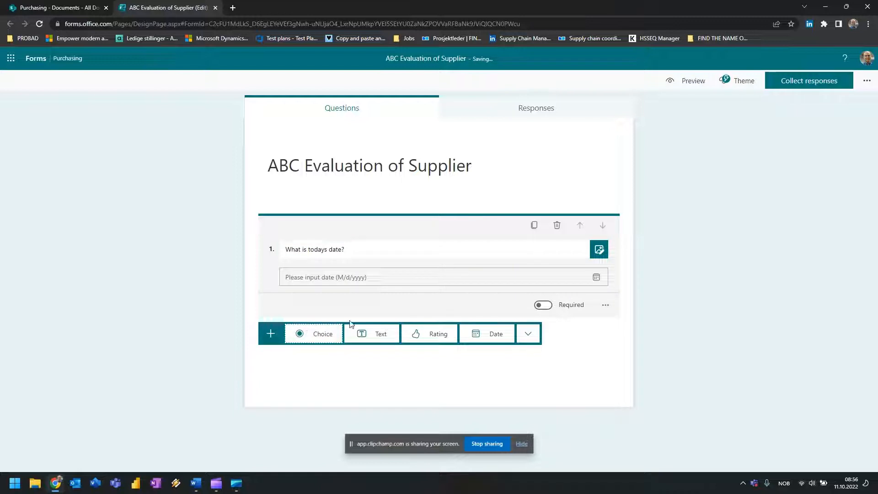
pyautogui.click(425, 342)
pyautogui.write('Rate ')
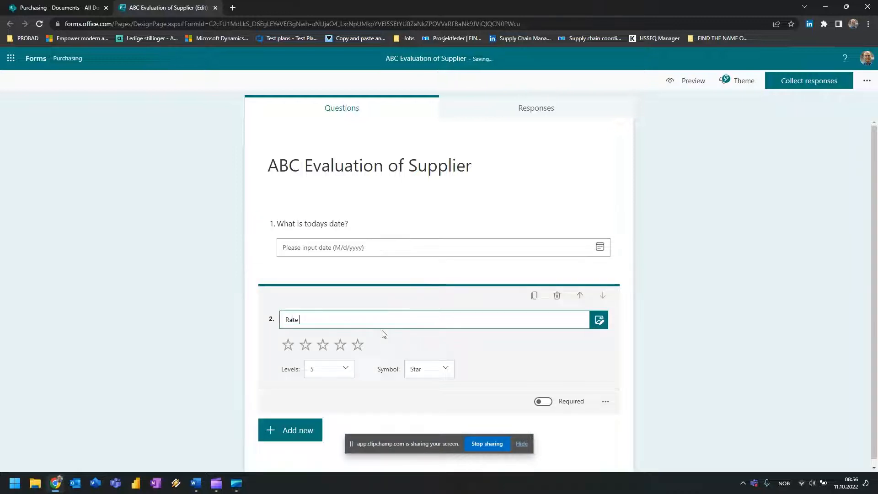
pyautogui.write('your')
pyautogui.press('BackSpace')
pyautogui.press('BackSpace')
pyautogui.press('BackSpace')
pyautogui.press('BackSpace')
pyautogui.write('u to')
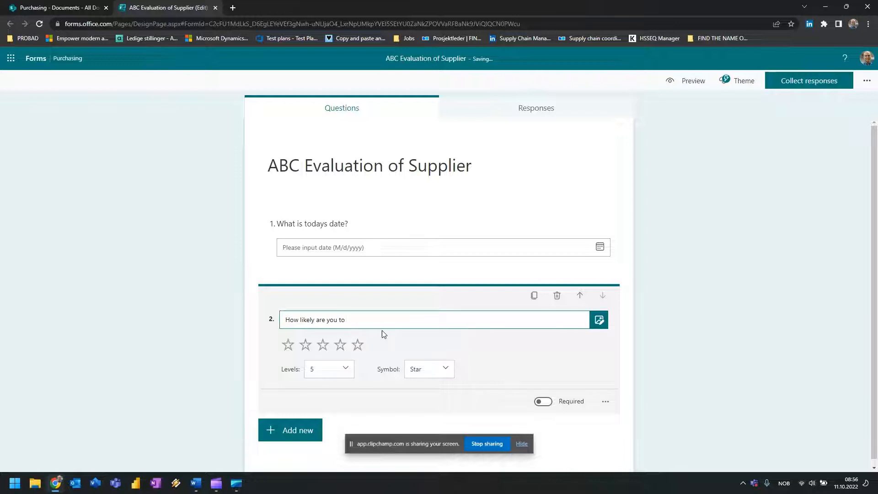
pyautogui.hotkey('ctrl', 'a')
pyautogui.write('How re')
pyautogui.write('sponsive are we?')
pyautogui.click(343, 369)
pyautogui.scroll(-2, 319, 448)
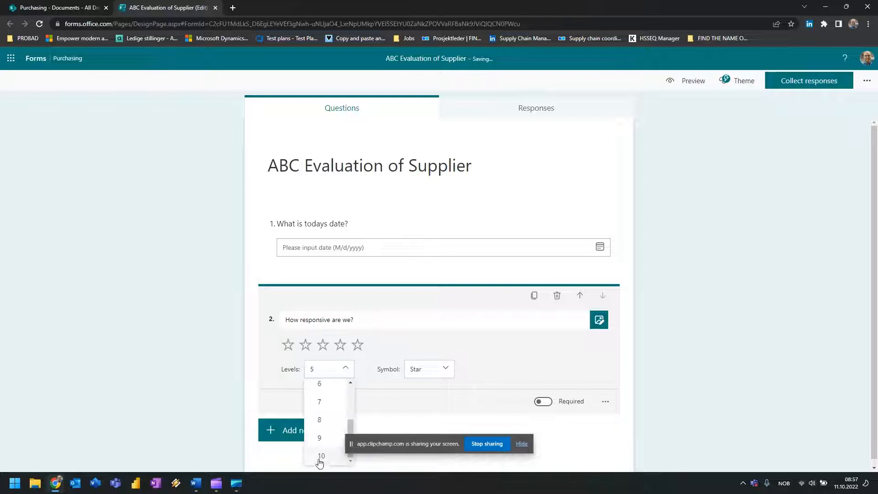
pyautogui.click(320, 456)
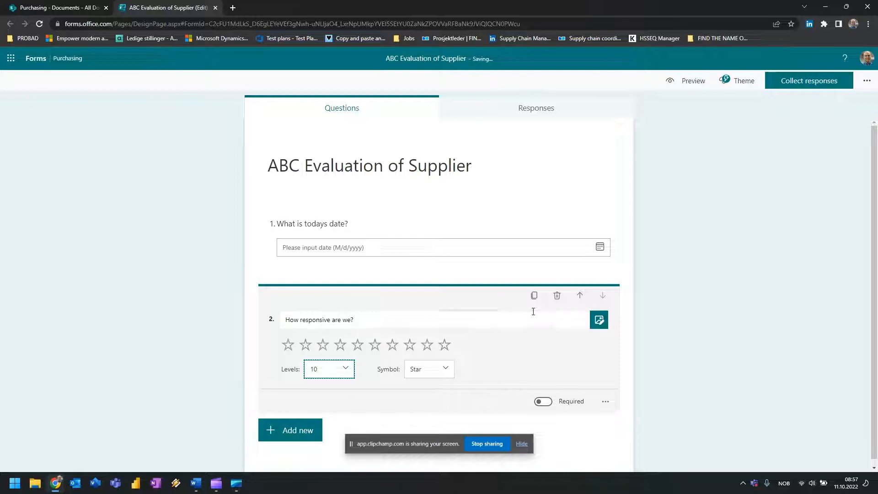
pyautogui.click(706, 336)
pyautogui.click(309, 368)
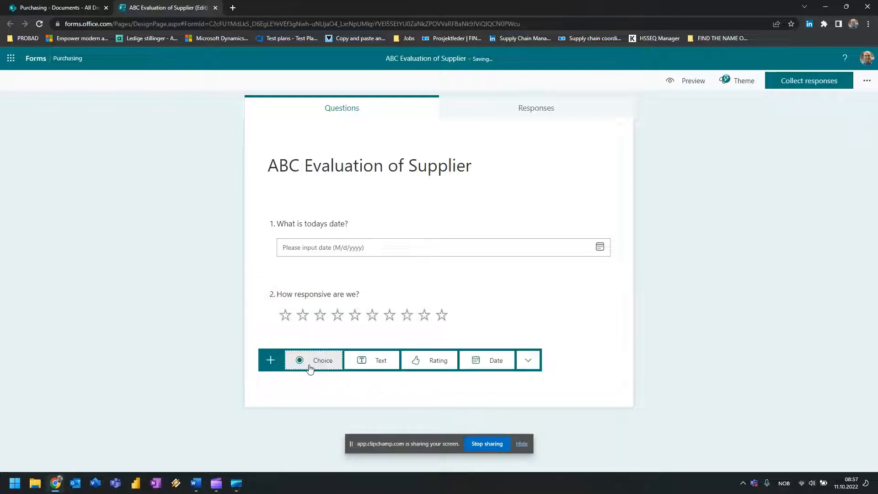
# Add a Net Promoter Score question reworded to recommending us to another enterprise.
pyautogui.click(528, 360)
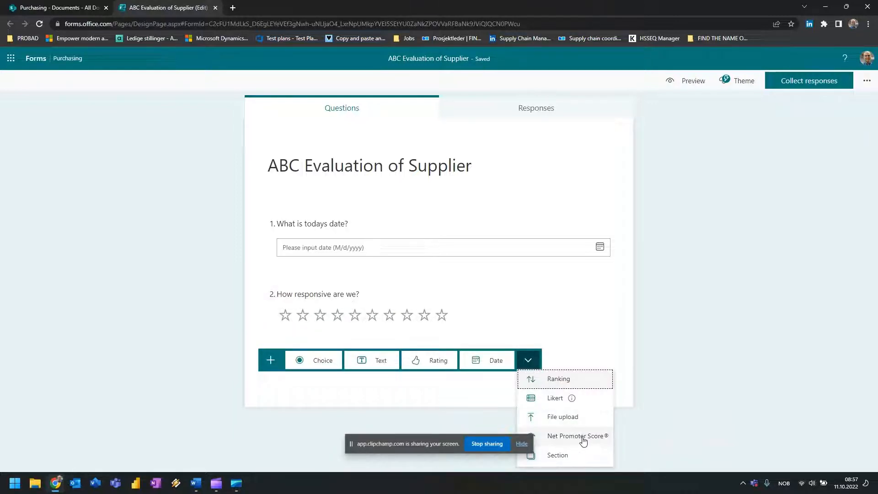
pyautogui.click(583, 438)
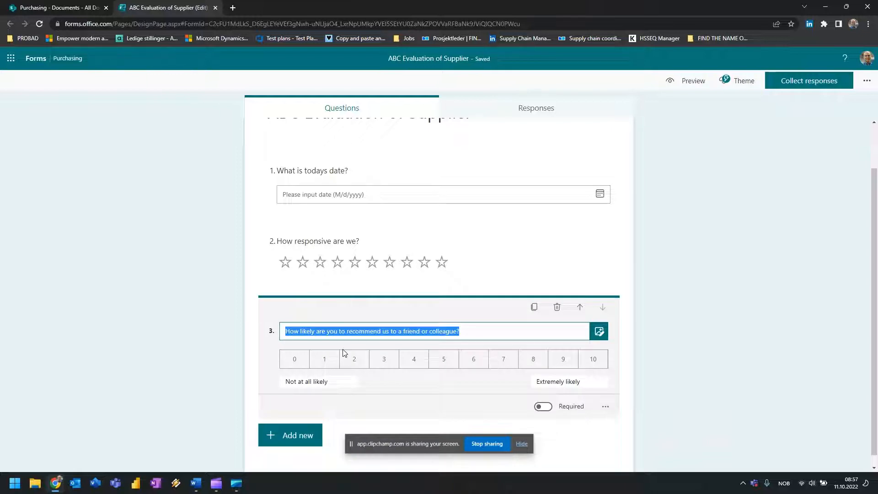
pyautogui.click(472, 331)
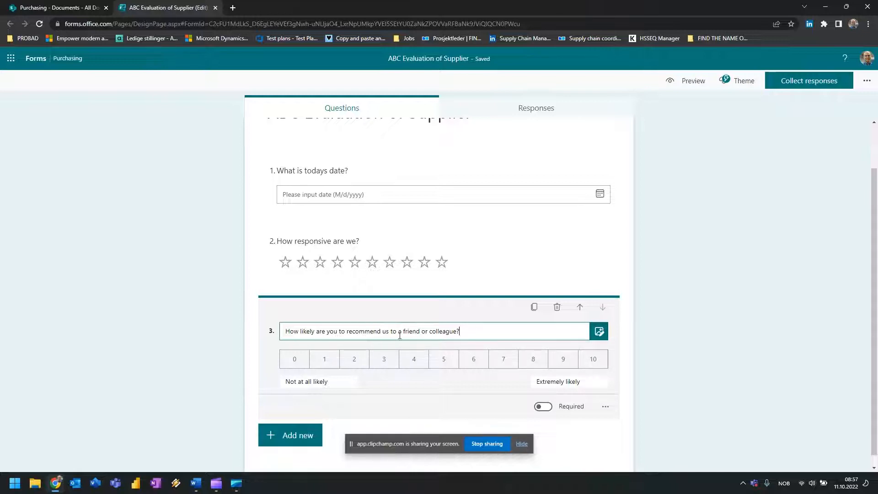
pyautogui.moveTo(403, 332); pyautogui.dragTo(451, 333)
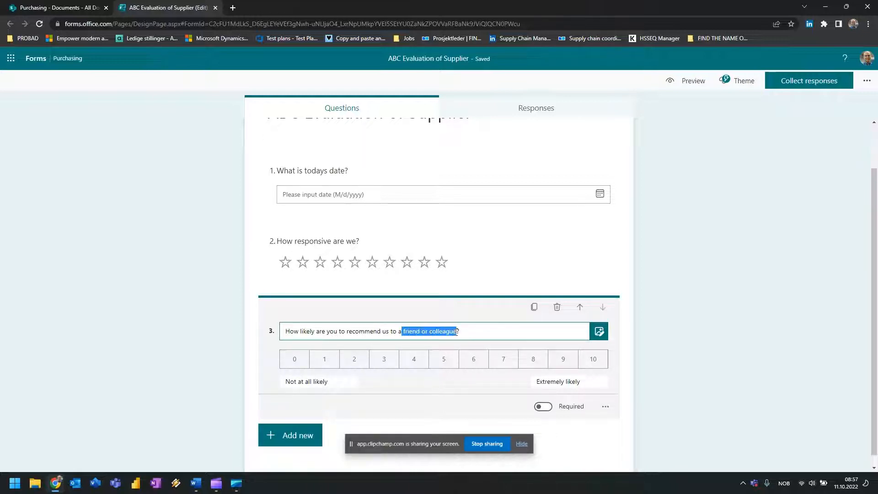
pyautogui.write('another')
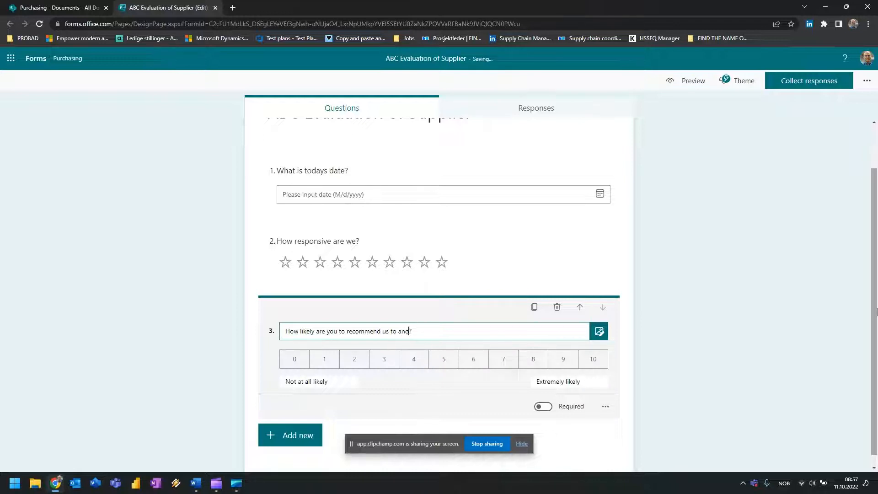
pyautogui.write(' enterpice')
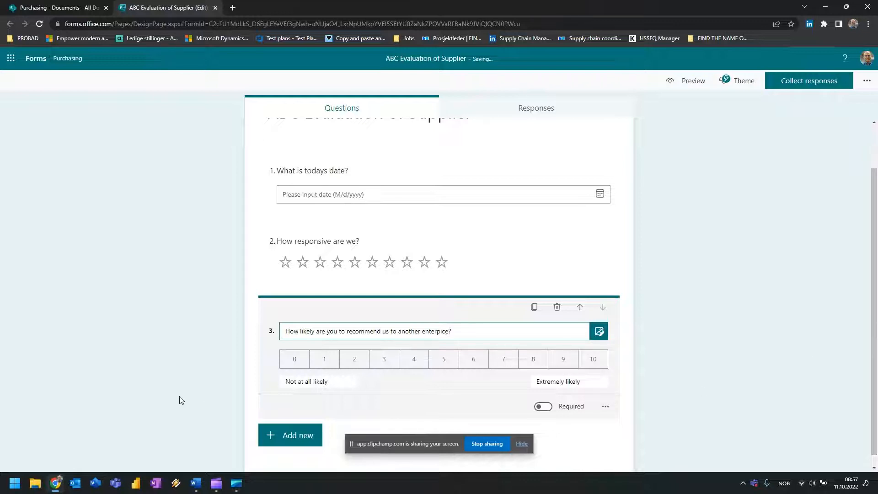
pyautogui.click(634, 353)
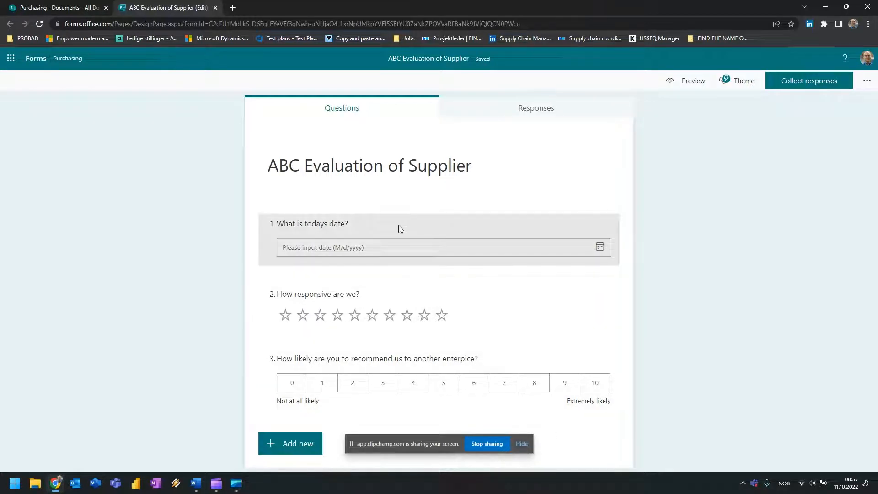
# Add text question 4 titled 'Do you have suggestions for improvement for us?'.
pyautogui.click(298, 444)
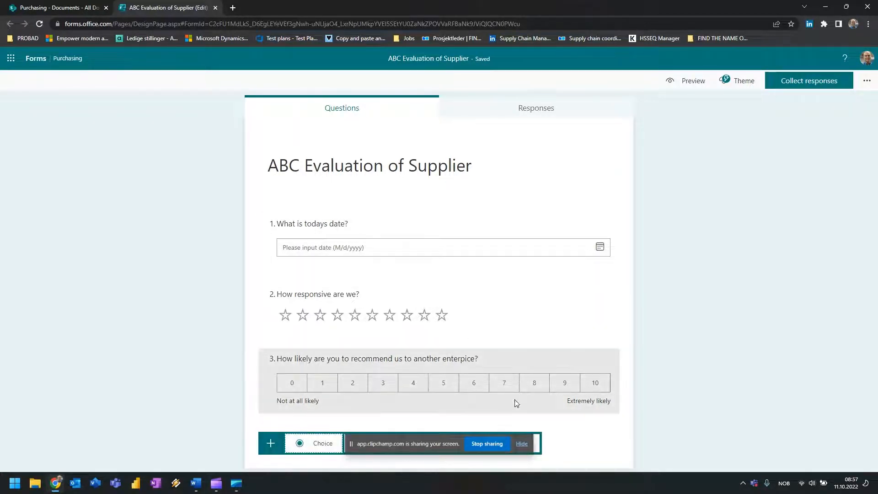
pyautogui.click(522, 444)
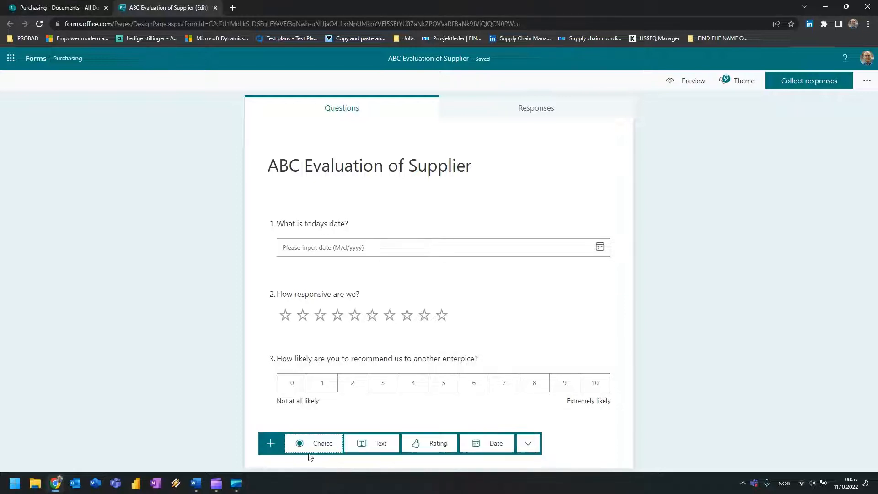
pyautogui.press('F11')
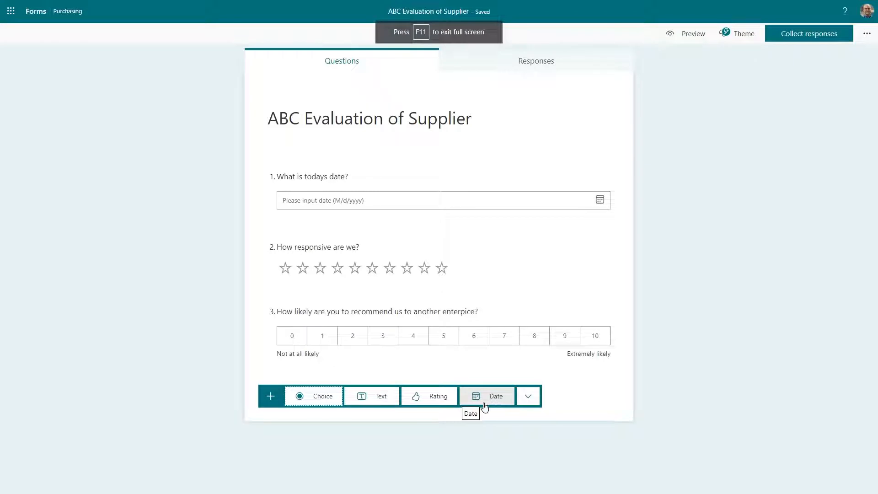
pyautogui.click(530, 398)
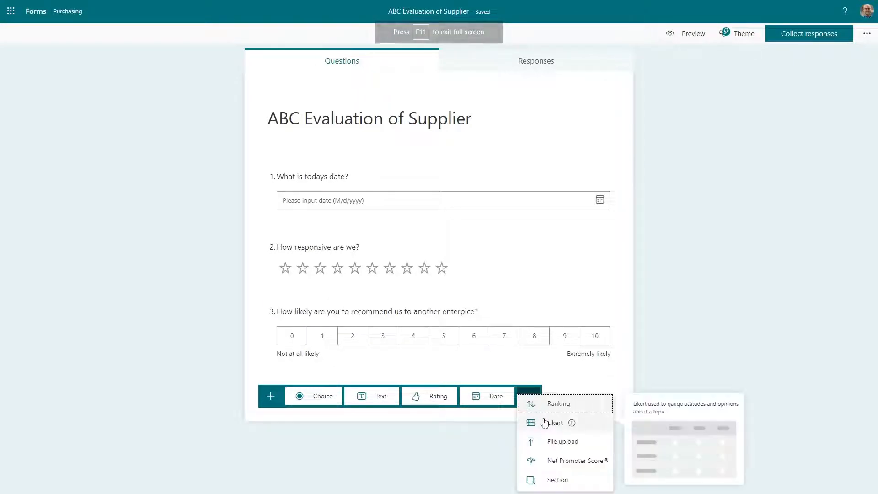
pyautogui.click(365, 397)
pyautogui.click(325, 364)
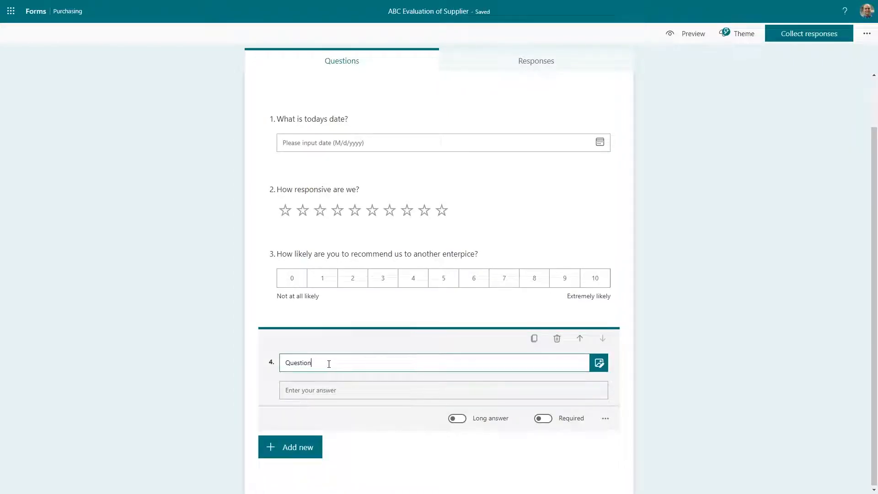
pyautogui.doubleClick(328, 363)
pyautogui.write('Do you have sugg')
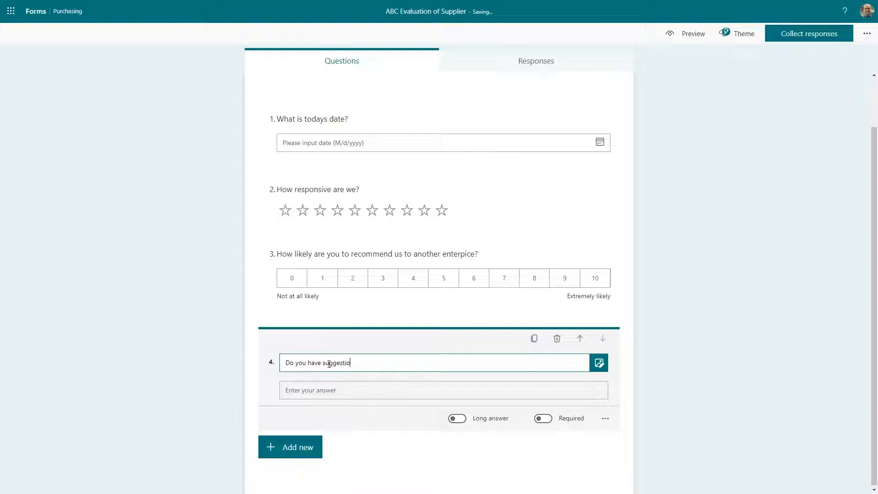
pyautogui.write('estions for improvement for us?')
pyautogui.click(542, 120)
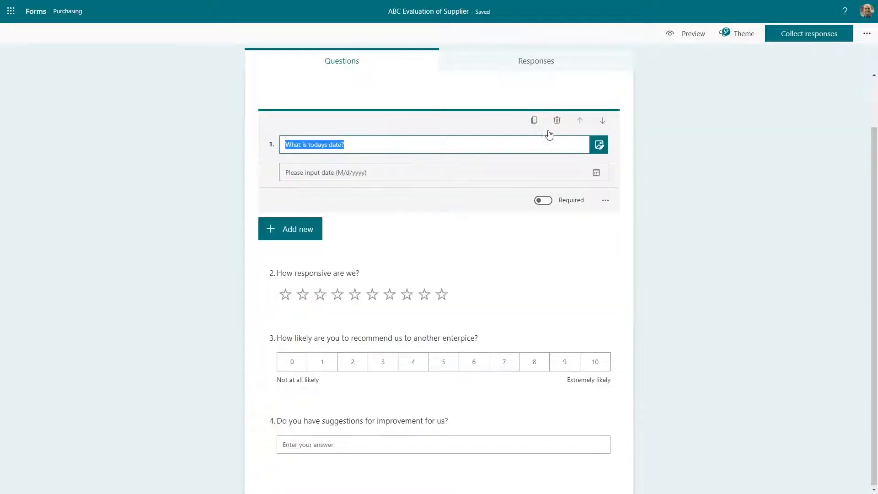
# Switch on the Required toggle for questions 1, 2, 3 and 4 in turn.
pyautogui.click(540, 205)
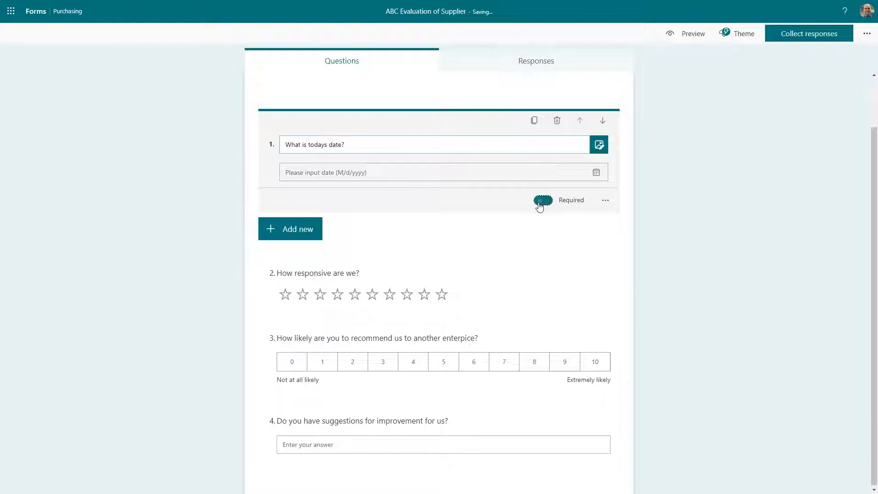
pyautogui.click(499, 282)
pyautogui.click(542, 296)
pyautogui.click(474, 361)
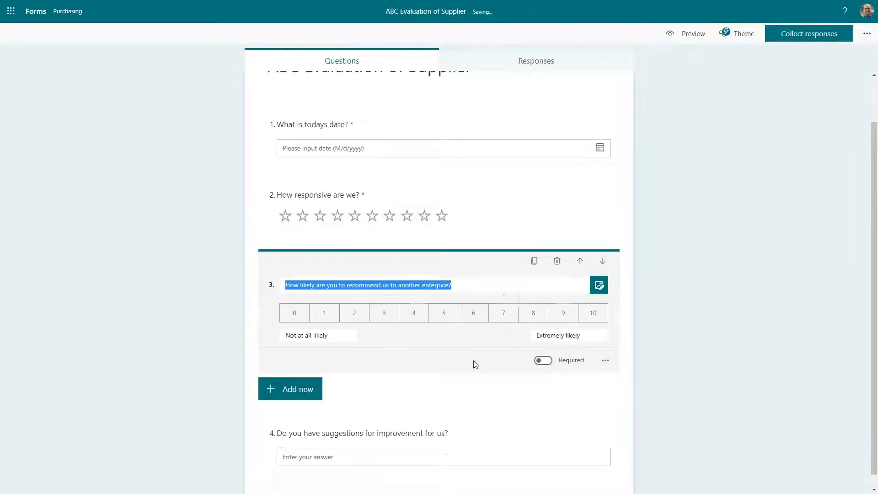
pyautogui.click(550, 361)
pyautogui.click(412, 408)
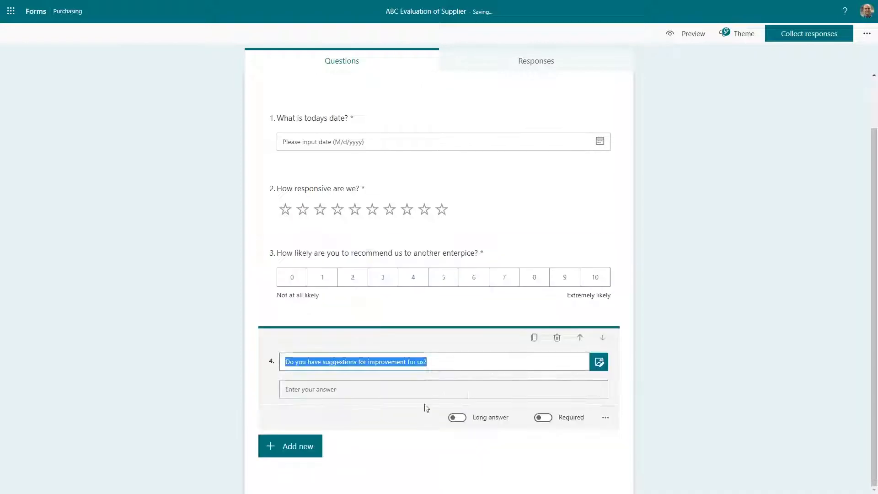
pyautogui.click(544, 418)
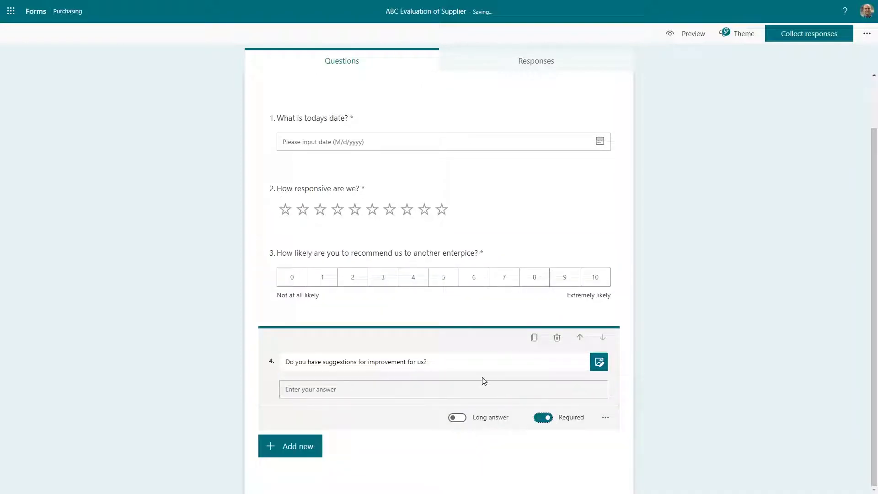
pyautogui.scroll(2, 484, 380)
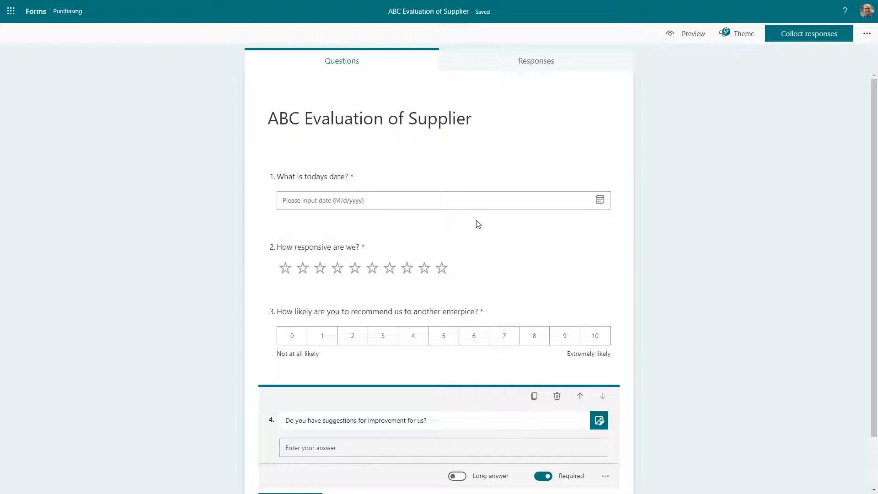
pyautogui.click(465, 213)
# Insert a multiple-choice question after question 1 with options 'A- customer' and 'B- Customer'.
pyautogui.click(306, 231)
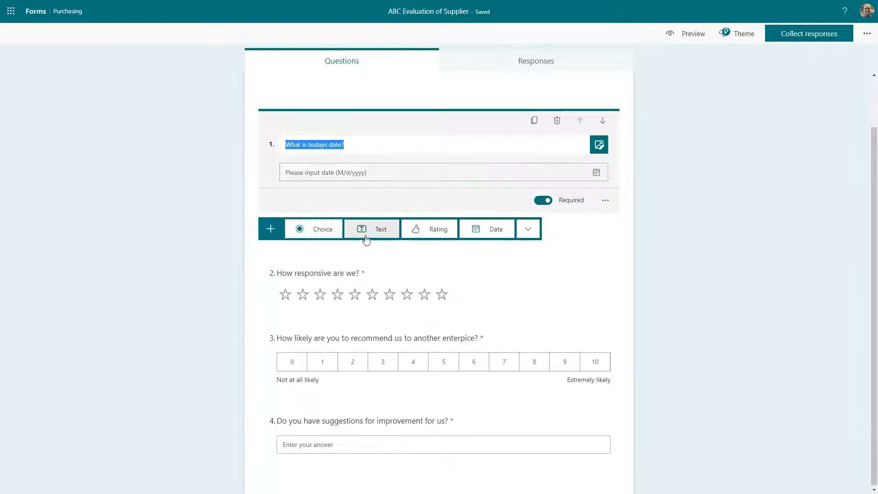
pyautogui.click(325, 231)
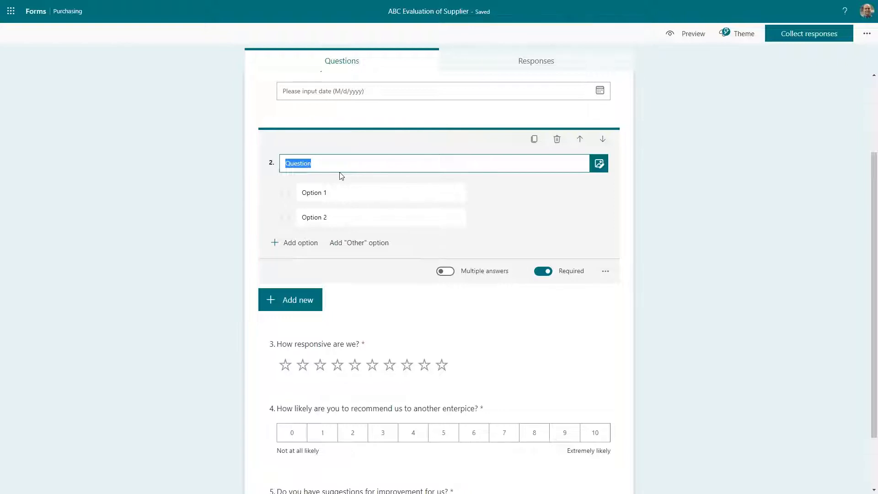
pyautogui.write('Are w')
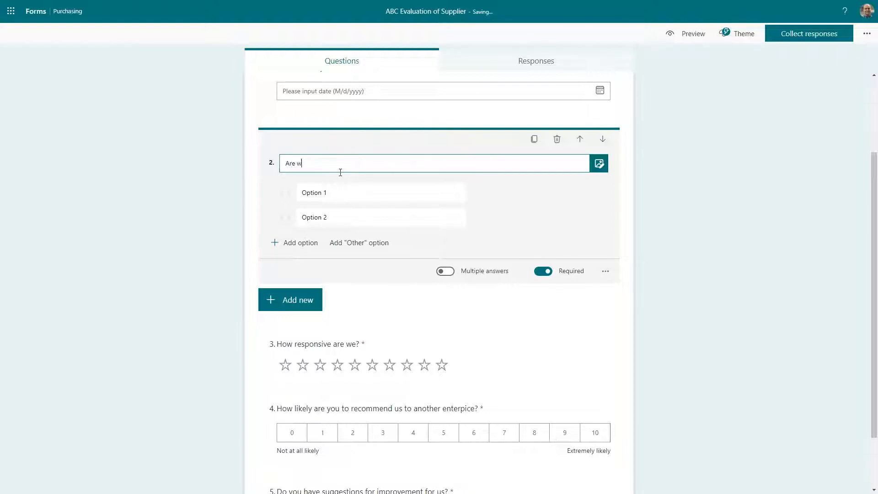
pyautogui.write('e a')
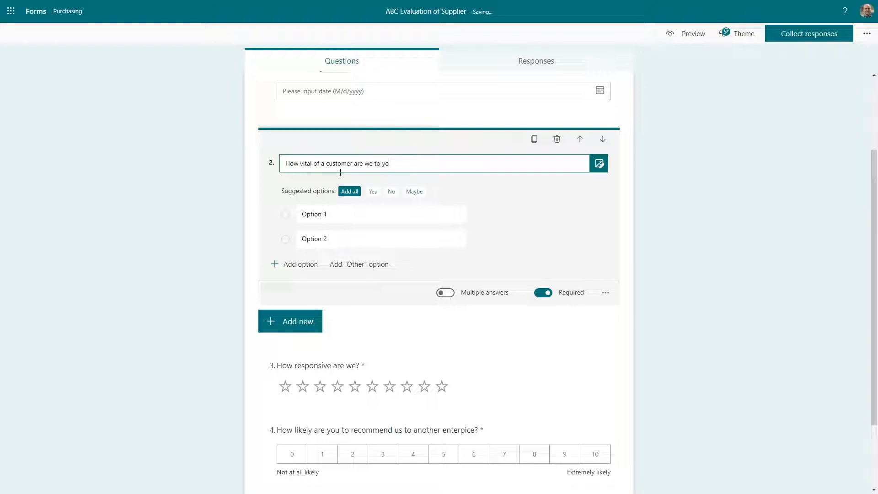
pyautogui.click(337, 214)
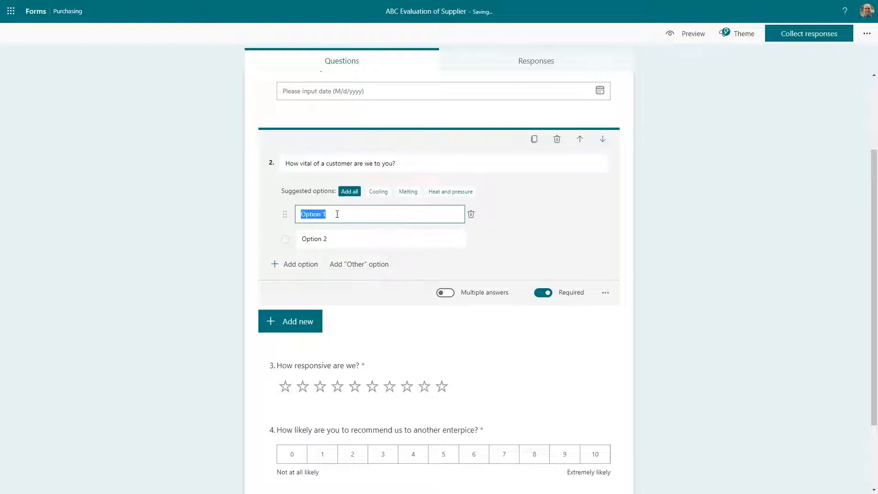
pyautogui.write('A- customer')
pyautogui.click(331, 238)
pyautogui.write('B- Cus')
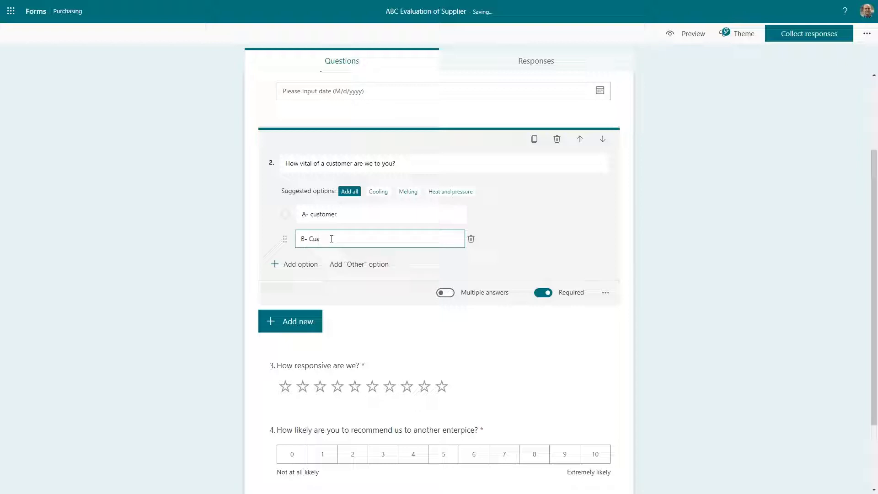
pyautogui.write('tomer')
# Correct the options to A-Customer and B-Customer and add a third option, C-Customer.
pyautogui.click(323, 216)
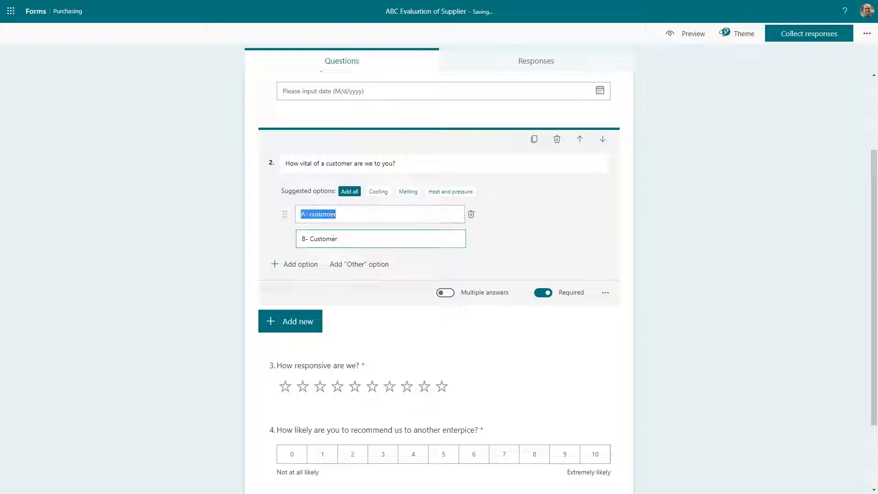
pyautogui.press('Left')
pyautogui.press('Delete')
pyautogui.write('C')
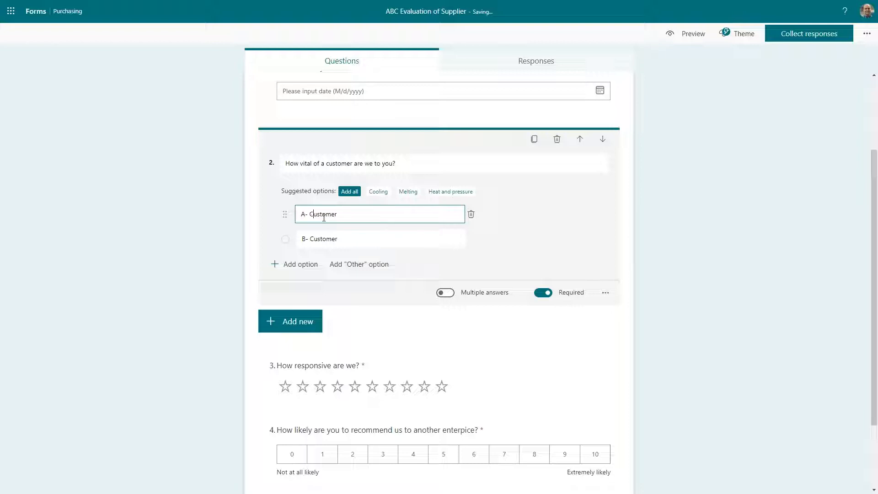
pyautogui.press('BackSpace')
pyautogui.click(316, 239)
pyautogui.click(310, 239)
pyautogui.press('BackSpace')
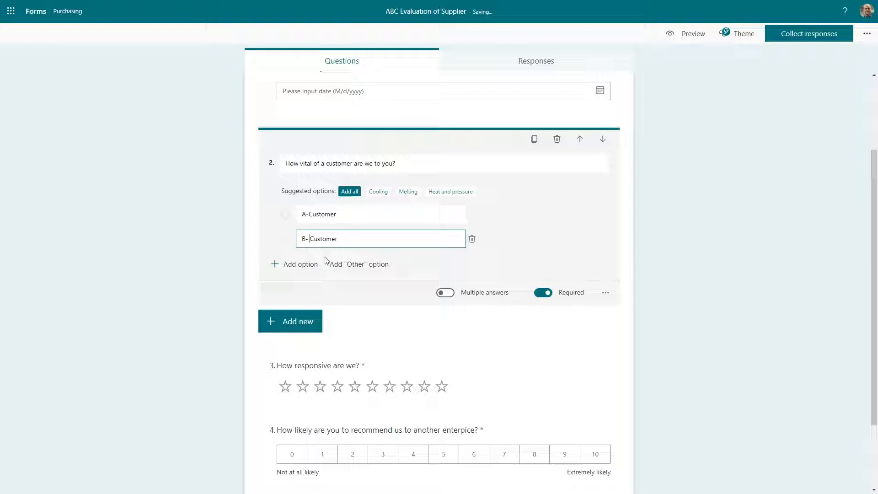
pyautogui.click(302, 265)
pyautogui.write('C-')
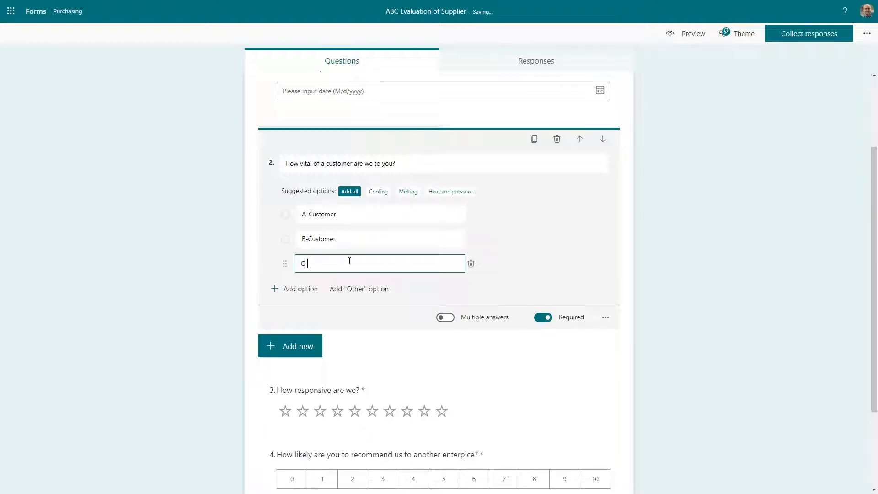
pyautogui.write('Customer')
pyautogui.click(699, 290)
pyautogui.click(559, 185)
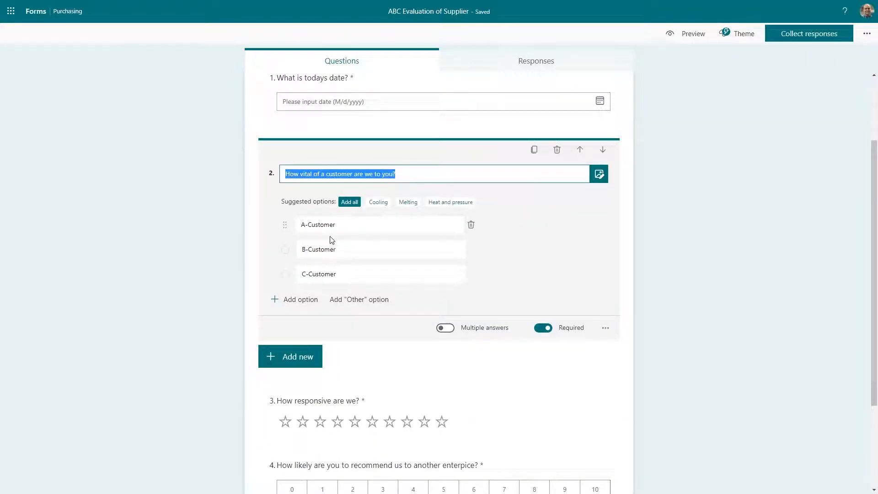
pyautogui.click(606, 328)
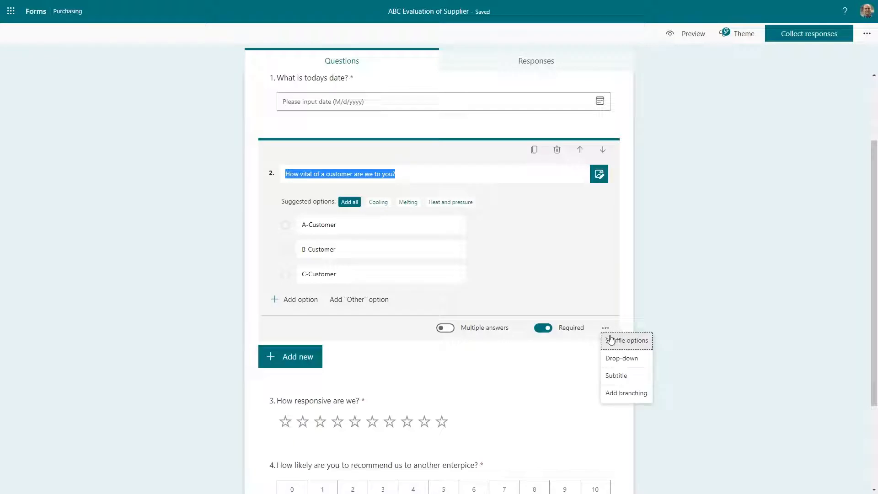
# Open branching for the form and route question 1 to question 2.
pyautogui.click(606, 329)
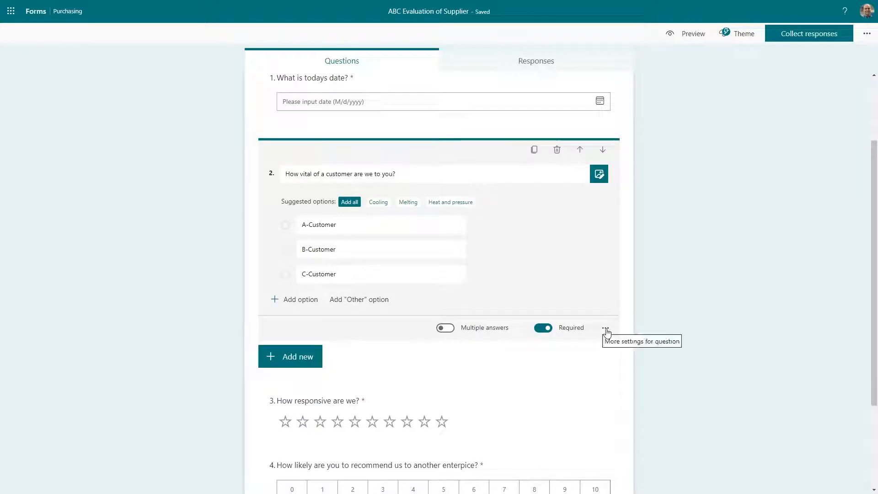
pyautogui.click(606, 329)
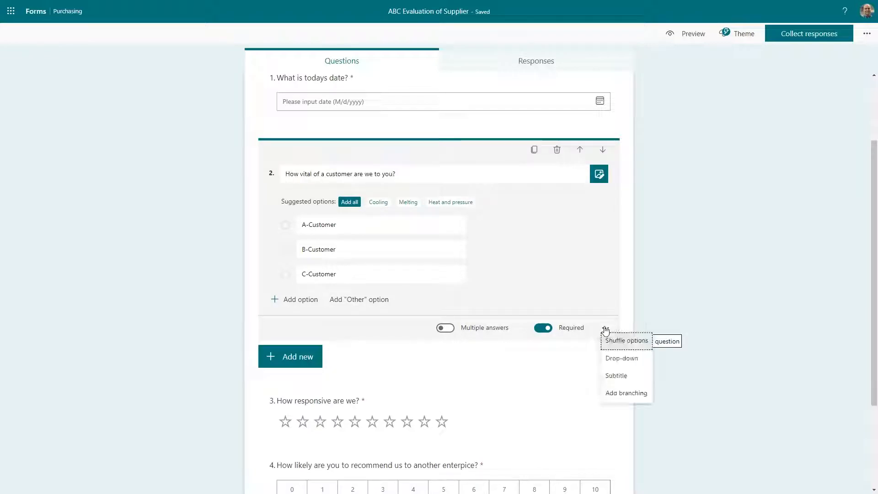
pyautogui.click(619, 395)
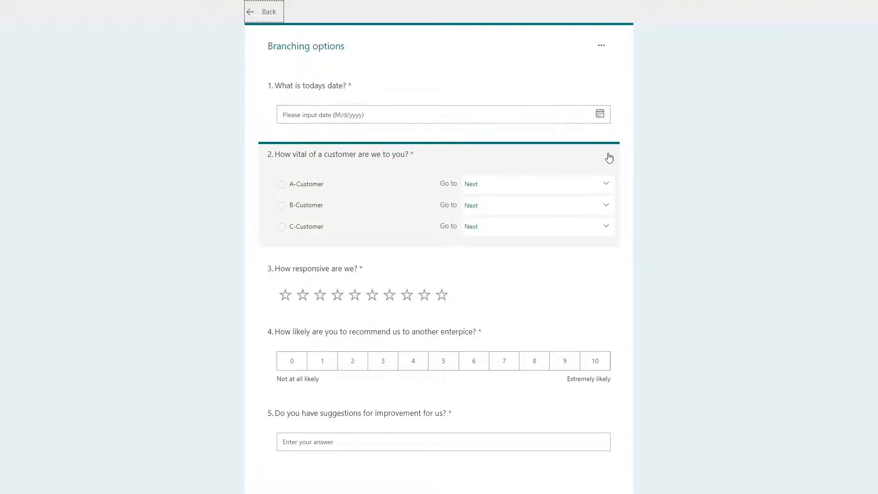
pyautogui.click(306, 87)
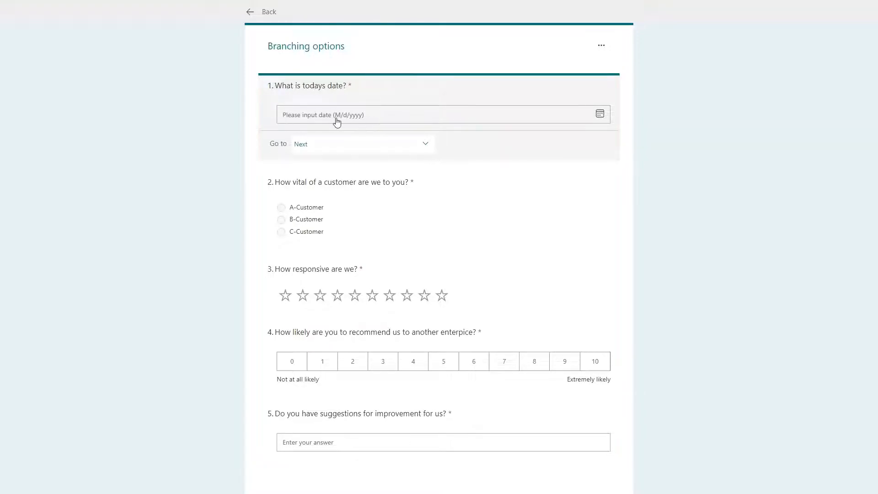
pyautogui.click(424, 146)
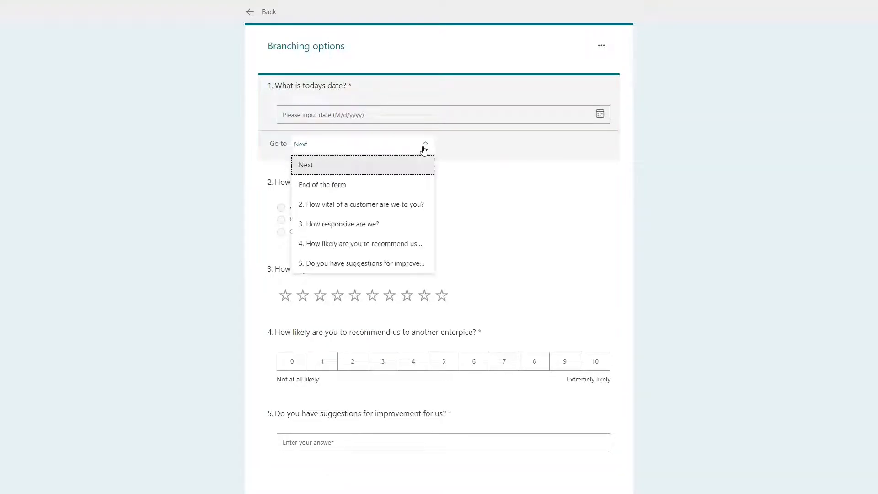
pyautogui.click(309, 208)
pyautogui.click(374, 185)
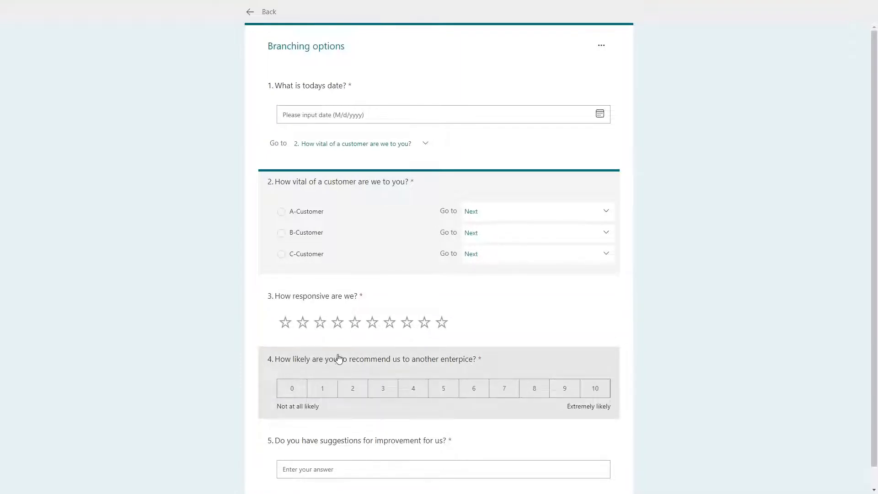
# Route A-Customer answers to question 5 and B- and C-Customer answers to question 3.
pyautogui.click(491, 211)
pyautogui.click(493, 331)
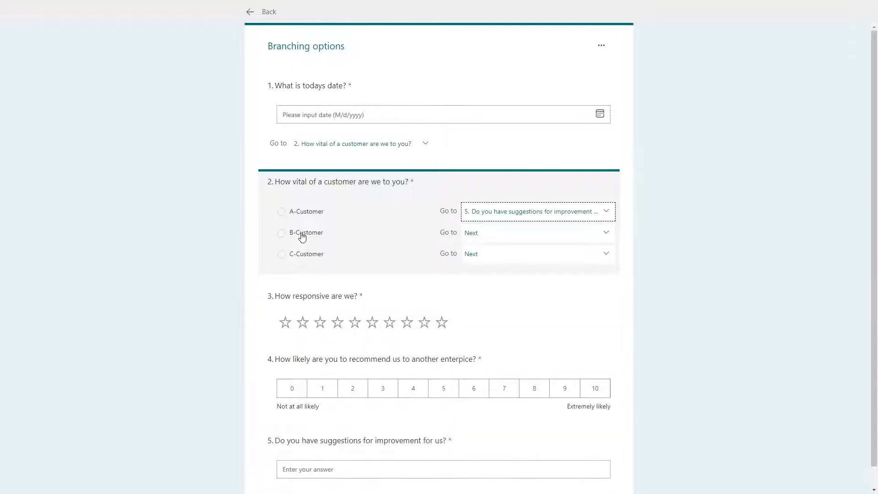
pyautogui.click(481, 234)
pyautogui.click(491, 312)
pyautogui.click(480, 254)
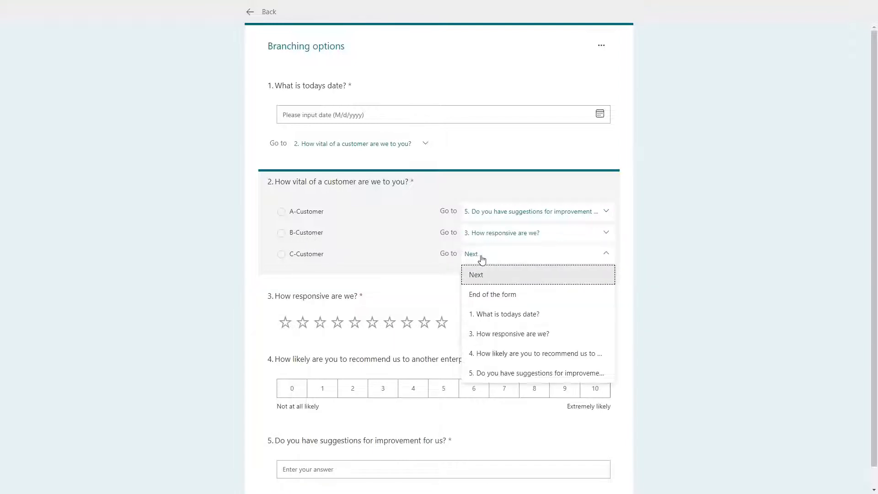
pyautogui.click(486, 333)
# Send question 3 to question 4 and make question 5 end the form.
pyautogui.click(452, 305)
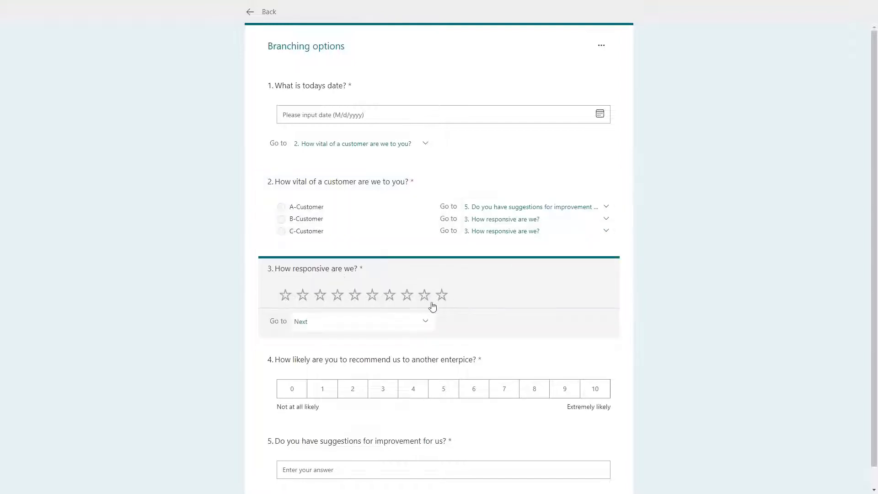
pyautogui.click(355, 322)
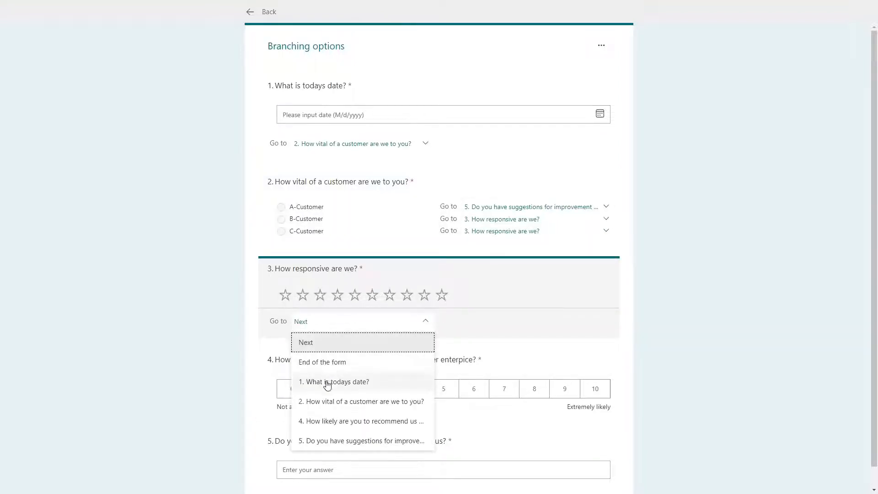
pyautogui.click(322, 421)
pyautogui.scroll(-1, 434, 383)
pyautogui.click(495, 421)
pyautogui.scroll(-1, 329, 420)
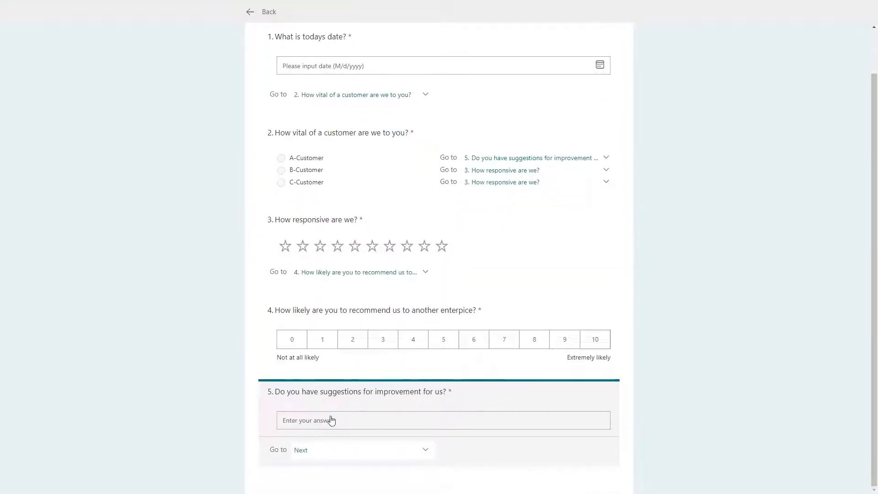
pyautogui.click(304, 450)
pyautogui.scroll(-2, 326, 458)
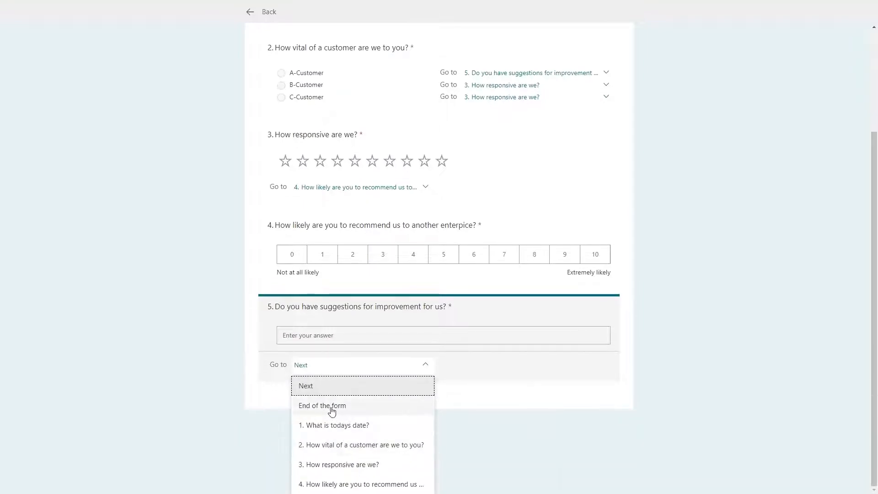
pyautogui.click(339, 409)
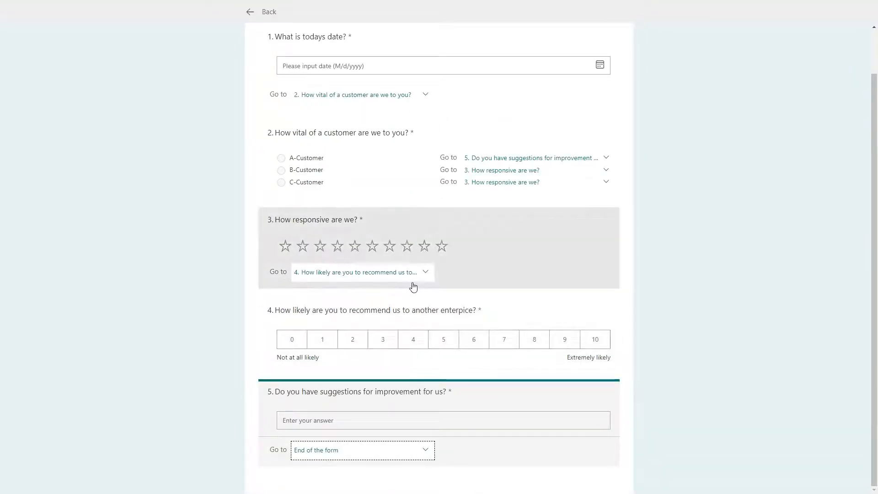
pyautogui.scroll(1, 417, 276)
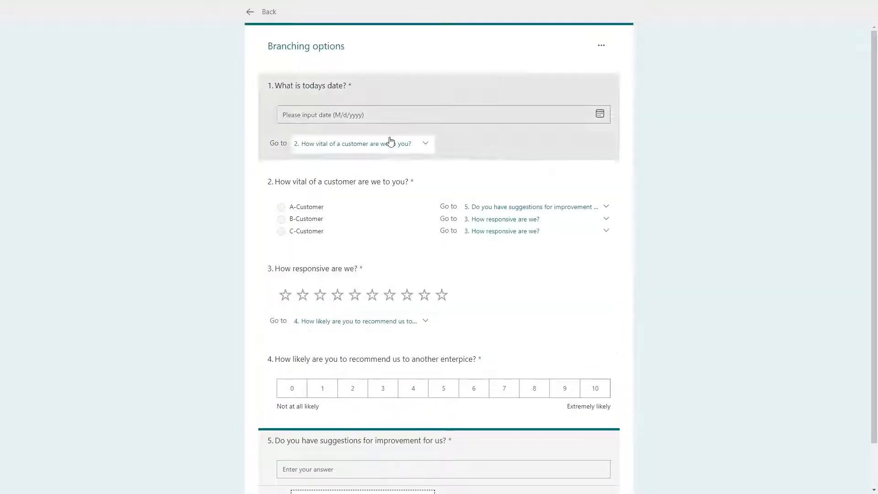
pyautogui.click(263, 12)
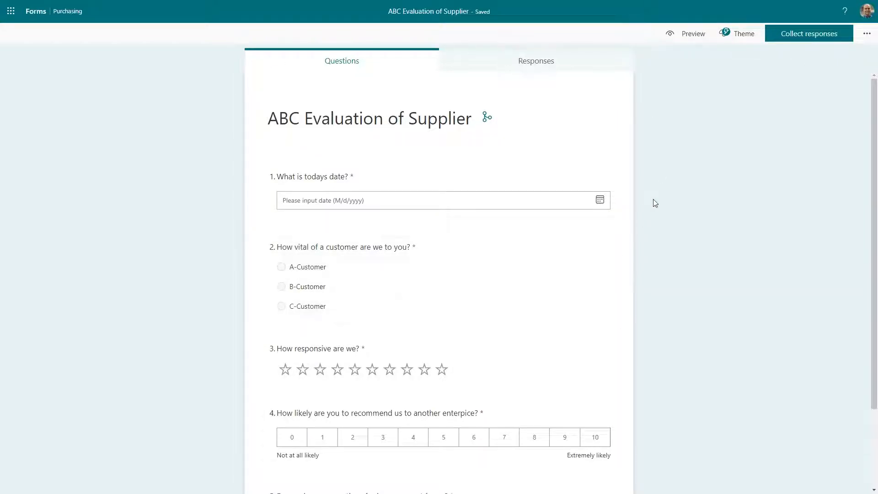
# Browse the theme choices and apply the eye picture theme.
pyautogui.click(735, 36)
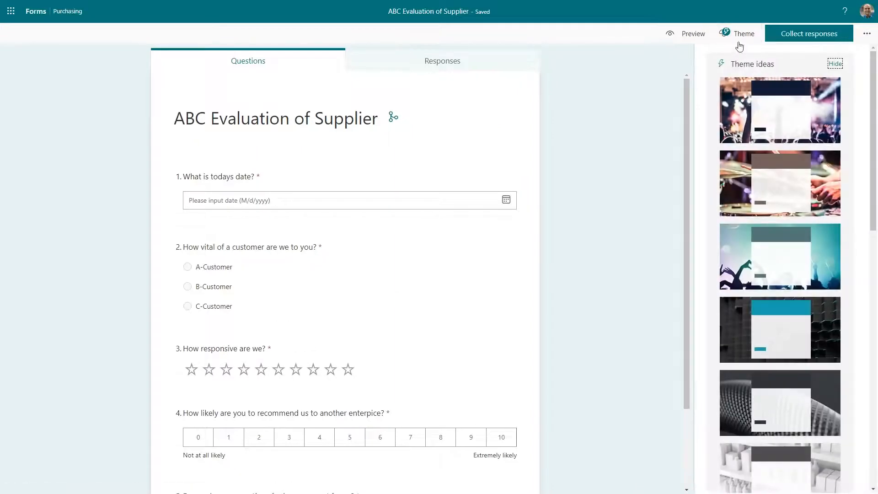
pyautogui.scroll(-7, 755, 356)
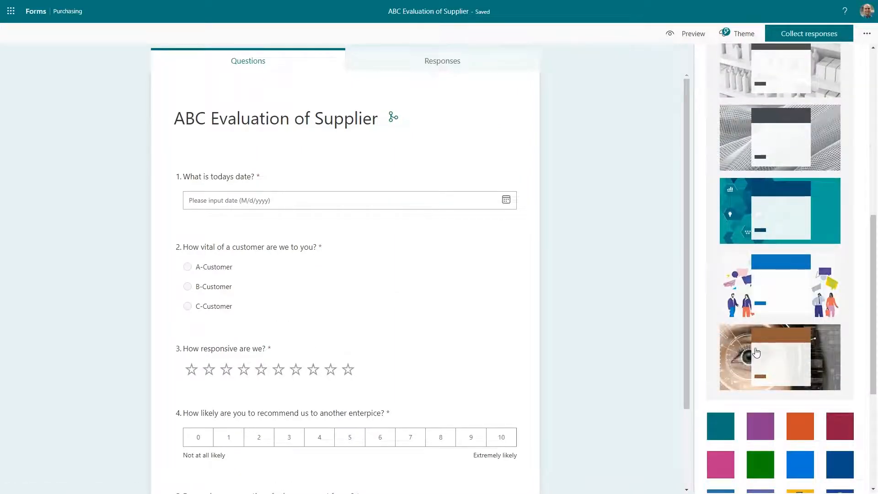
pyautogui.scroll(-3, 755, 356)
pyautogui.scroll(3, 755, 356)
pyautogui.click(732, 351)
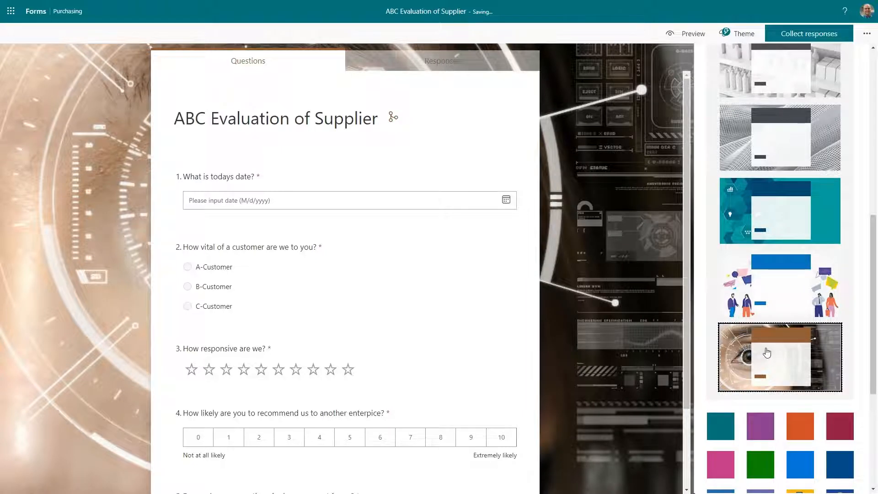
pyautogui.scroll(-3, 753, 338)
pyautogui.scroll(-2, 753, 338)
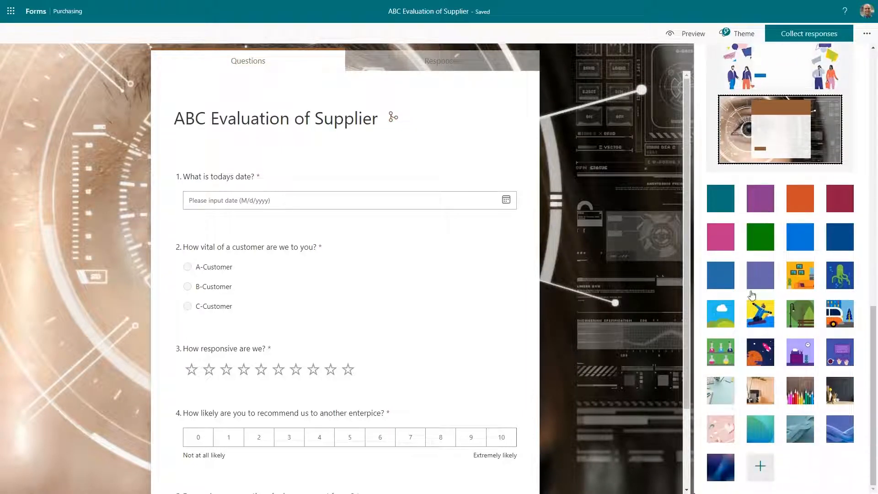
# Create a custom theme using the uploaded Probad Image picture as background.
pyautogui.click(762, 473)
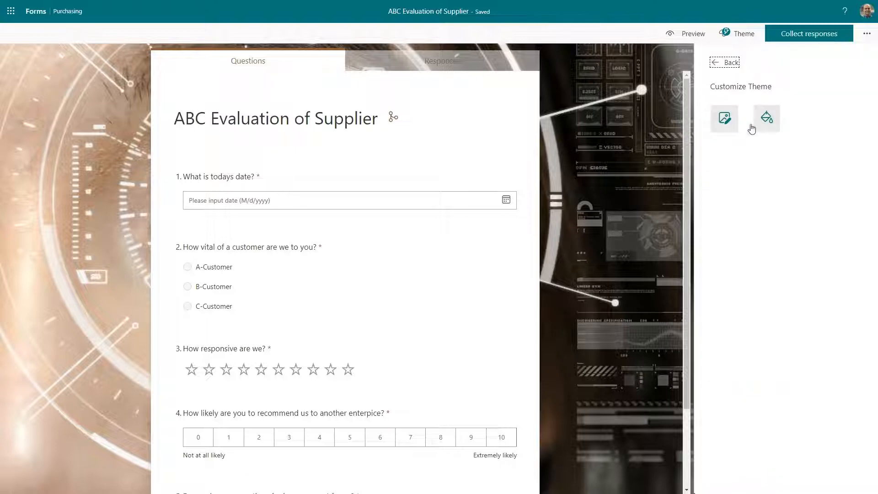
pyautogui.click(720, 126)
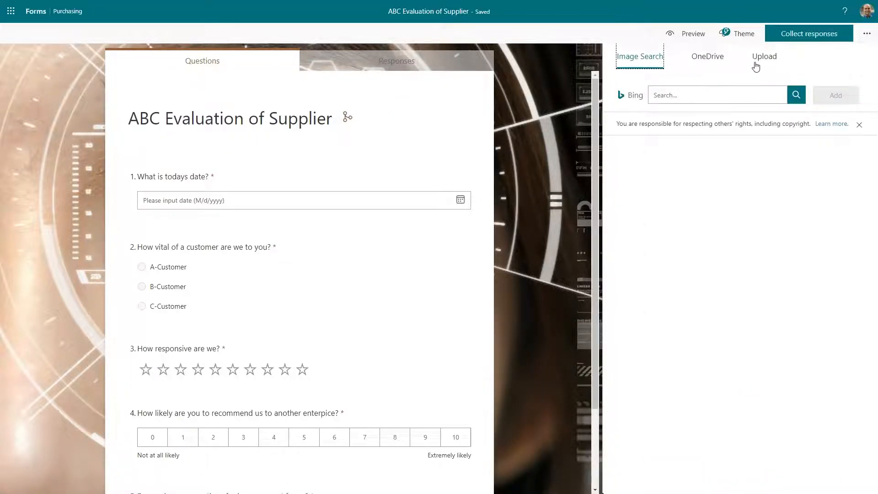
pyautogui.click(763, 57)
pyautogui.scroll(-1, 246, 127)
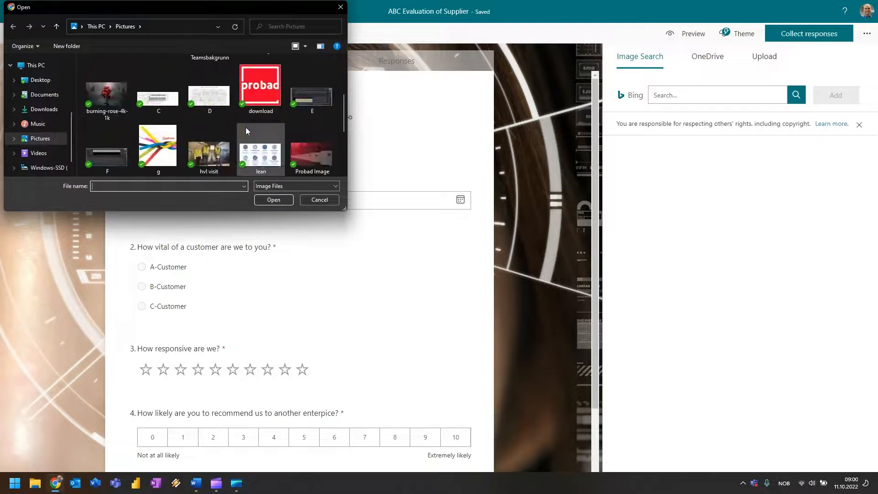
pyautogui.click(312, 154)
pyautogui.click(279, 201)
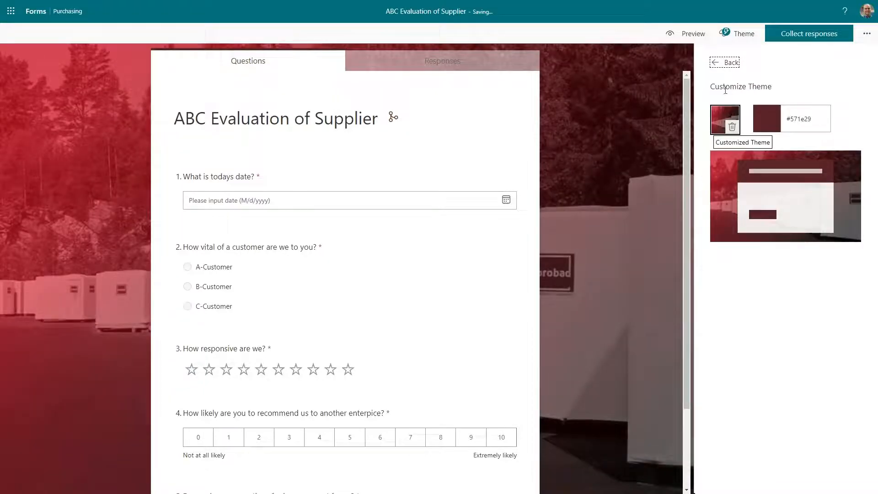
pyautogui.click(727, 63)
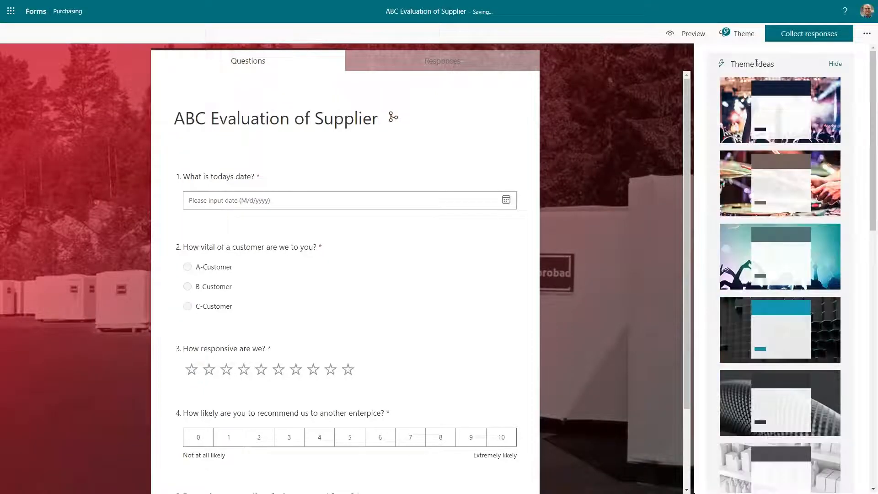
pyautogui.click(738, 33)
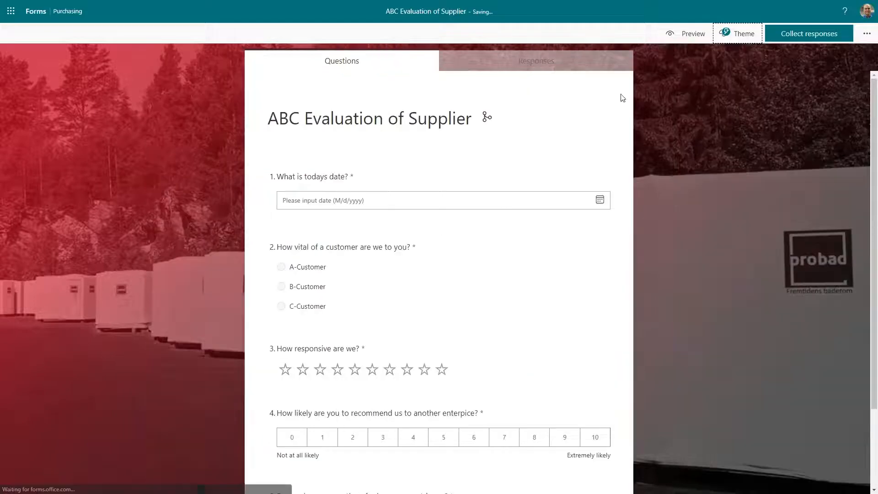
pyautogui.click(276, 120)
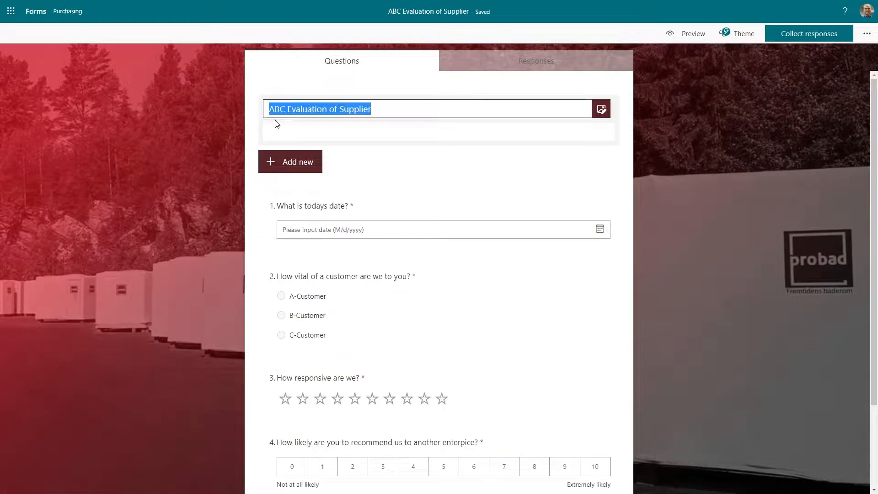
# Upload the probad logo image into the form header.
pyautogui.click(601, 107)
pyautogui.click(763, 56)
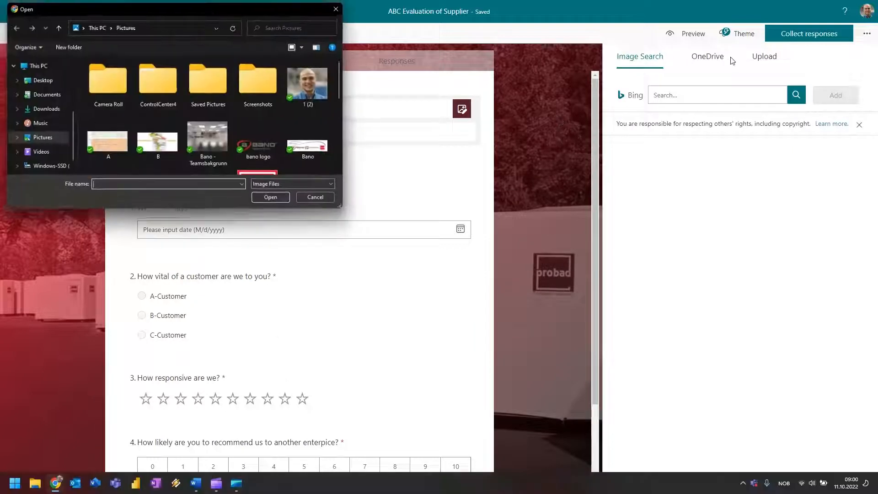
pyautogui.scroll(-2, 281, 135)
pyautogui.click(263, 145)
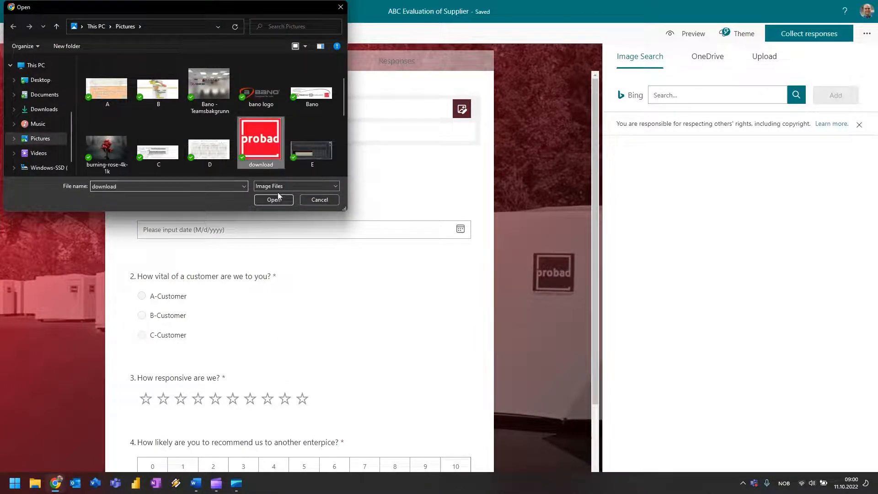
pyautogui.click(274, 199)
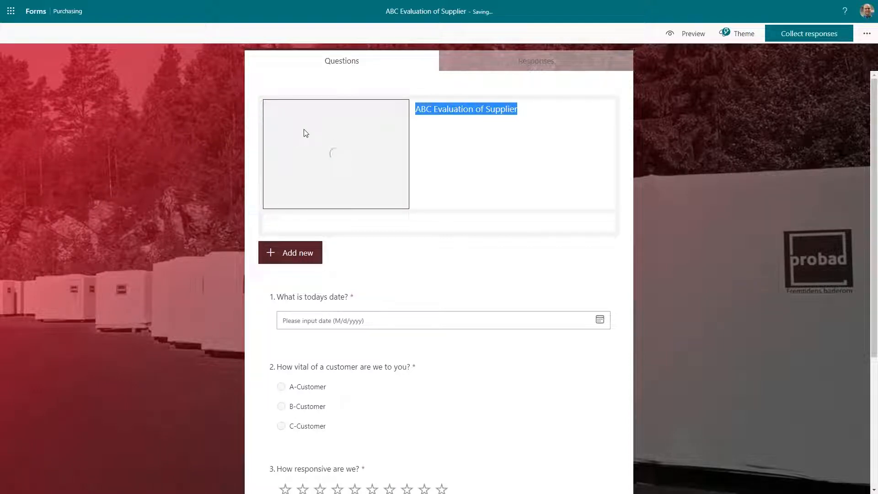
# Add the description 'Supplier Evaluation Form' under the form title.
pyautogui.click(388, 130)
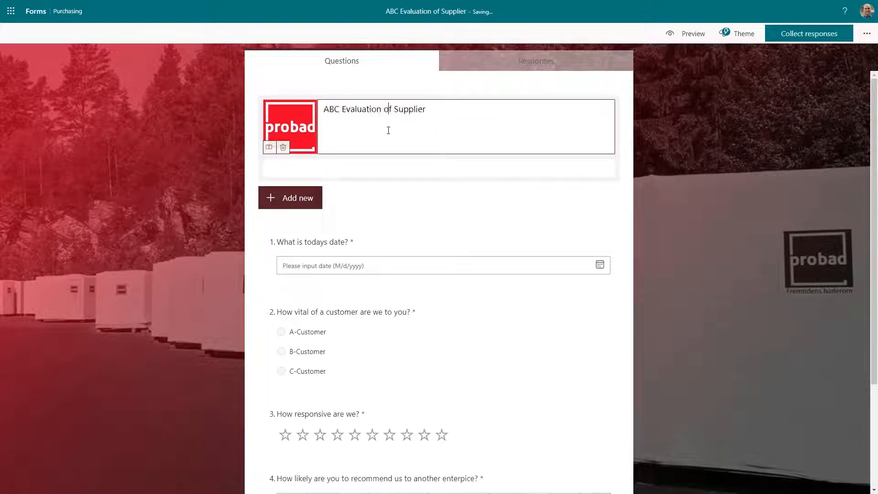
pyautogui.click(373, 165)
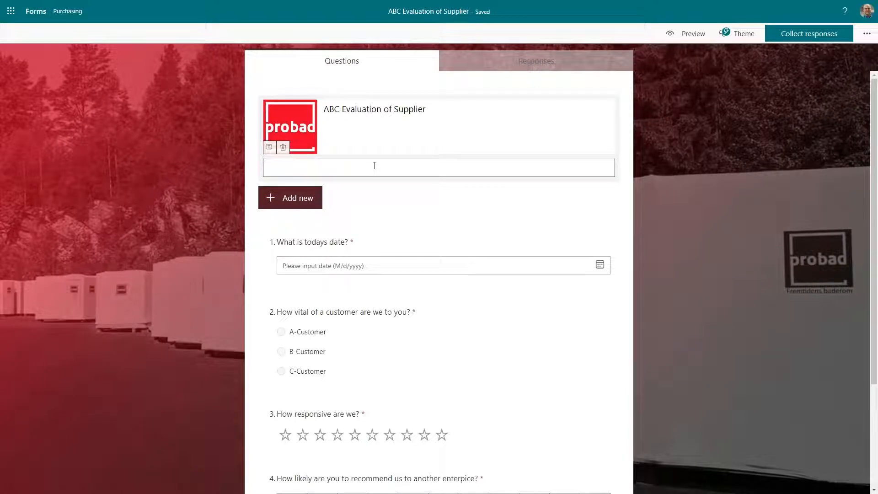
pyautogui.write('Supplier Evaluatio')
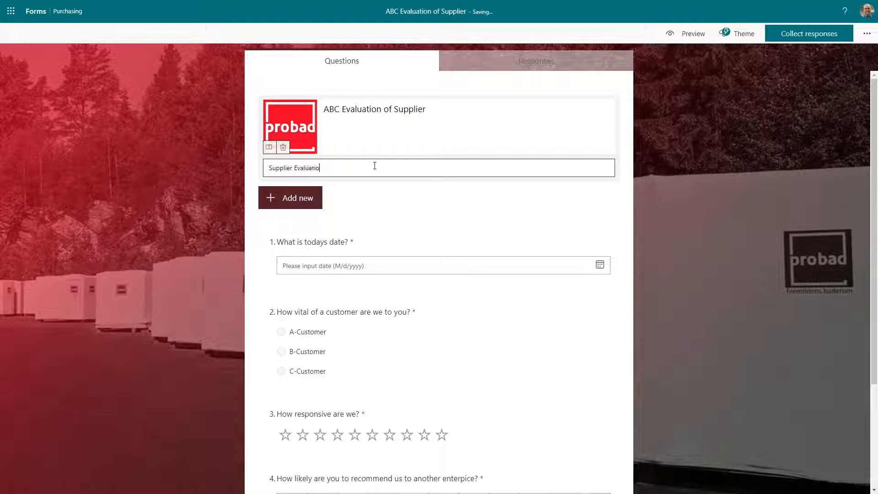
pyautogui.write('n Form')
pyautogui.click(722, 152)
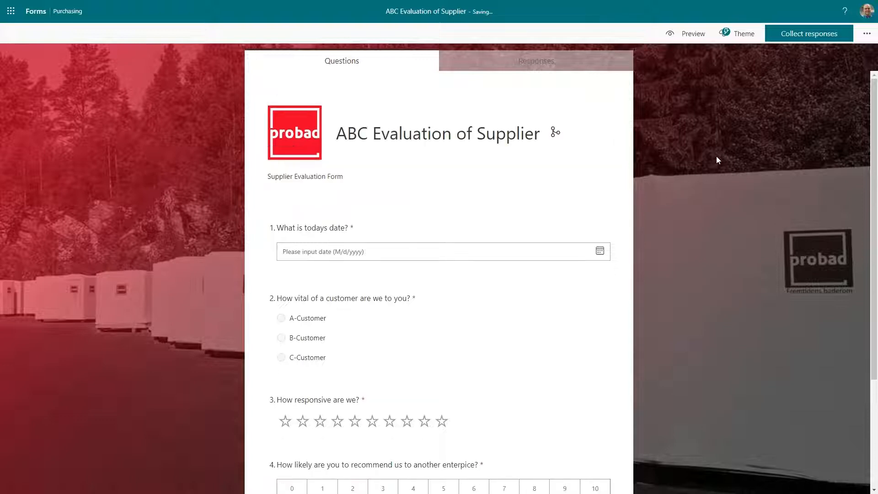
# In preview, pick 10 October 2022 as the date and choose C-Customer.
pyautogui.click(690, 34)
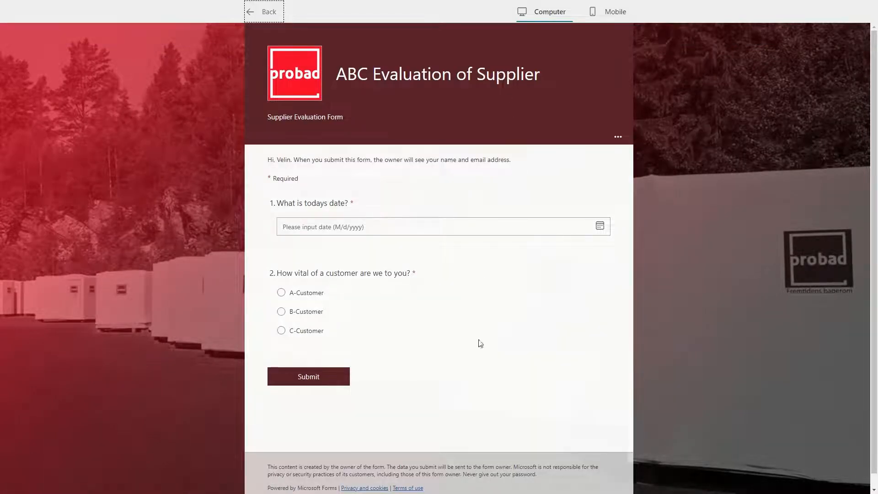
pyautogui.click(330, 230)
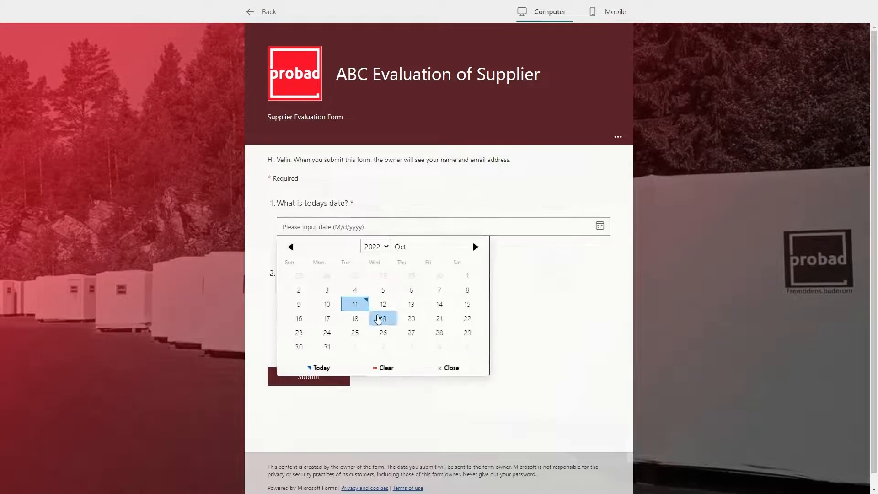
pyautogui.click(327, 311)
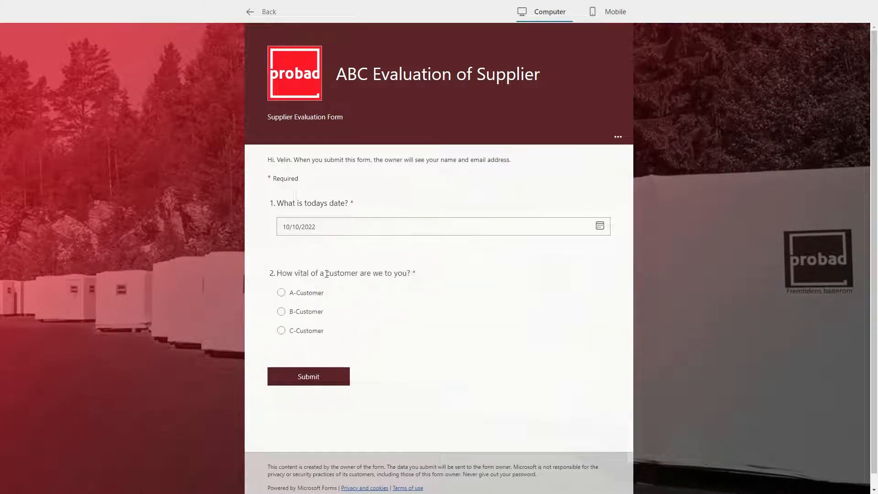
pyautogui.click(280, 292)
pyautogui.click(304, 395)
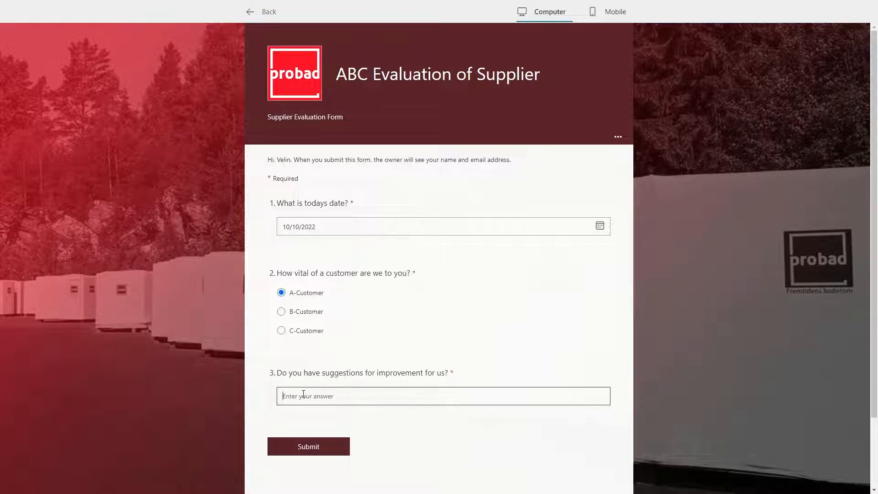
pyautogui.write('adawdawd')
pyautogui.click(281, 312)
pyautogui.scroll(-2, 293, 295)
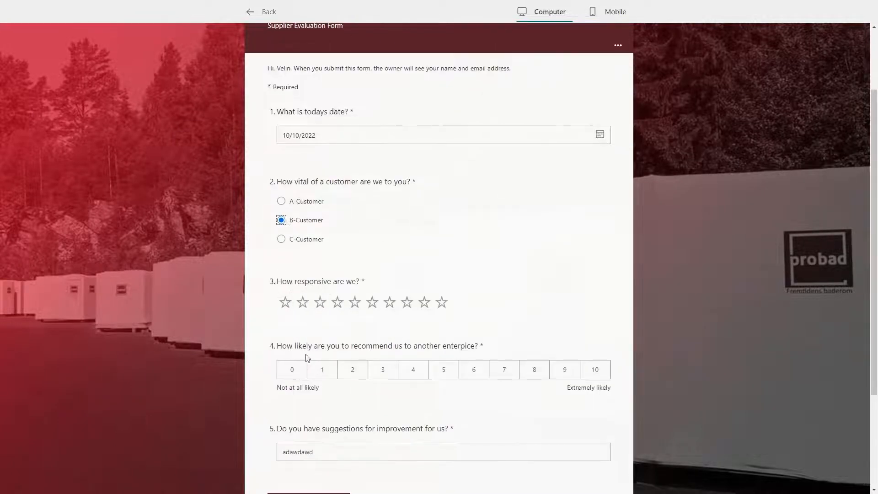
pyautogui.click(281, 238)
pyautogui.click(298, 205)
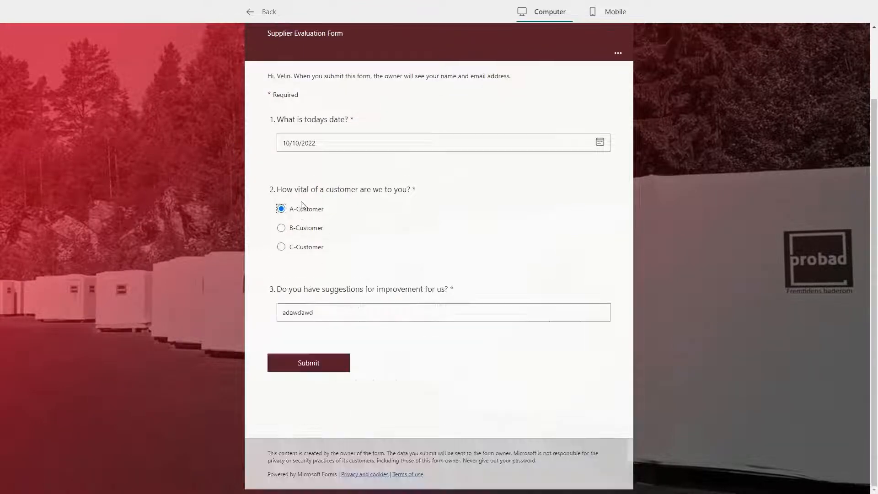
pyautogui.click(307, 248)
pyautogui.scroll(-2, 309, 249)
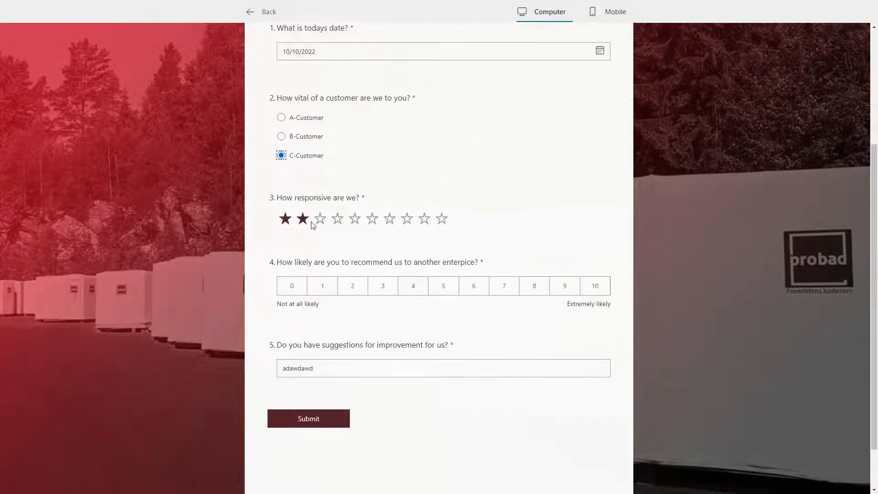
# Give a four-star rating, recommend score 8, enter a cookies suggestion, and submit.
pyautogui.click(336, 219)
pyautogui.click(534, 286)
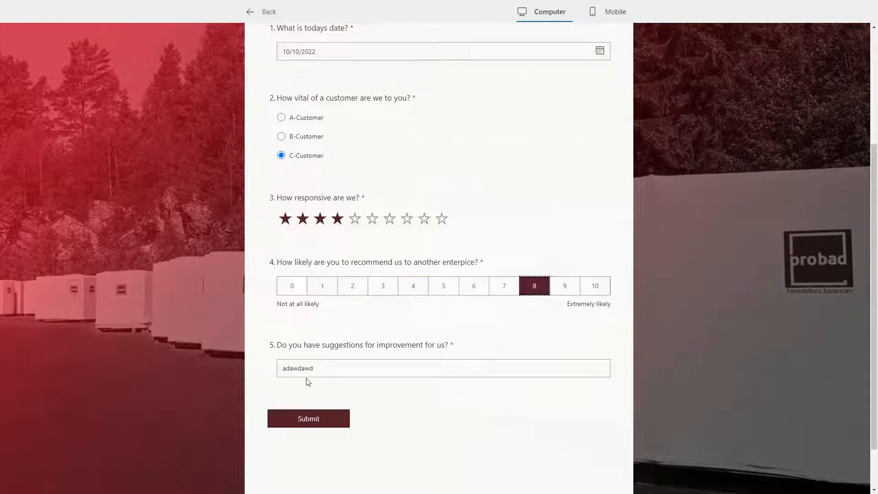
pyautogui.click(333, 368)
pyautogui.hotkey('ctrl', 'a')
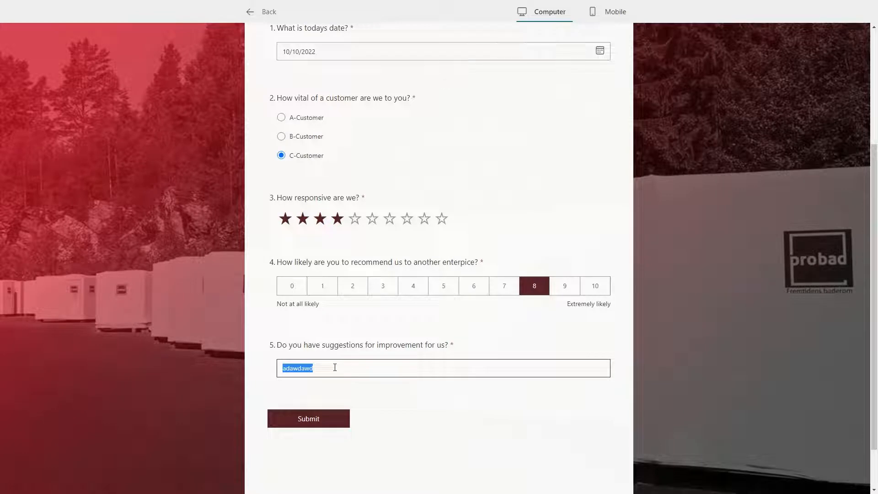
pyautogui.write('Place')
pyautogui.write(' cookie')
pyautogui.write('s and')
pyautogui.write('xt to the co')
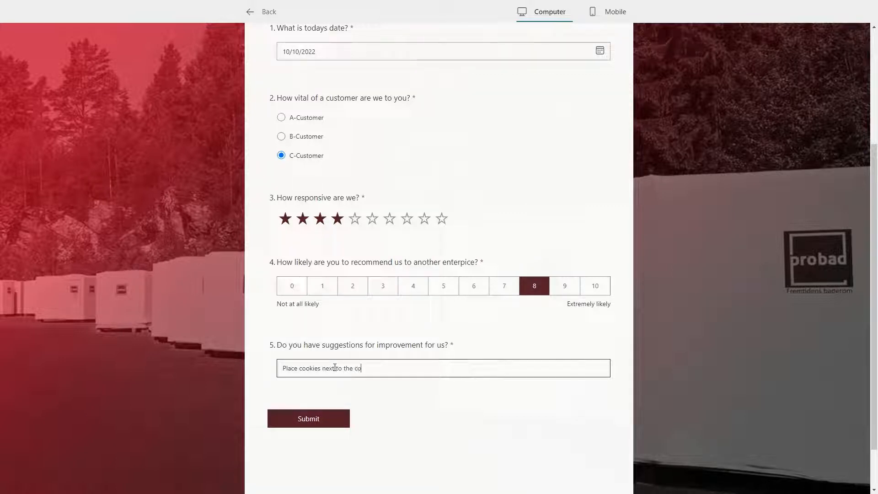
pyautogui.write('fee machine!')
pyautogui.click(318, 422)
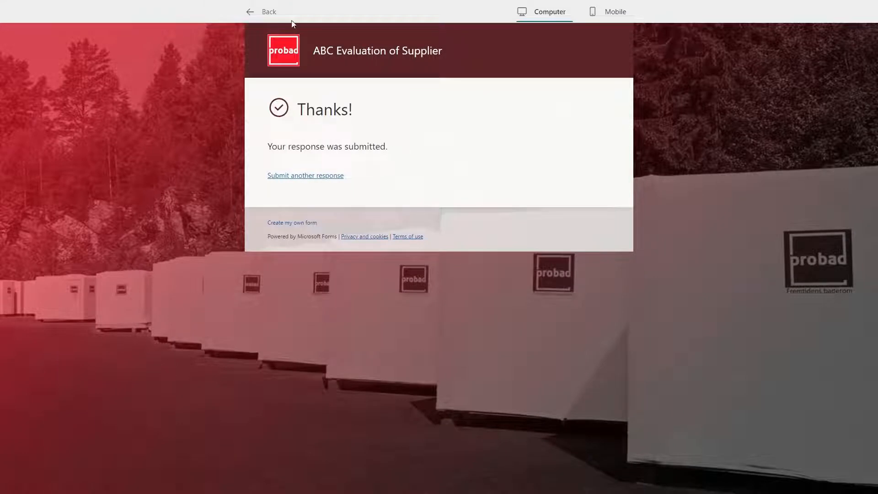
pyautogui.click(268, 12)
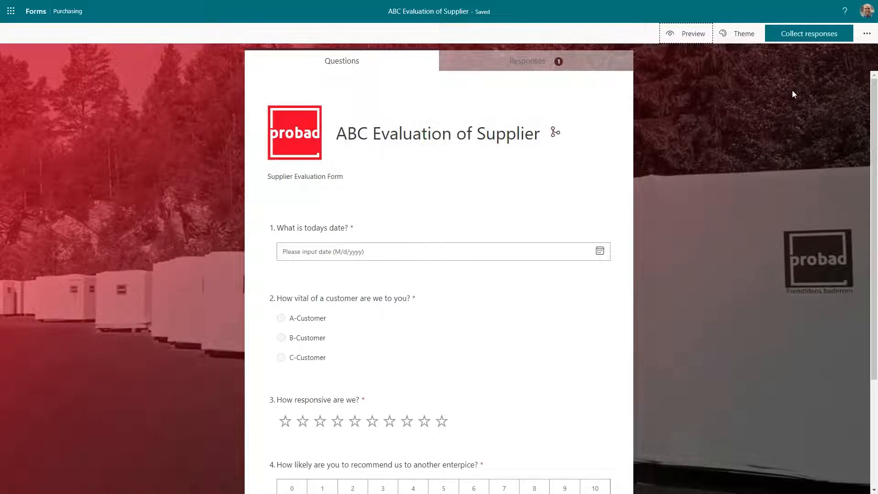
# Review the Collaborate or Duplicate sharing options from the form's settings menu.
pyautogui.click(867, 33)
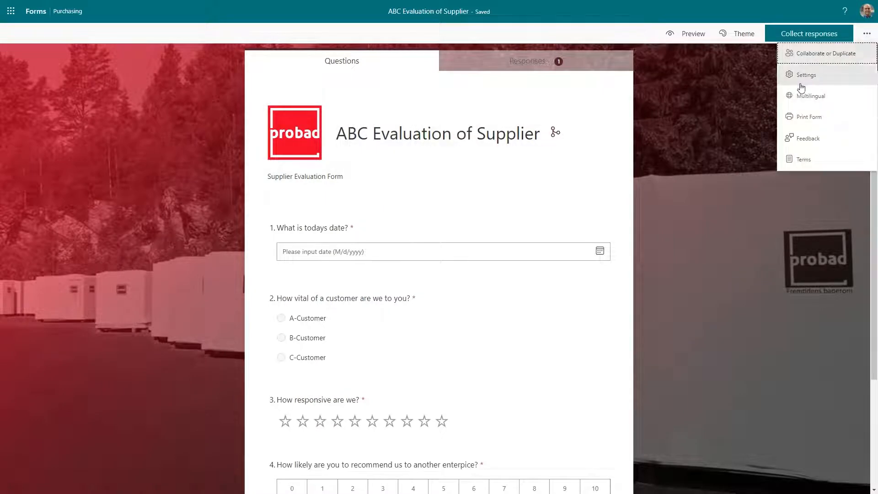
pyautogui.click(866, 37)
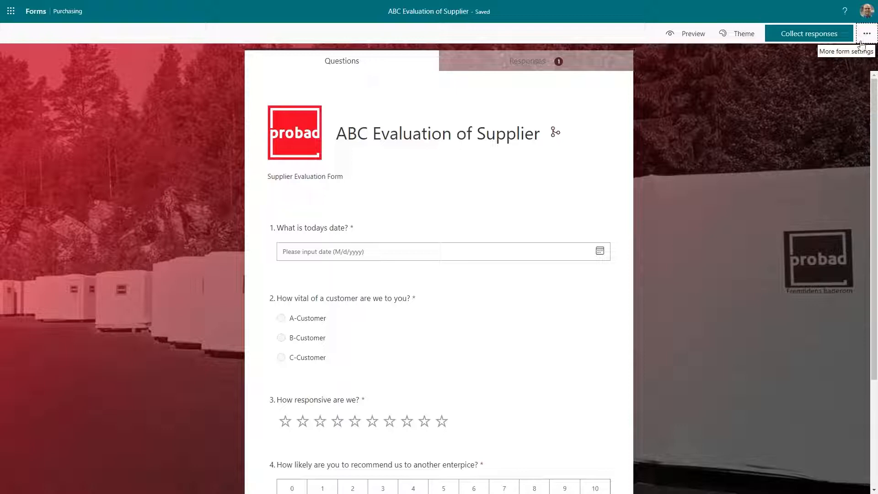
pyautogui.click(866, 35)
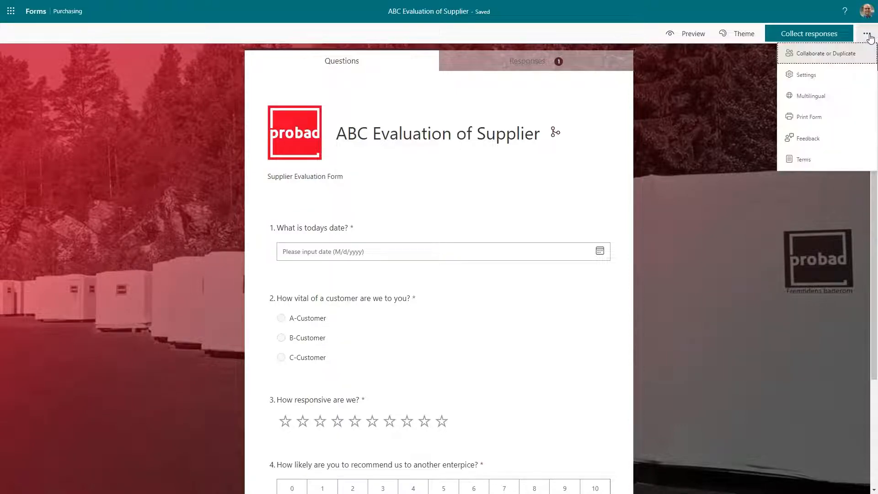
pyautogui.click(807, 56)
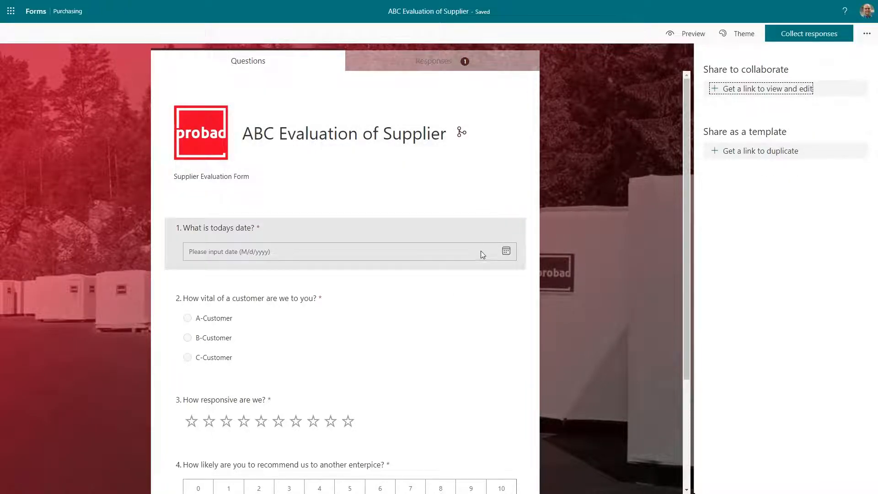
pyautogui.click(866, 34)
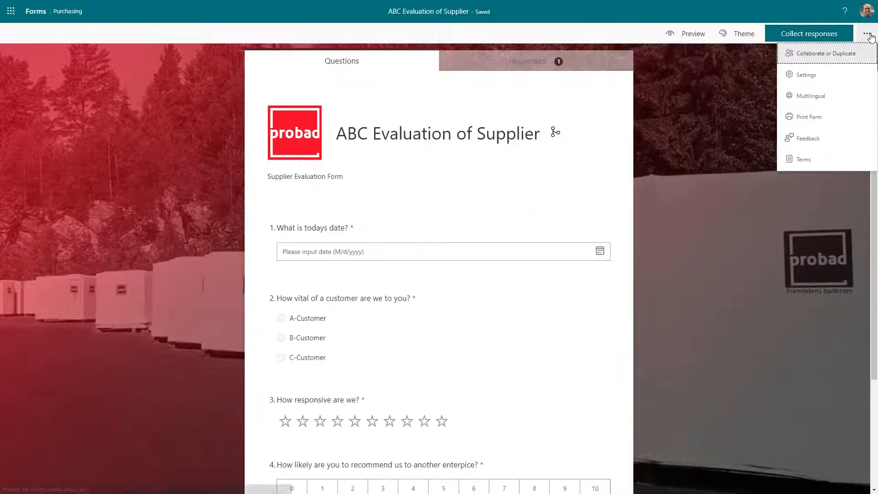
# Add Norsk bokmål (Norge) as a form language via 'nor' search and open its translation.
pyautogui.click(811, 96)
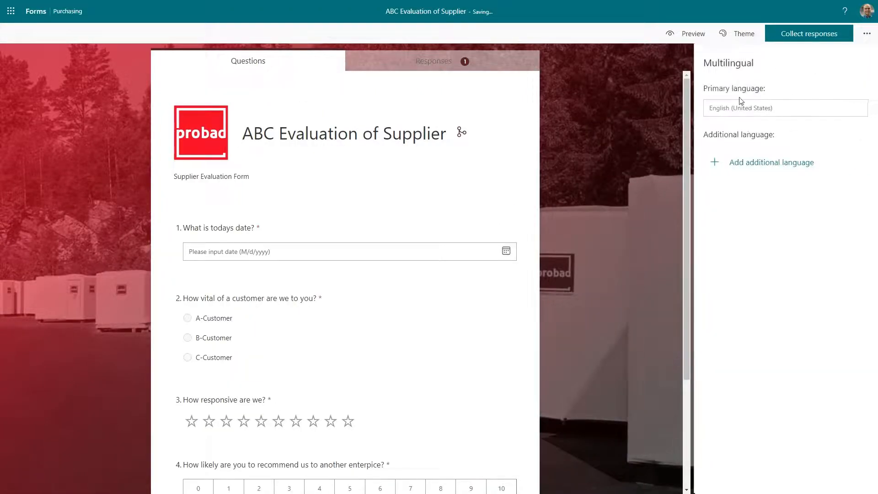
pyautogui.click(766, 172)
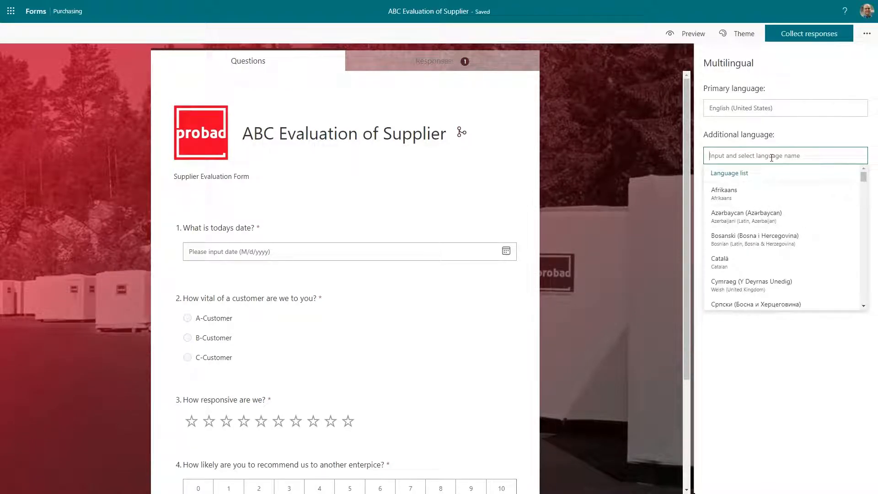
pyautogui.write('nor')
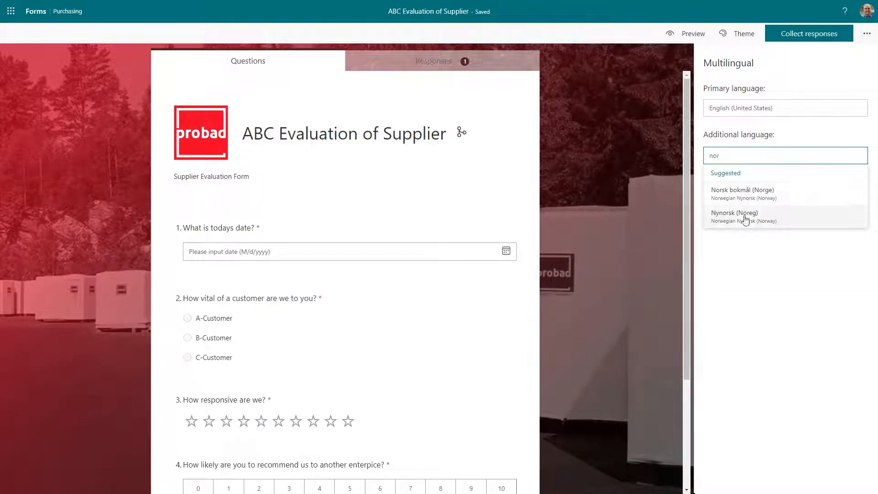
pyautogui.click(775, 194)
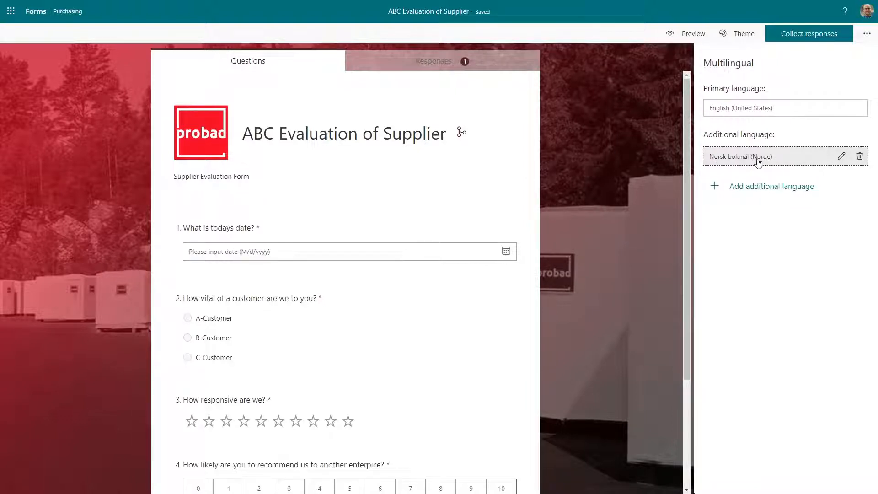
pyautogui.click(842, 157)
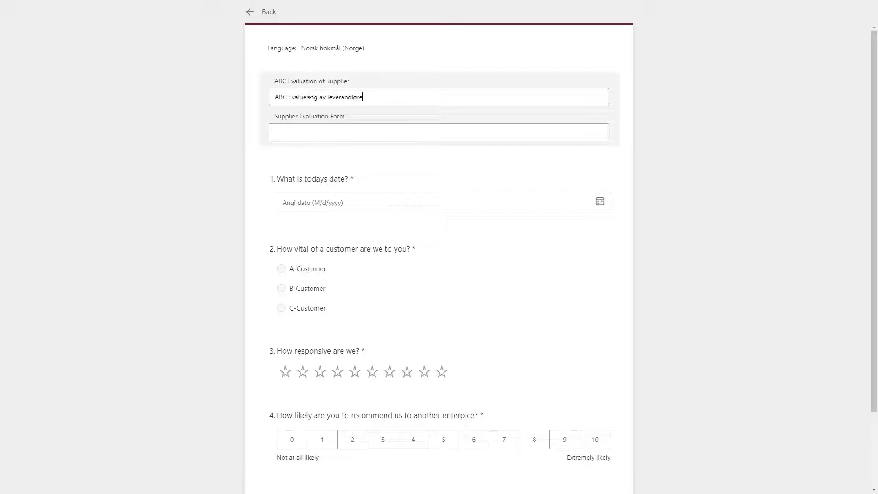
# Translate questions 1 and 2 as 'Dagens dato?' and 'Hvor viktig er vi for deg som leverandør?'.
pyautogui.press('Tab')
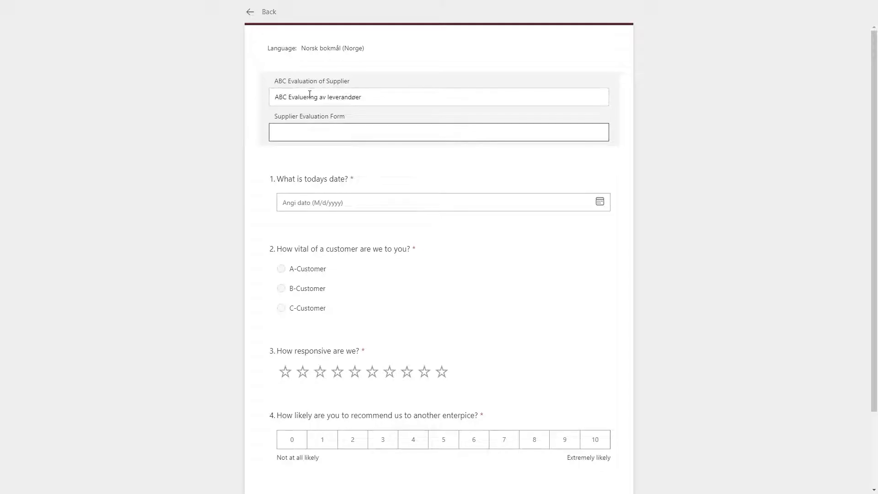
pyautogui.hotkey('shift', 'Tab')
pyautogui.press('End')
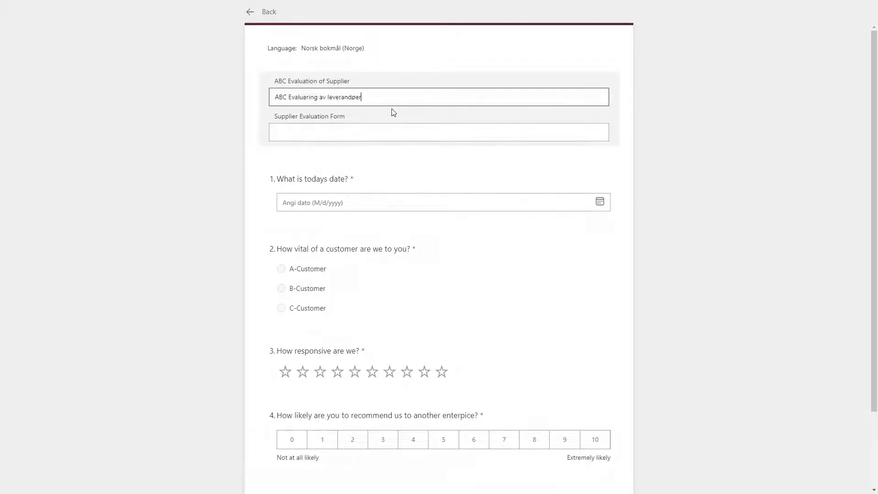
pyautogui.click(338, 130)
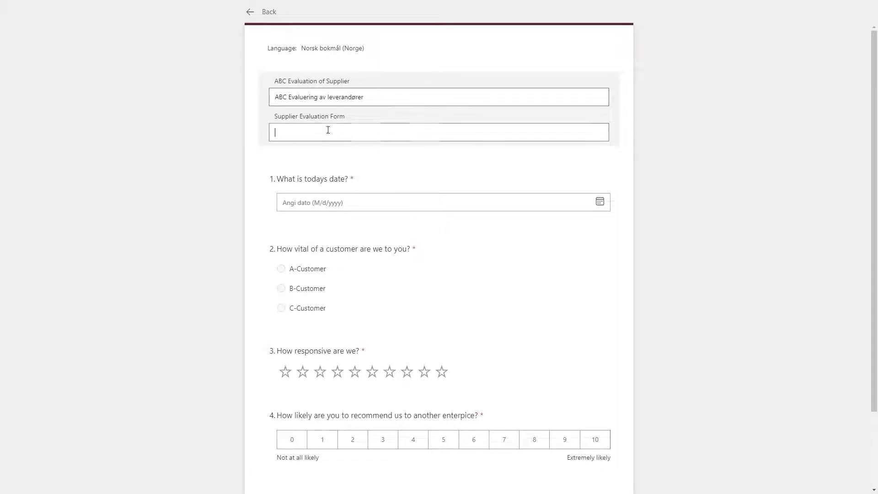
pyautogui.click(398, 178)
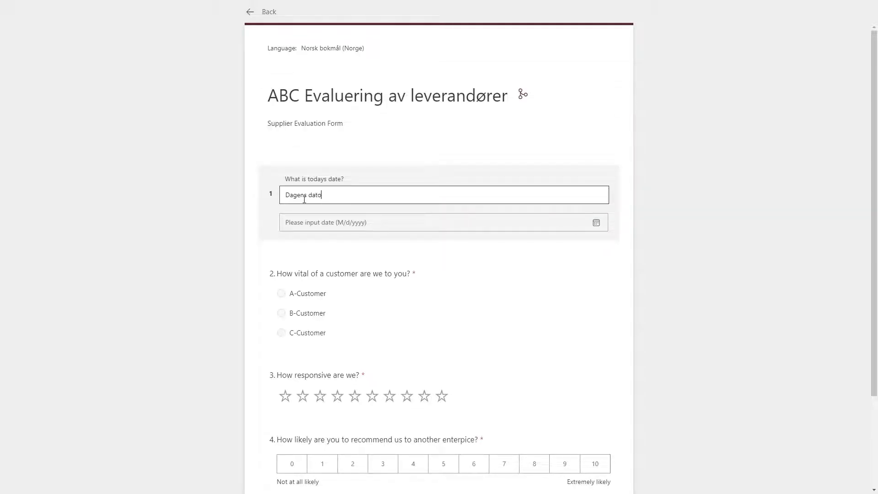
pyautogui.click(432, 273)
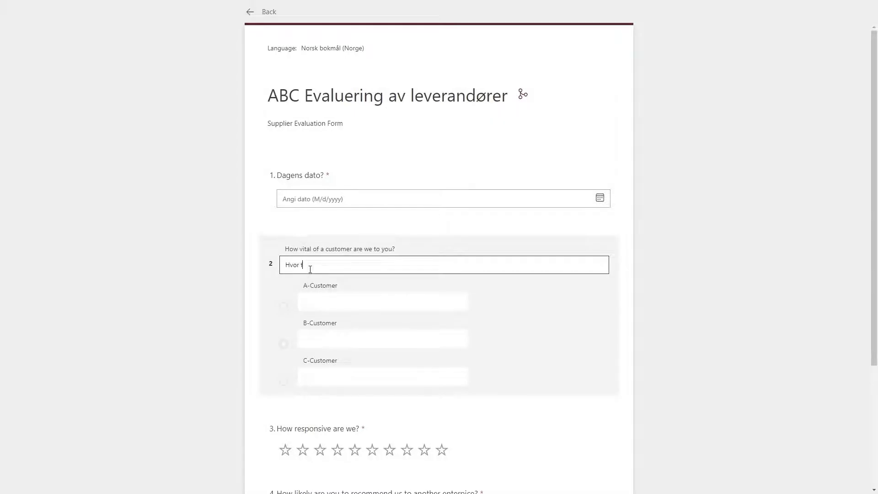
pyautogui.write('Hvor viktig er vi for deg som leverandør?')
pyautogui.click(337, 301)
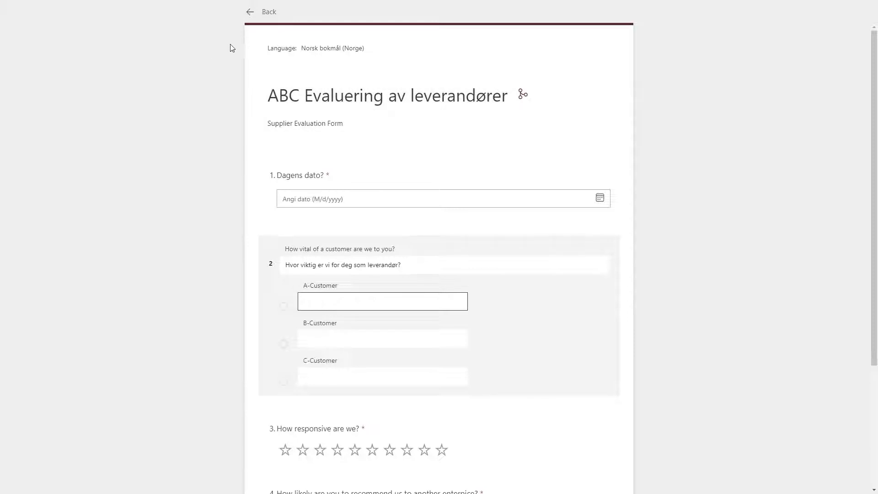
pyautogui.click(268, 12)
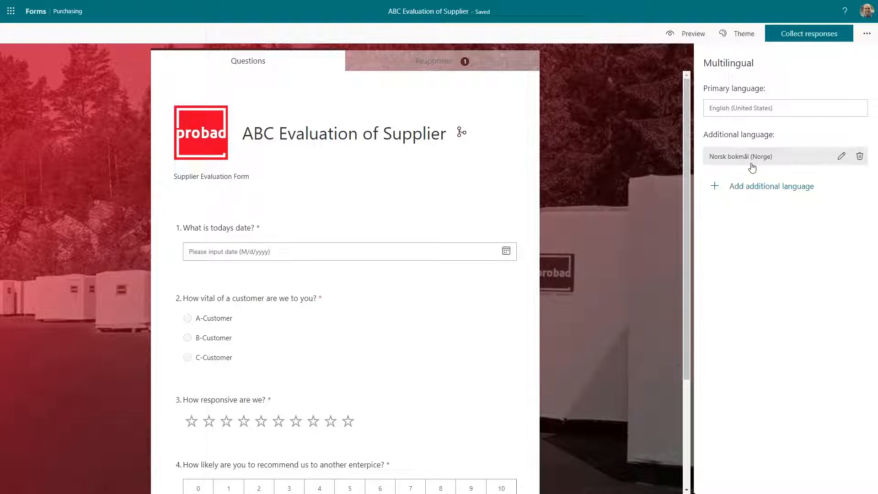
# Preview the form in Norsk bokmål and back in English, then return to editing.
pyautogui.click(686, 34)
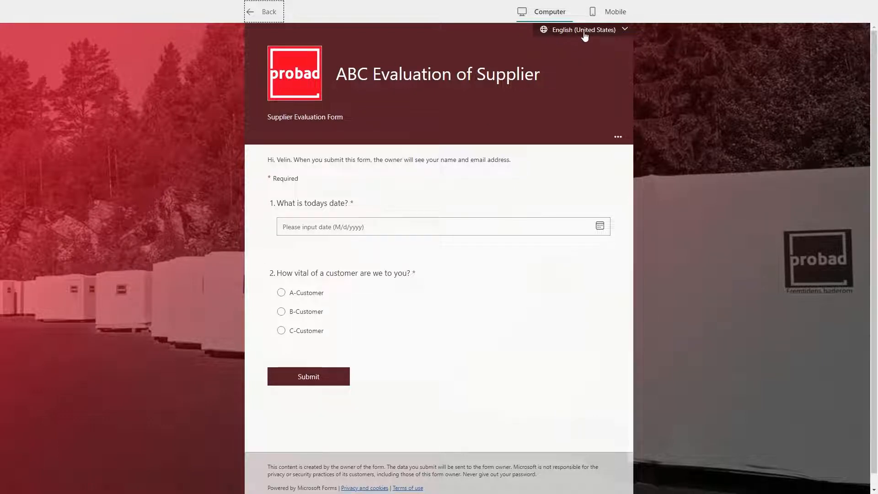
pyautogui.click(618, 33)
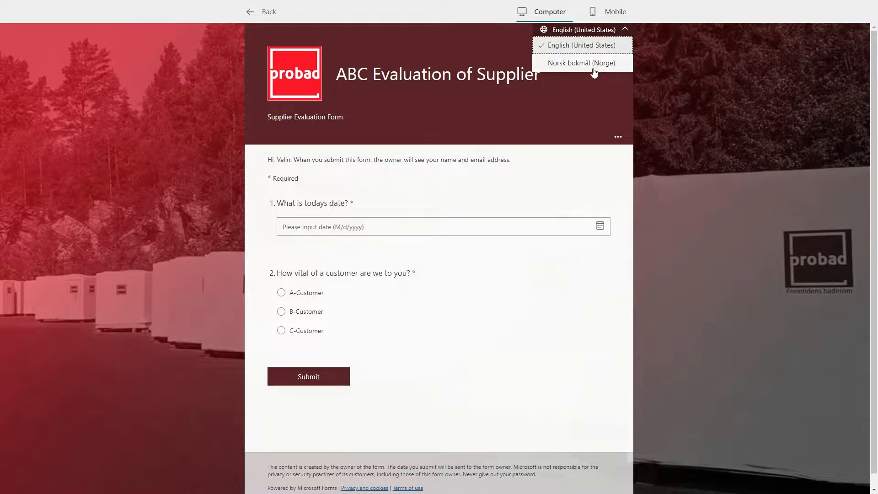
pyautogui.click(577, 65)
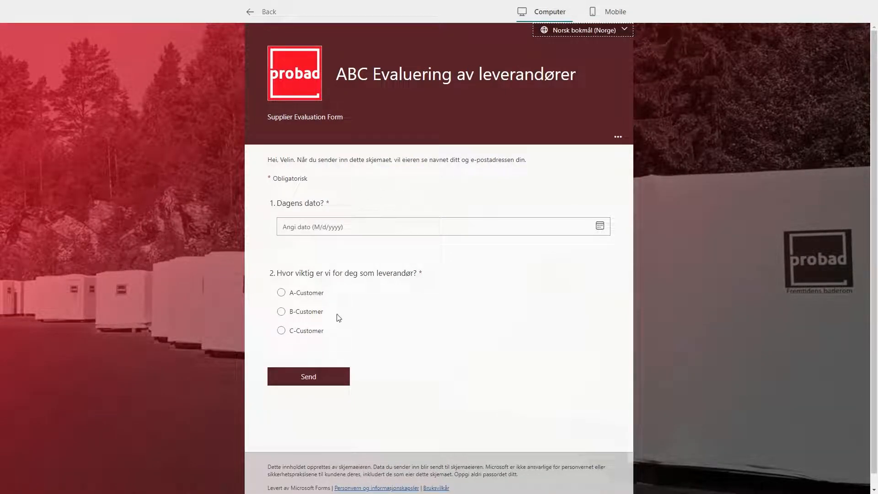
pyautogui.click(624, 31)
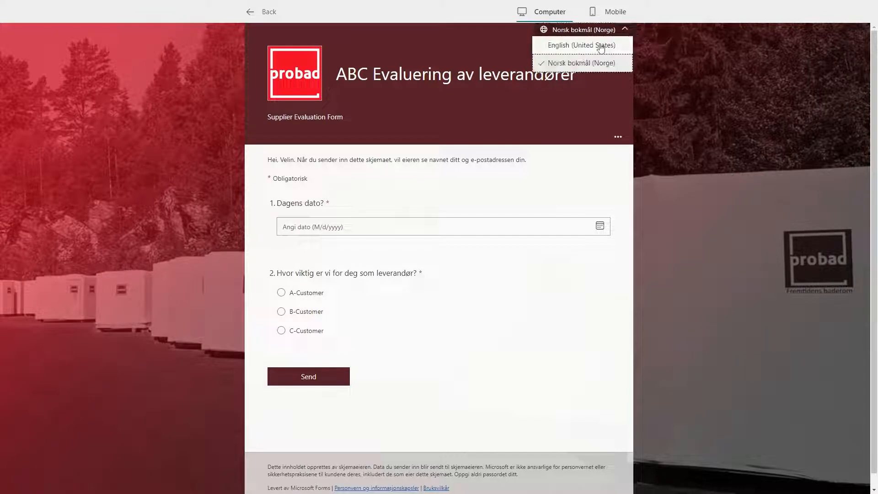
pyautogui.click(594, 47)
pyautogui.click(258, 11)
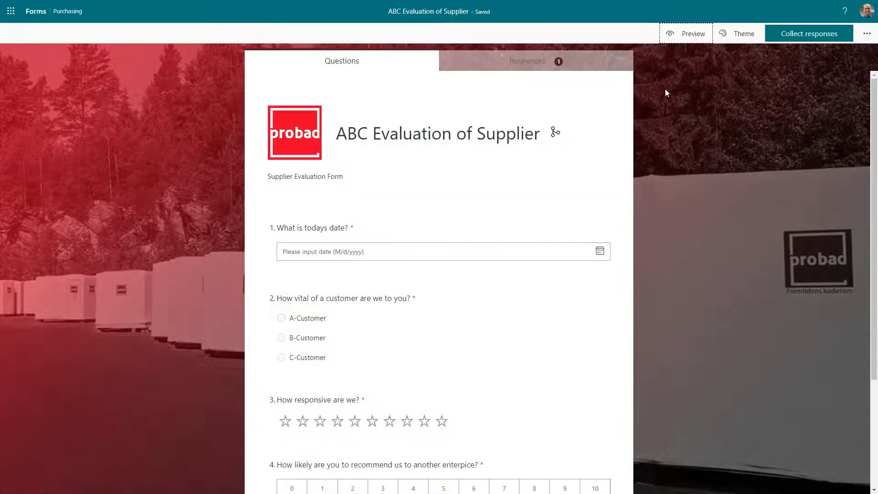
pyautogui.click(867, 34)
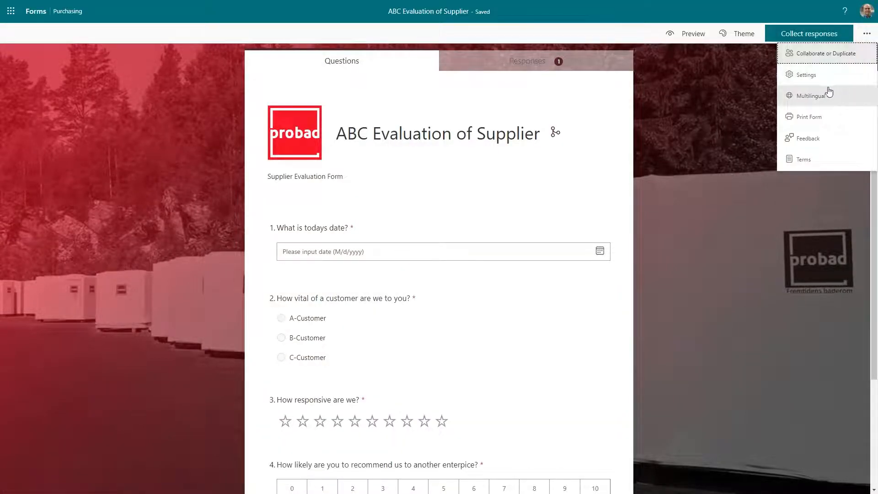
# In form Settings, uncheck Record name and keep 'Only people in my organization can respond'.
pyautogui.click(819, 76)
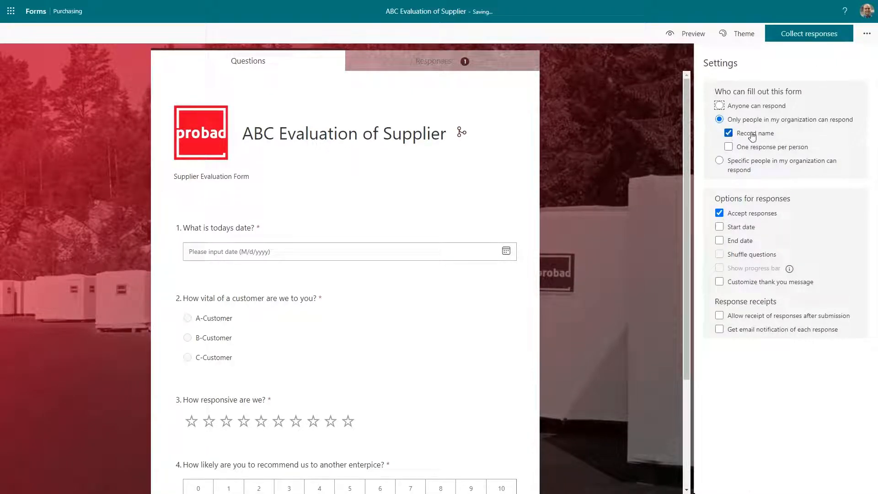
pyautogui.click(729, 133)
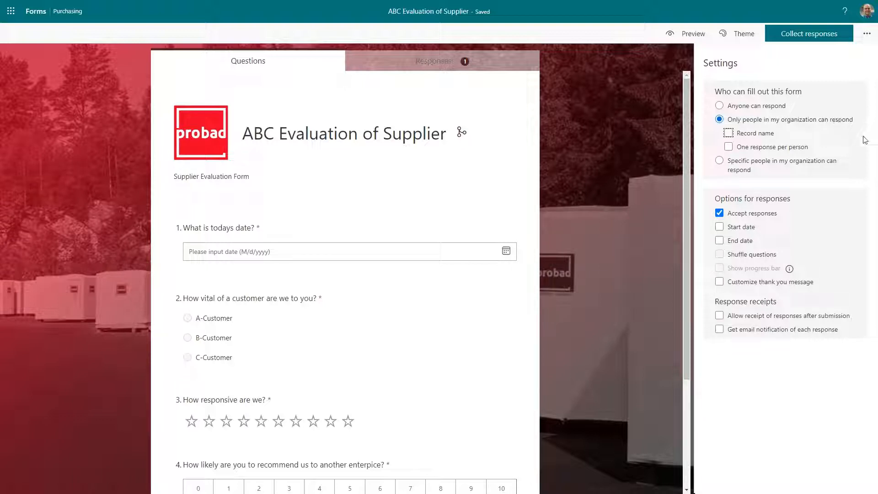
pyautogui.click(771, 170)
pyautogui.click(720, 119)
# Replace the default thank-you text with 'Thank you for answering our feedback form and helping us build a company of world class!'.
pyautogui.click(740, 286)
pyautogui.click(782, 306)
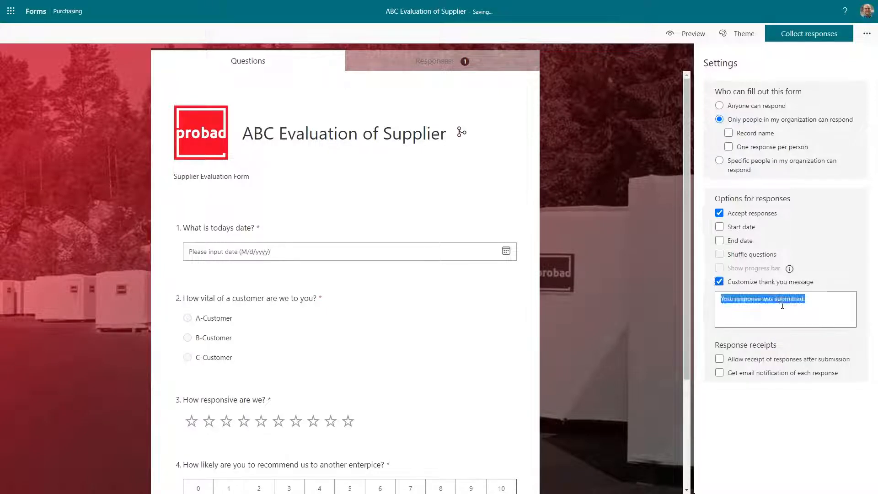
pyautogui.write('Thank you f')
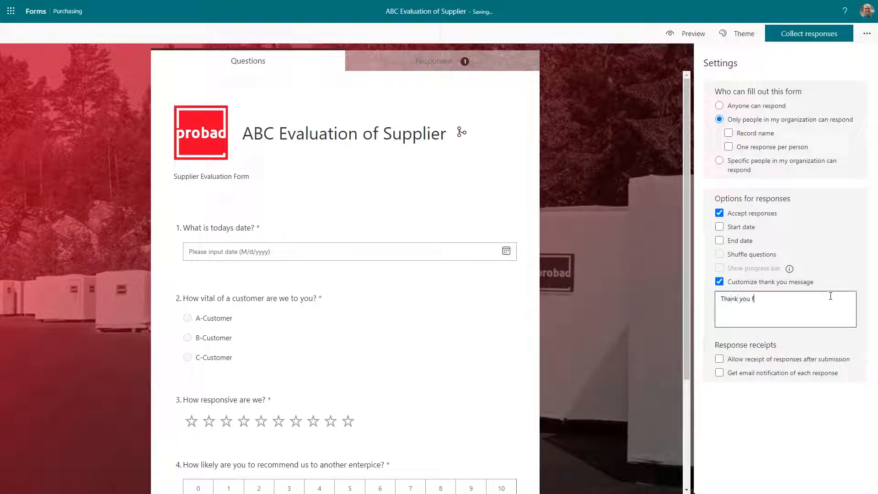
pyautogui.write('or answering our evaluation')
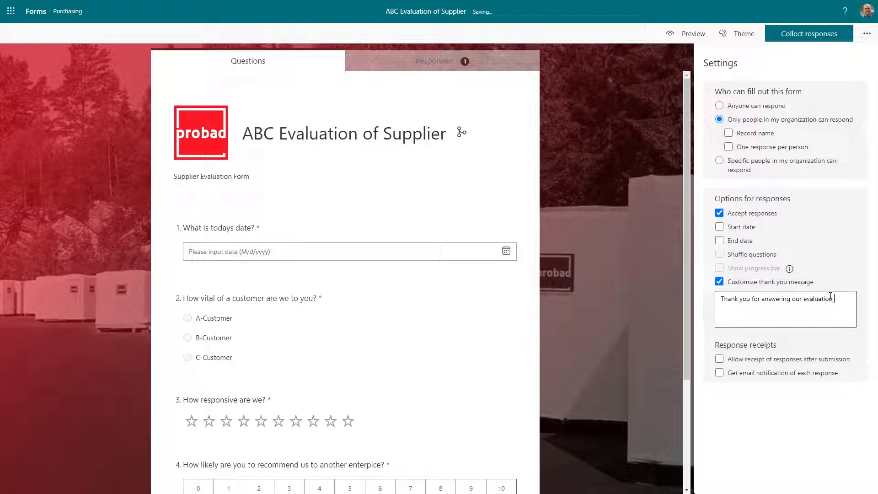
pyautogui.press('BackSpace')
pyautogui.press('BackSpace')
pyautogui.press('BackSpace')
pyautogui.press('BackSpace')
pyautogui.press('BackSpace')
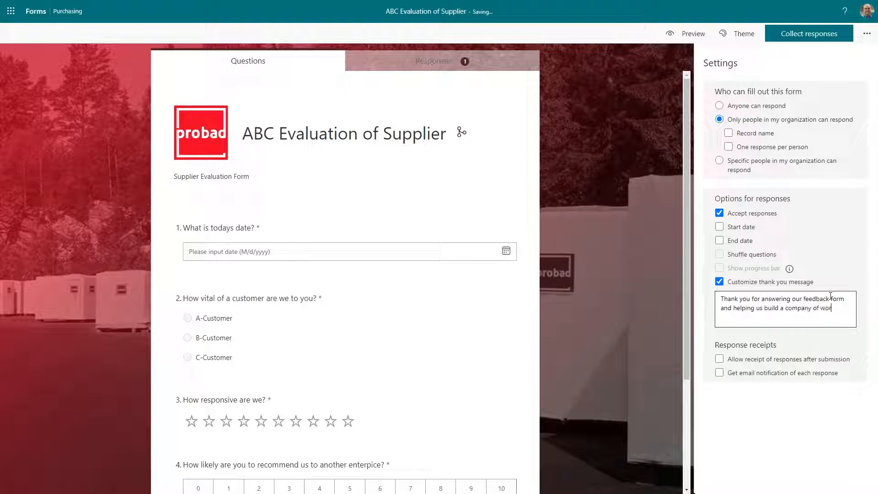
pyautogui.write('ss!')
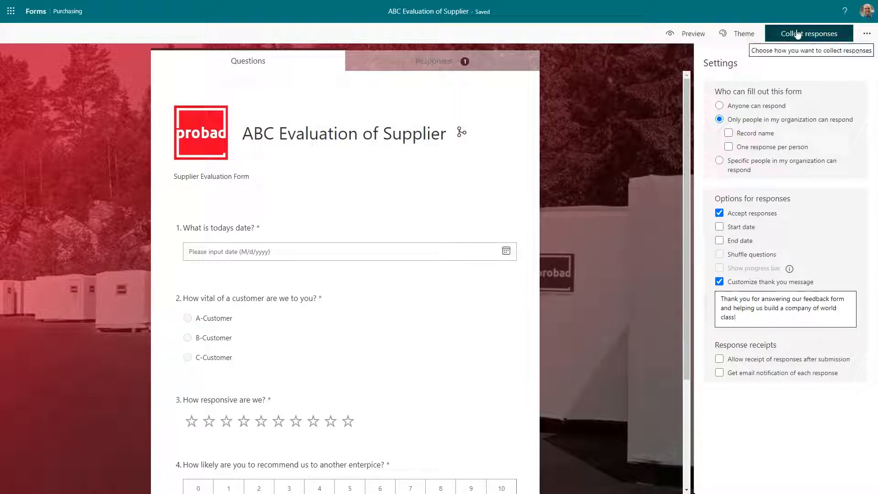
# Shorten the form's share URL and download its QR code as a PNG.
pyautogui.click(819, 33)
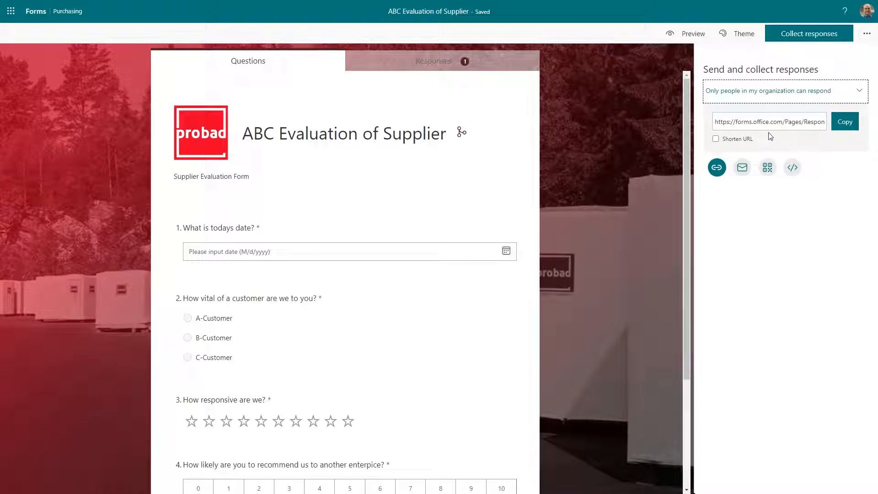
pyautogui.click(728, 139)
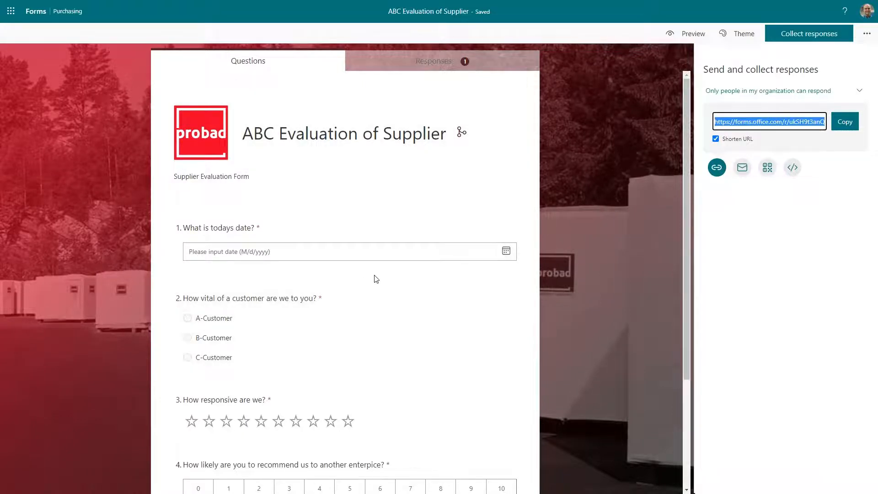
pyautogui.click(768, 168)
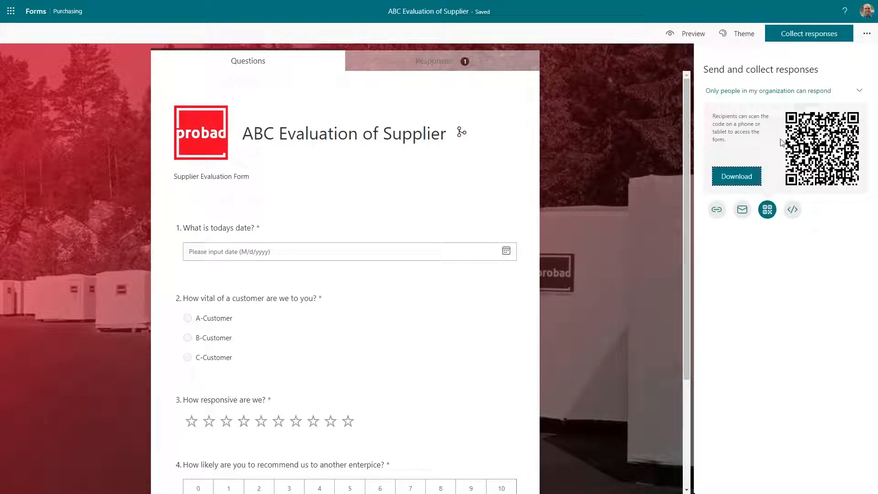
pyautogui.click(733, 182)
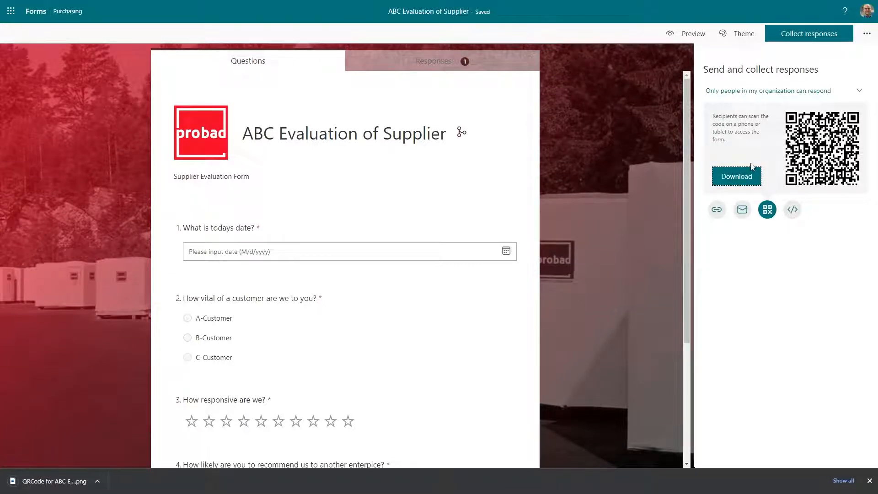
# Copy the shortened form link and leave full-screen browser view.
pyautogui.click(716, 213)
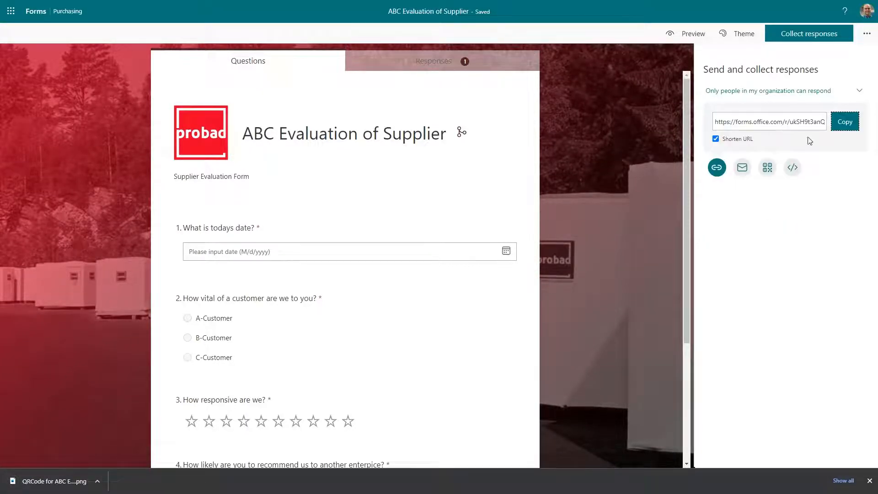
pyautogui.click(844, 122)
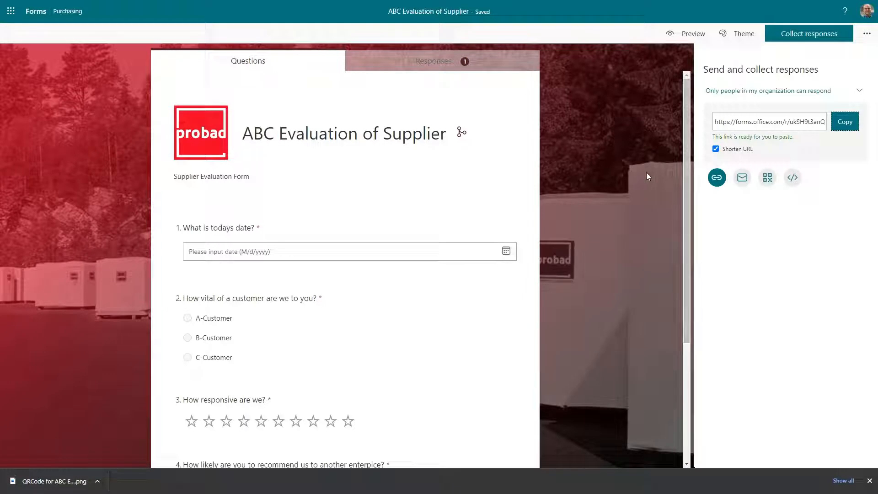
pyautogui.click(768, 178)
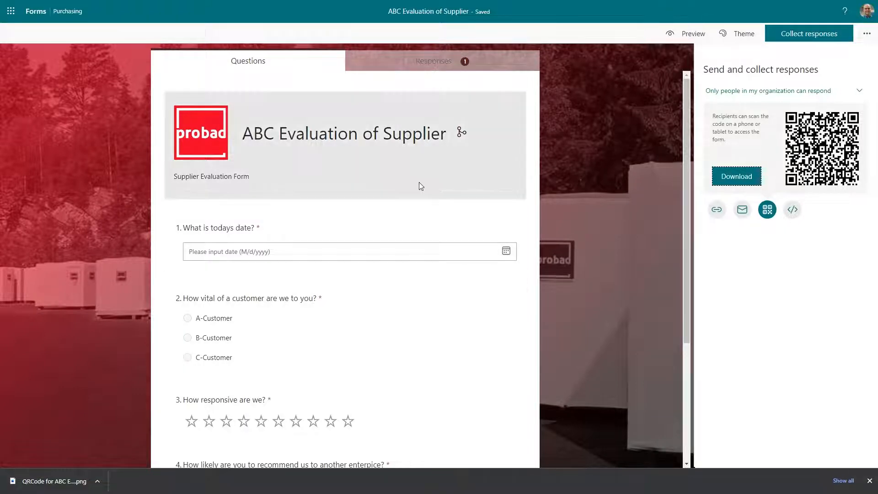
pyautogui.press('F11')
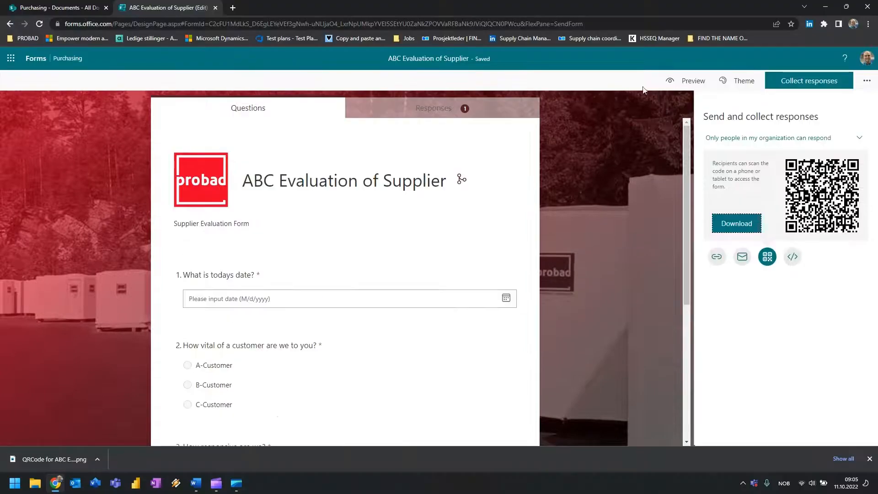
# Open ABC Evaluation of Supplier.xlsx in Excel from the Purchasing - Documents library.
pyautogui.click(58, 10)
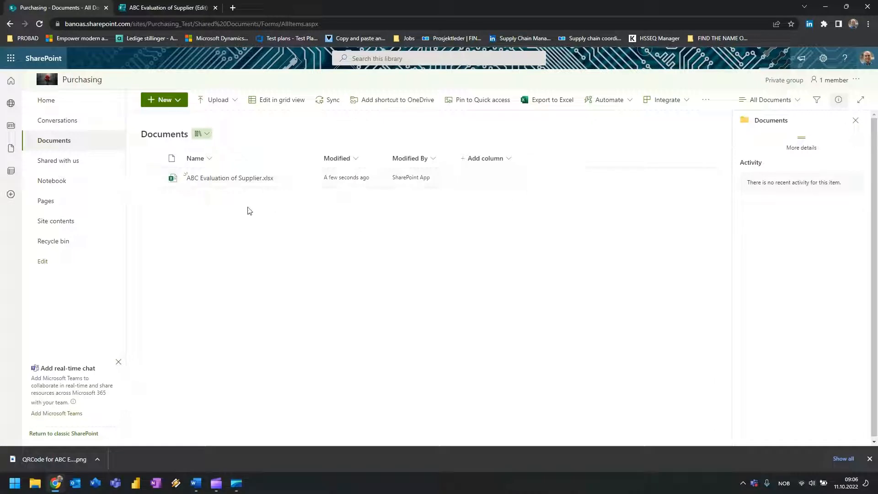
pyautogui.click(232, 182)
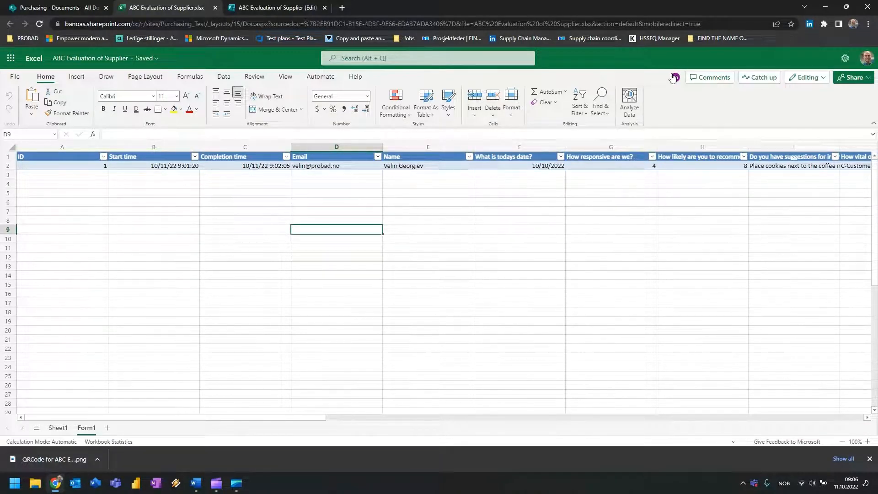
pyautogui.moveTo(674, 78)
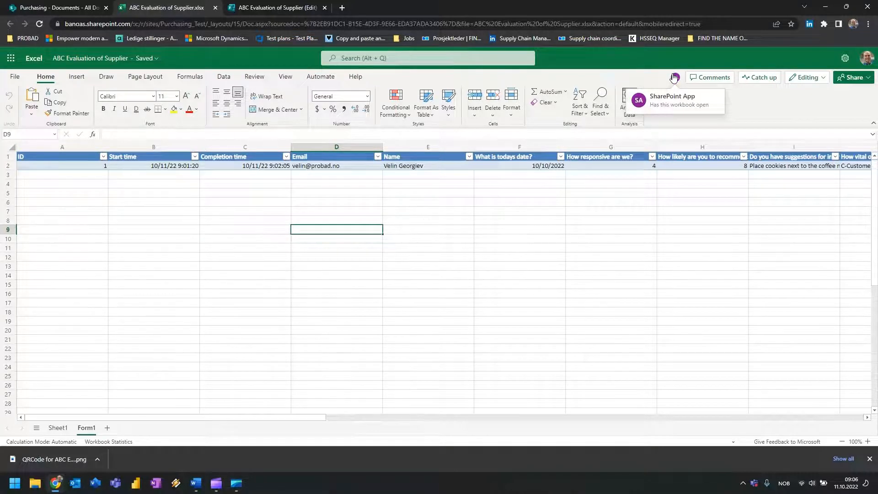
pyautogui.click(124, 266)
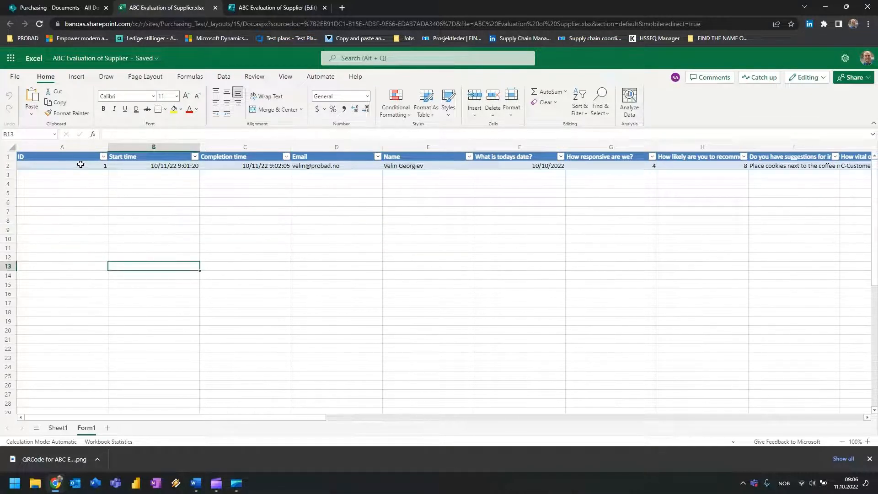
pyautogui.click(61, 155)
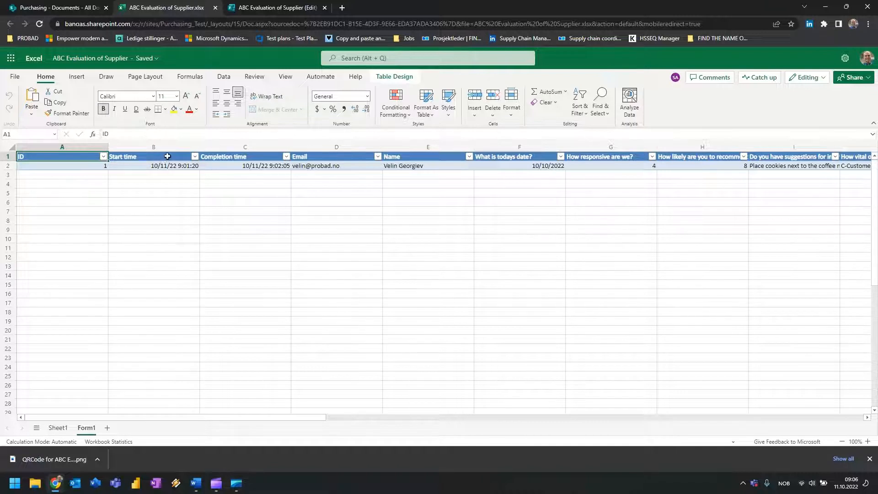
pyautogui.click(169, 157)
pyautogui.click(236, 151)
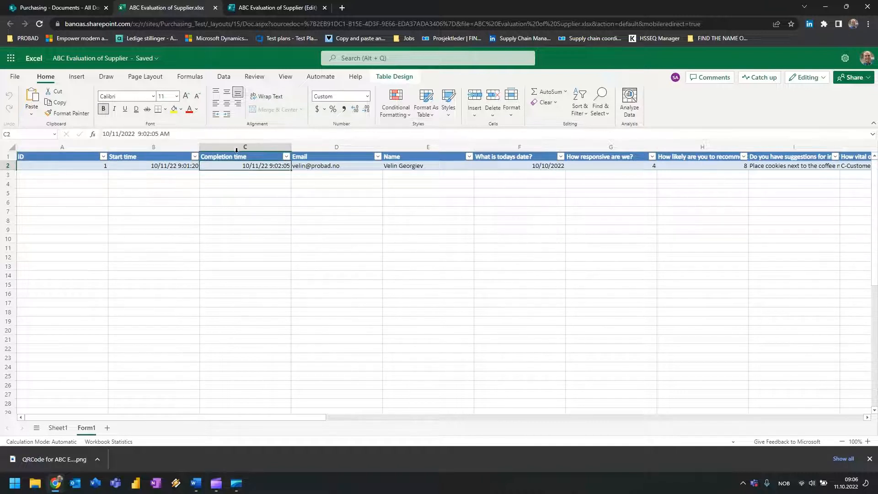
pyautogui.click(408, 156)
pyautogui.click(515, 156)
pyautogui.click(590, 158)
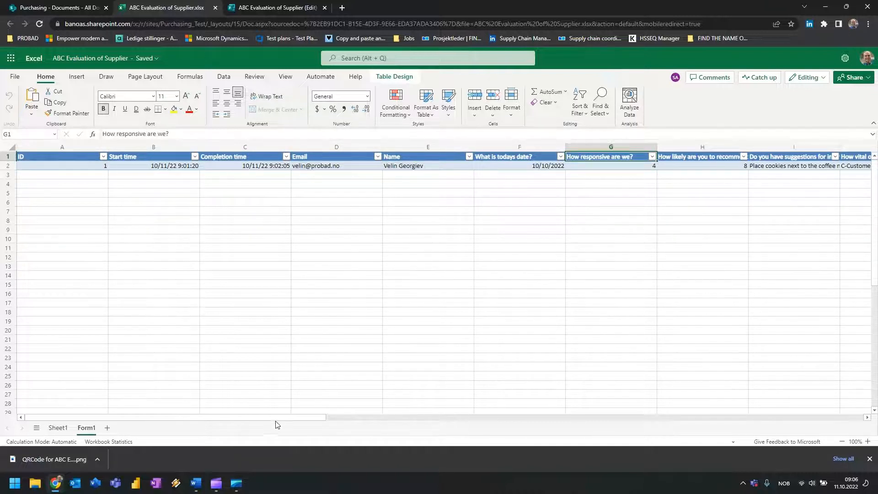
pyautogui.moveTo(280, 421); pyautogui.dragTo(371, 419)
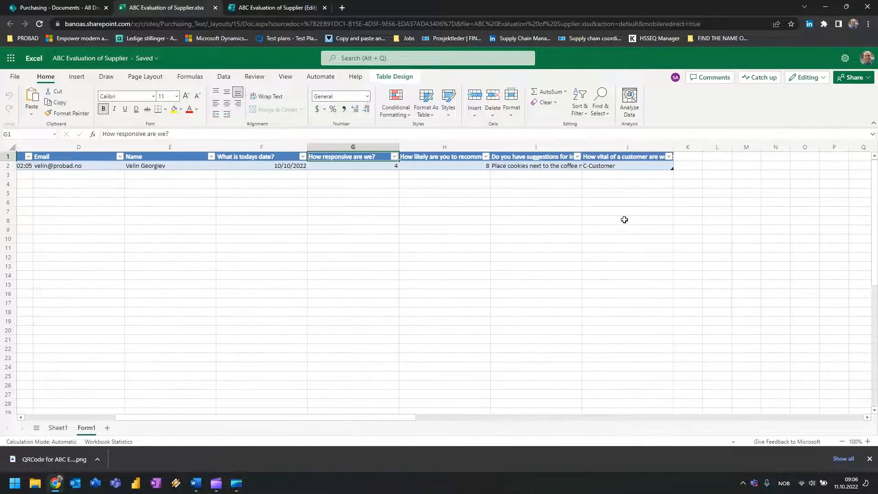
pyautogui.click(636, 157)
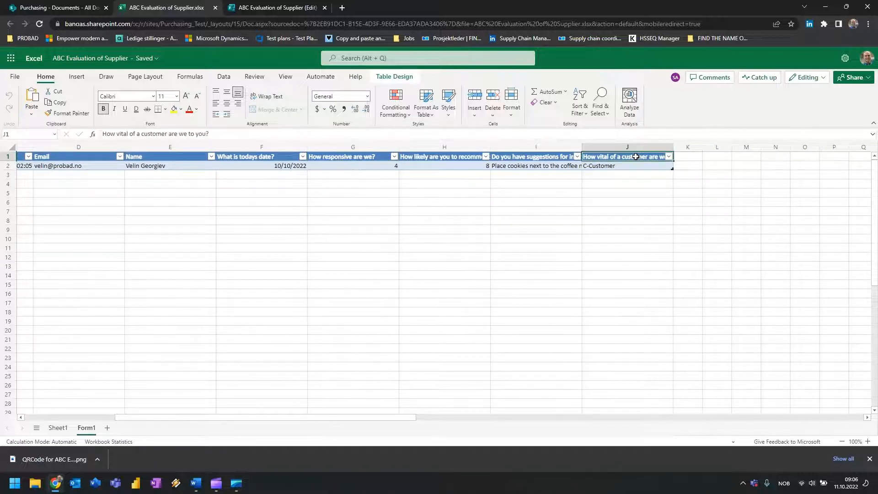
pyautogui.click(8, 159)
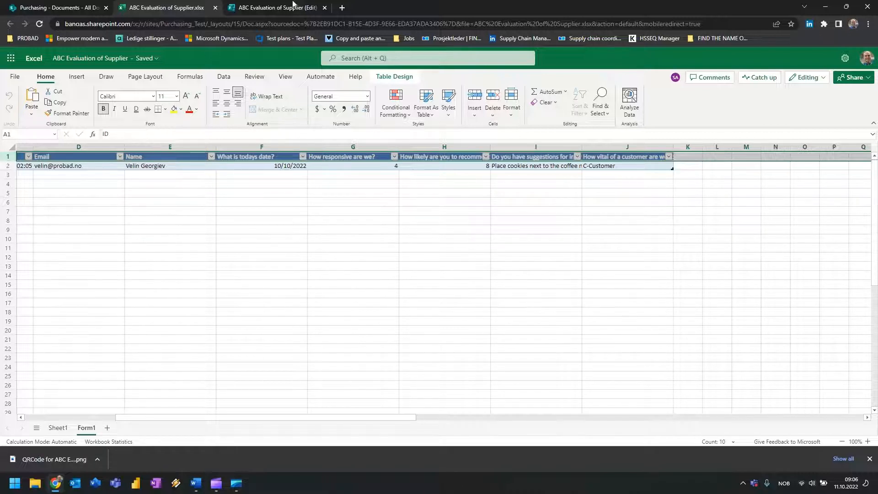
pyautogui.click(265, 9)
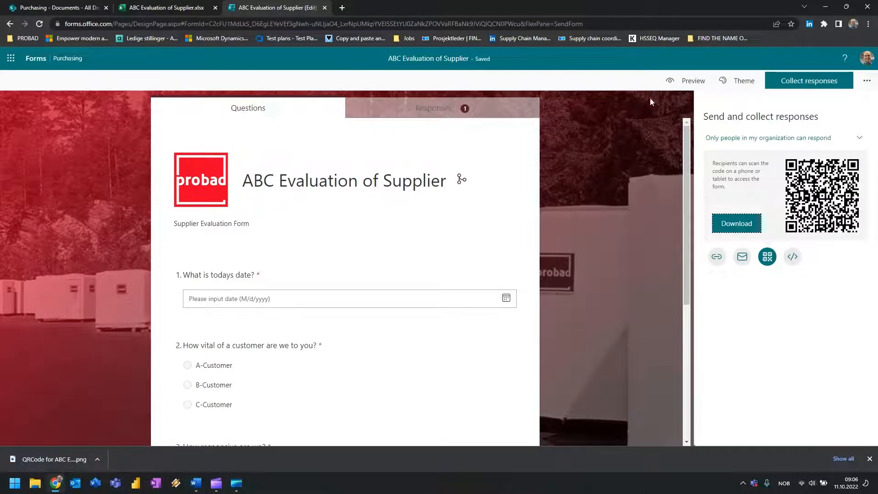
pyautogui.click(424, 112)
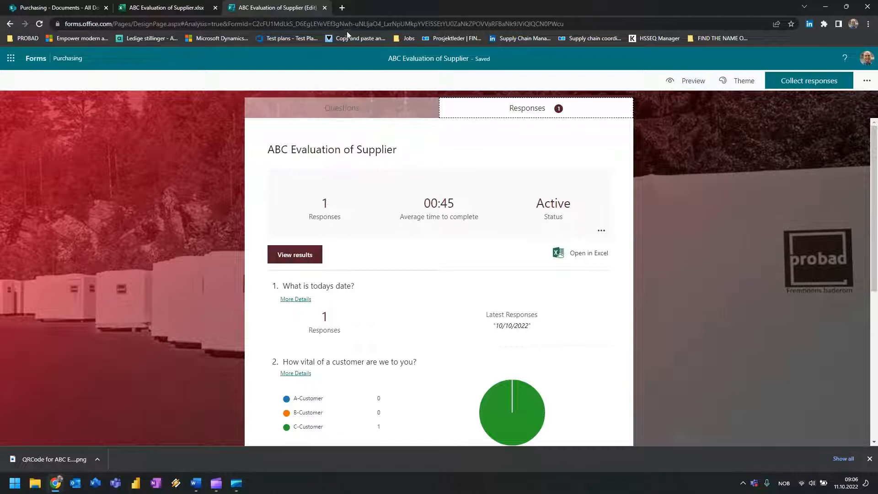
pyautogui.click(151, 6)
pyautogui.click(304, 230)
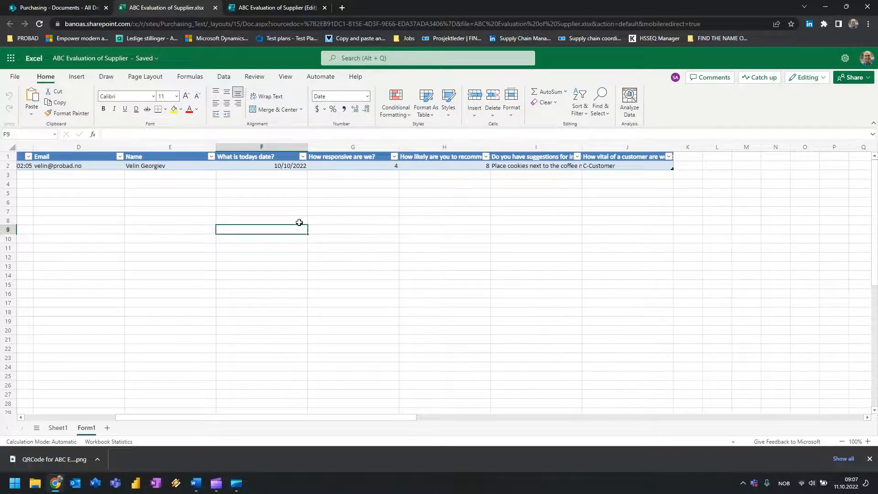
# Go to the Purchasing site's Home page and put it into edit mode.
pyautogui.click(61, 6)
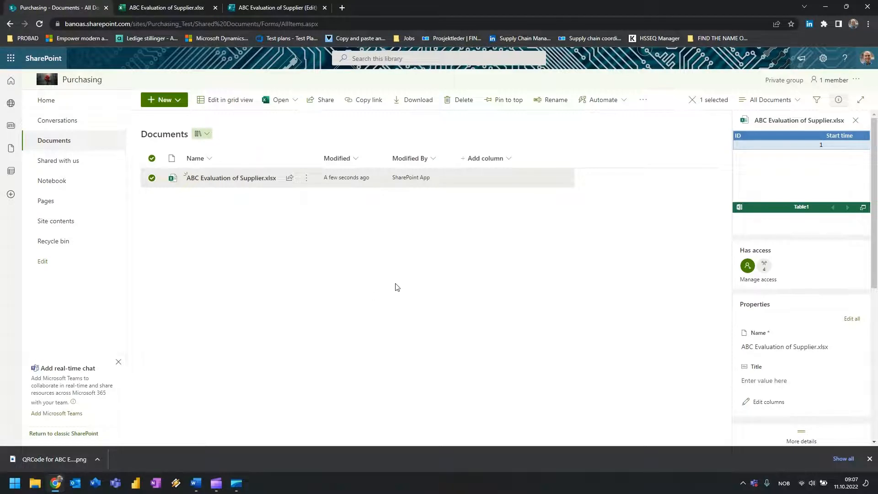
pyautogui.click(56, 103)
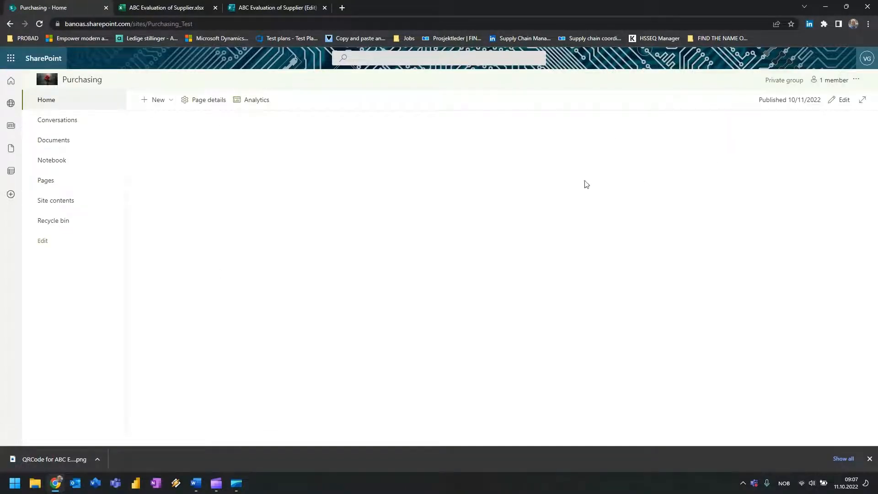
pyautogui.click(171, 101)
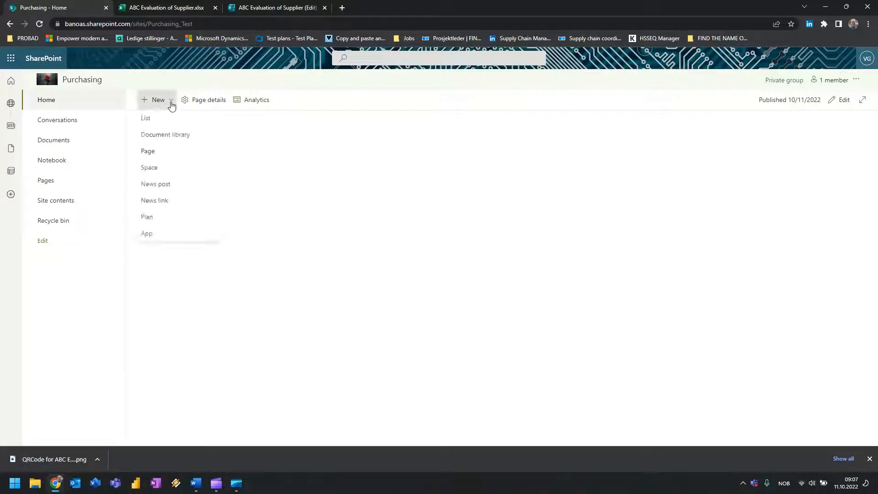
pyautogui.click(158, 156)
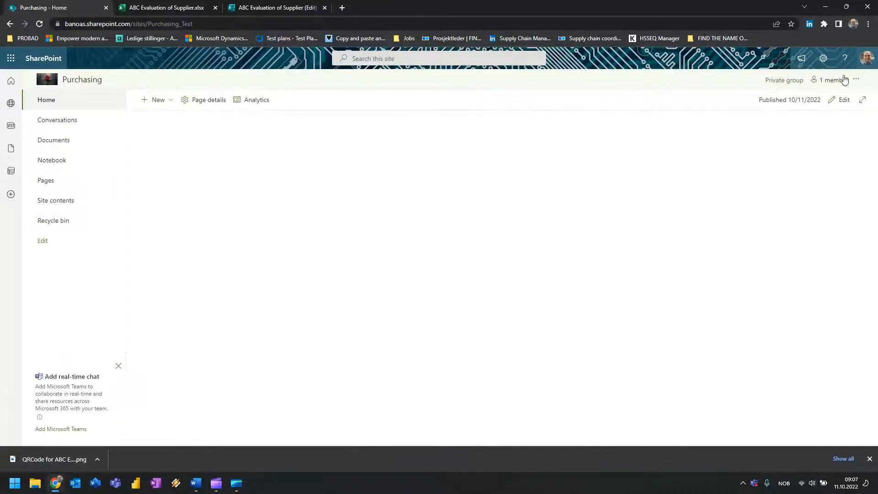
pyautogui.click(833, 105)
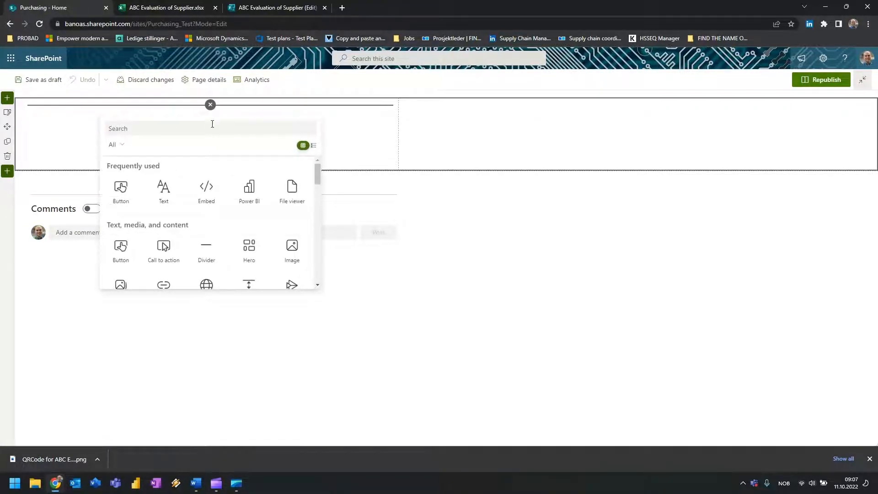
# Change the page's first section to Three columns and add a Vertical section.
pyautogui.click(567, 138)
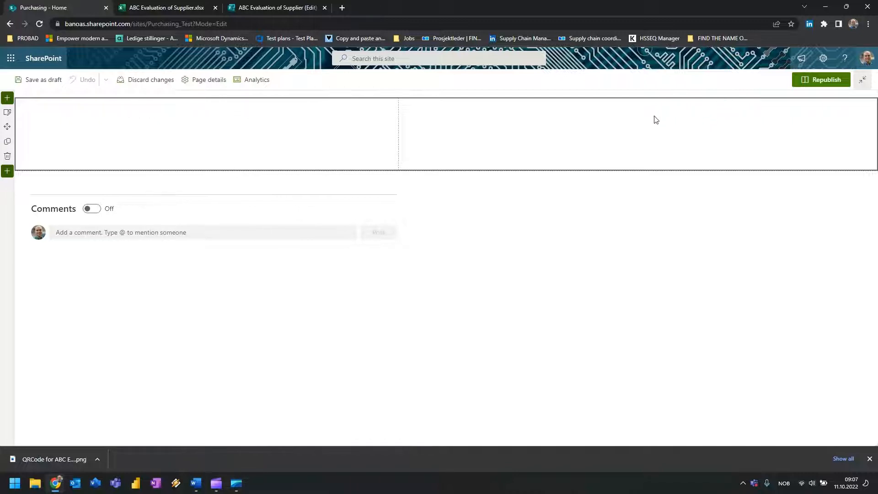
pyautogui.click(7, 113)
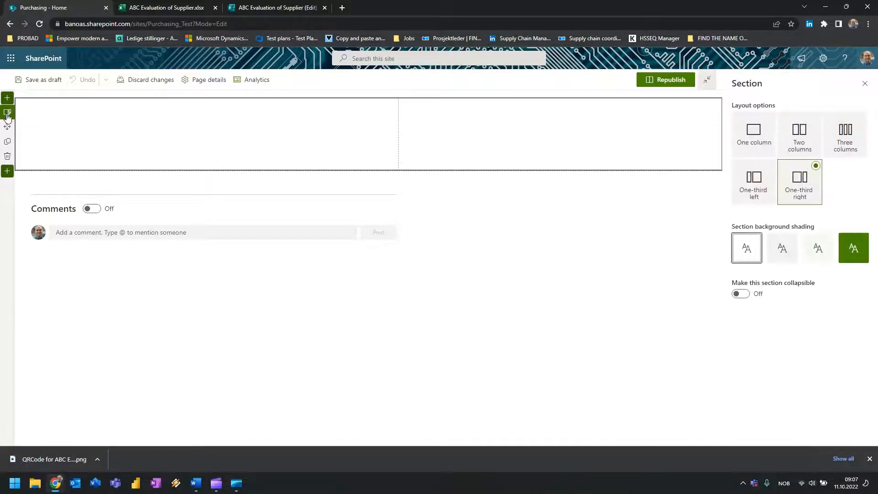
pyautogui.click(846, 141)
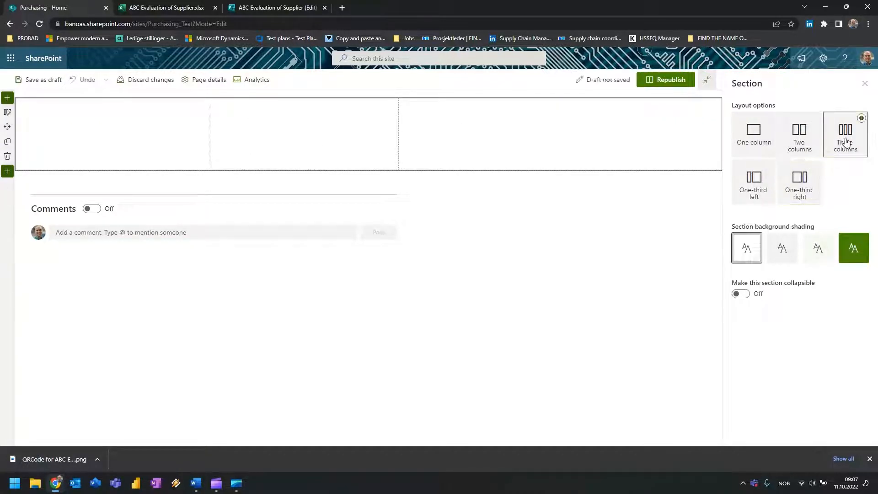
pyautogui.click(863, 87)
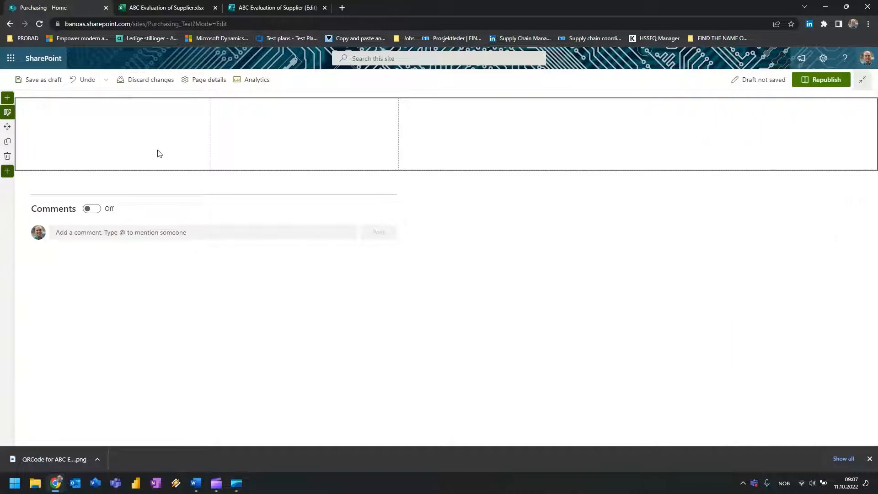
pyautogui.click(8, 98)
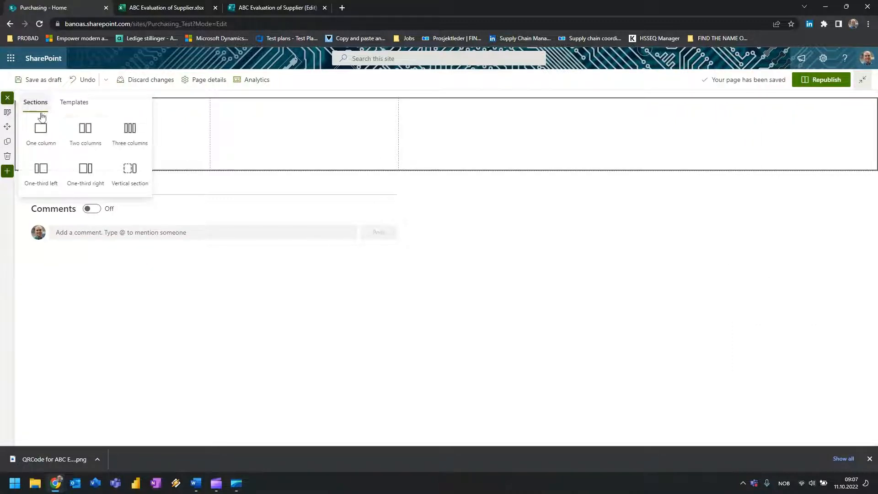
pyautogui.click(135, 190)
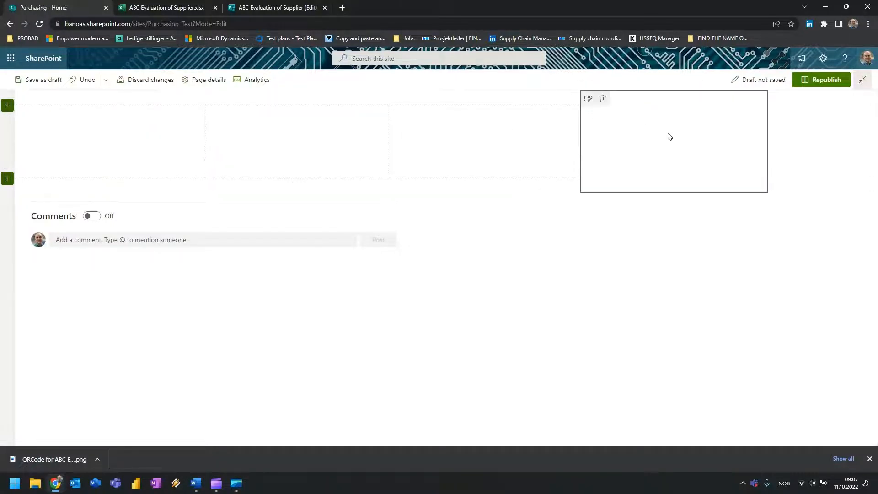
pyautogui.click(674, 112)
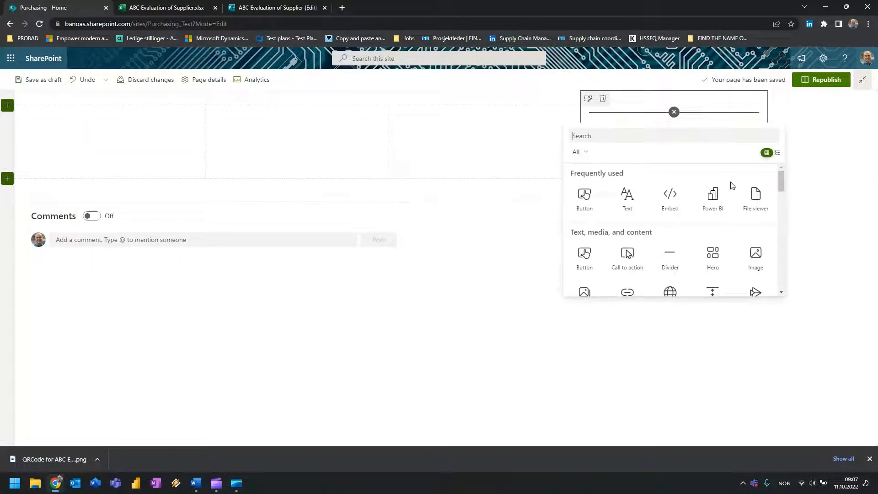
# Add an Image web part using the QR code PNG uploaded from Downloads.
pyautogui.write('im')
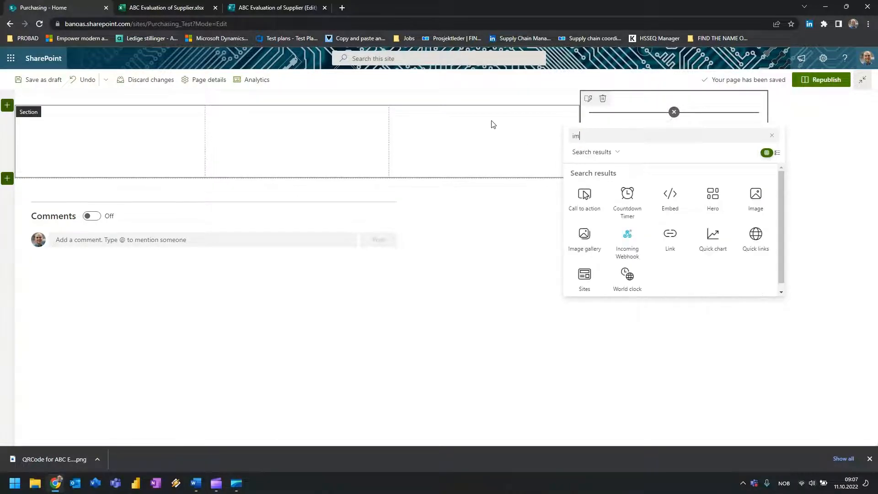
pyautogui.write('a')
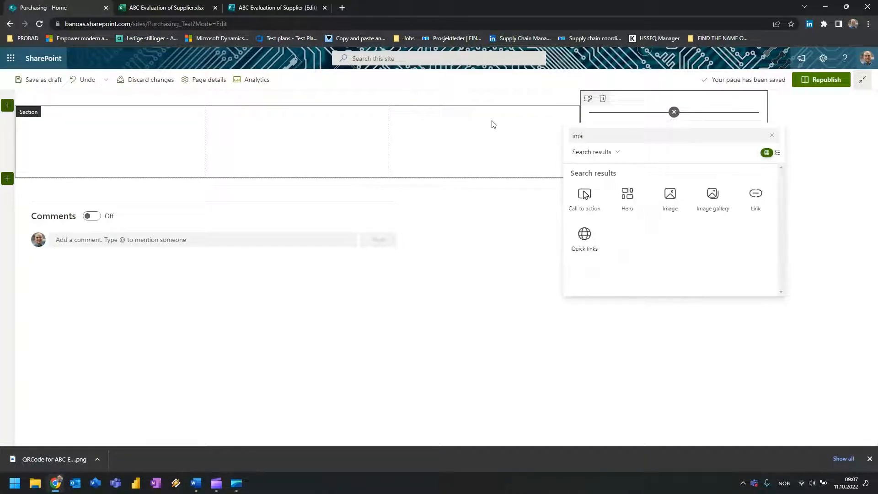
pyautogui.click(670, 196)
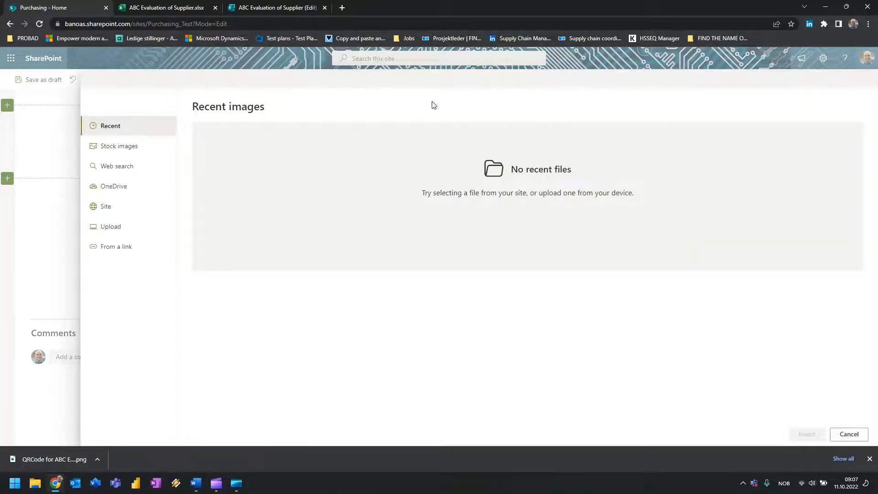
pyautogui.click(115, 227)
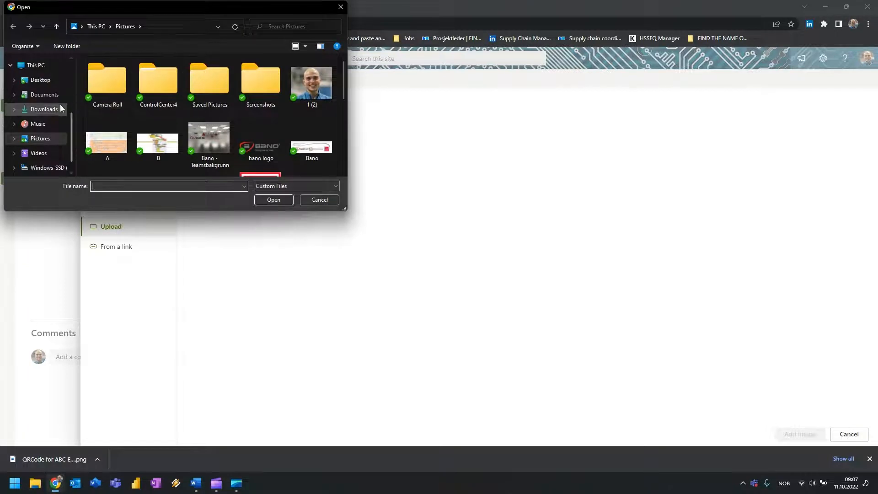
pyautogui.click(60, 108)
pyautogui.click(120, 86)
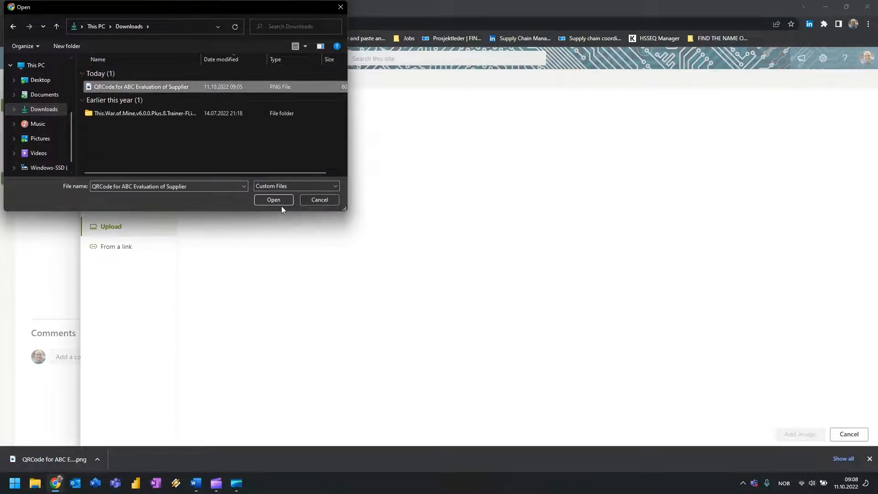
pyautogui.click(282, 204)
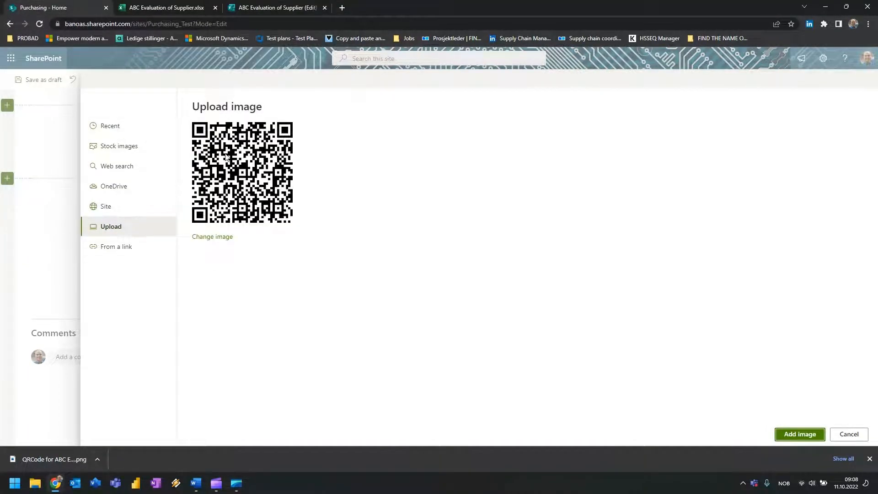
pyautogui.click(260, 6)
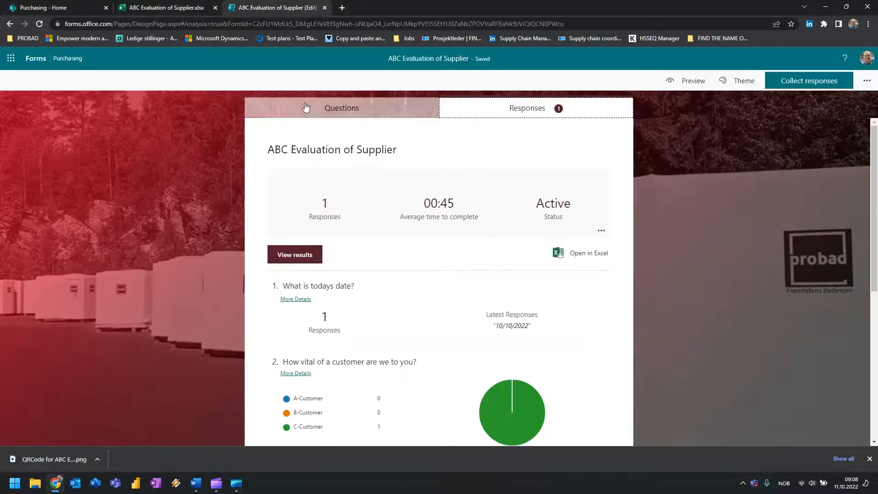
pyautogui.click(43, 7)
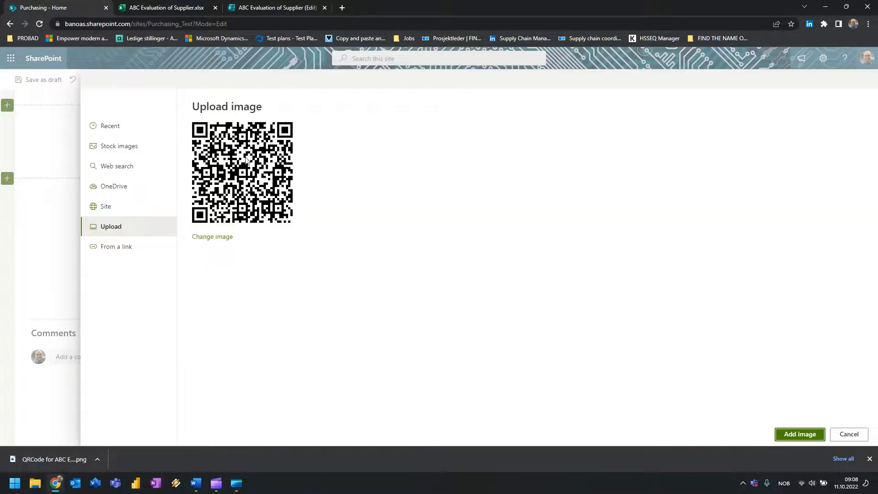
pyautogui.click(797, 436)
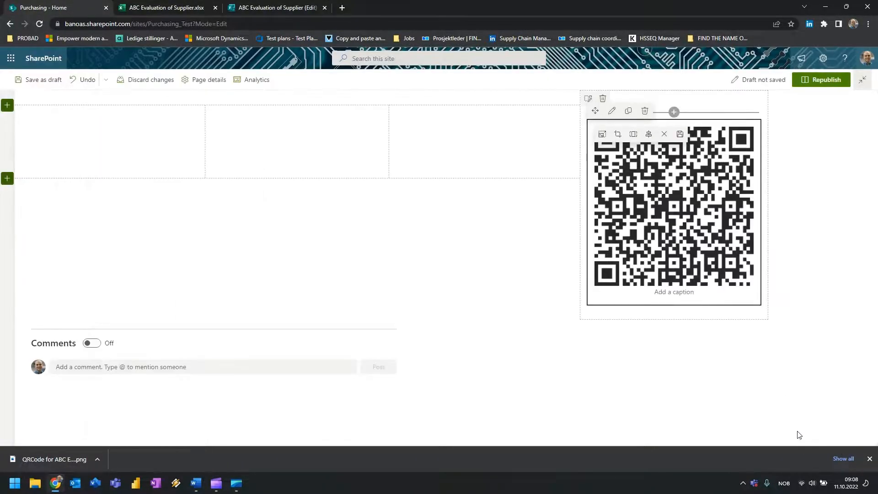
# Caption the QR image 'QR shortcut to the ABC Evaluation of Suppliers'.
pyautogui.click(694, 288)
pyautogui.write('QR s')
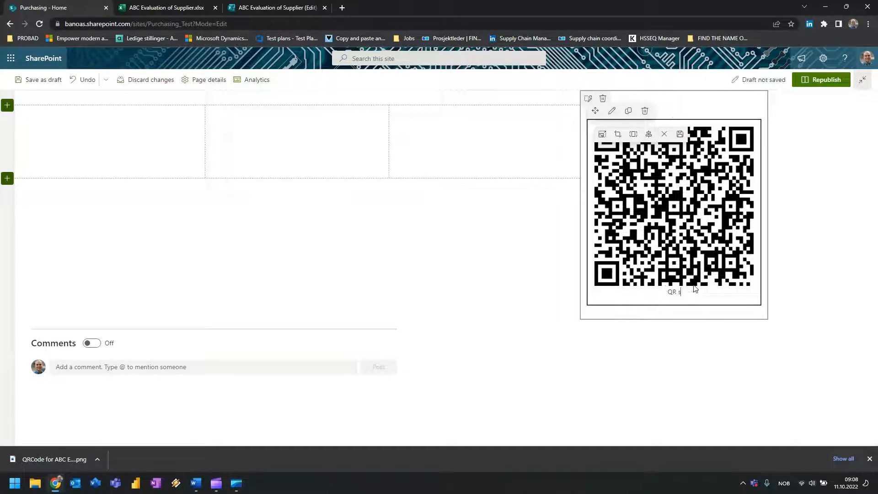
pyautogui.write('hortcut ')
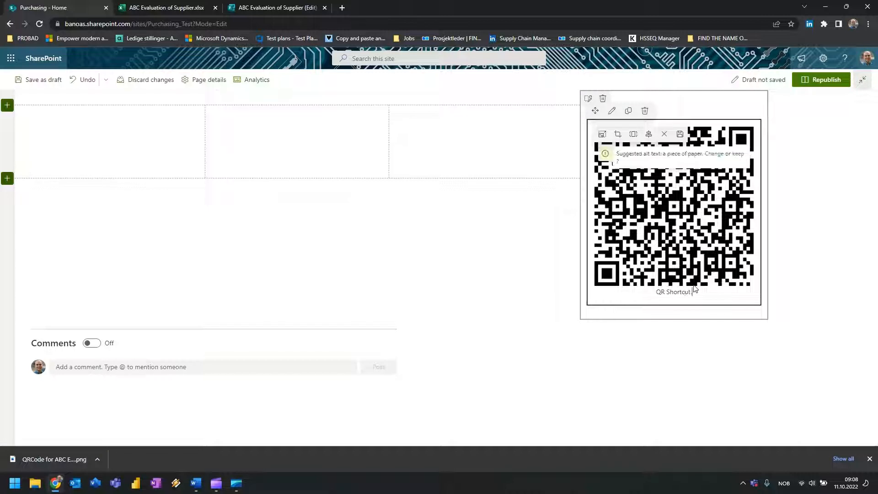
pyautogui.write('to the Eva')
pyautogui.press('BackSpace')
pyautogui.write('A')
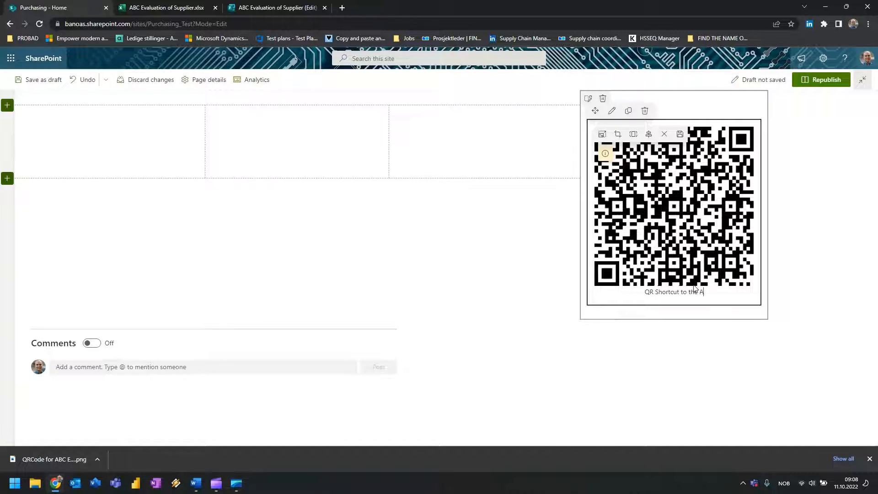
pyautogui.write('BC Evaluation of Supplier')
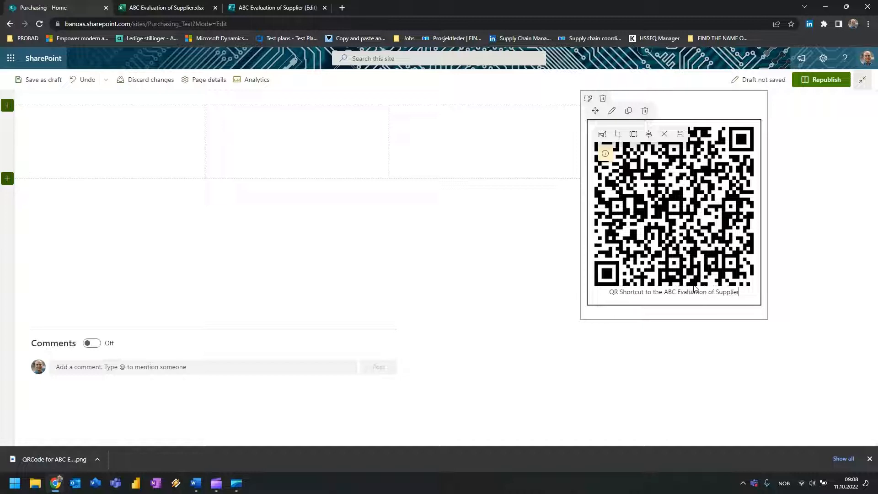
pyautogui.write('s')
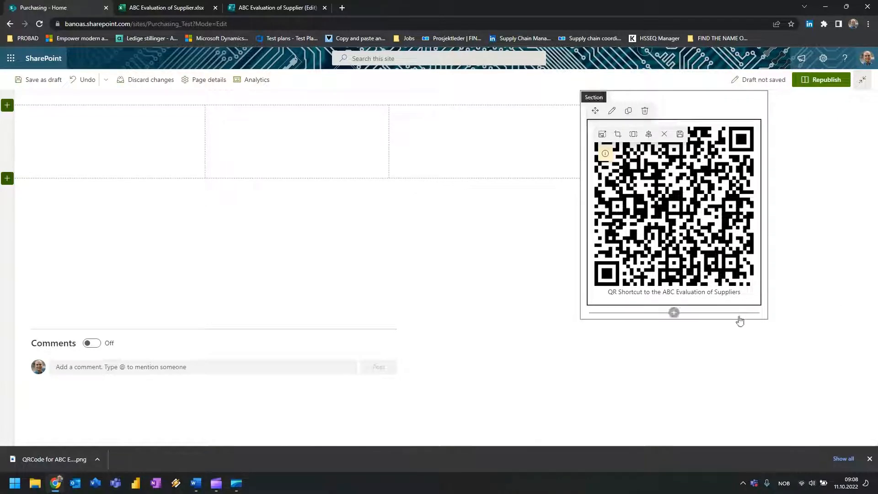
# Add a Button web part below the QR image and open its settings.
pyautogui.click(674, 313)
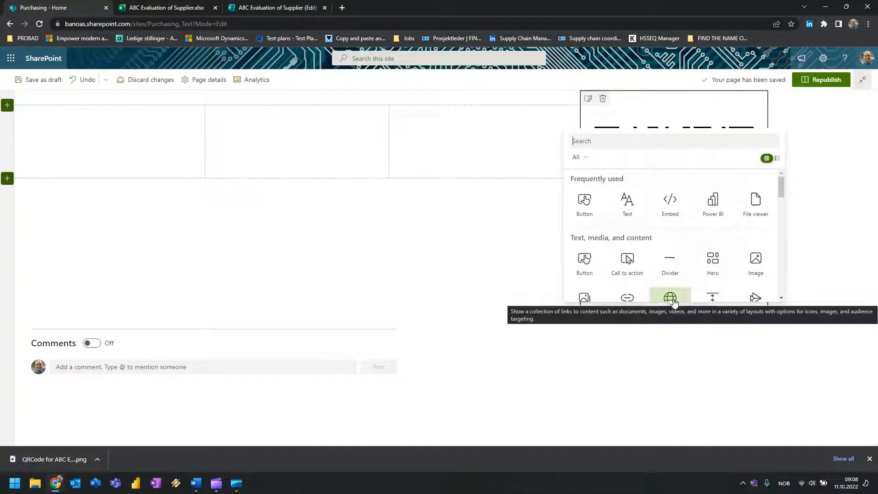
pyautogui.click(584, 202)
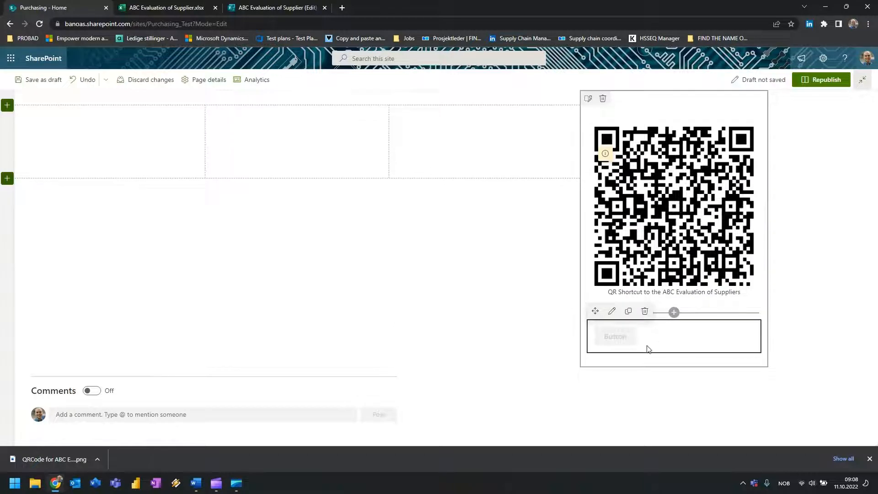
pyautogui.click(612, 310)
pyautogui.click(164, 7)
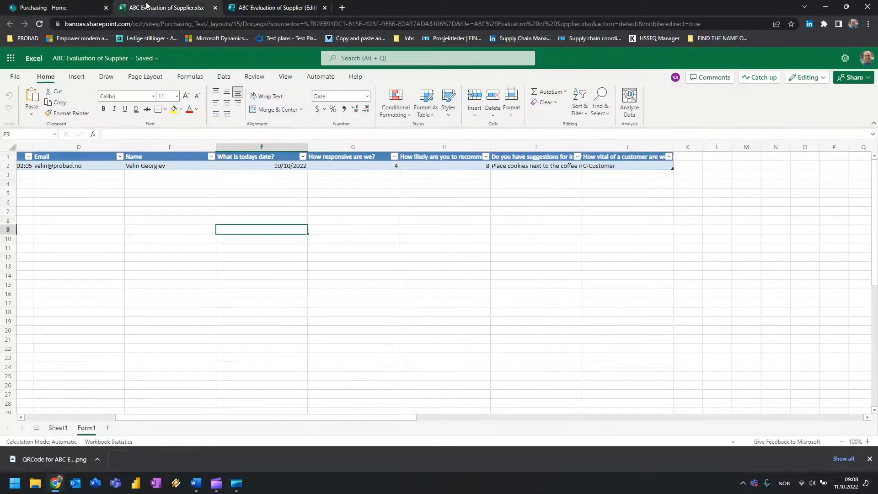
# Copy the form's shortened link and return to the Button's link field in SharePoint.
pyautogui.click(274, 7)
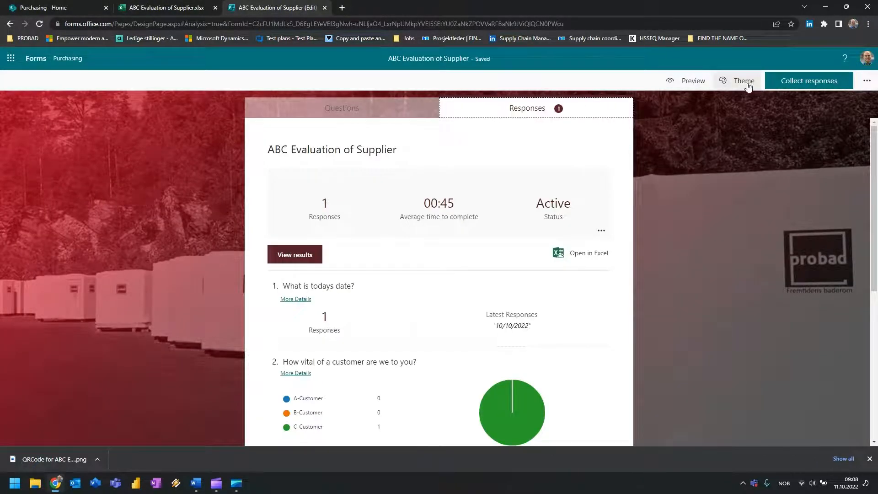
pyautogui.click(803, 82)
pyautogui.click(715, 185)
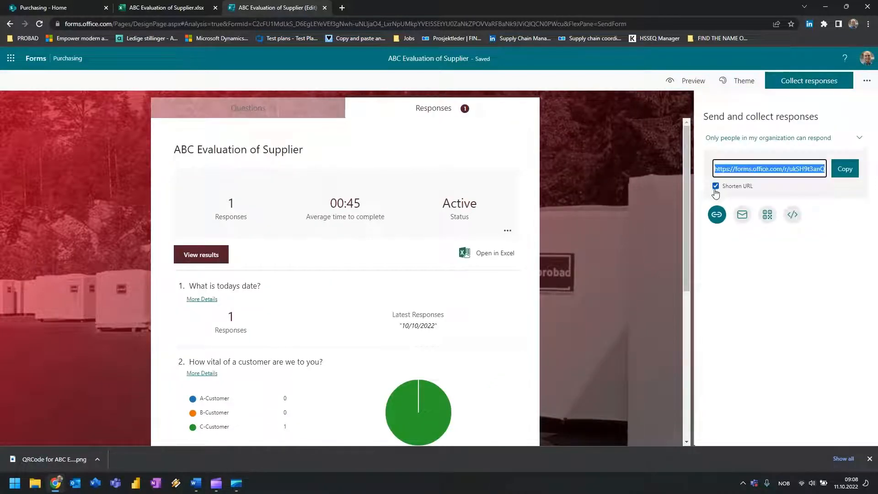
pyautogui.click(845, 169)
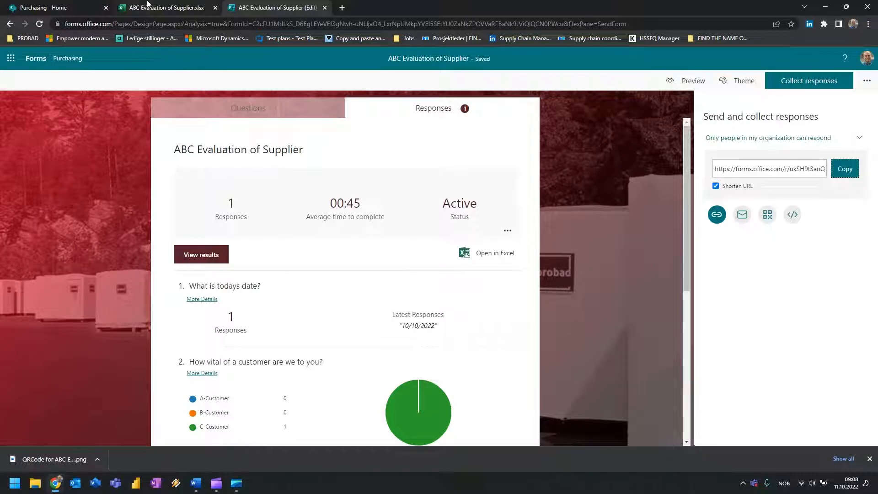
pyautogui.click(76, 4)
pyautogui.click(753, 179)
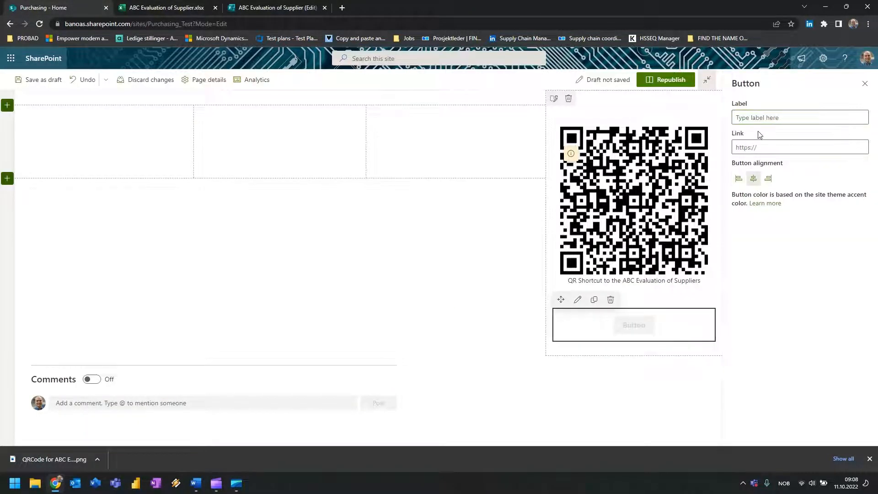
# Link the button to the copied form address and label it 'ABC Evaluation of Suppliers'.
pyautogui.click(754, 147)
pyautogui.hotkey('ctrl', 'v')
pyautogui.click(784, 118)
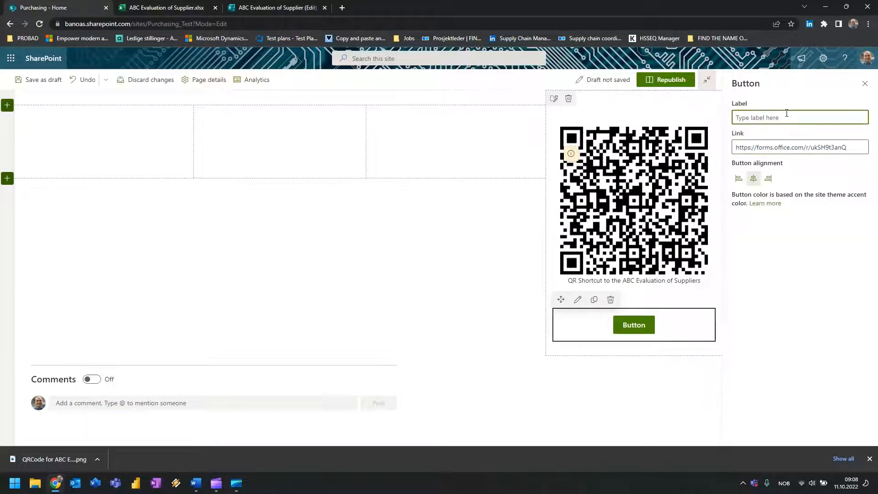
pyautogui.write('Shortcut for the A')
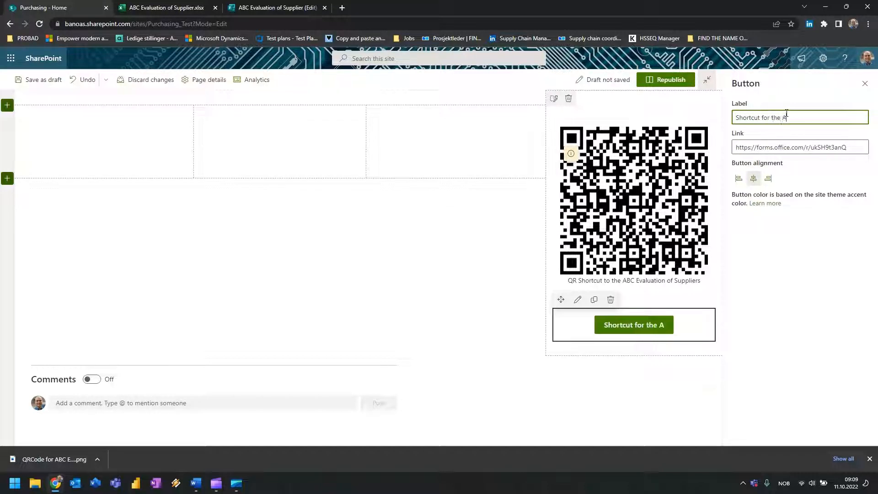
pyautogui.write('BC Evalua')
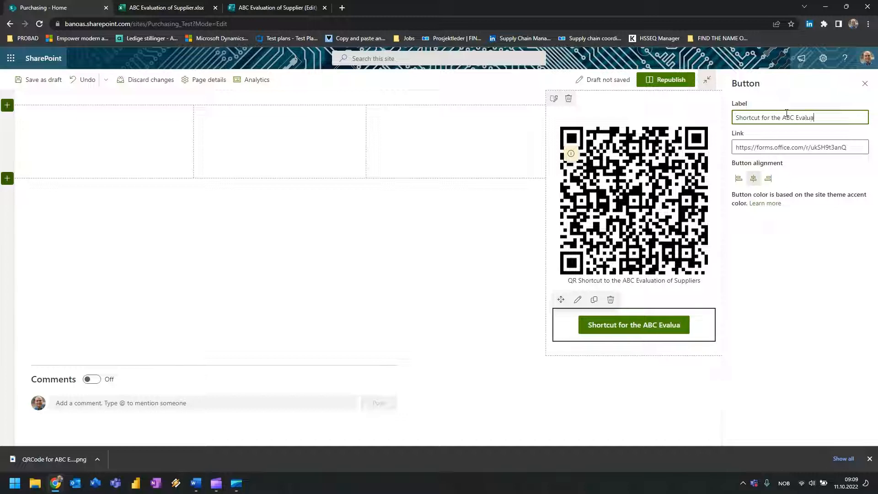
pyautogui.write('tion of Suppliers')
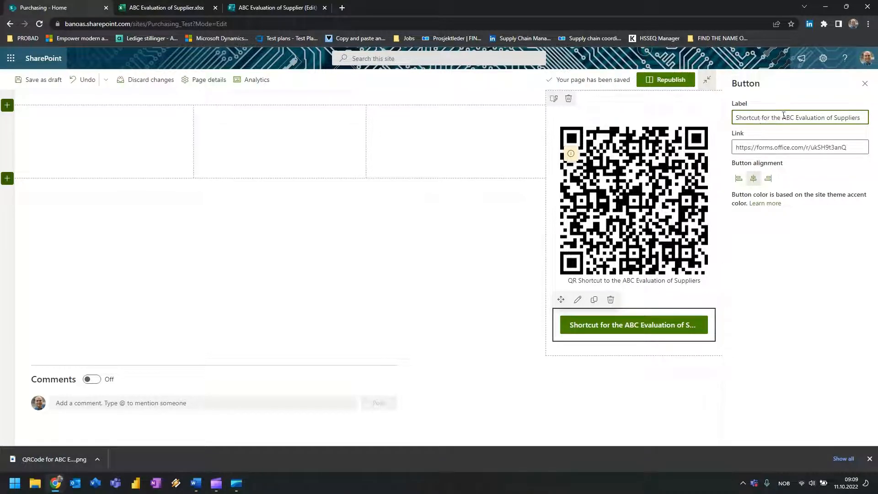
pyautogui.moveTo(783, 116); pyautogui.dragTo(556, 113)
pyautogui.press('BackSpace')
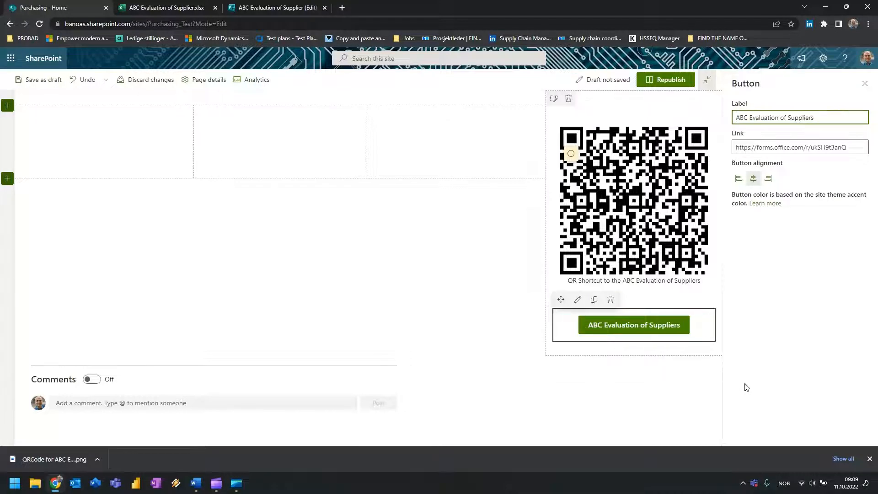
# Close the button settings and start republishing the home page.
pyautogui.click(824, 339)
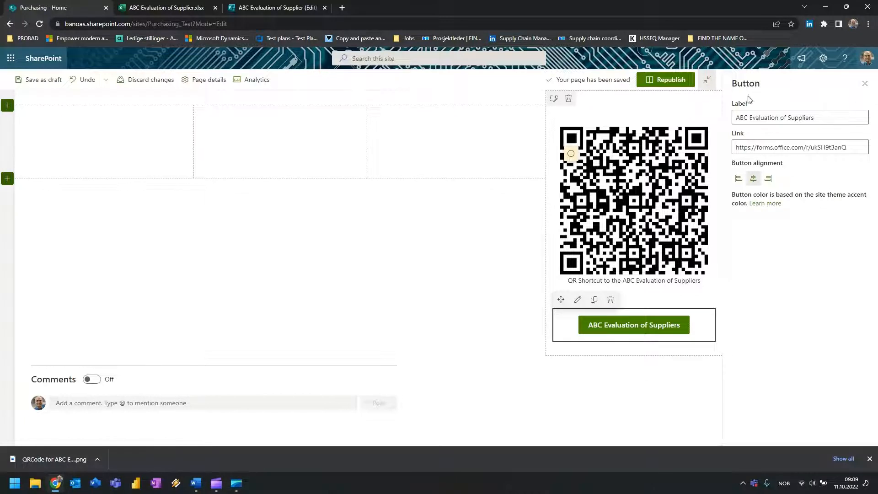
pyautogui.click(864, 84)
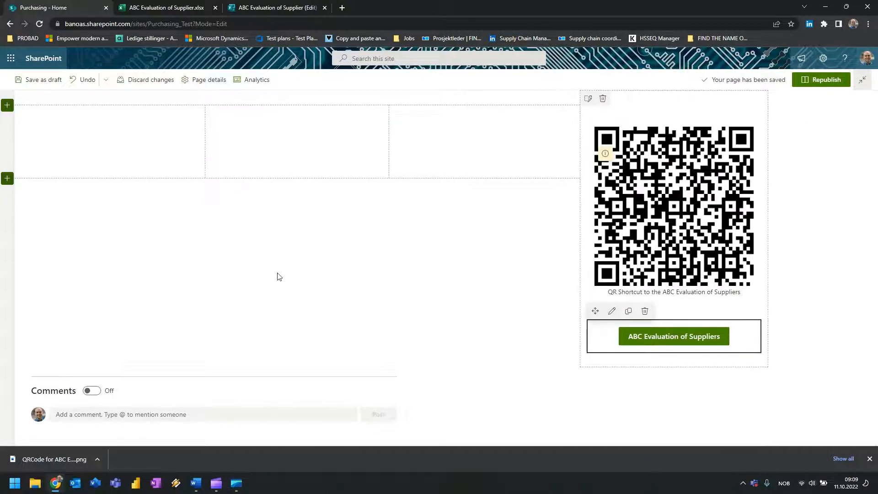
pyautogui.click(821, 81)
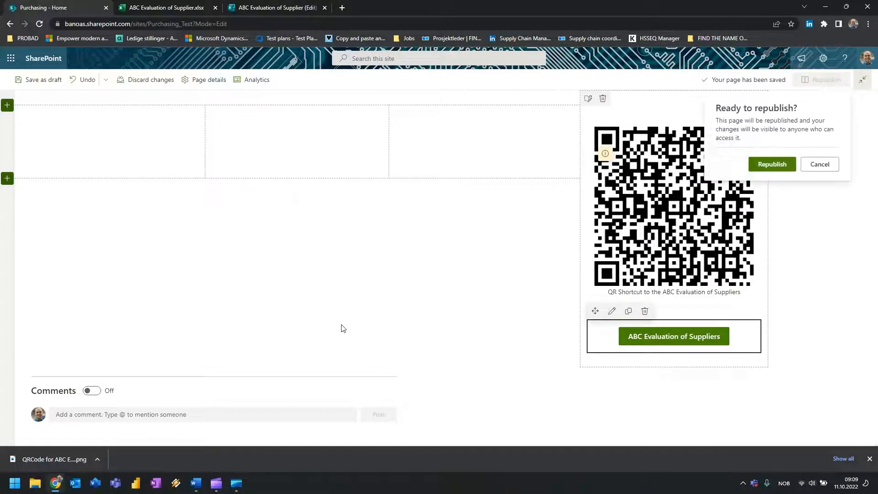
# Confirm the home page republish, then close the supplier-evaluation workbook and form tabs.
pyautogui.click(785, 167)
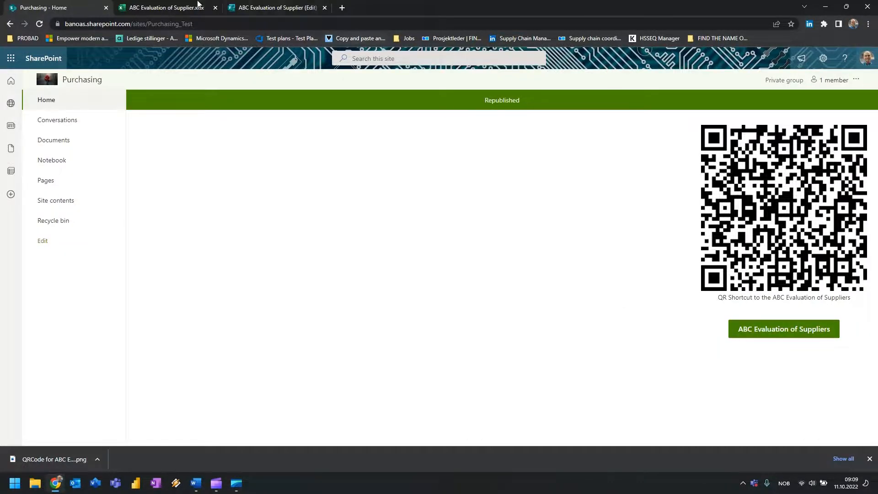
pyautogui.click(151, 4)
pyautogui.click(252, 6)
pyautogui.click(215, 7)
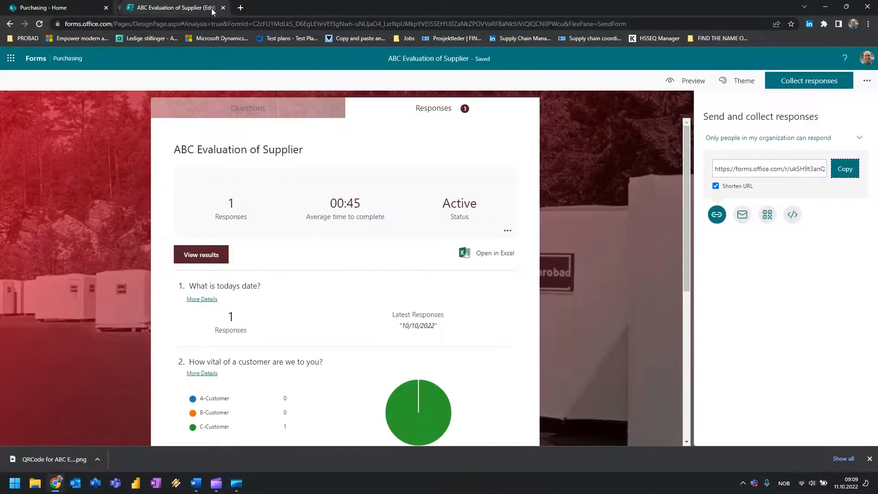
pyautogui.click(216, 8)
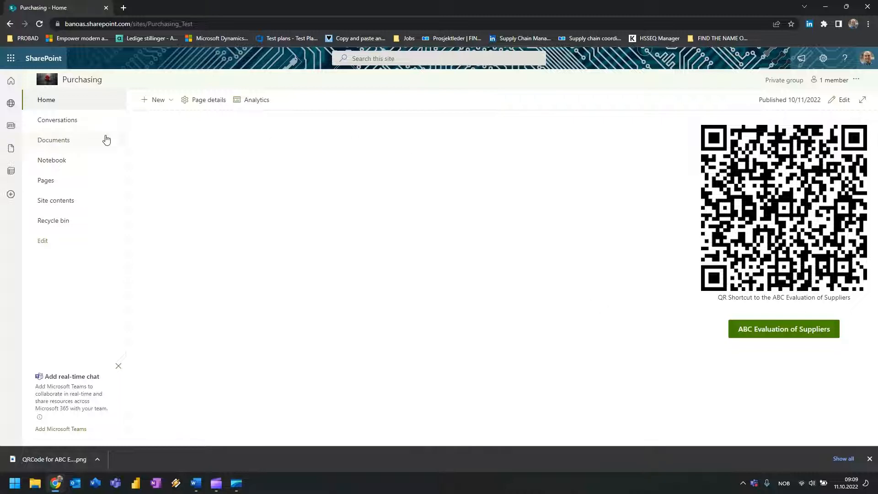
# Autofit column A in ABC Evaluation of Supplier.xlsx, then return to the Purchasing Documents library.
pyautogui.click(63, 141)
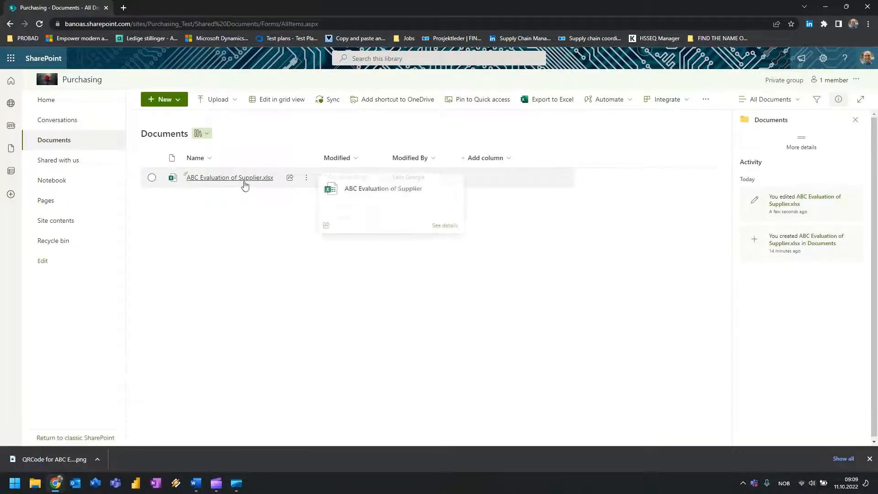
pyautogui.click(243, 181)
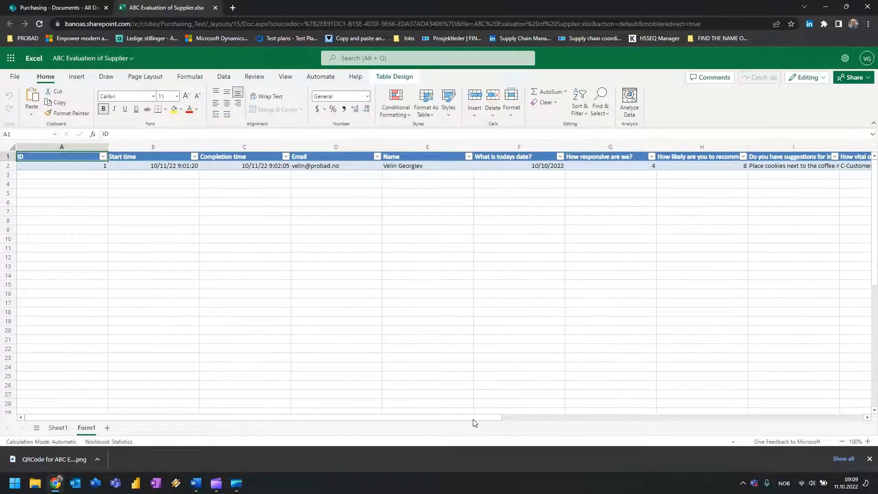
pyautogui.moveTo(473, 421)
pyautogui.mouseDown()
pyautogui.moveTo(625, 411)
pyautogui.moveTo(465, 420)
pyautogui.mouseUp()
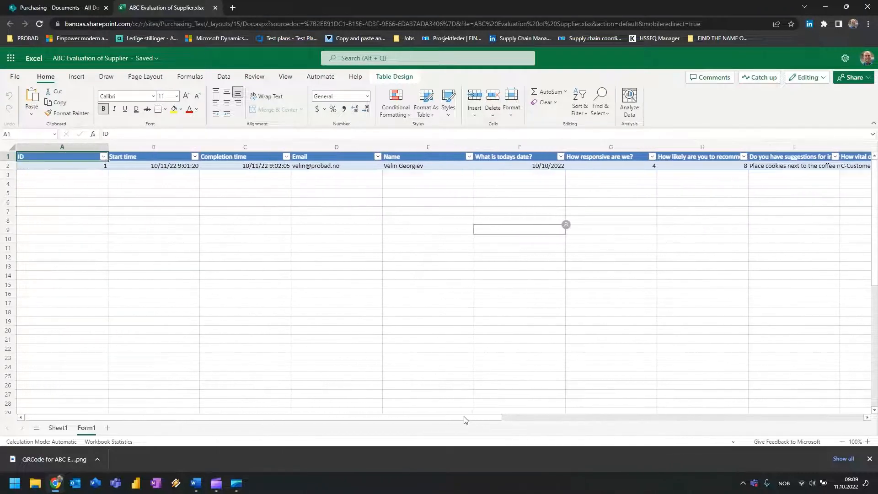
pyautogui.click(370, 254)
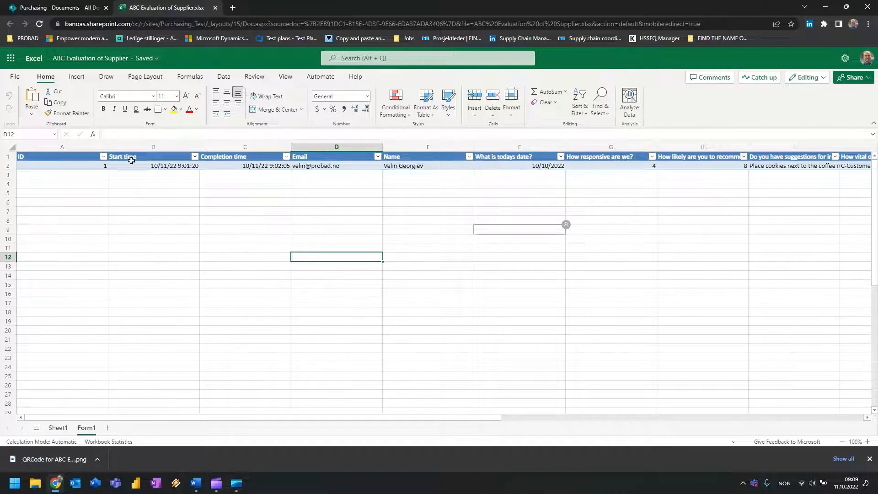
pyautogui.doubleClick(108, 147)
pyautogui.click(131, 238)
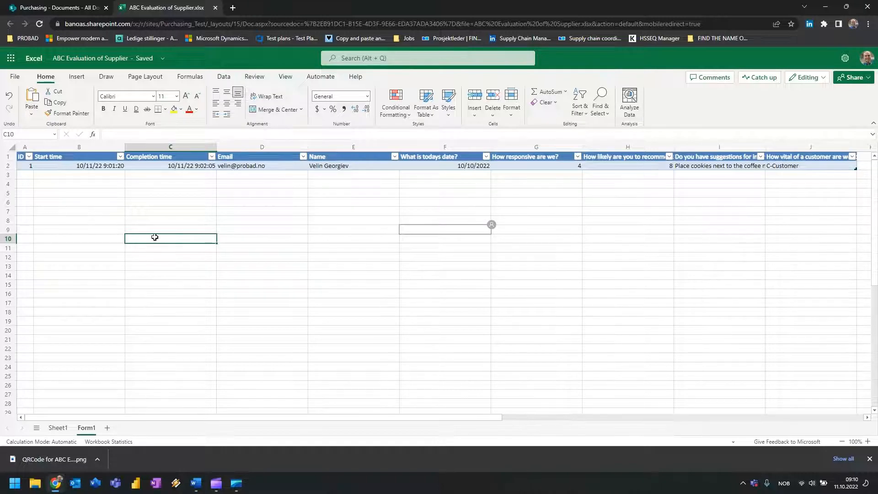
pyautogui.click(32, 3)
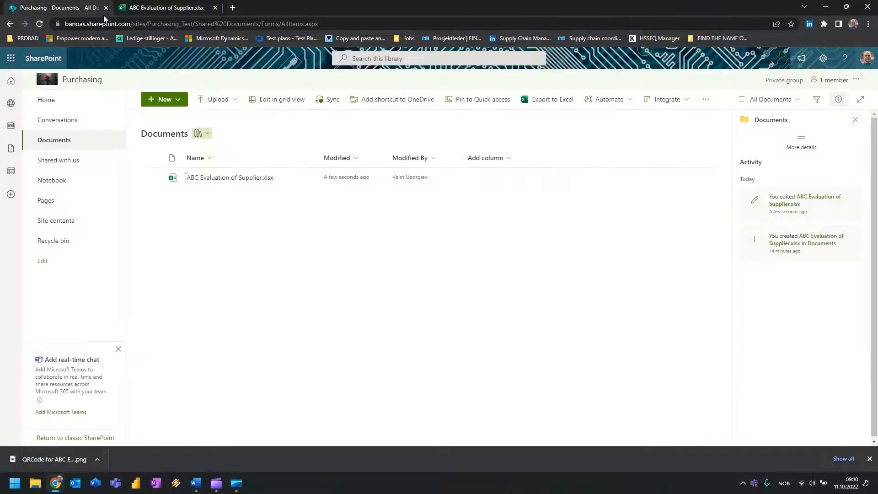
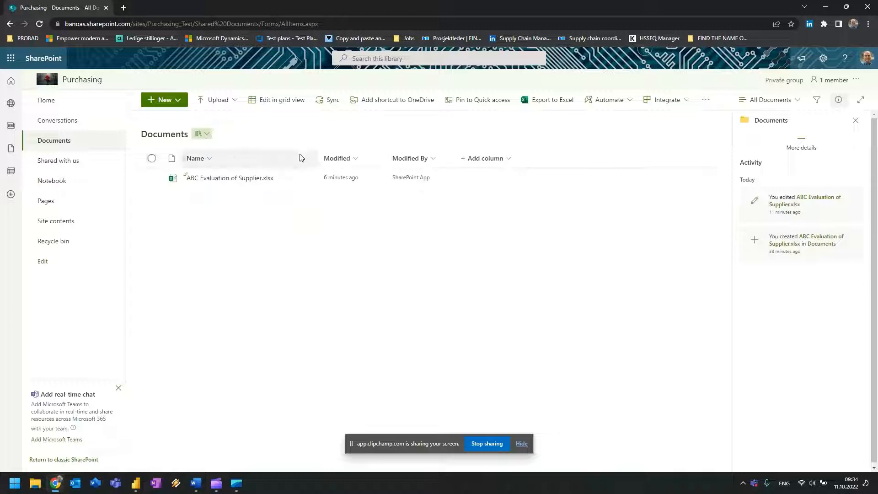
# Open ABC Evaluation of Supplier.xlsx from the Documents library in Excel for the web.
pyautogui.click(222, 179)
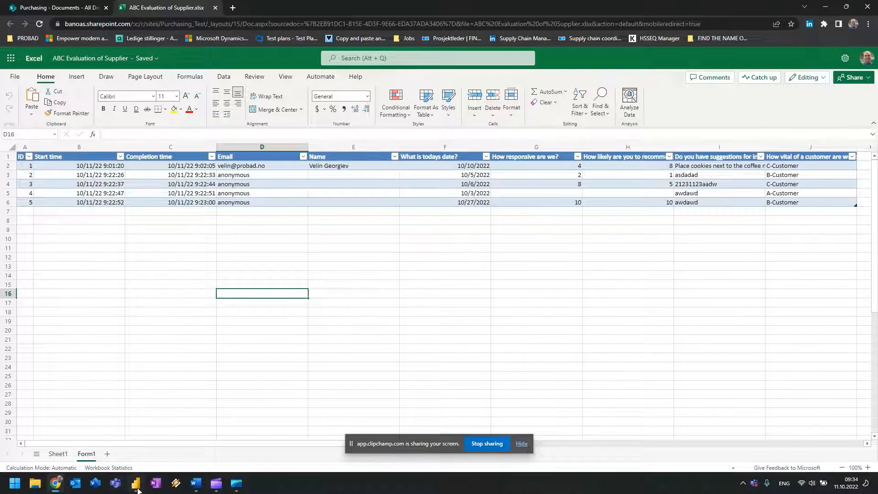
pyautogui.moveTo(135, 483)
# In Power BI Desktop, choose Get data > Web to open the From Web dialog.
pyautogui.click(143, 488)
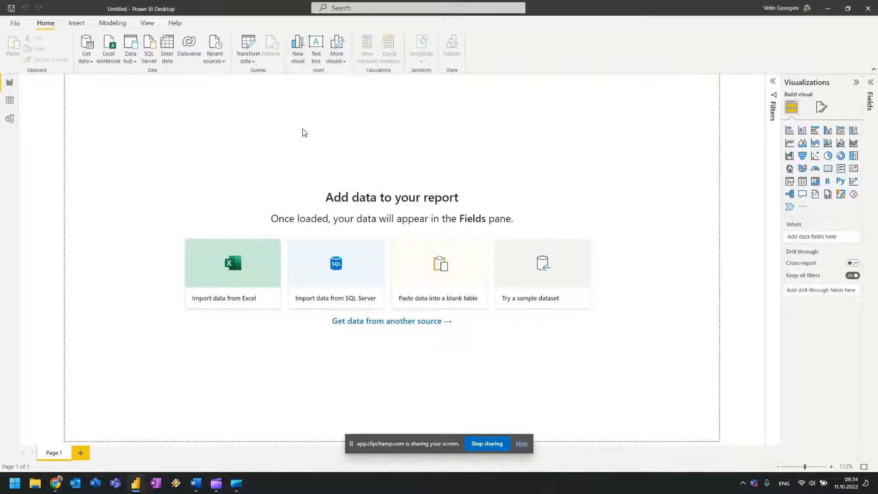
pyautogui.click(91, 65)
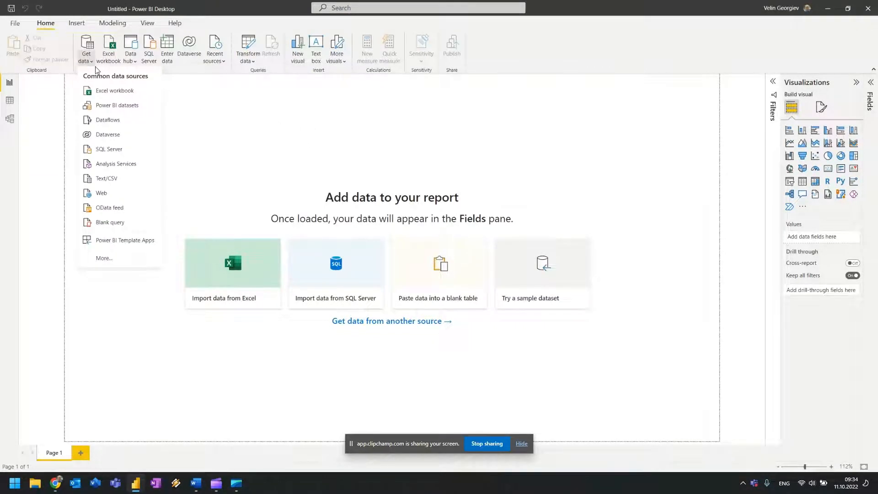
pyautogui.click(94, 67)
pyautogui.click(88, 65)
pyautogui.click(101, 198)
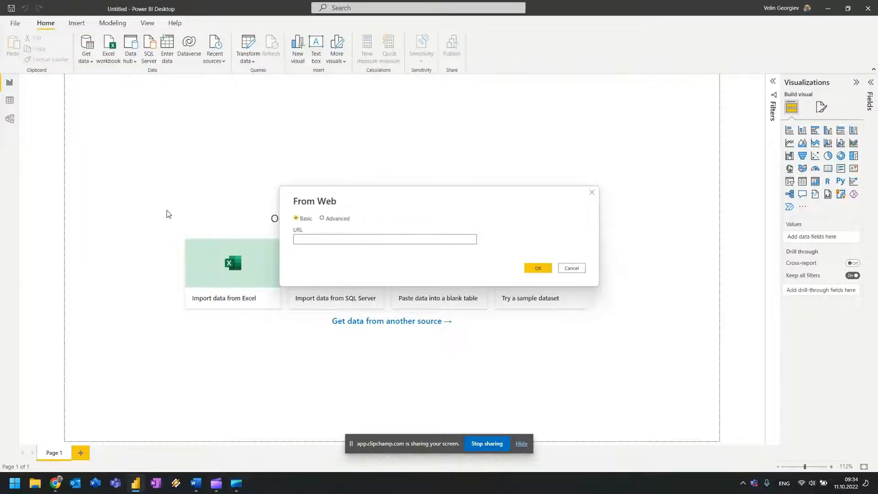
pyautogui.click(56, 484)
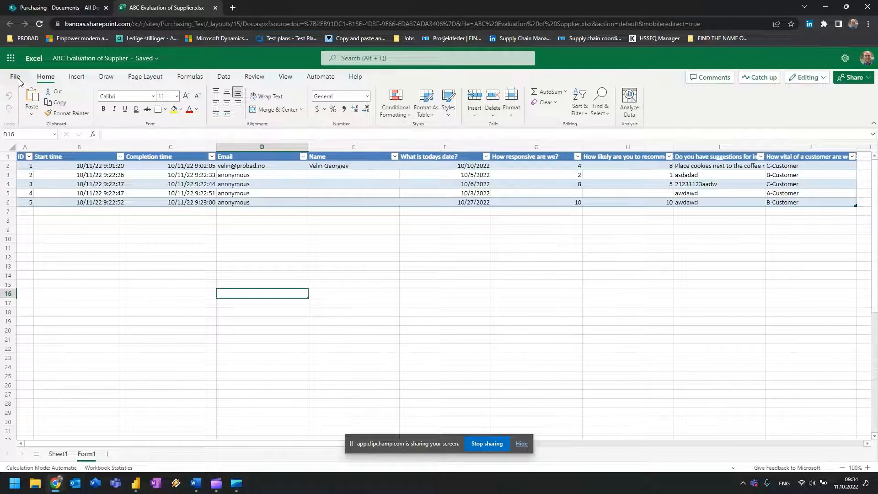
# Close the browser tab and open ABC Evaluation of Supplier.xlsx in desktop Excel.
pyautogui.click(64, 8)
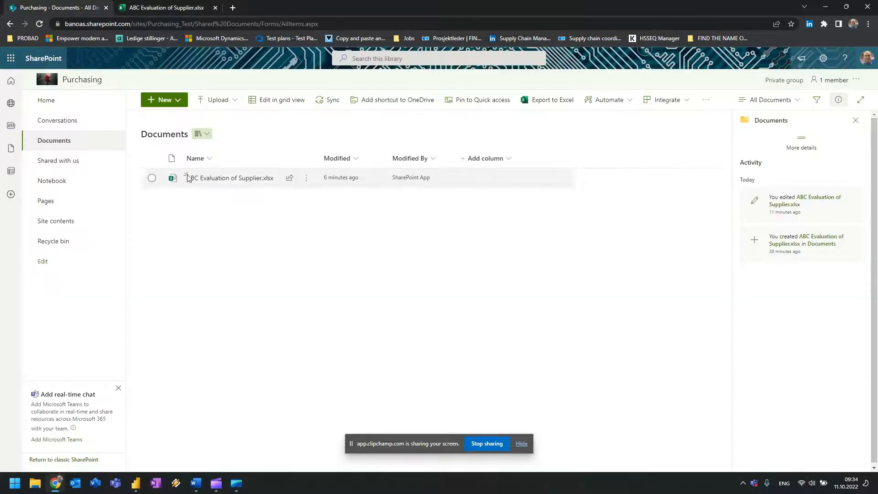
pyautogui.click(215, 7)
pyautogui.click(307, 180)
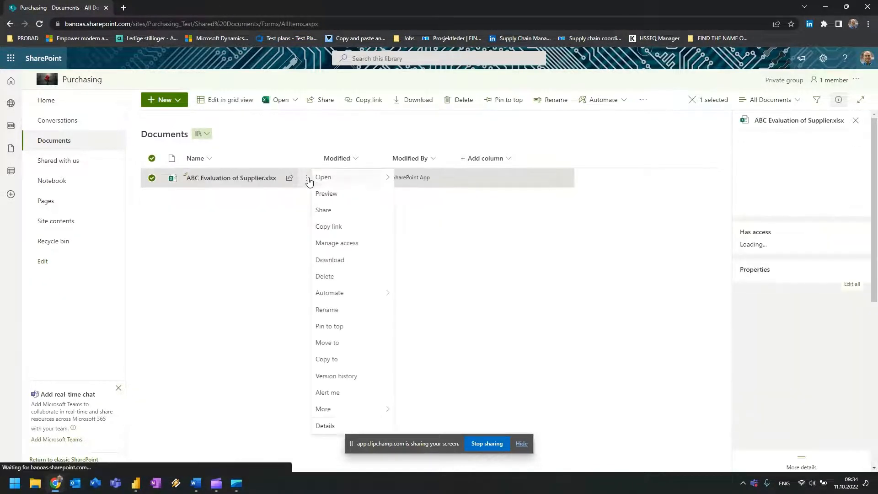
pyautogui.moveTo(386, 184)
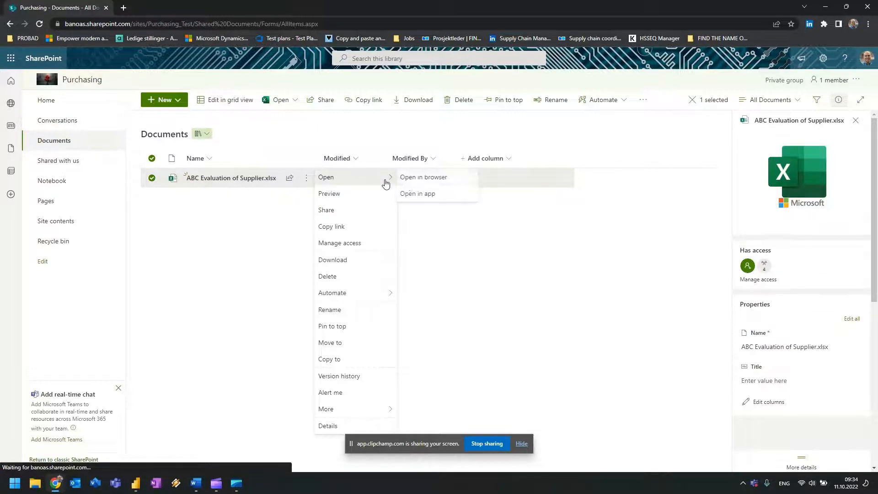
pyautogui.click(440, 196)
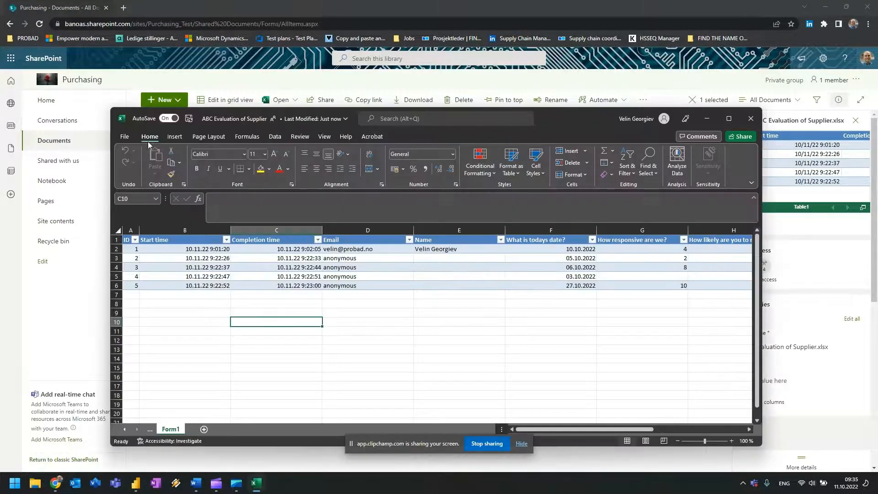
# Copy the workbook's file path from its Info page, then close desktop Excel.
pyautogui.click(124, 137)
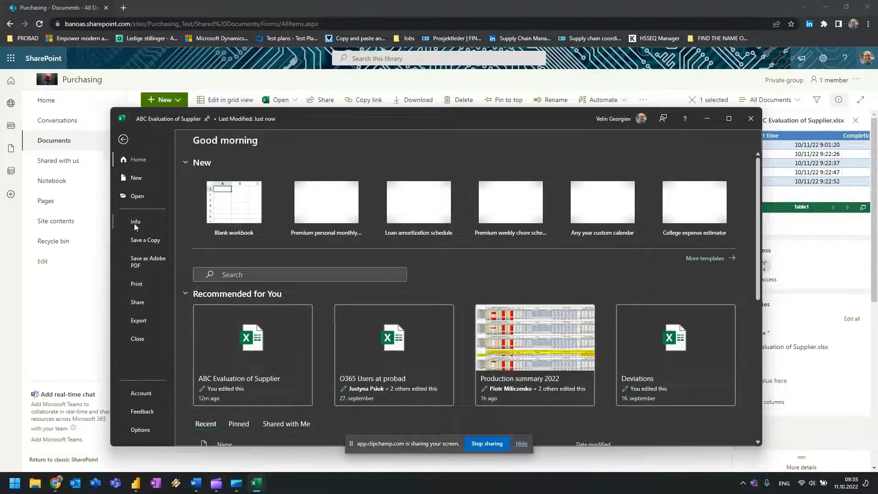
pyautogui.click(134, 222)
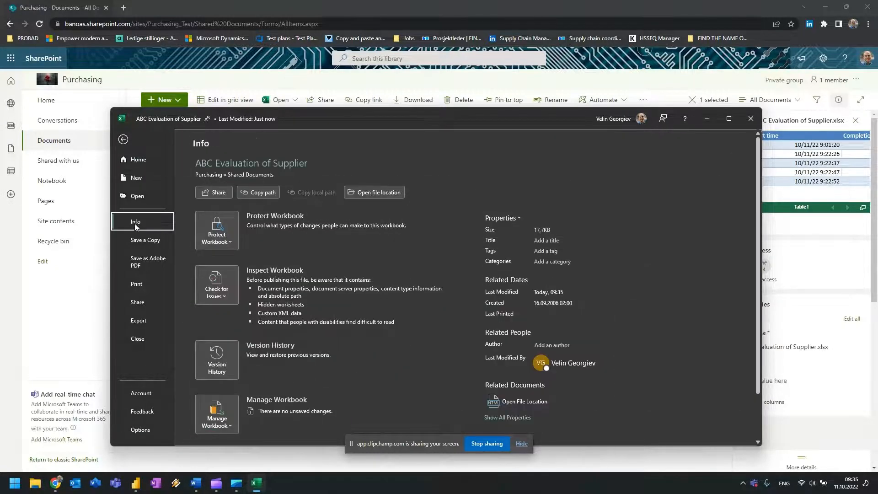
pyautogui.click(267, 193)
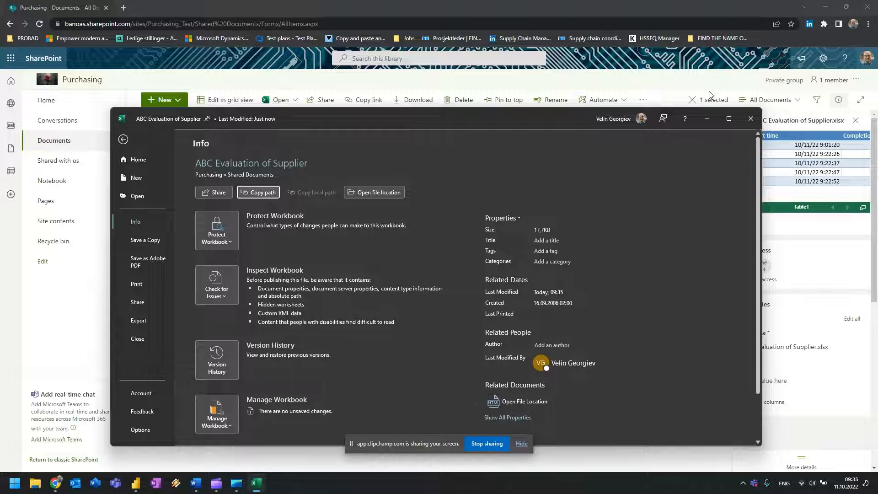
pyautogui.click(750, 118)
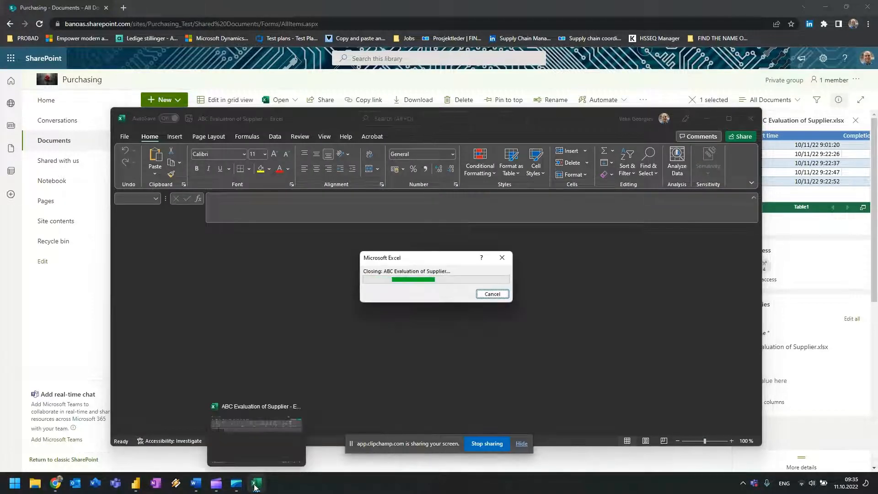
pyautogui.click(143, 489)
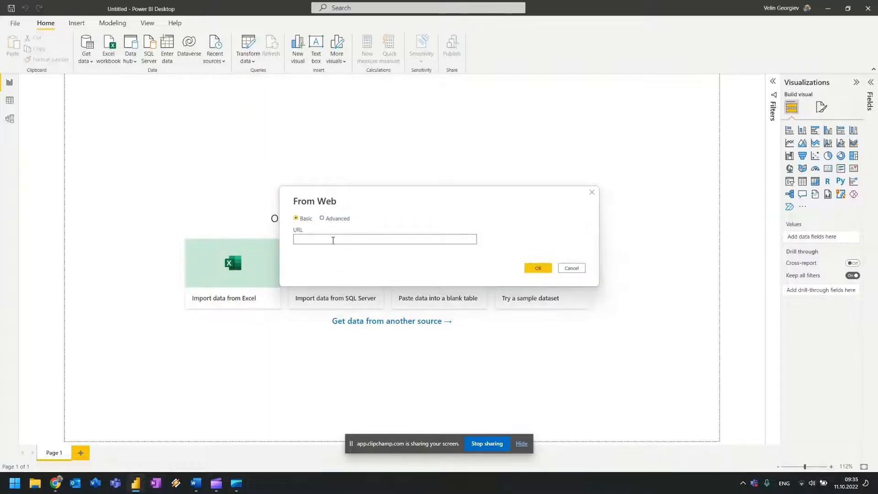
# Connect From Web to the pasted workbook path with the ?web=1 suffix removed.
pyautogui.hotkey('ctrl', 'v')
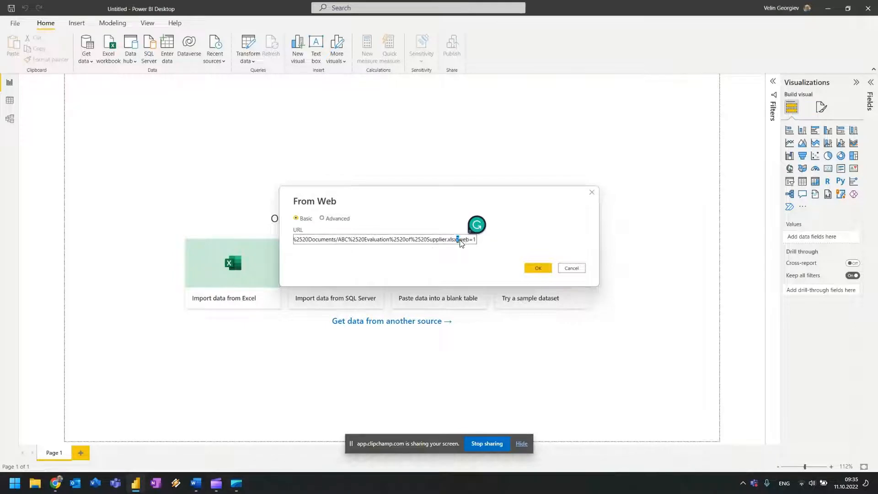
pyautogui.moveTo(457, 239); pyautogui.dragTo(476, 240)
pyautogui.press('BackSpace')
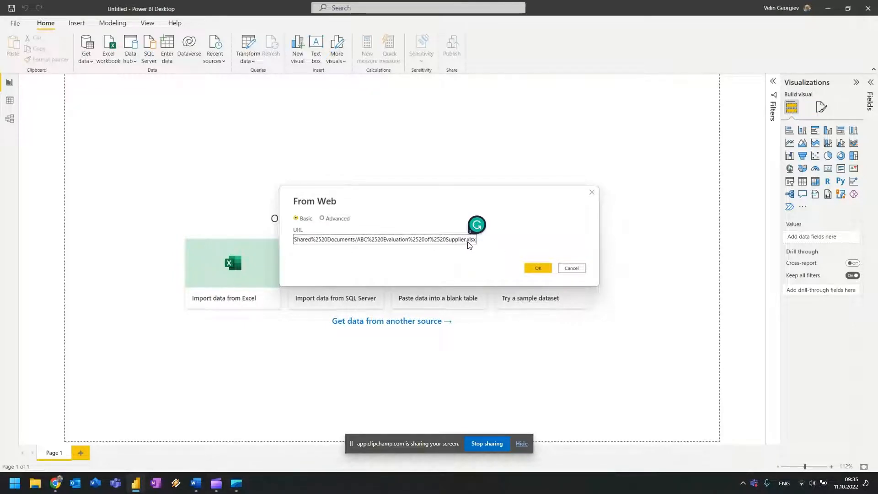
pyautogui.click(538, 269)
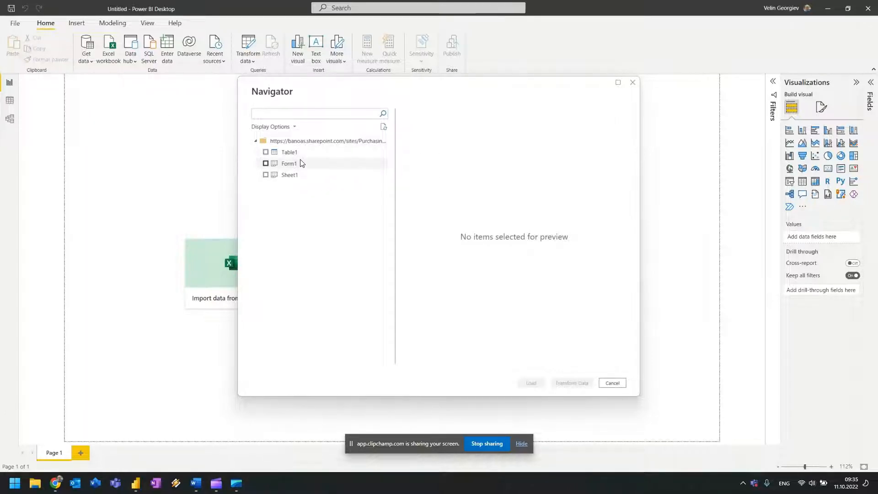
# Select the Form1 table in the Navigator, comparing it with Sheet1.
pyautogui.click(267, 164)
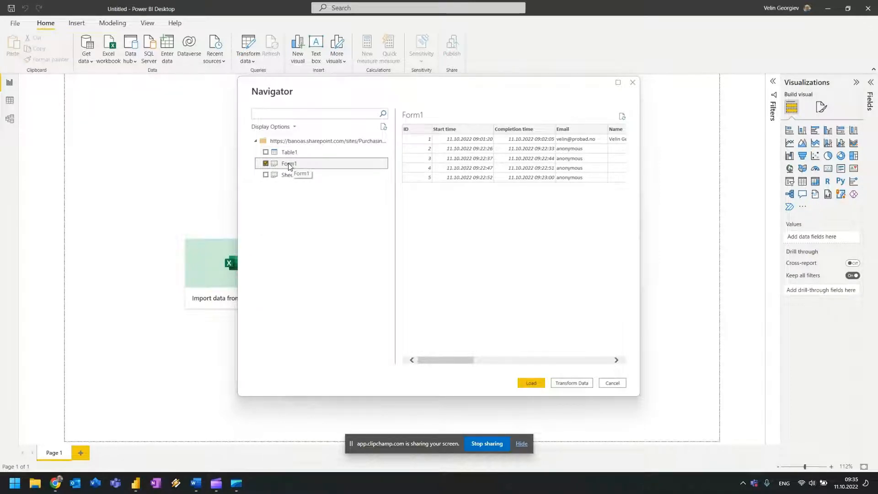
pyautogui.click(268, 179)
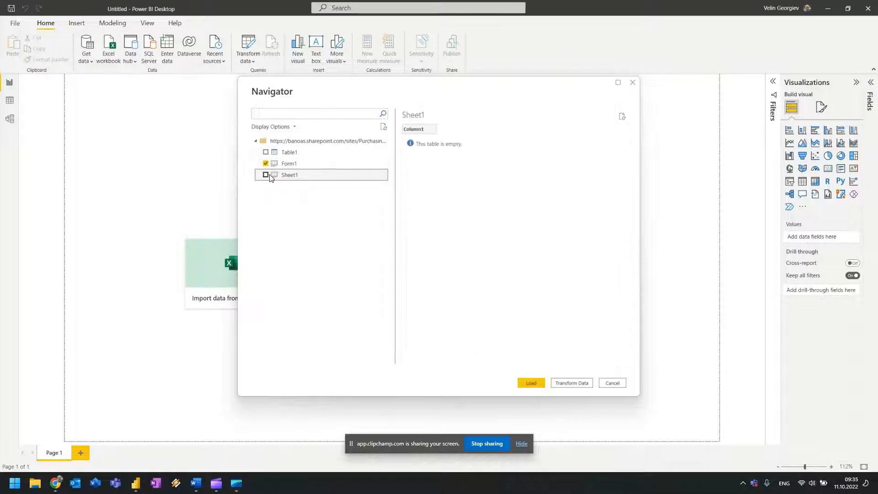
pyautogui.click(309, 167)
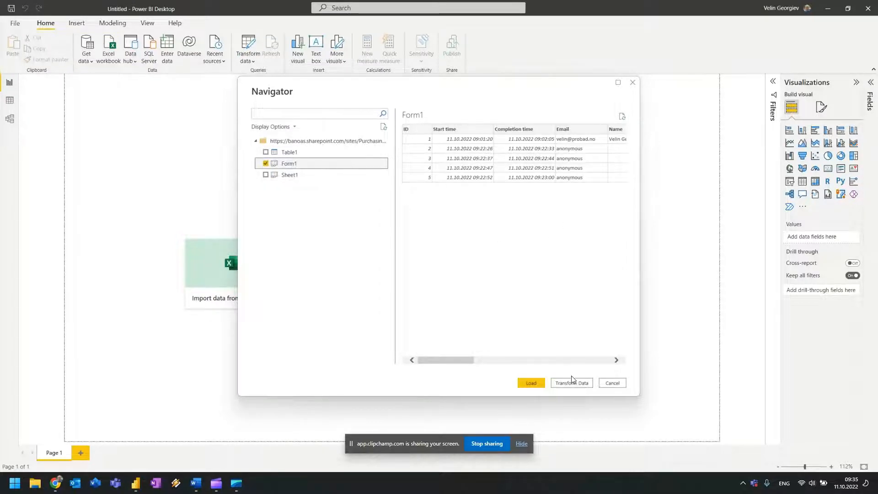
# Load Form1 into Power Query Editor and remove the Email column.
pyautogui.click(582, 386)
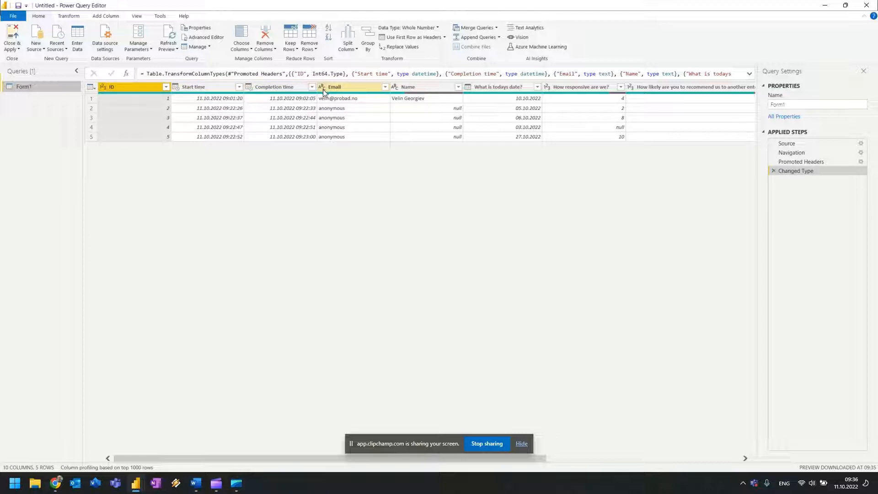
pyautogui.click(366, 90)
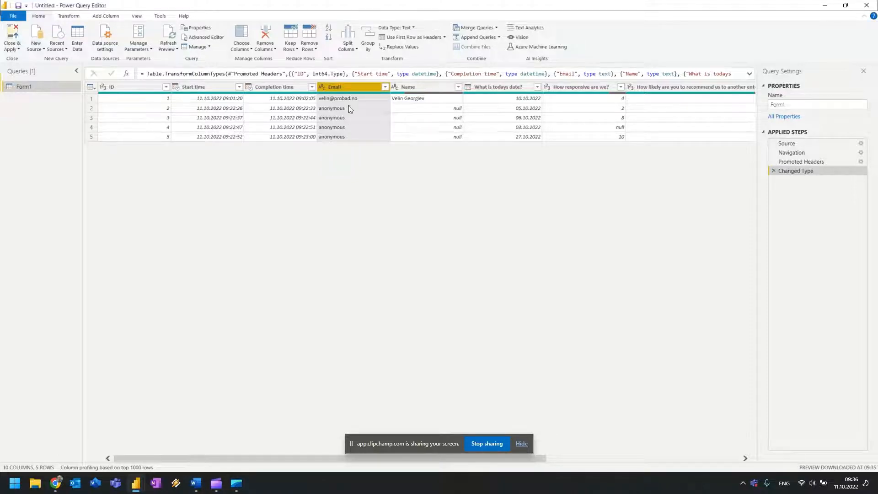
pyautogui.rightClick(348, 87)
pyautogui.click(369, 103)
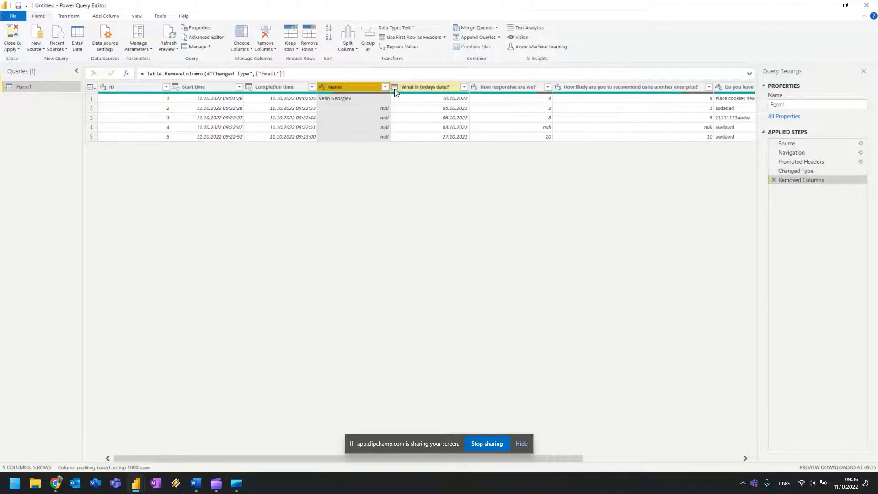
# Set the Name column to Text and 'How responsive are we?' to Whole Number.
pyautogui.click(322, 87)
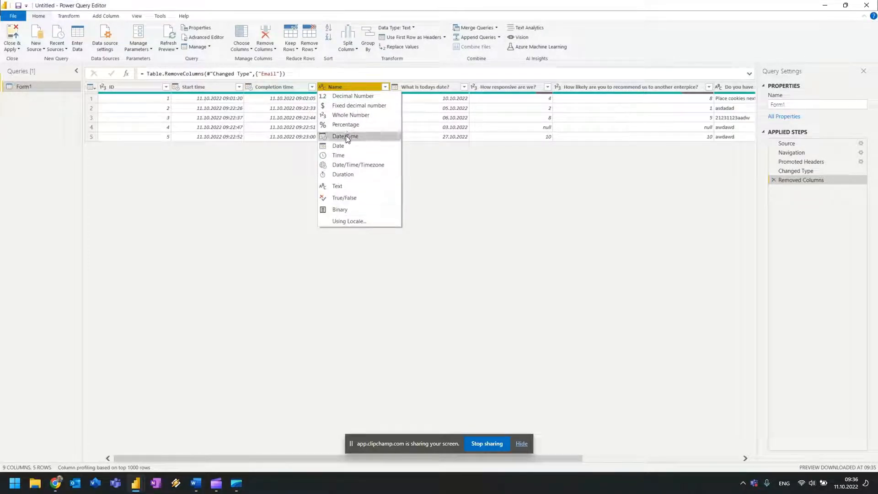
pyautogui.click(341, 186)
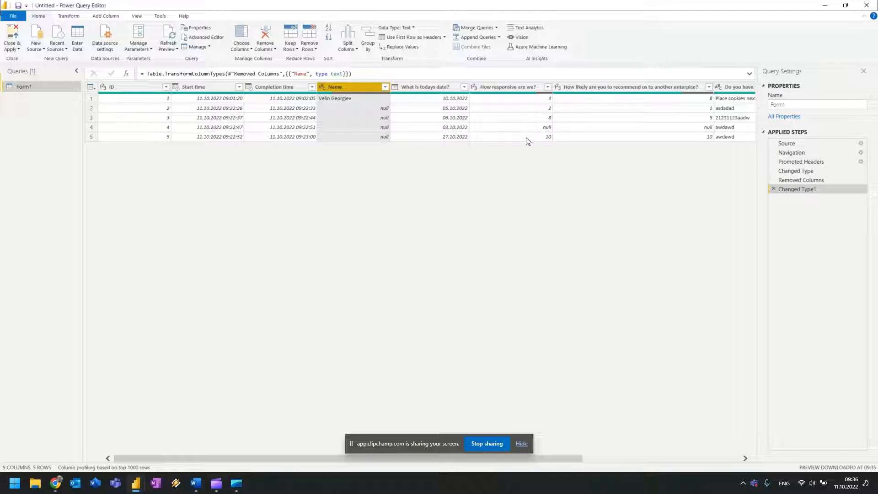
pyautogui.click(475, 88)
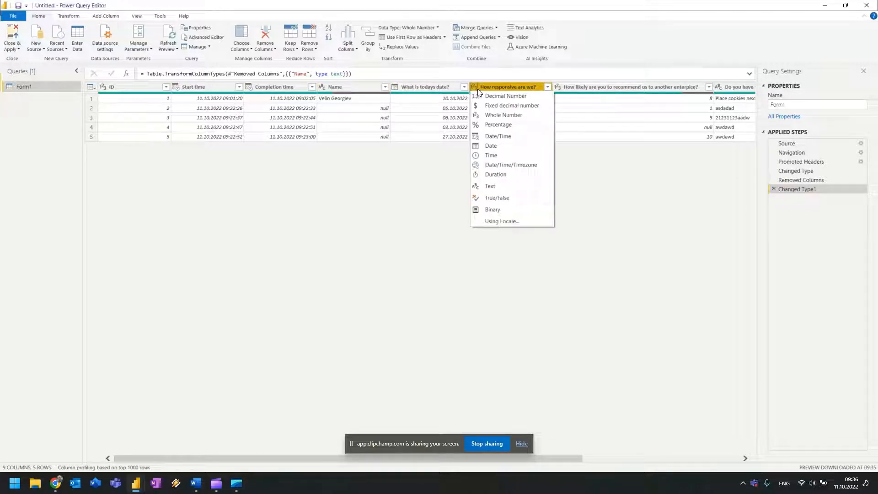
pyautogui.click(503, 114)
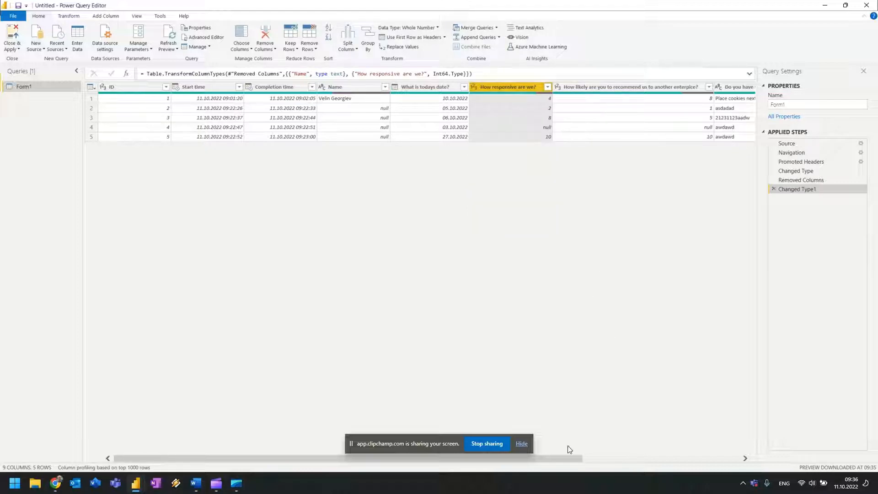
pyautogui.moveTo(569, 458); pyautogui.dragTo(693, 447)
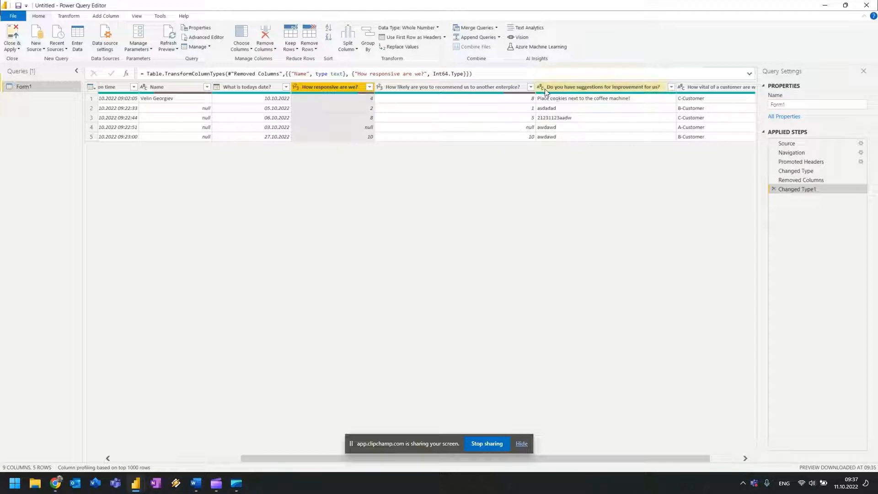
pyautogui.moveTo(551, 462); pyautogui.dragTo(587, 459)
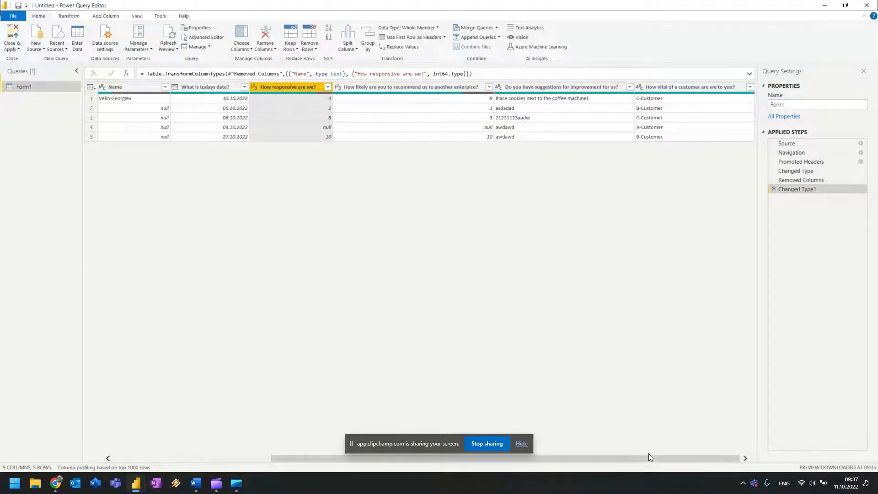
pyautogui.moveTo(648, 457); pyautogui.dragTo(491, 457)
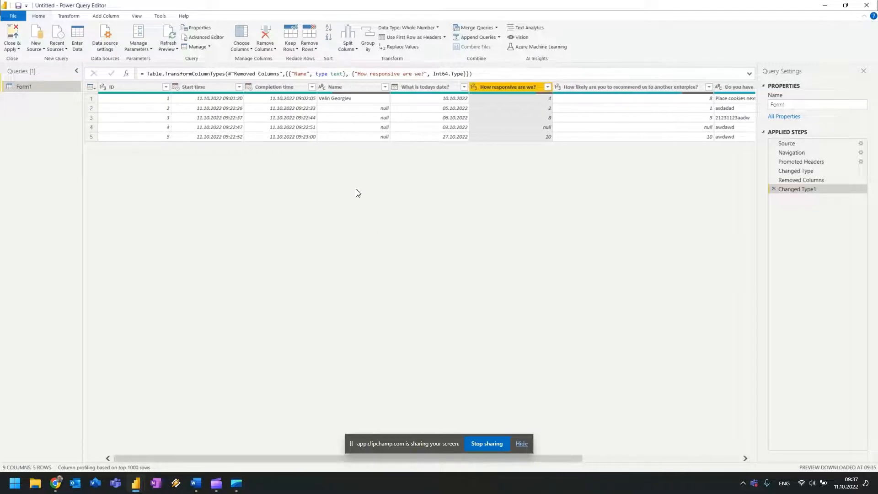
pyautogui.click(12, 48)
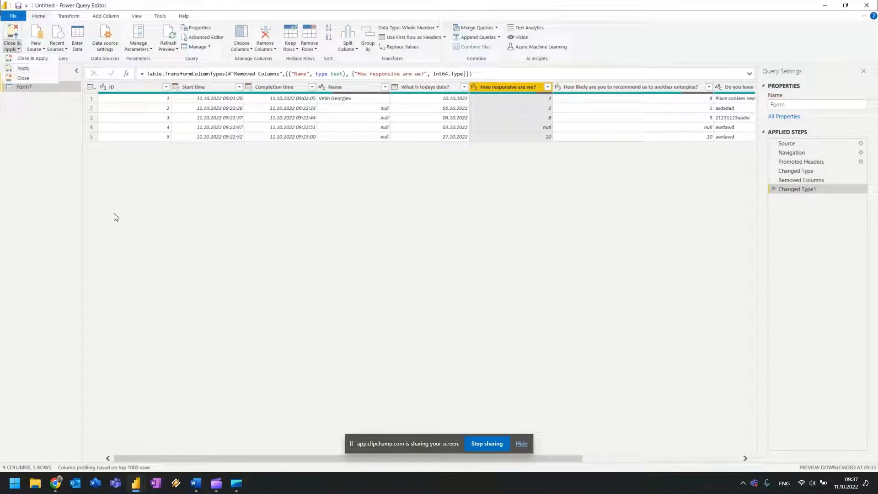
# Close & Apply the query, then expand Form1's nine fields in the Fields pane.
pyautogui.click(116, 217)
pyautogui.click(15, 31)
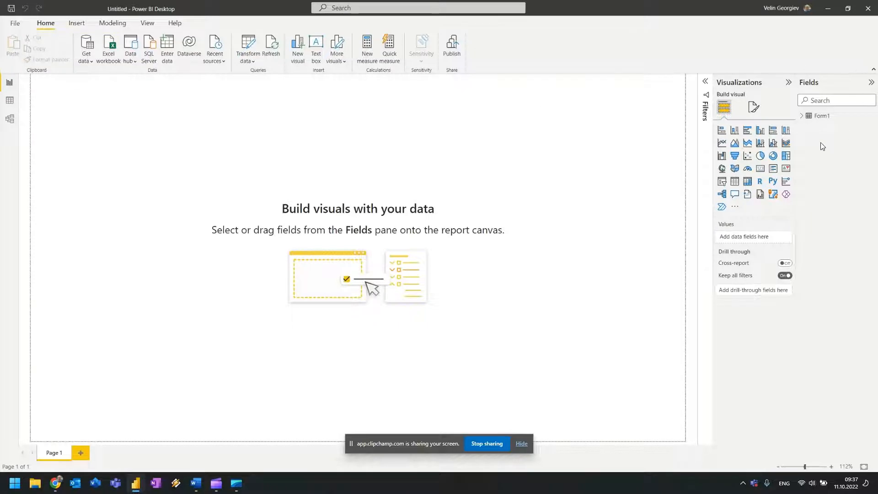
pyautogui.click(800, 118)
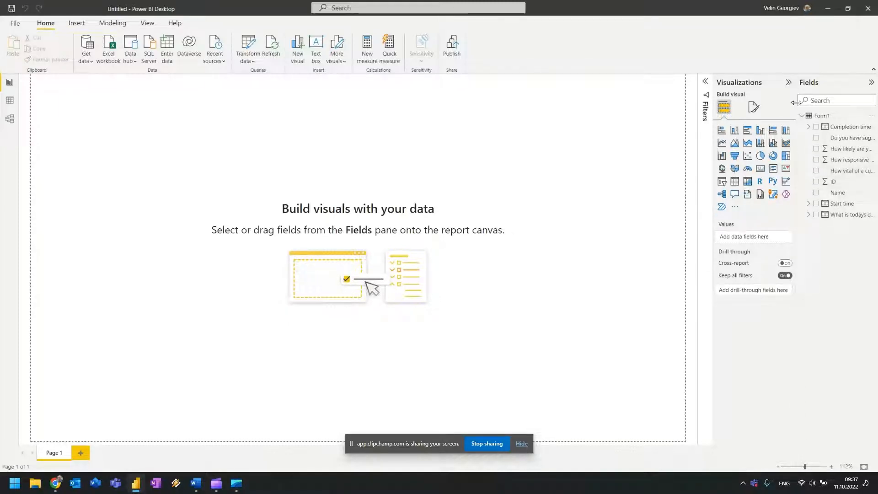
pyautogui.moveTo(796, 86); pyautogui.dragTo(695, 87)
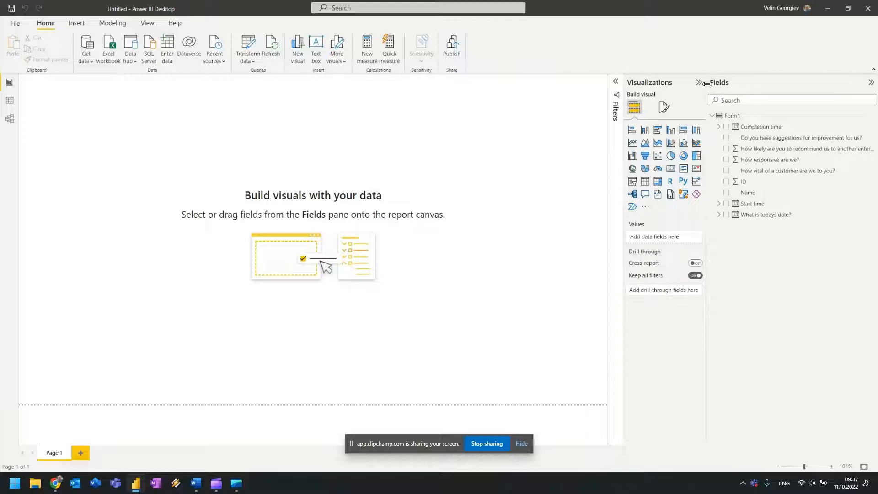
pyautogui.moveTo(709, 85); pyautogui.dragTo(797, 94)
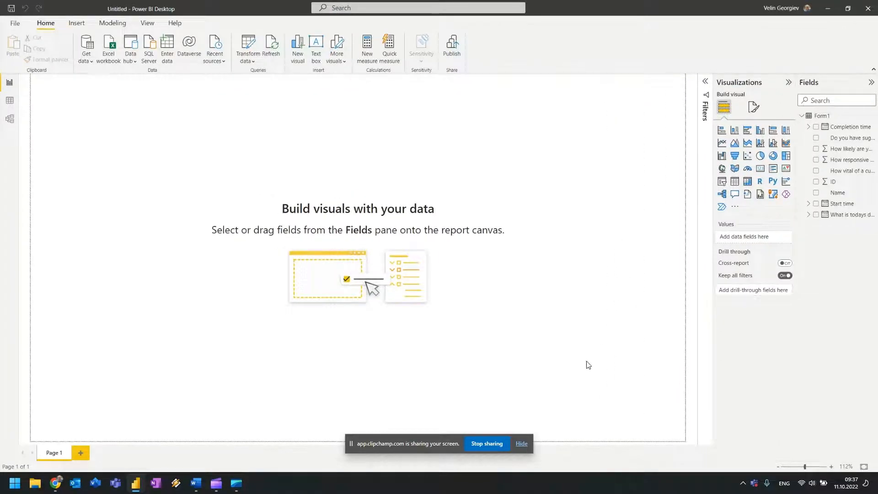
pyautogui.click(522, 444)
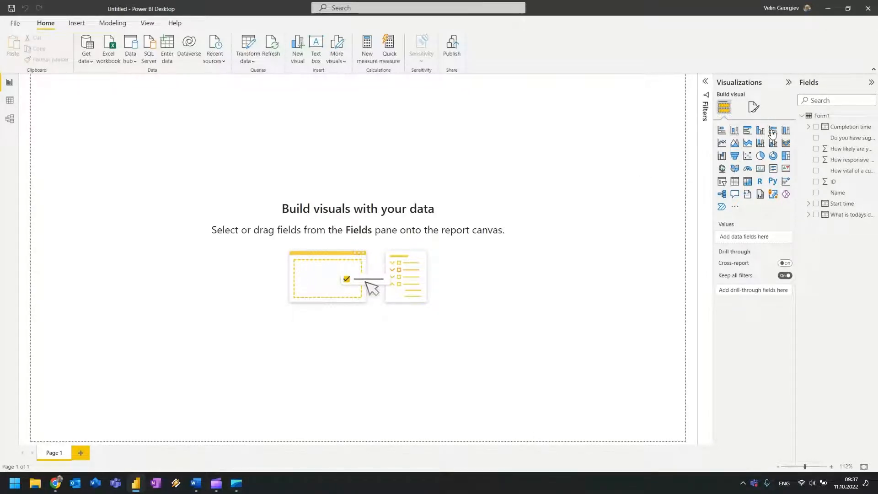
# Place a gauge at the upper right showing Count of ID (5 of 10), with one Count of ID tooltip.
pyautogui.click(759, 169)
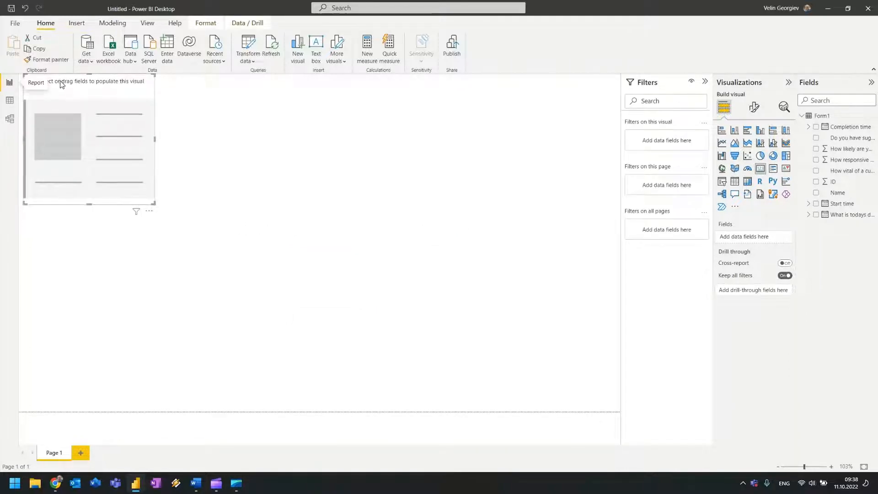
pyautogui.moveTo(62, 84); pyautogui.dragTo(484, 115)
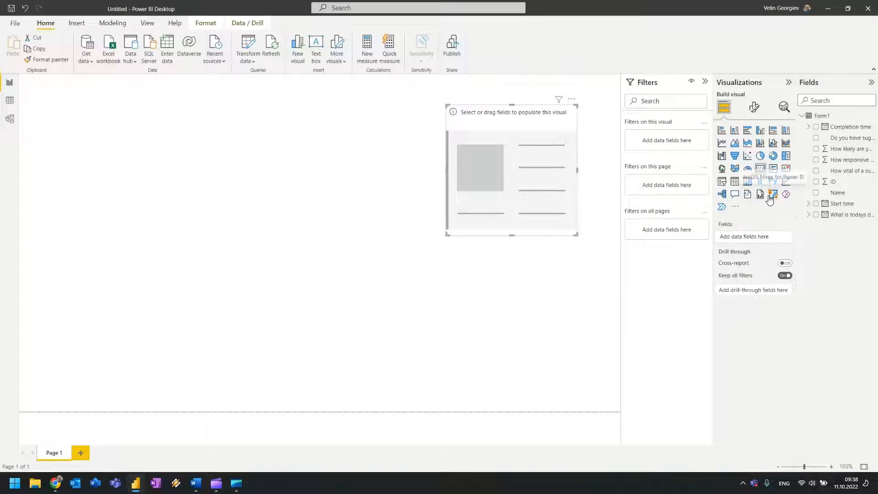
pyautogui.click(748, 169)
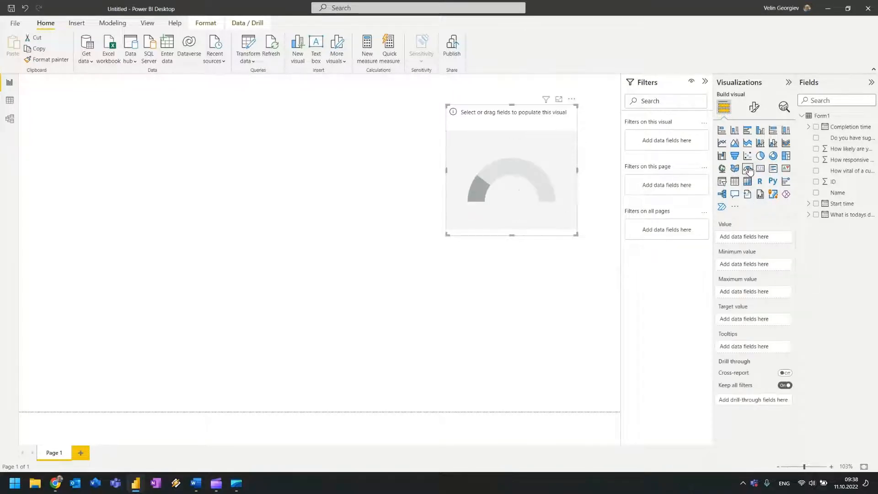
pyautogui.click(816, 183)
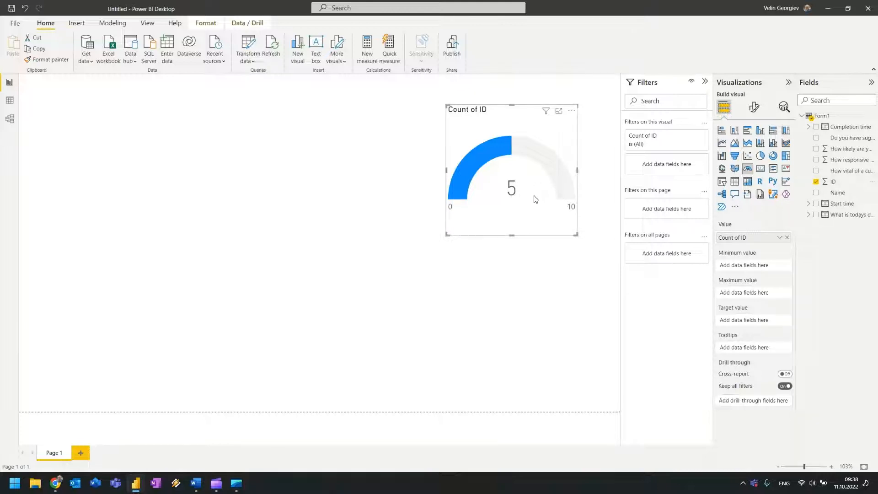
pyautogui.moveTo(832, 182); pyautogui.dragTo(750, 350)
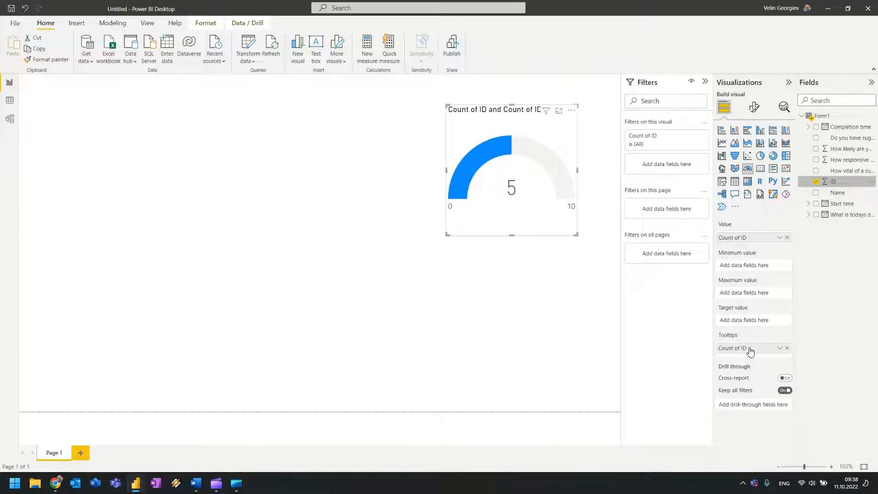
pyautogui.click(787, 348)
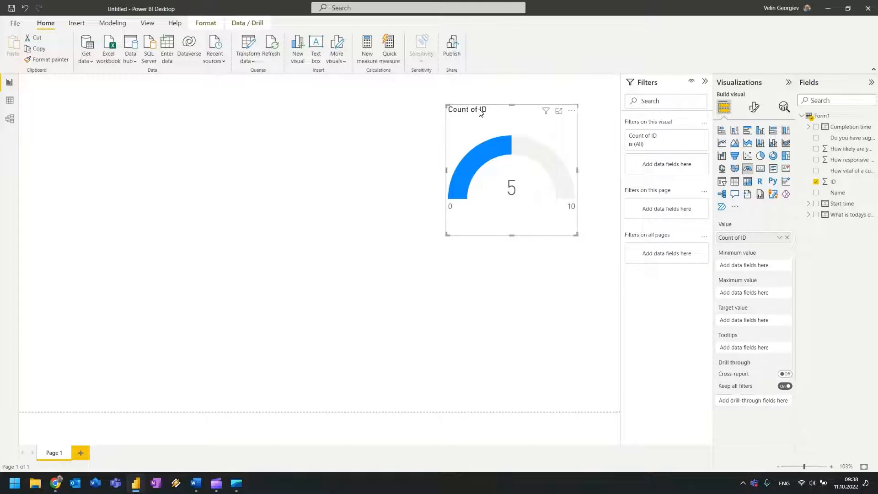
# Centre-align the gauge's title in its General formatting settings.
pyautogui.click(757, 111)
pyautogui.click(754, 150)
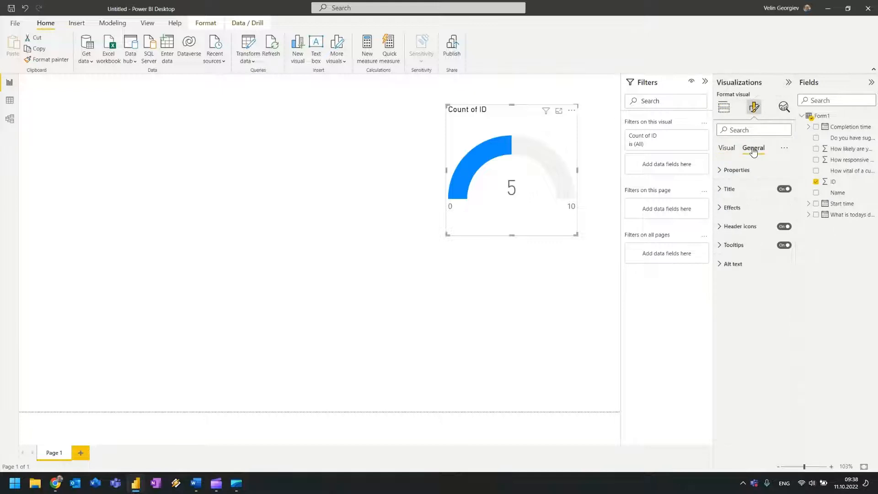
pyautogui.click(727, 188)
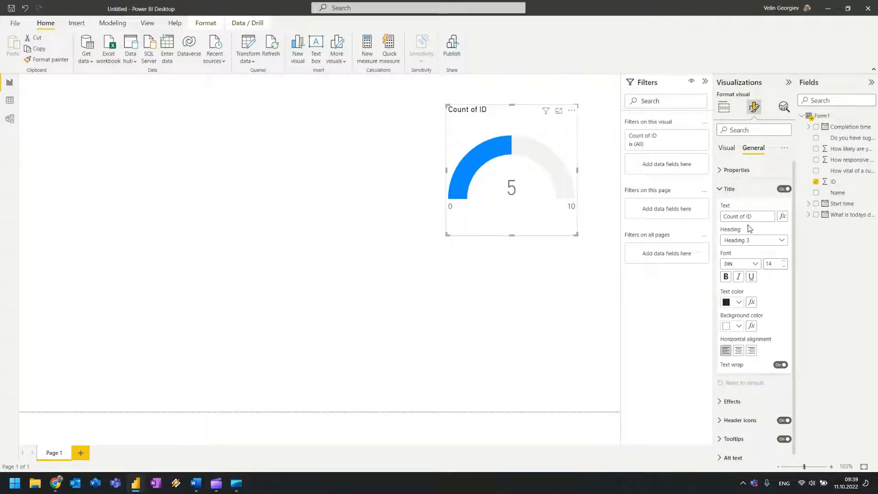
pyautogui.click(738, 351)
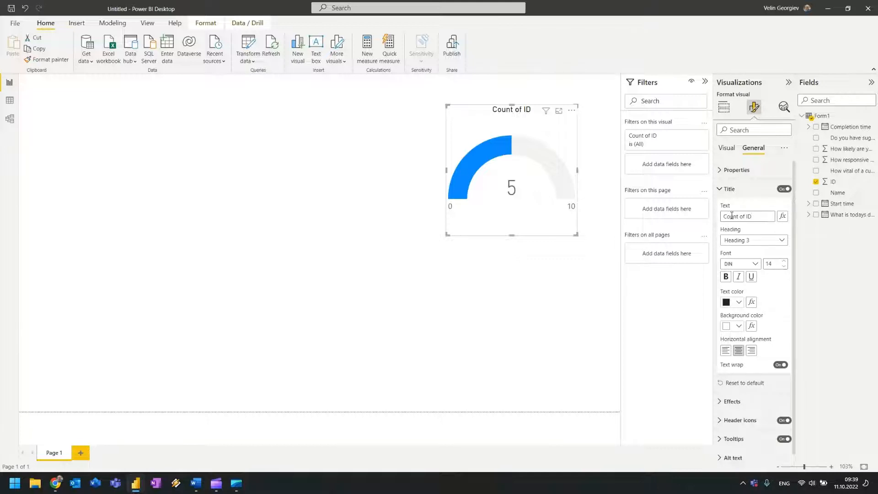
# Change the gauge title to 'Number of responses', correcting the spelling, and make it bold.
pyautogui.moveTo(758, 217); pyautogui.dragTo(719, 230)
pyautogui.write('N')
pyautogui.write('umber of re')
pyautogui.write('sponsces')
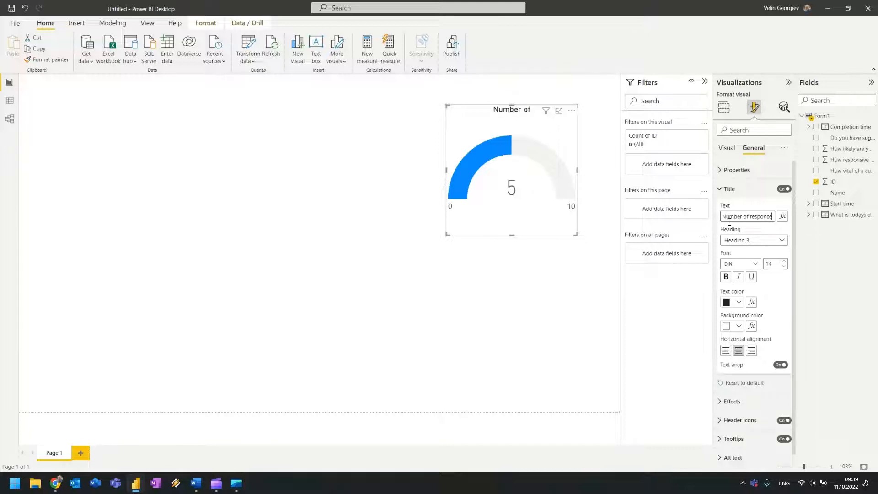
pyautogui.press('BackSpace')
pyautogui.press('BackSpace')
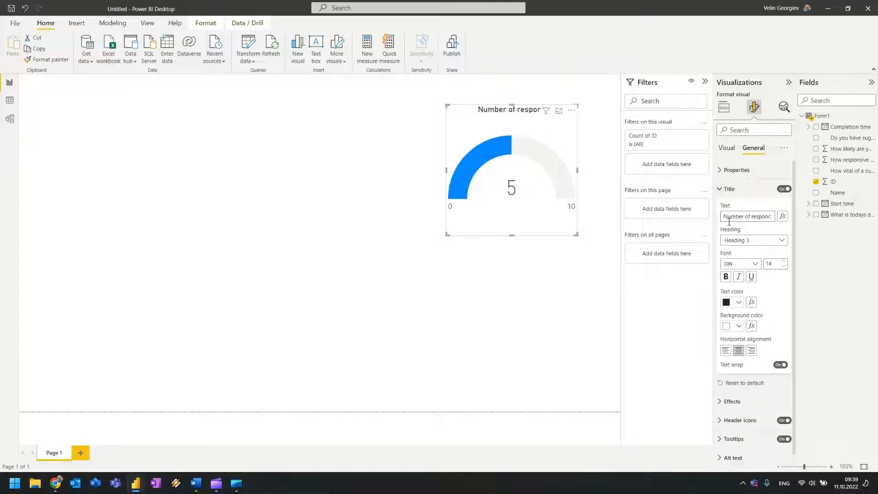
pyautogui.write('es')
pyautogui.rightClick(754, 223)
pyautogui.click(757, 217)
pyautogui.click(761, 217)
pyautogui.click(770, 251)
pyautogui.click(727, 277)
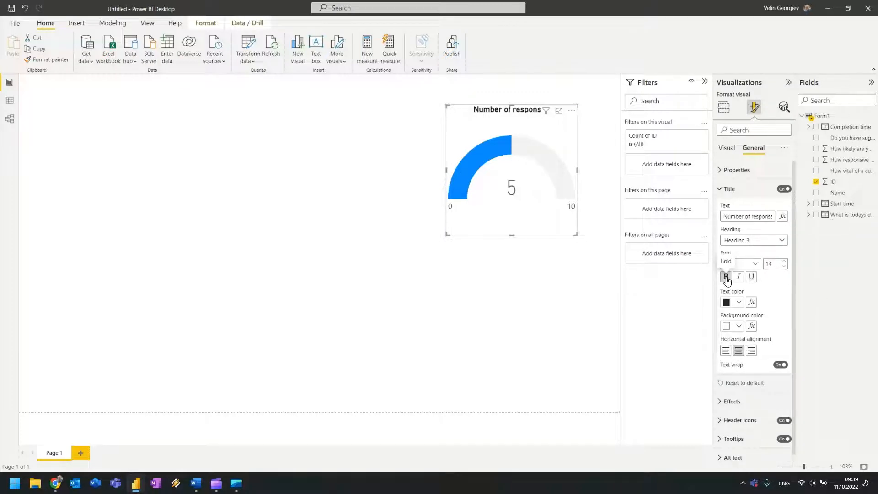
pyautogui.click(727, 189)
pyautogui.click(726, 149)
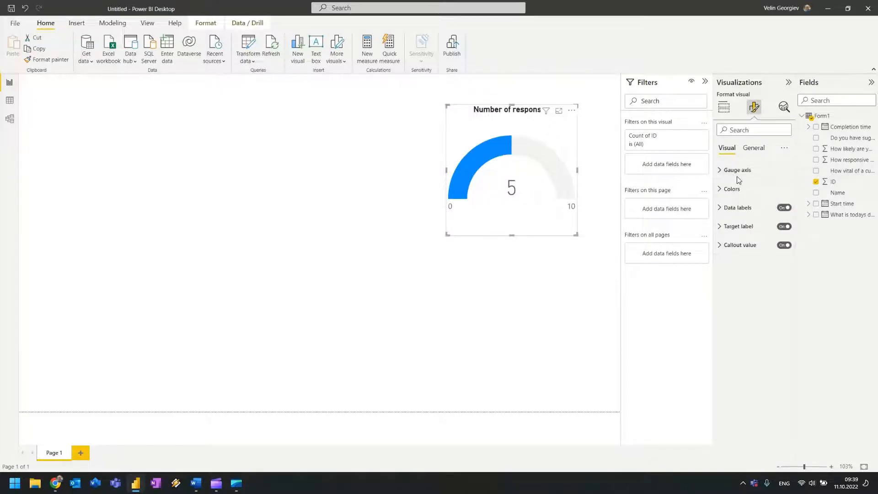
pyautogui.click(724, 109)
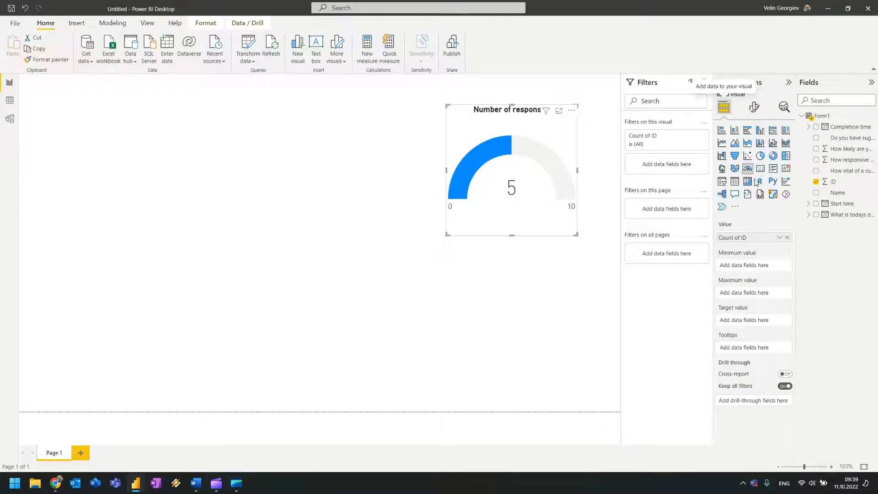
pyautogui.click(780, 237)
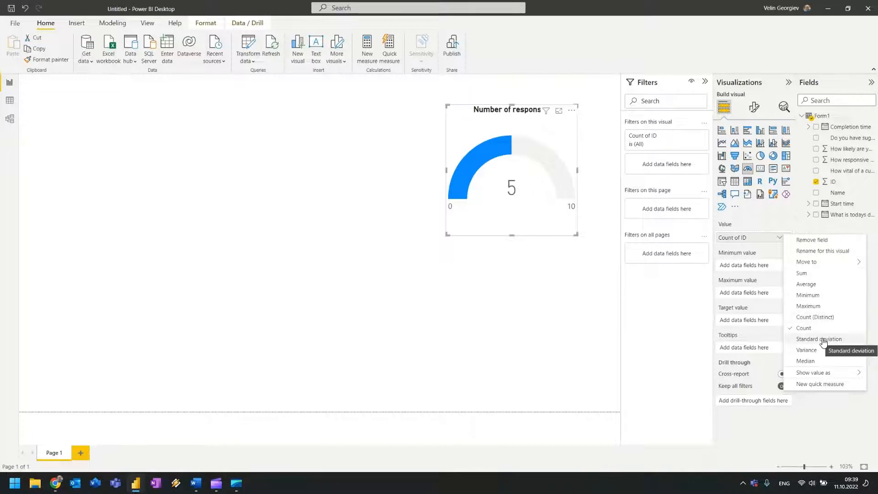
pyautogui.click(819, 319)
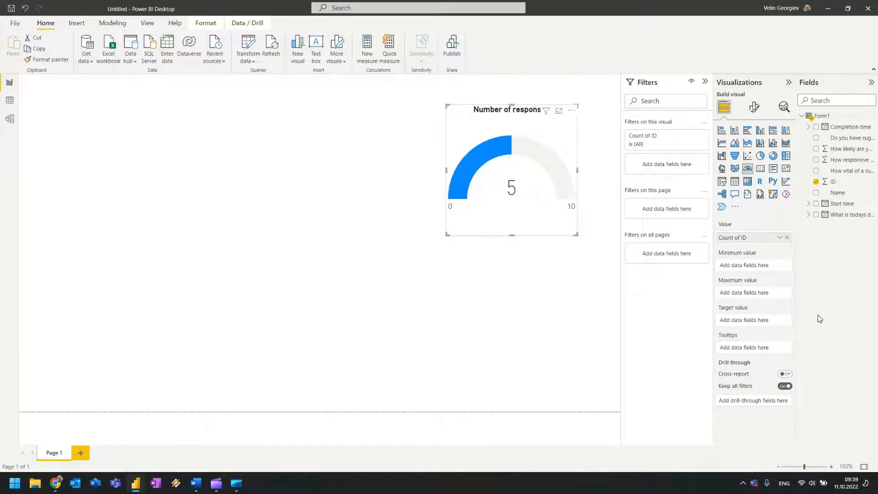
pyautogui.click(780, 238)
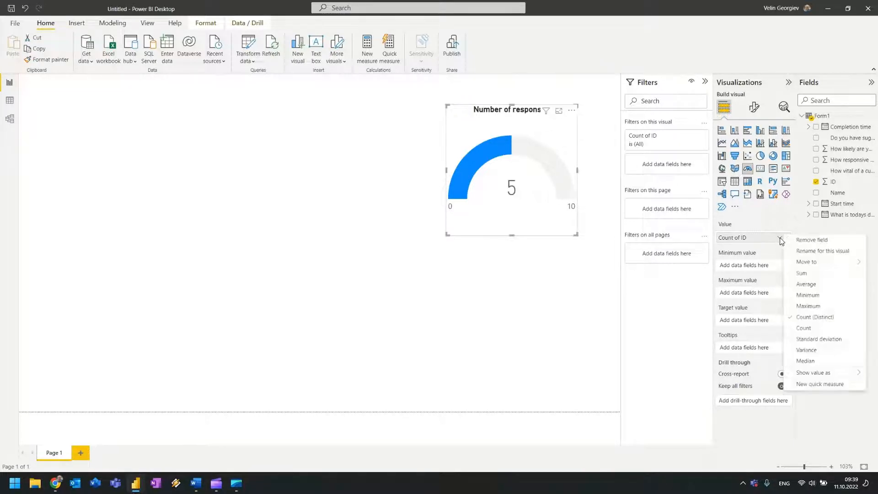
pyautogui.click(812, 328)
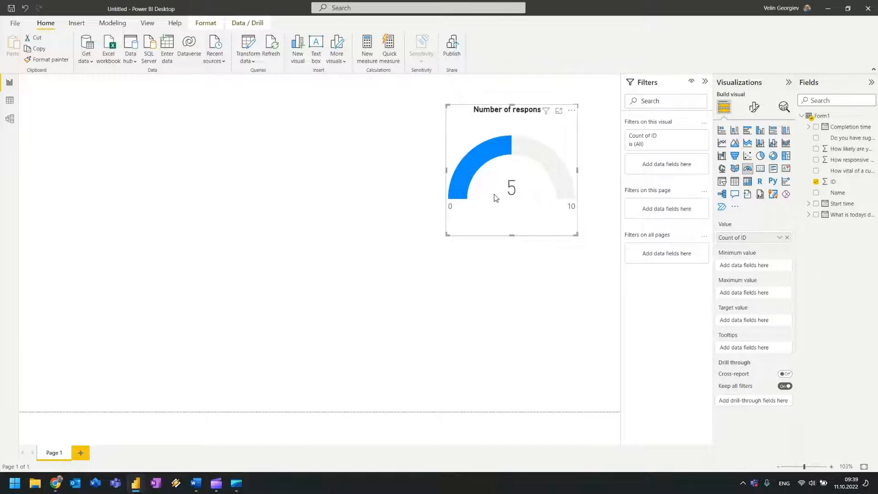
pyautogui.click(573, 286)
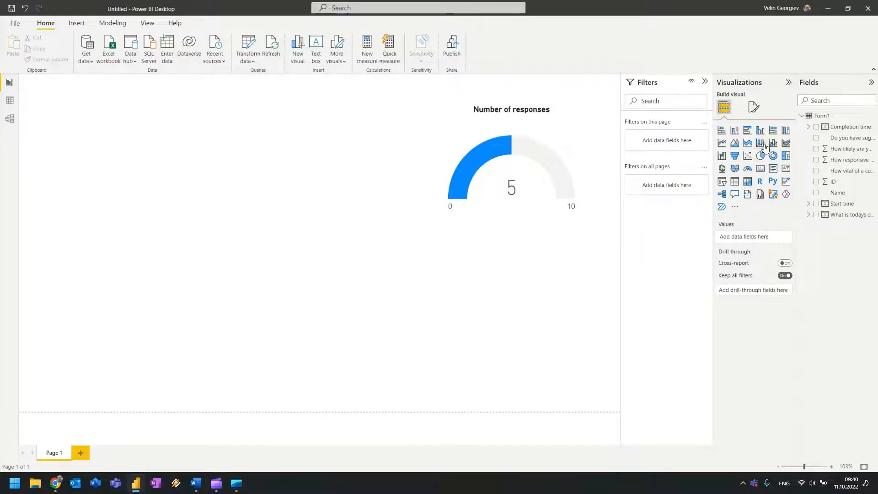
# Add a table of 'Do you have suggestions for improvement for us?' answers, widened and placed beside the gauge.
pyautogui.click(735, 183)
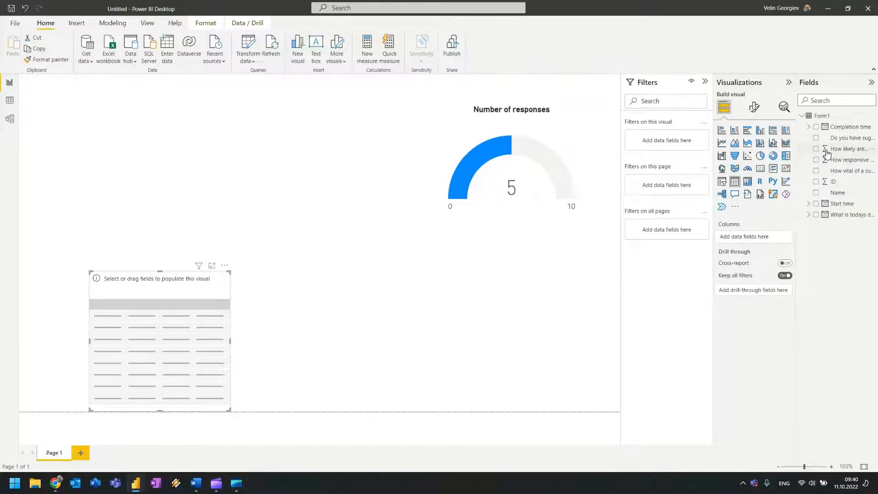
pyautogui.click(817, 138)
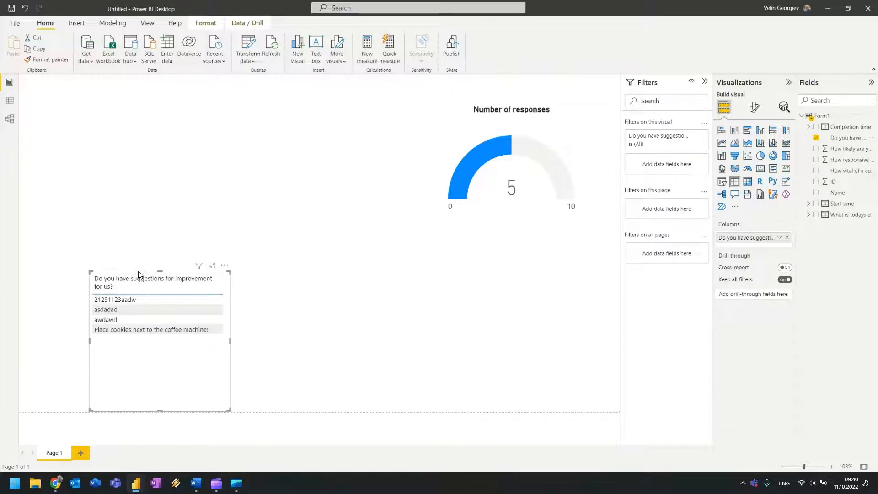
pyautogui.moveTo(230, 341); pyautogui.dragTo(247, 345)
pyautogui.moveTo(168, 273); pyautogui.dragTo(565, 340)
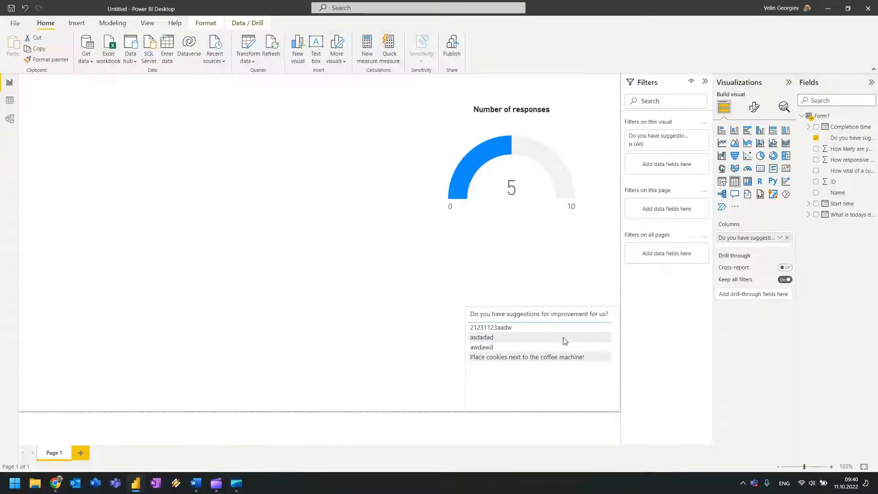
pyautogui.click(435, 261)
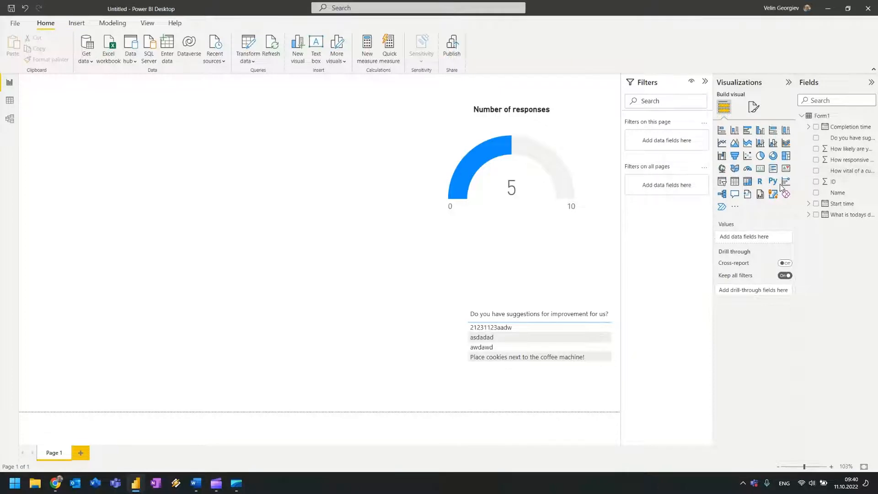
# Chart the How responsive and How likely scores, trying ribbon, line and area before line and clustered column.
pyautogui.click(817, 159)
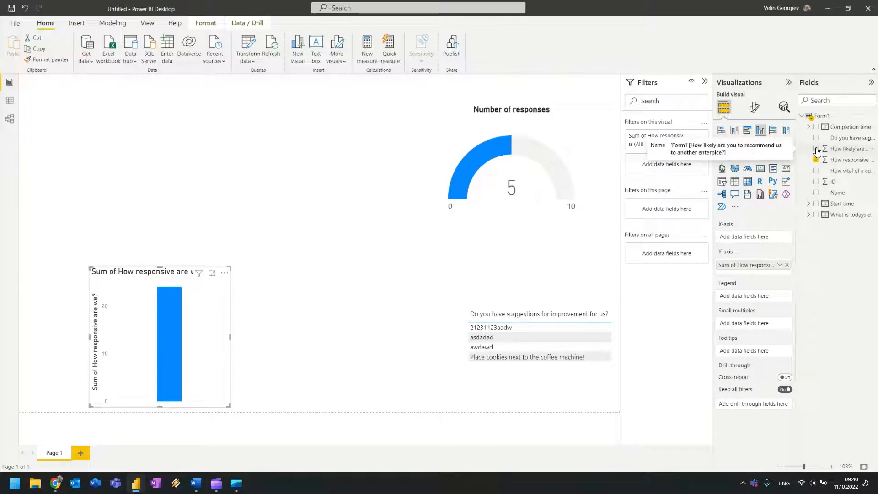
pyautogui.click(816, 149)
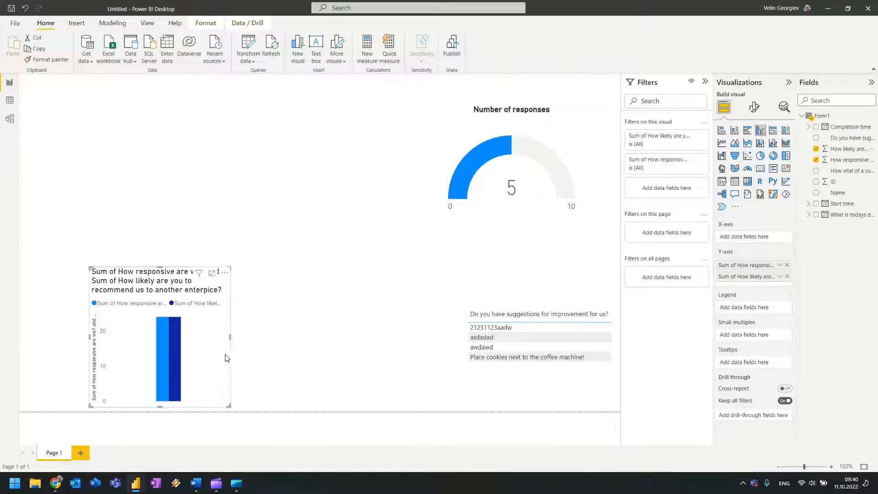
pyautogui.moveTo(231, 338); pyautogui.dragTo(326, 337)
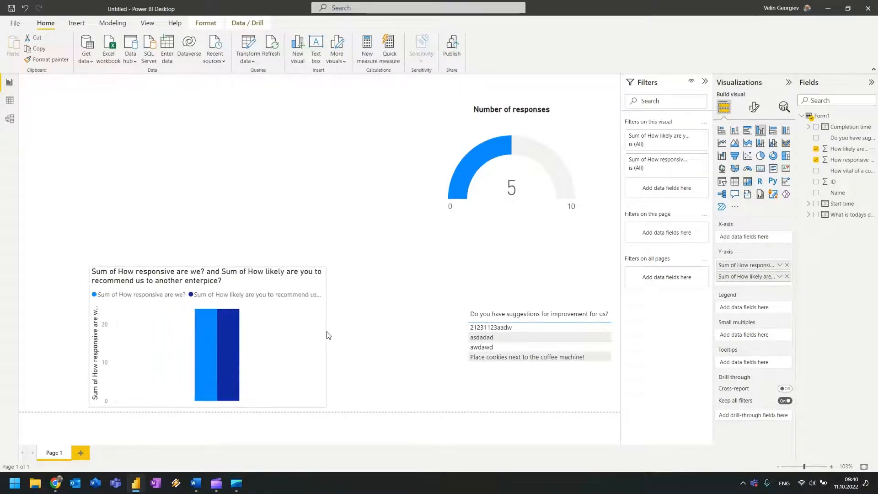
pyautogui.click(786, 144)
pyautogui.click(721, 143)
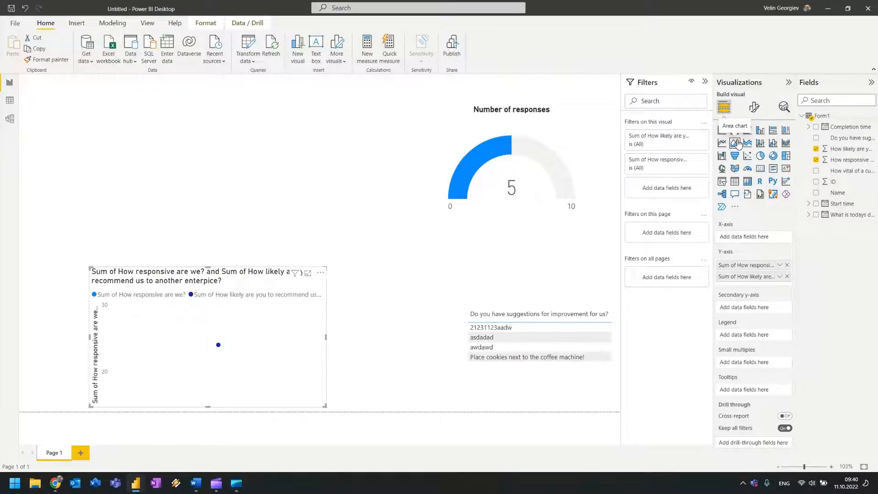
pyautogui.click(736, 143)
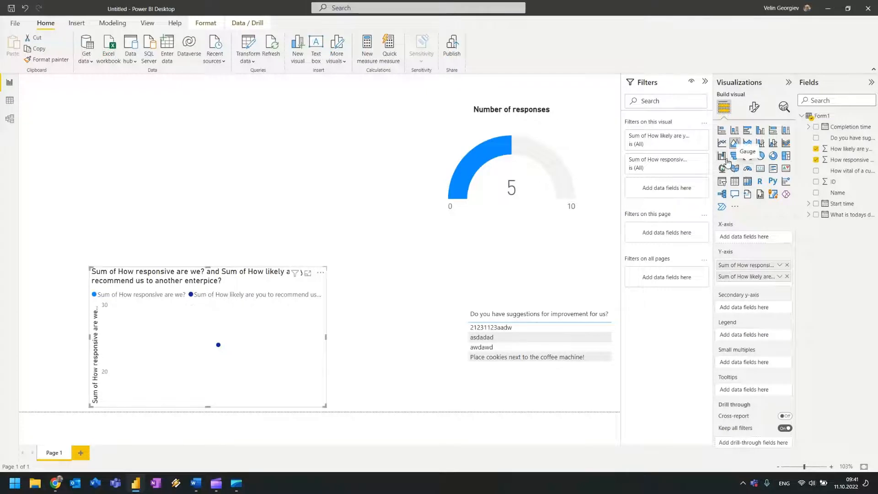
pyautogui.click(773, 144)
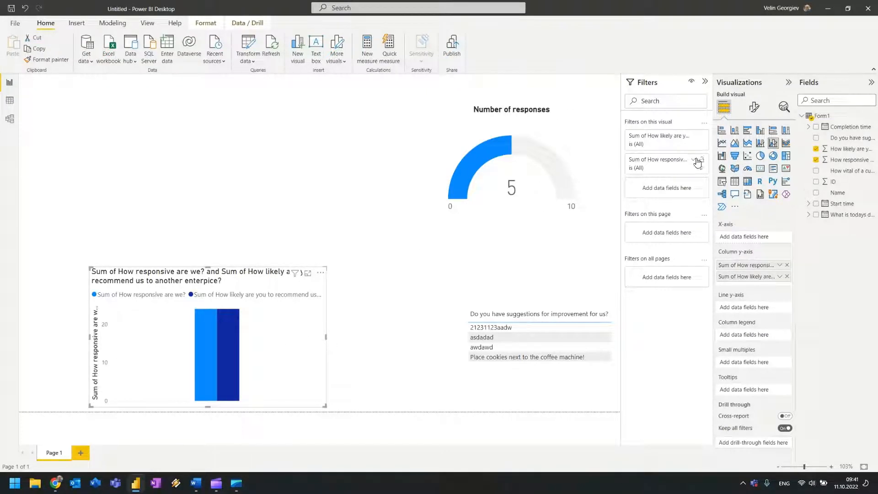
# Drop How responsive, narrow the chart, move it left, and add How likely as the column legend.
pyautogui.click(815, 159)
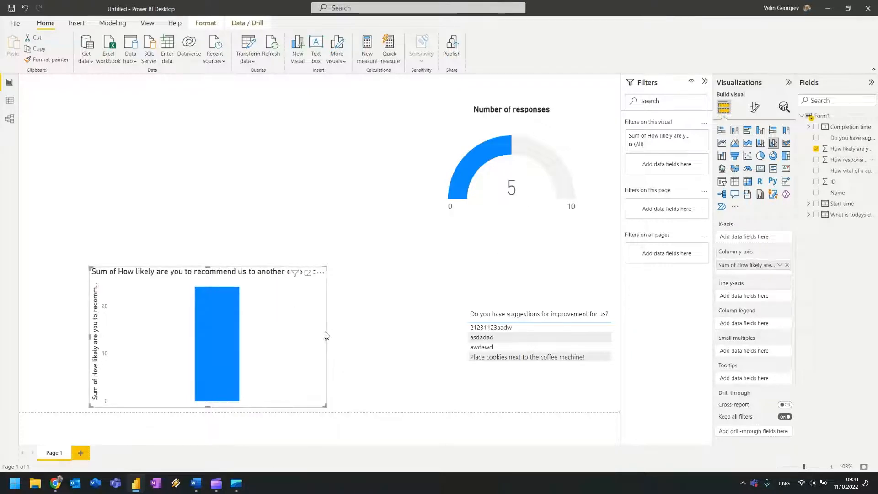
pyautogui.moveTo(326, 337); pyautogui.dragTo(211, 333)
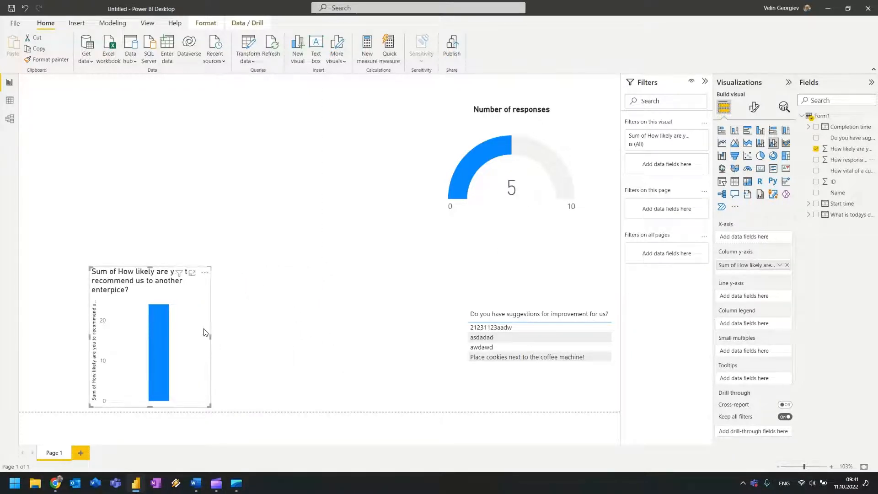
pyautogui.moveTo(135, 277); pyautogui.dragTo(55, 282)
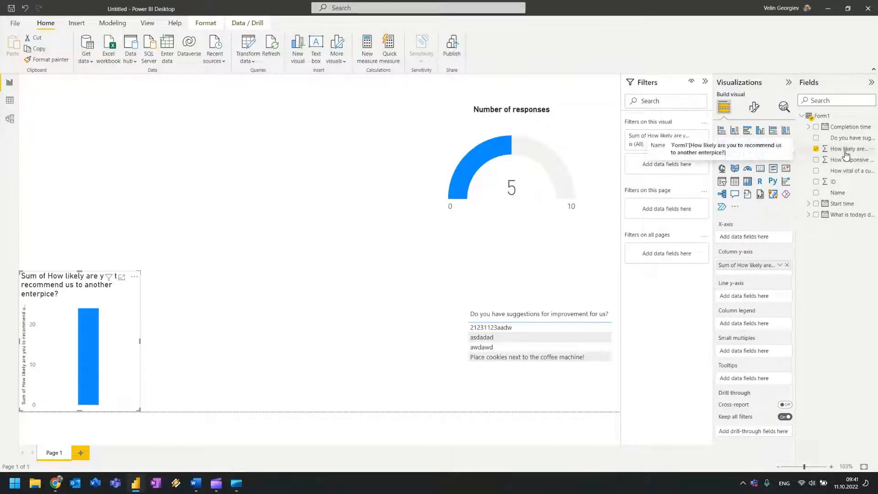
pyautogui.moveTo(847, 155); pyautogui.dragTo(768, 336)
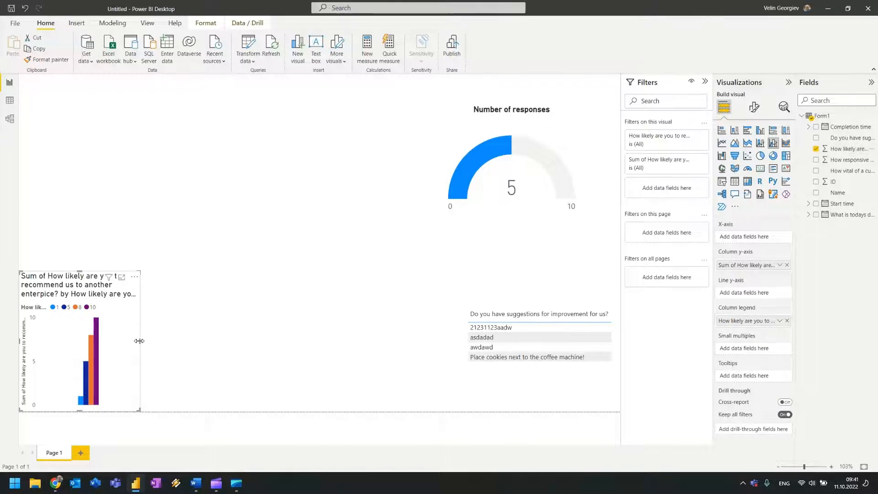
# Widen the recommendation chart and keep its y-axis values as Sum after trying Count (Distinct).
pyautogui.moveTo(139, 341); pyautogui.dragTo(263, 357)
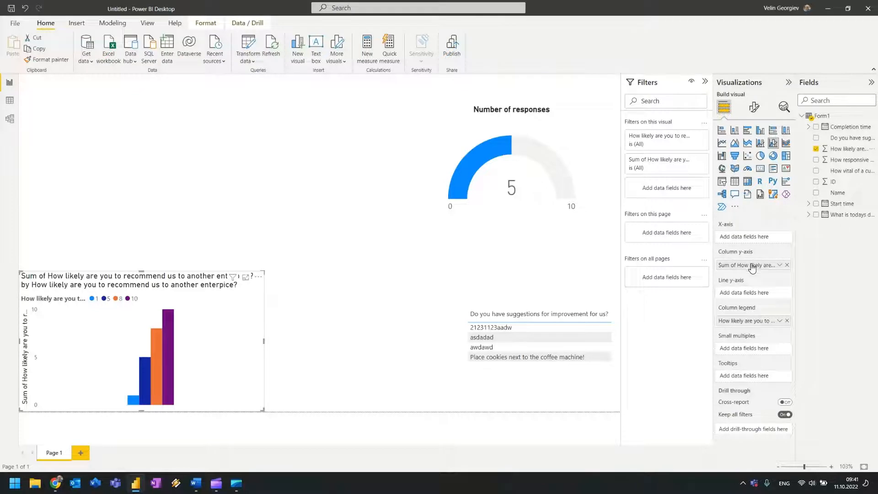
pyautogui.click(779, 265)
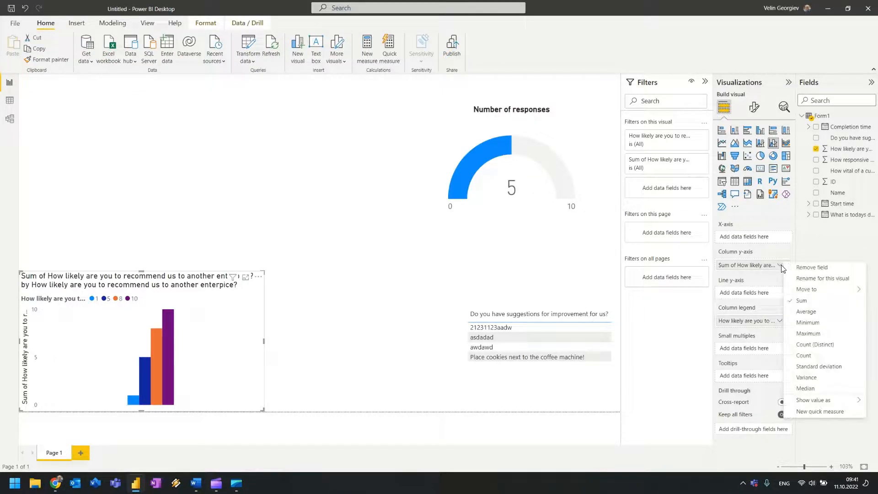
pyautogui.click(825, 349)
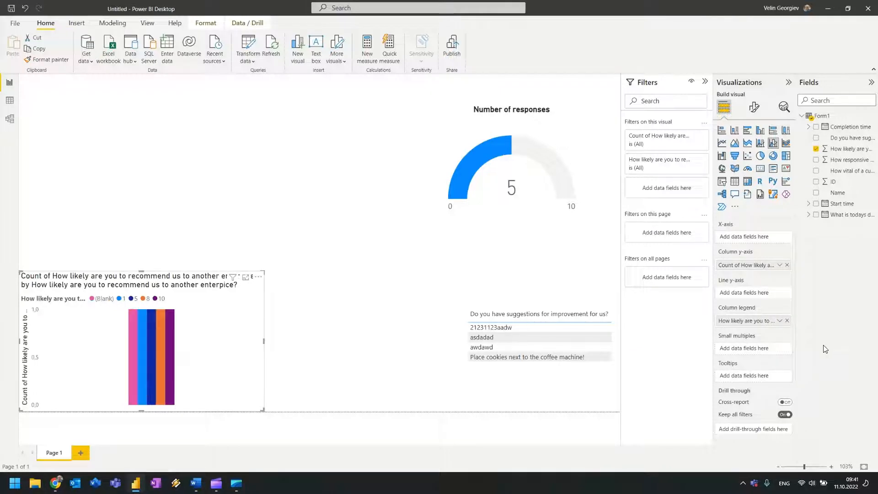
pyautogui.click(779, 265)
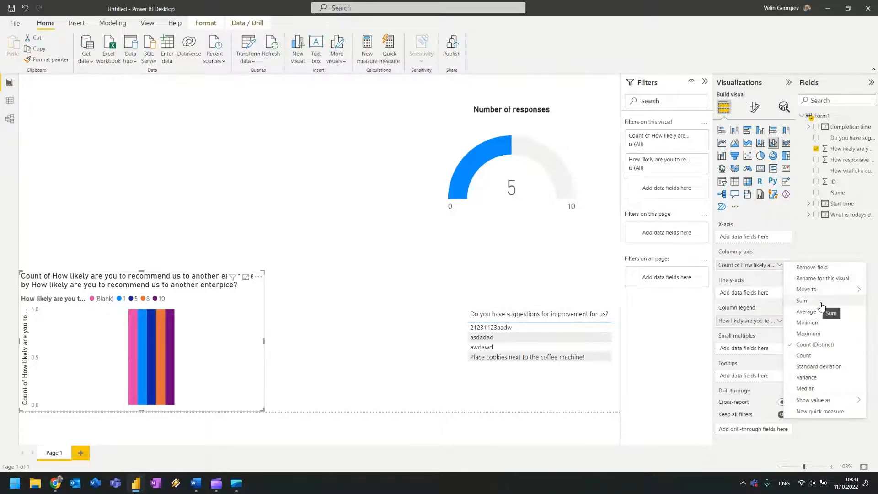
pyautogui.click(822, 302)
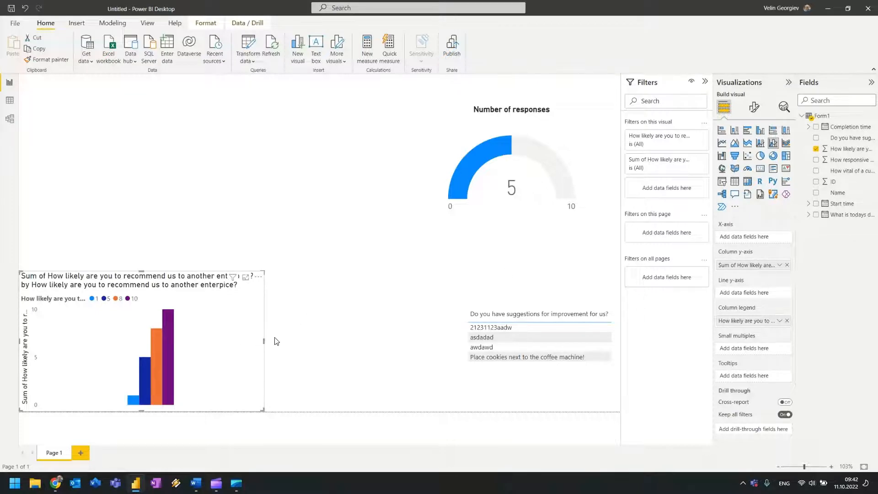
# Narrow the recommendation chart back to its earlier width.
pyautogui.moveTo(264, 341); pyautogui.dragTo(153, 342)
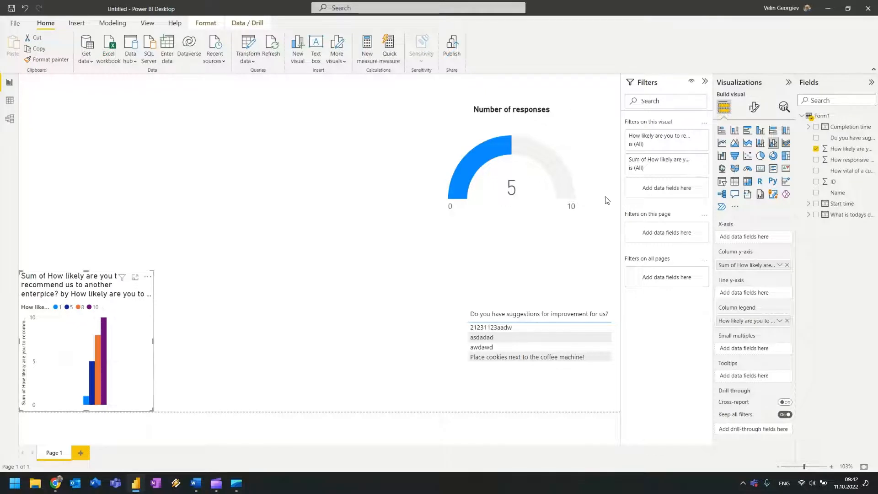
pyautogui.click(754, 107)
pyautogui.click(753, 148)
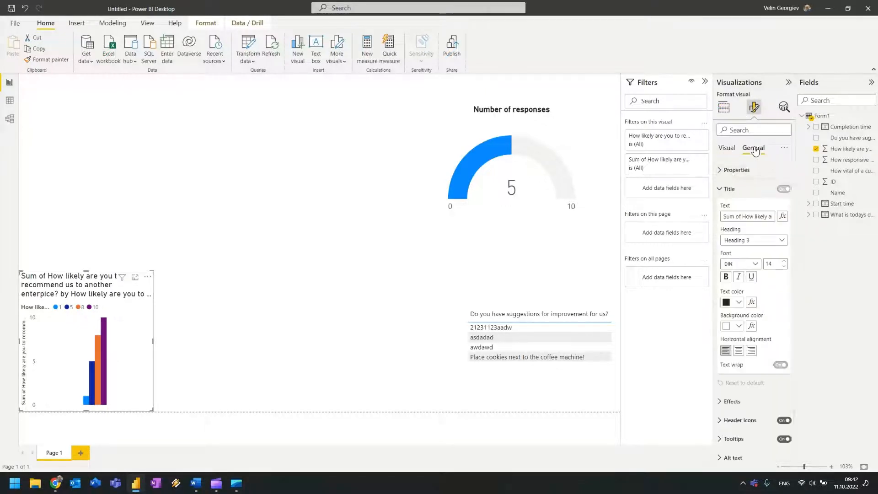
pyautogui.click(731, 170)
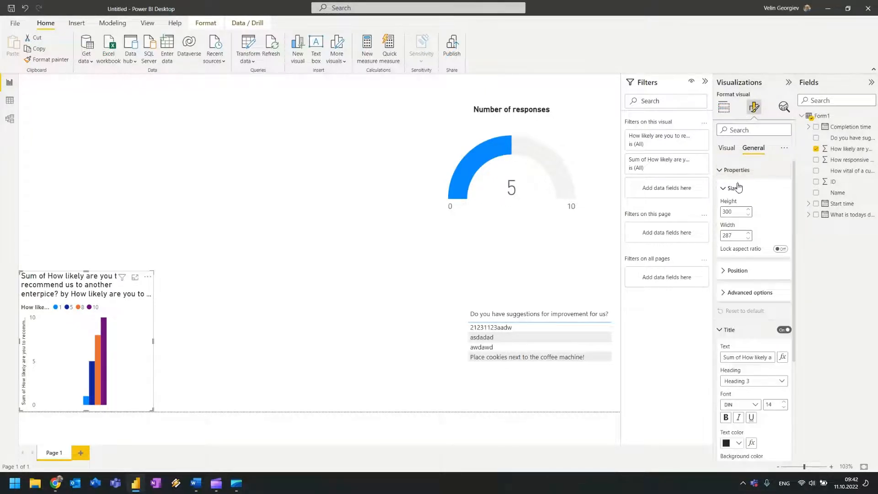
pyautogui.click(729, 149)
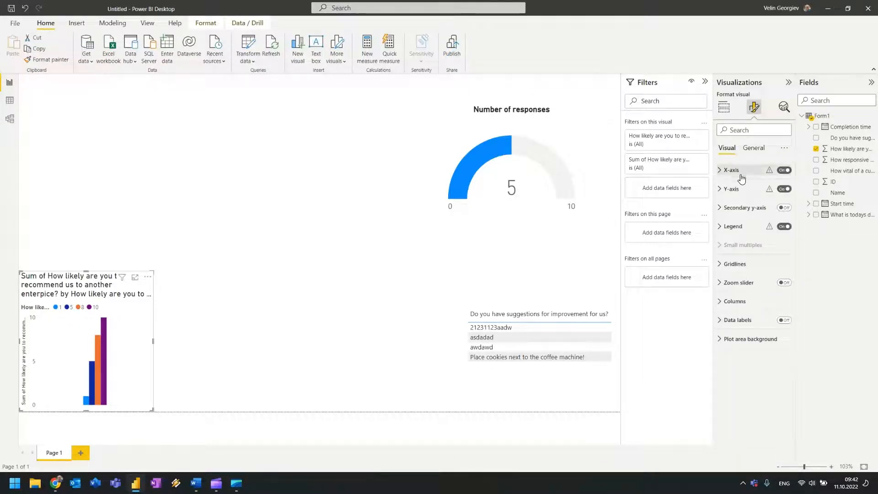
pyautogui.click(752, 148)
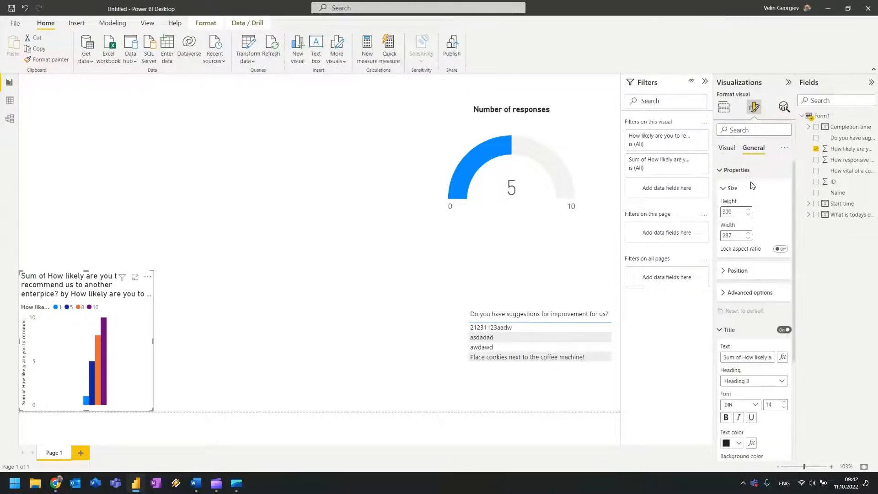
pyautogui.click(723, 174)
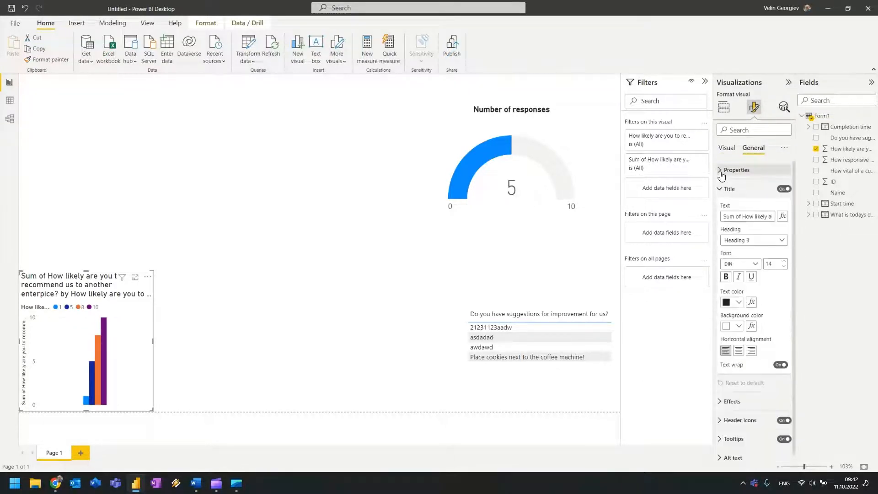
# Shorten the chart title to 'How likely are you to recommend us to anothother company?'.
pyautogui.moveTo(745, 215); pyautogui.dragTo(773, 218)
pyautogui.press('BackSpace')
pyautogui.click(746, 217)
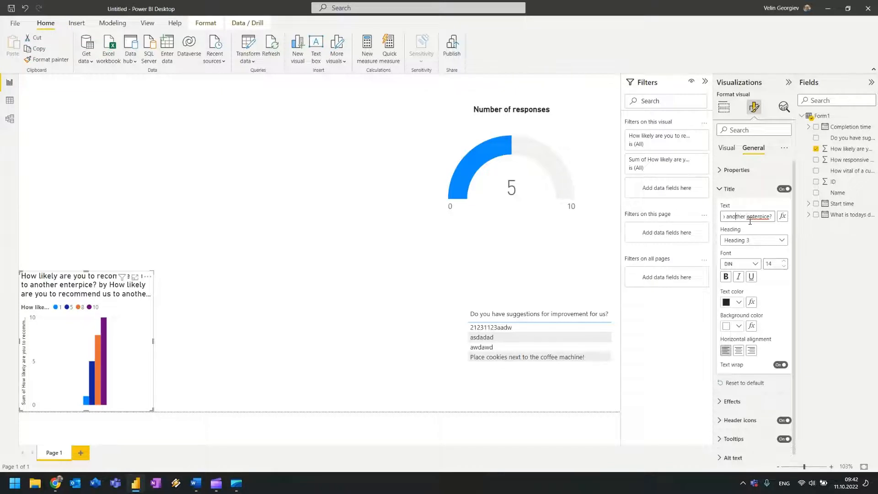
pyautogui.press('Left')
pyautogui.press('Left')
pyautogui.press('Left')
pyautogui.press('Left')
pyautogui.press('Left')
pyautogui.press('Left')
pyautogui.press('Left')
pyautogui.press('Left')
pyautogui.press('Left')
pyautogui.press('Left')
pyautogui.press('Left')
pyautogui.press('Left')
pyautogui.press('Left')
pyautogui.press('Left')
pyautogui.press('Left')
pyautogui.press('Left')
pyautogui.press('Left')
pyautogui.moveTo(762, 216); pyautogui.dragTo(876, 235)
pyautogui.press('BackSpace')
pyautogui.moveTo(771, 217); pyautogui.dragTo(847, 233)
pyautogui.press('BackSpace')
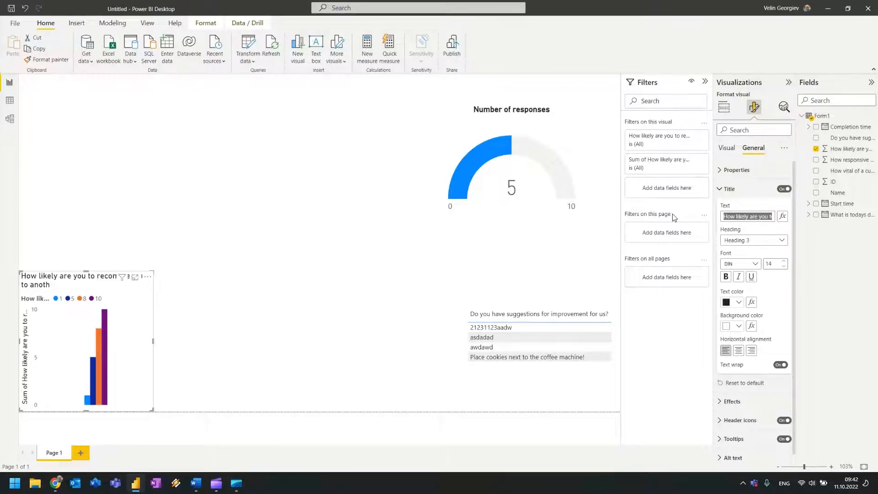
pyautogui.press('Right')
pyautogui.press('BackSpace')
pyautogui.press('BackSpace')
pyautogui.press('BackSpace')
pyautogui.press('BackSpace')
pyautogui.press('BackSpace')
pyautogui.press('BackSpace')
pyautogui.press('BackSpace')
pyautogui.press('BackSpace')
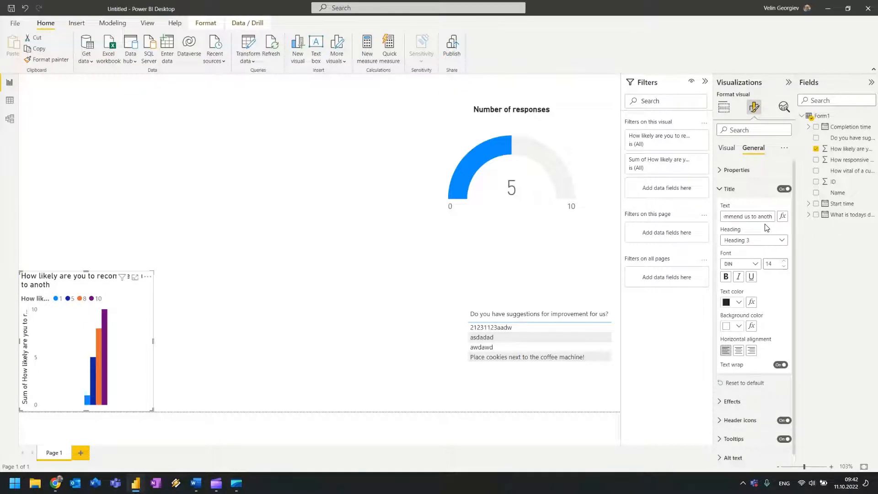
pyautogui.write('other company)')
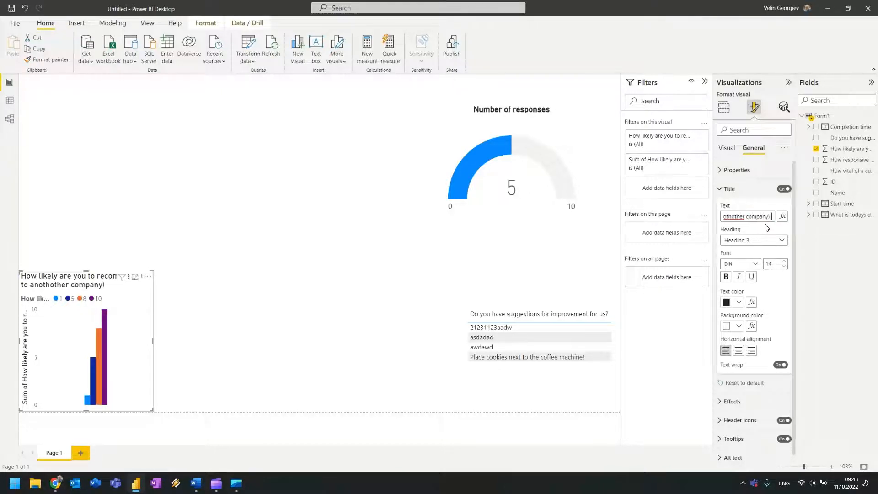
pyautogui.hotkey('alt', 'shift')
pyautogui.hotkey('alt', 'shift')
pyautogui.press('BackSpace')
pyautogui.write('?')
# Centre the chart title and make it bold.
pyautogui.click(738, 349)
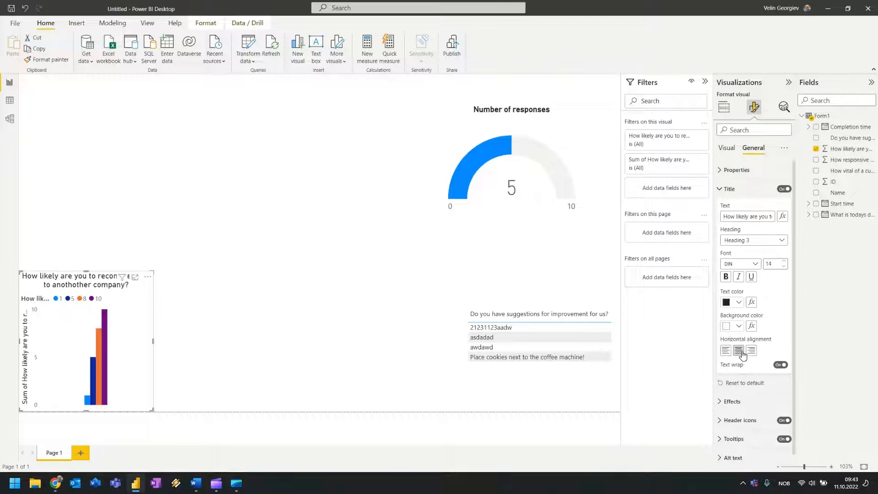
pyautogui.click(725, 276)
pyautogui.click(338, 266)
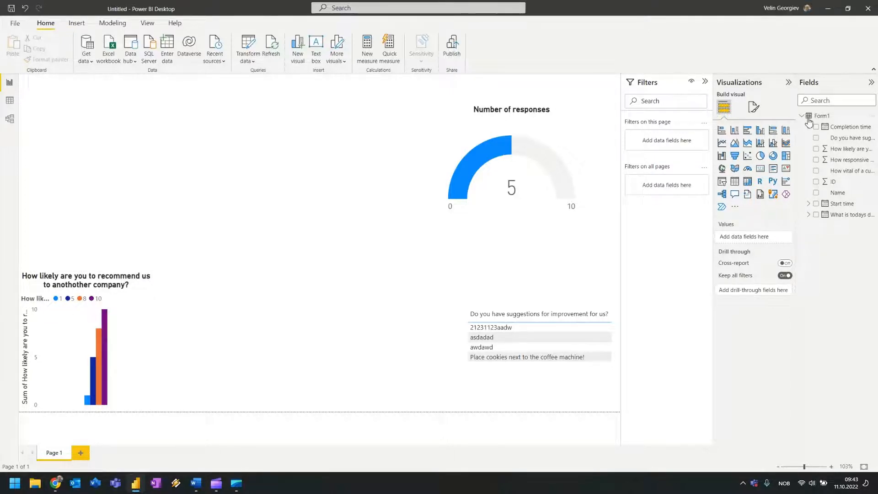
# Remove the How likely field from the chart's Column legend and add it back.
pyautogui.click(754, 107)
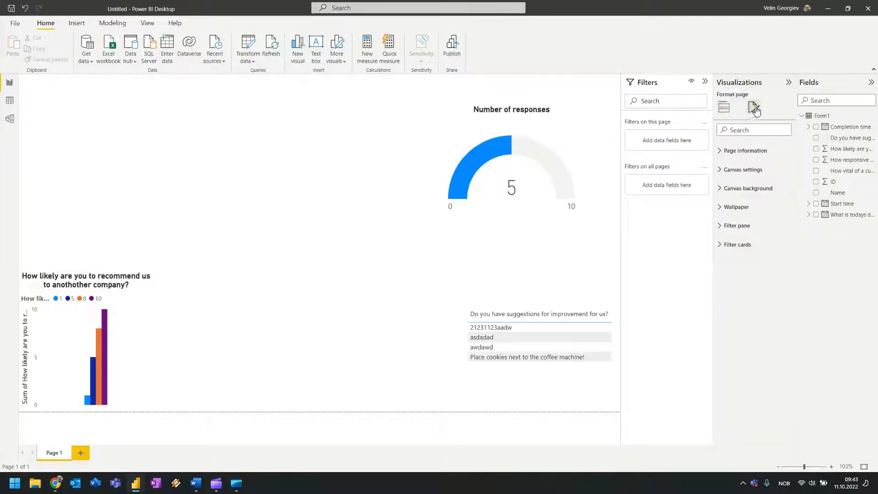
pyautogui.click(148, 344)
pyautogui.click(179, 316)
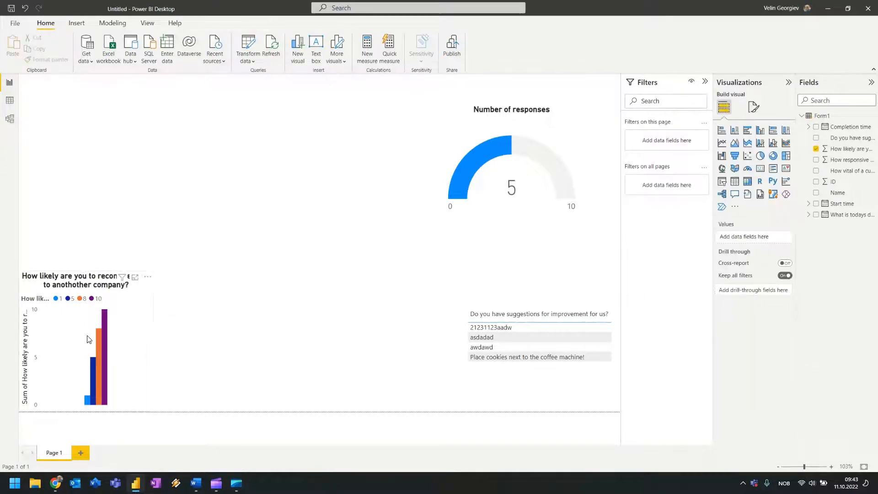
pyautogui.click(87, 335)
pyautogui.click(756, 109)
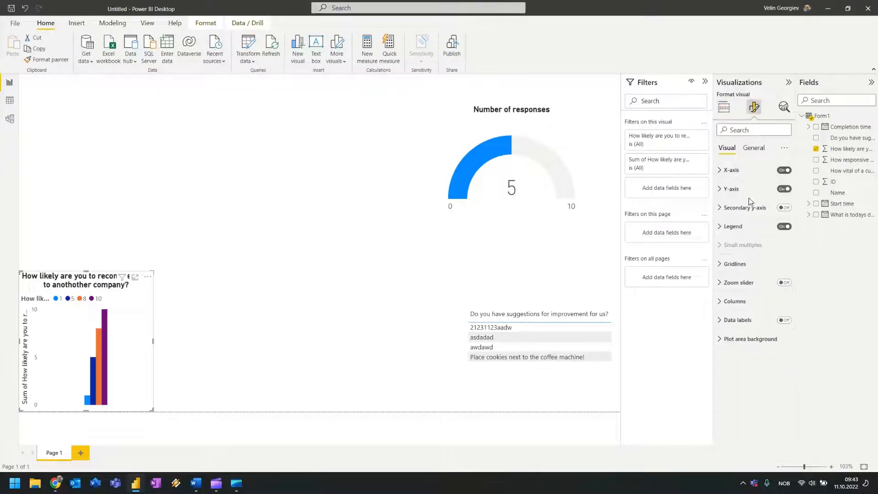
pyautogui.click(753, 149)
pyautogui.click(734, 149)
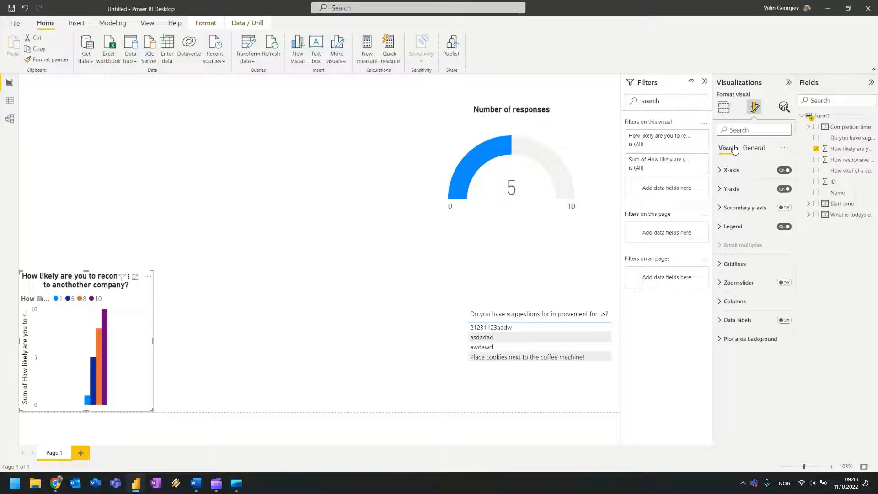
pyautogui.click(724, 107)
pyautogui.click(780, 321)
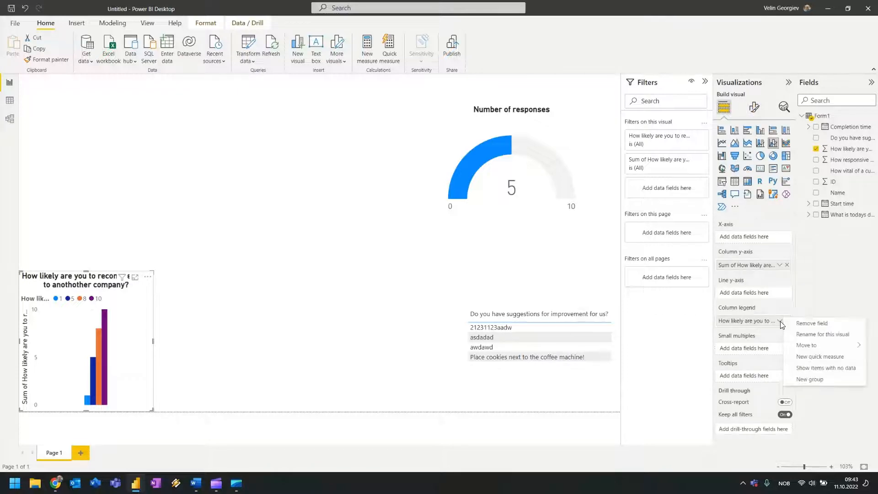
pyautogui.click(829, 326)
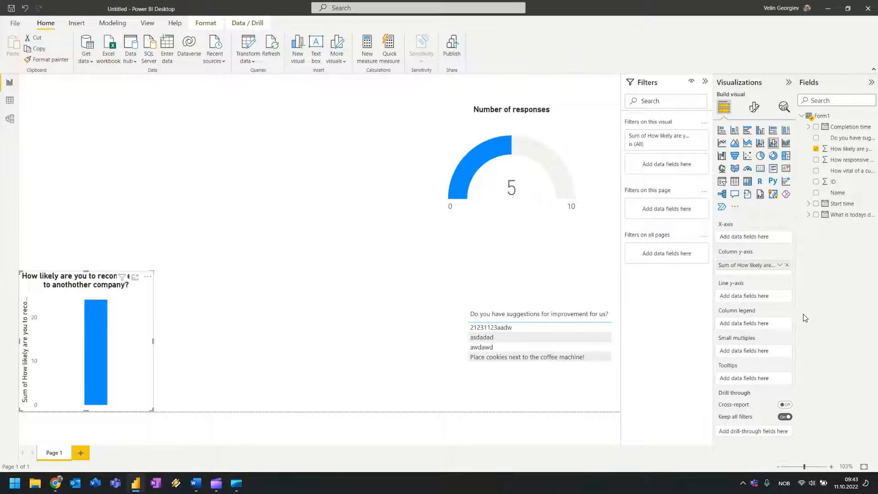
pyautogui.moveTo(841, 149); pyautogui.dragTo(751, 328)
# Rename the legend field to 'Marks' for this visual only.
pyautogui.click(779, 321)
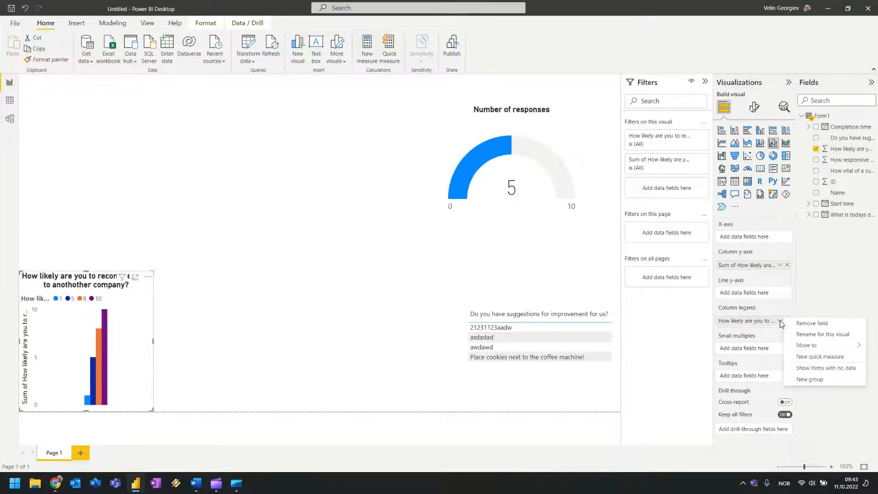
pyautogui.moveTo(829, 343)
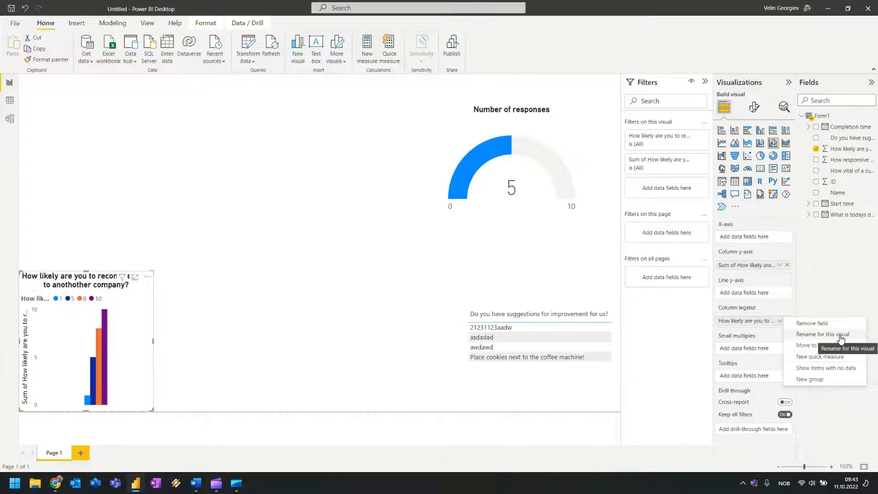
pyautogui.click(824, 334)
pyautogui.click(732, 321)
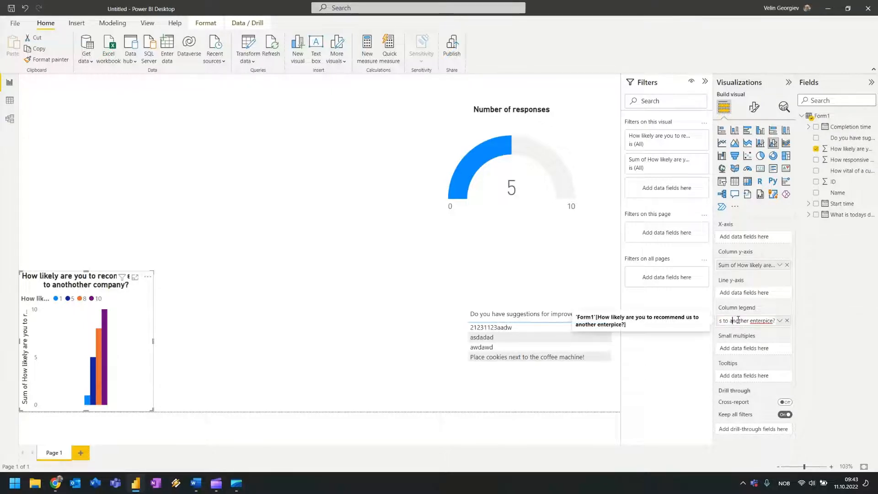
pyautogui.press('BackSpace')
pyautogui.press('BackSpace')
pyautogui.press('BackSpace')
pyautogui.press('BackSpace')
pyautogui.press('BackSpace')
pyautogui.press('BackSpace')
pyautogui.press('BackSpace')
pyautogui.press('BackSpace')
pyautogui.press('BackSpace')
pyautogui.press('BackSpace')
pyautogui.press('BackSpace')
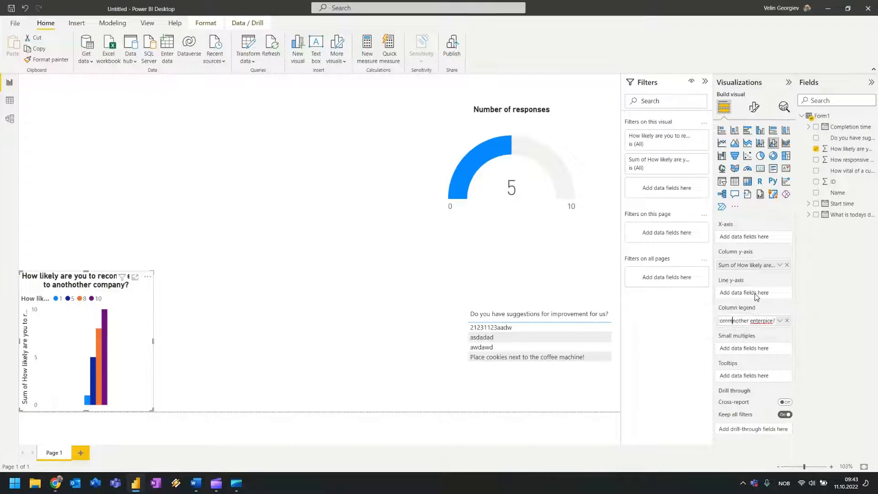
pyautogui.press('BackSpace')
pyautogui.press('BackSpace')
pyautogui.hotkey('shift', 'Right')
pyautogui.hotkey('shift', 'Right')
pyautogui.hotkey('shift', 'Right')
pyautogui.hotkey('shift', 'Right')
pyautogui.hotkey('shift', 'Right')
pyautogui.hotkey('shift', 'Right')
pyautogui.hotkey('shift', 'Right')
pyautogui.hotkey('shift', 'Right')
pyautogui.hotkey('shift', 'Right')
pyautogui.hotkey('shift', 'Right')
pyautogui.hotkey('shift', 'Right')
pyautogui.hotkey('shift', 'Right')
pyautogui.hotkey('shift', 'Right')
pyautogui.hotkey('shift', 'Right')
pyautogui.hotkey('shift', 'Right')
pyautogui.hotkey('shift', 'Right')
pyautogui.hotkey('shift', 'Right')
pyautogui.press('BackSpace')
pyautogui.press('Return')
pyautogui.click(281, 339)
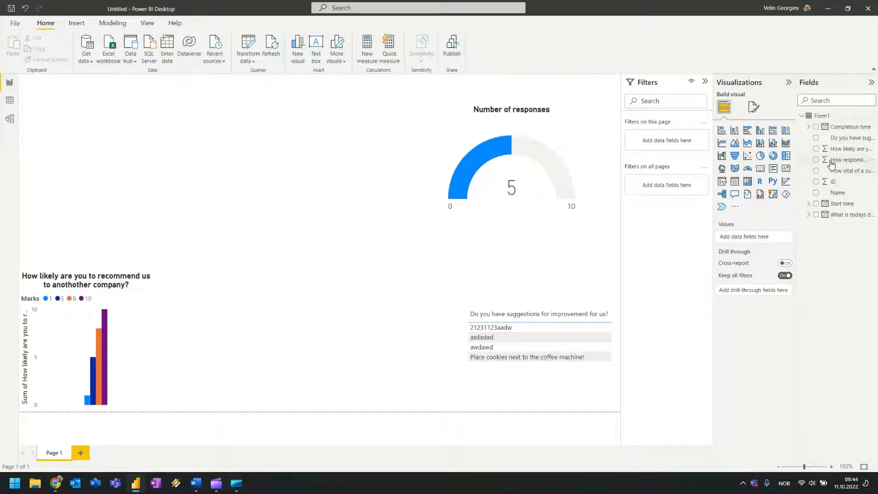
# Duplicate the likelihood chart and place the copy to its right.
pyautogui.click(152, 326)
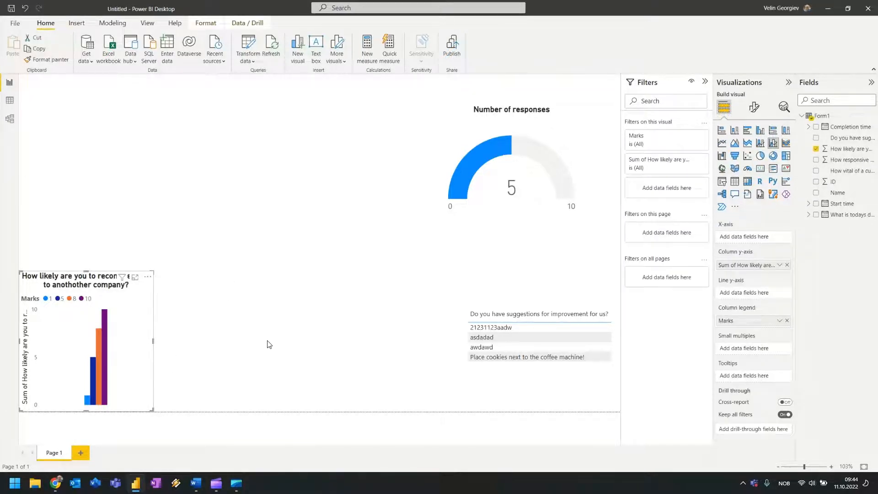
pyautogui.hotkey('ctrl', 'c')
pyautogui.click(207, 325)
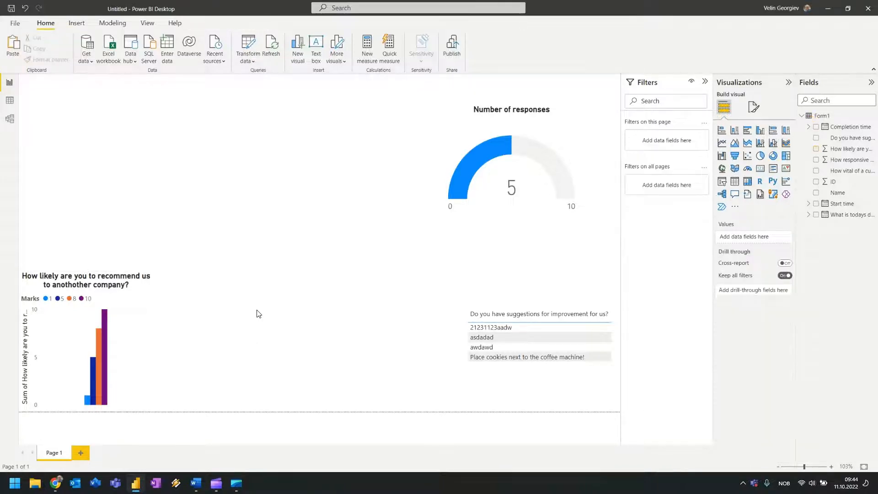
pyautogui.hotkey('ctrl', 'v')
pyautogui.moveTo(106, 339); pyautogui.dragTo(235, 339)
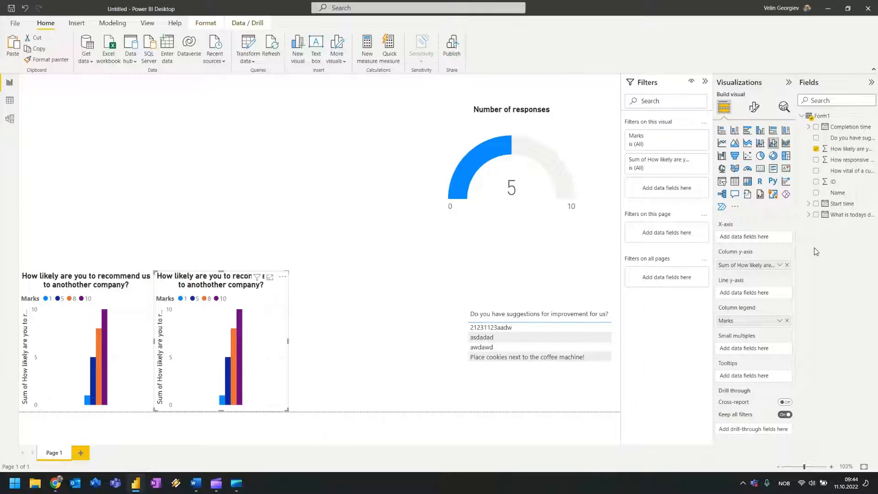
# Make the copy use How responsive are we? as legend and summed y-axis values.
pyautogui.click(816, 160)
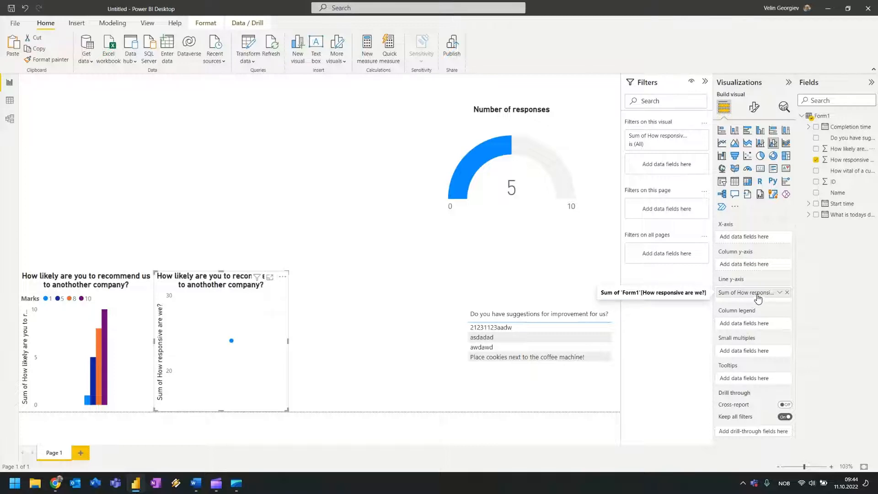
pyautogui.moveTo(842, 163); pyautogui.dragTo(760, 328)
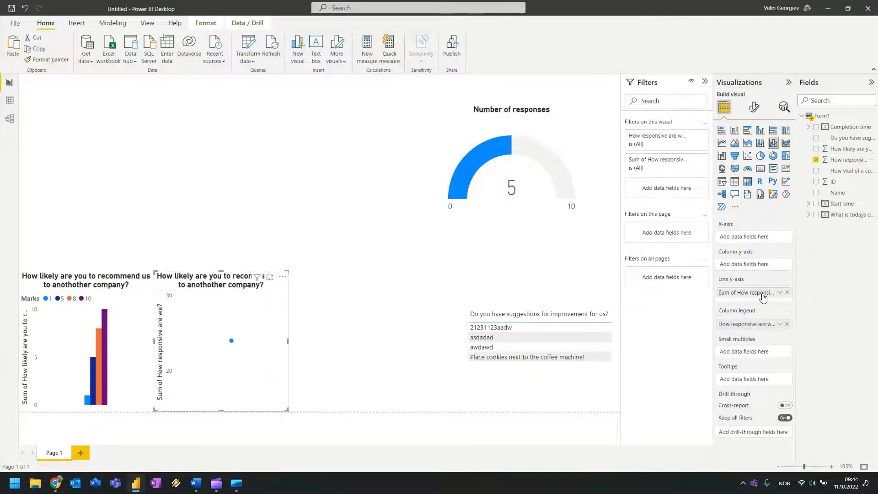
pyautogui.moveTo(758, 293); pyautogui.dragTo(752, 267)
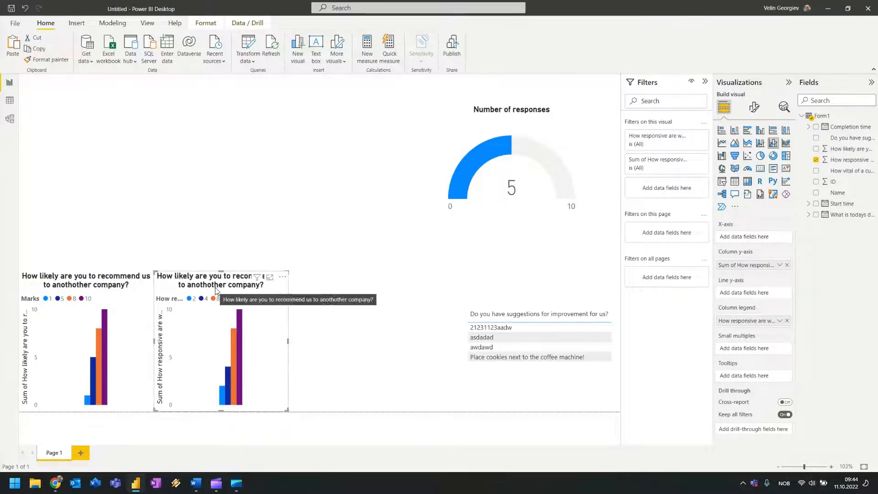
# Bring up the copied chart's Title settings under Format visual > General.
pyautogui.click(754, 108)
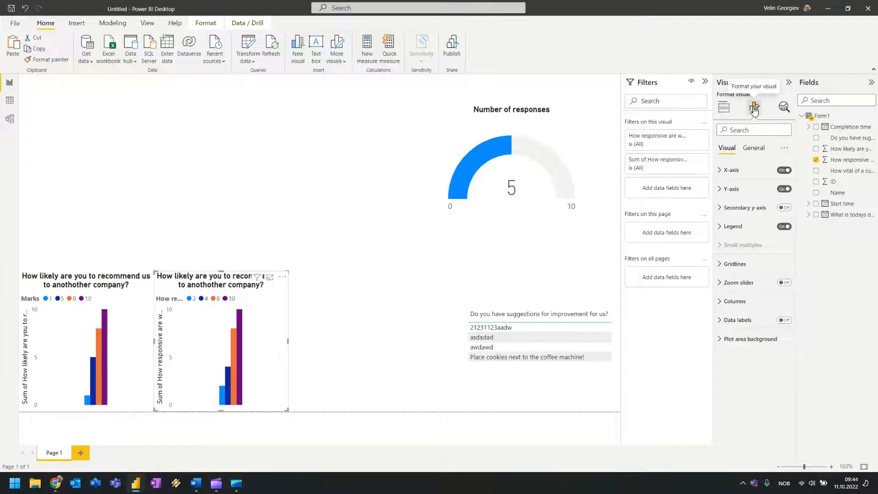
pyautogui.click(754, 148)
pyautogui.click(730, 170)
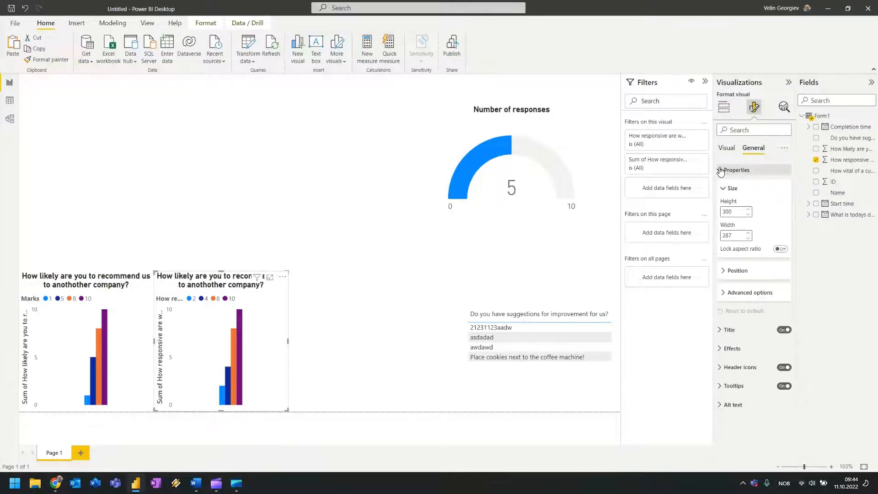
pyautogui.click(721, 171)
pyautogui.click(722, 170)
pyautogui.click(723, 293)
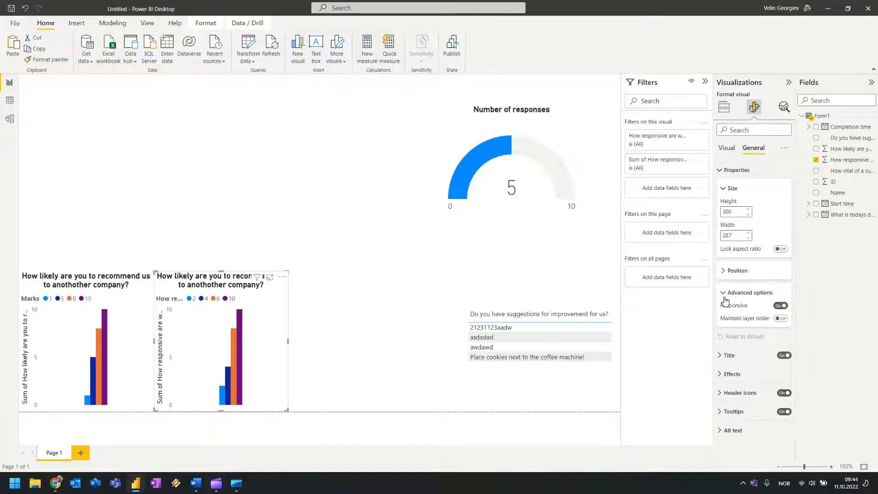
pyautogui.click(722, 293)
pyautogui.click(717, 331)
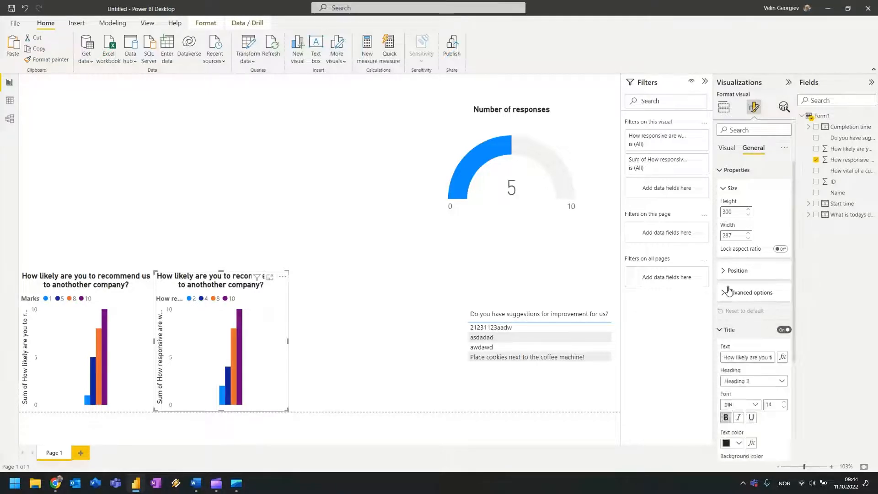
pyautogui.click(722, 176)
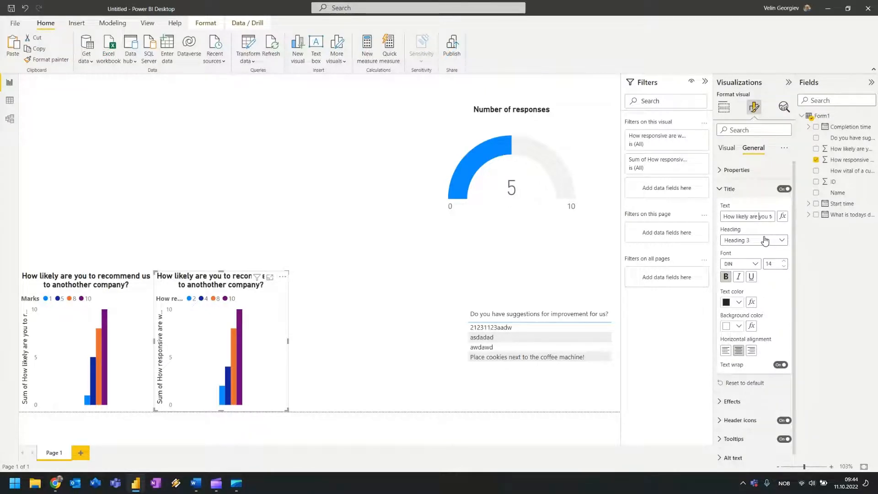
# Correct the title typo 'anothother' to 'another'.
pyautogui.press('Right')
pyautogui.press('Right')
pyautogui.press('Right')
pyautogui.press('Right')
pyautogui.press('Right')
pyautogui.press('Right')
pyautogui.press('Right')
pyautogui.press('Right')
pyautogui.press('Right')
pyautogui.press('Right')
pyautogui.press('Right')
pyautogui.press('Right')
pyautogui.press('Right')
pyautogui.press('Right')
pyautogui.press('Right')
pyautogui.press('Right')
pyautogui.press('Right')
pyautogui.press('Right')
pyautogui.press('Right')
pyautogui.press('Right')
pyautogui.press('Right')
pyautogui.press('Right')
pyautogui.press('Right')
pyautogui.press('Right')
pyautogui.press('Right')
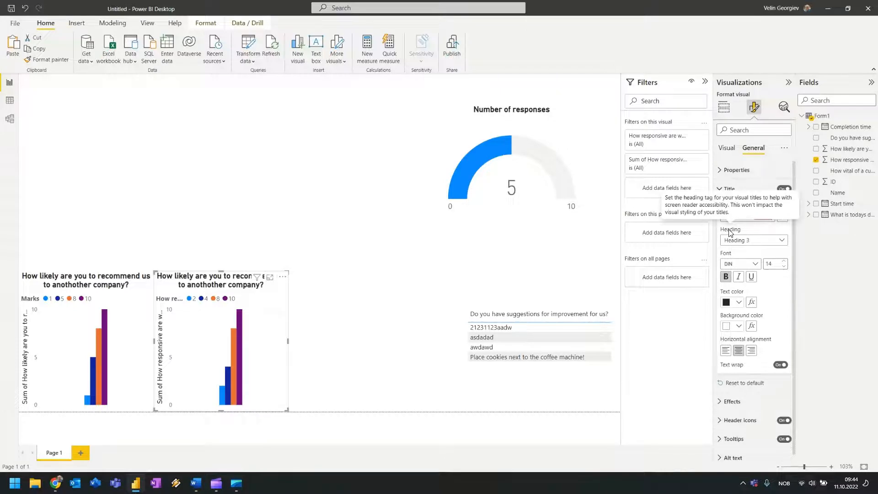
pyautogui.press('Right')
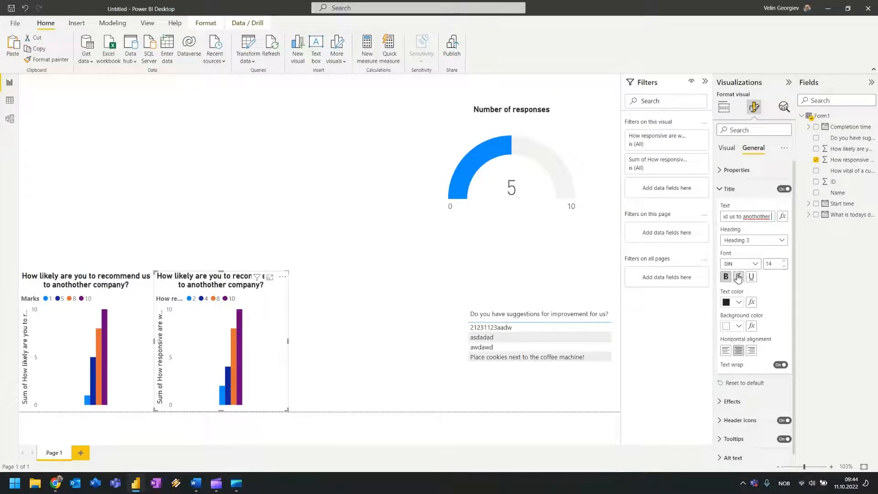
pyautogui.rightClick(762, 215)
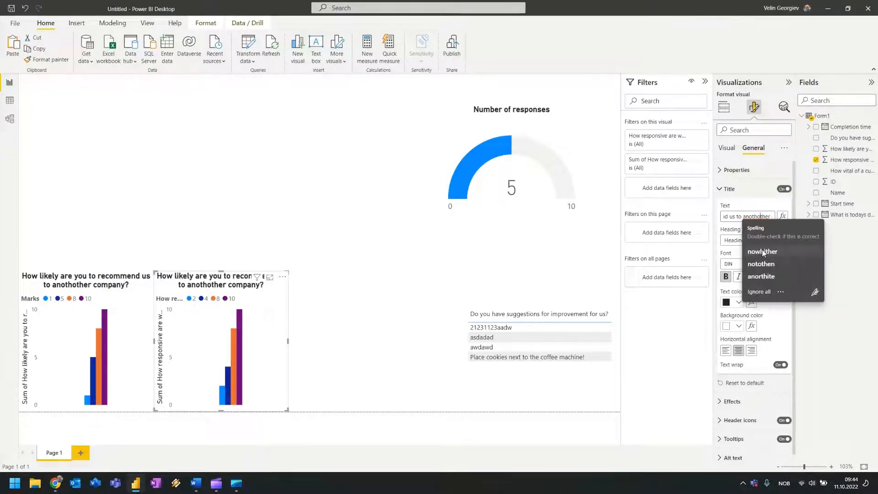
pyautogui.click(830, 220)
pyautogui.press('BackSpace')
pyautogui.write('e')
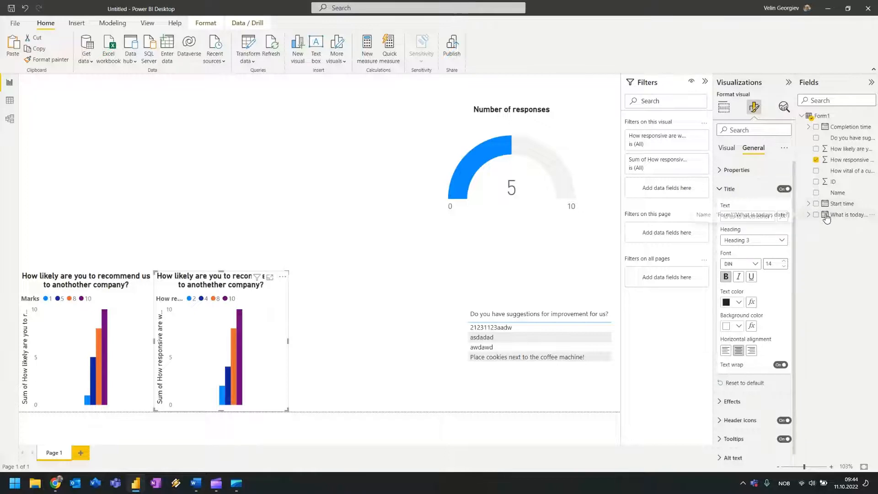
pyautogui.hotkey('shift', 'Right')
pyautogui.hotkey('shift', 'Right')
pyautogui.press('BackSpace')
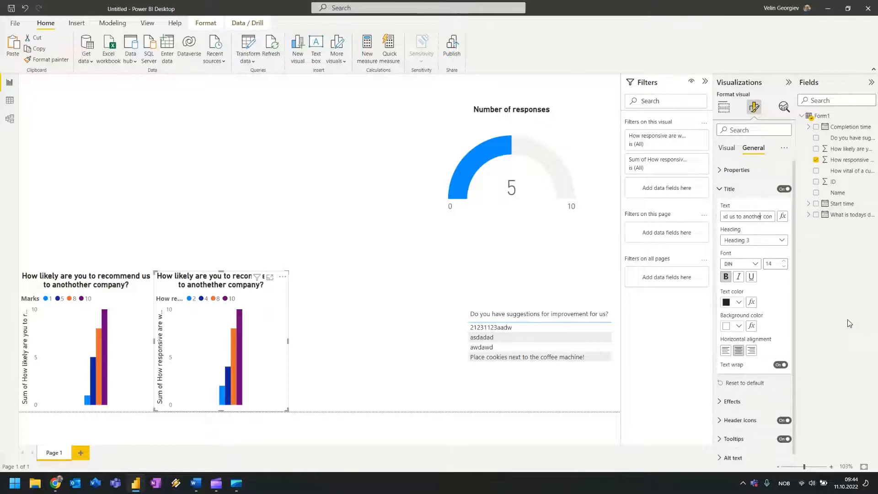
pyautogui.press('End')
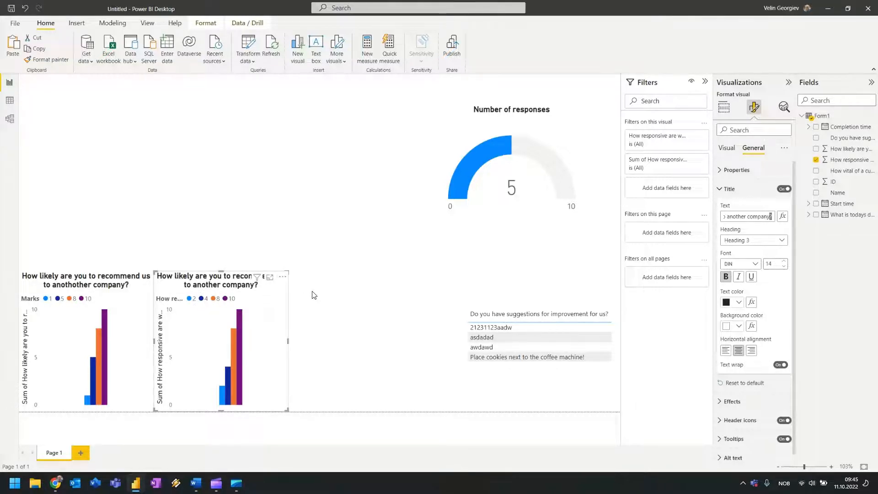
# Replace the title text with 'How responsive are we?'.
pyautogui.hotkey('shift', 'Left')
pyautogui.hotkey('shift', 'Left')
pyautogui.hotkey('shift', 'Left')
pyautogui.hotkey('shift', 'Left')
pyautogui.hotkey('shift', 'Left')
pyautogui.hotkey('shift', 'Left')
pyautogui.hotkey('shift', 'Left')
pyautogui.hotkey('shift', 'Left')
pyautogui.hotkey('shift', 'Left')
pyautogui.hotkey('shift', 'Left')
pyautogui.hotkey('shift', 'Left')
pyautogui.hotkey('shift', 'Left')
pyautogui.hotkey('shift', 'Left')
pyautogui.hotkey('shift', 'Left')
pyautogui.hotkey('shift', 'Left')
pyautogui.hotkey('shift', 'Left')
pyautogui.hotkey('shift', 'Left')
pyautogui.hotkey('shift', 'Left')
pyautogui.hotkey('shift', 'Left')
pyautogui.hotkey('shift', 'Left')
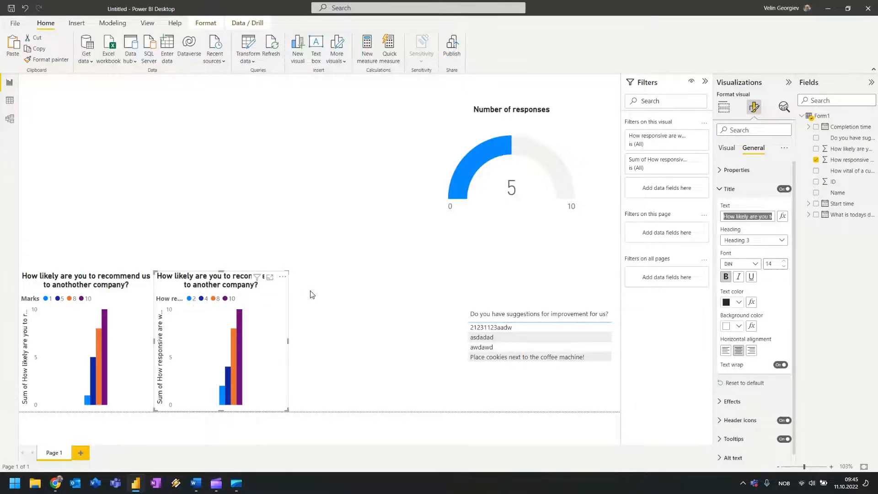
pyautogui.write('How respons')
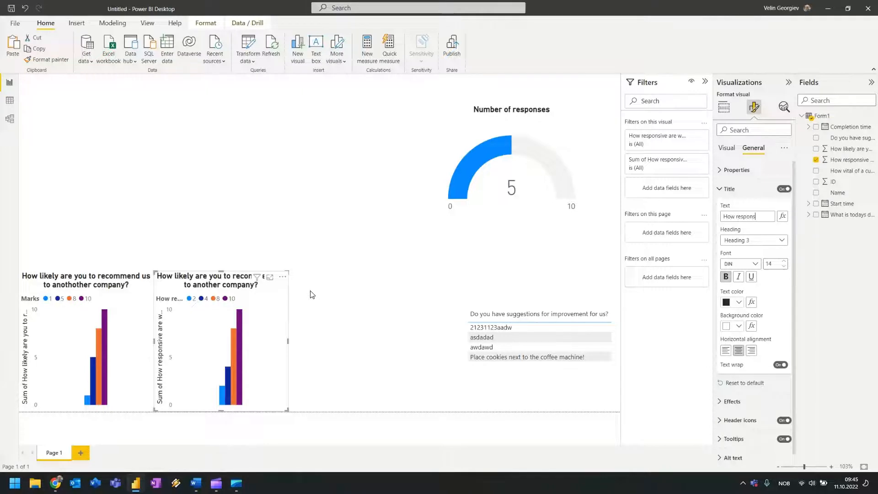
pyautogui.write('ive are we?')
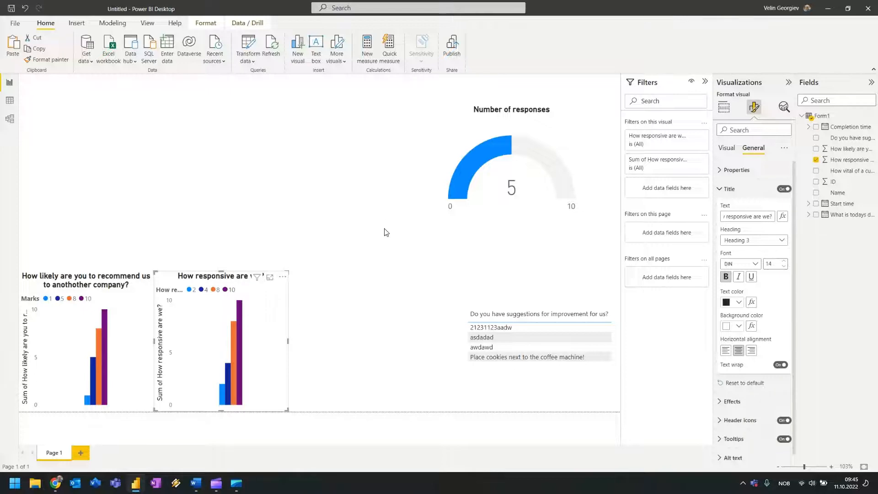
pyautogui.click(409, 264)
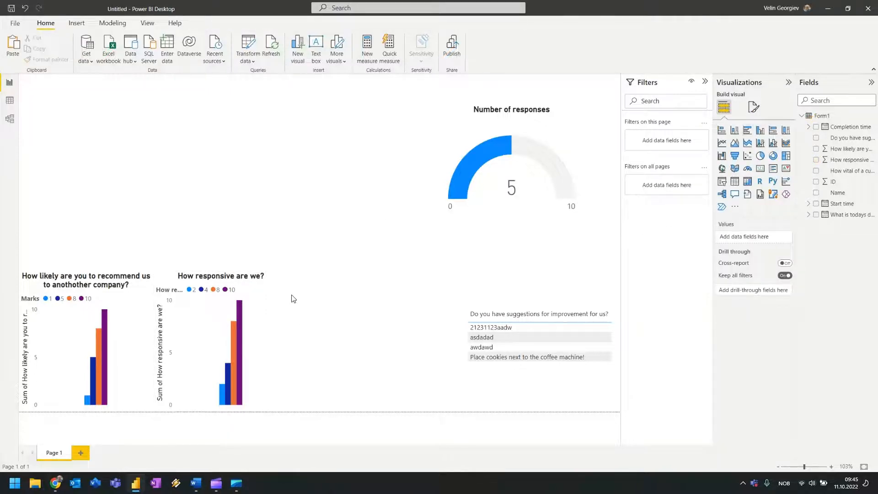
# Rename the responsiveness chart's legend field to 'Marks' for this visual.
pyautogui.click(178, 300)
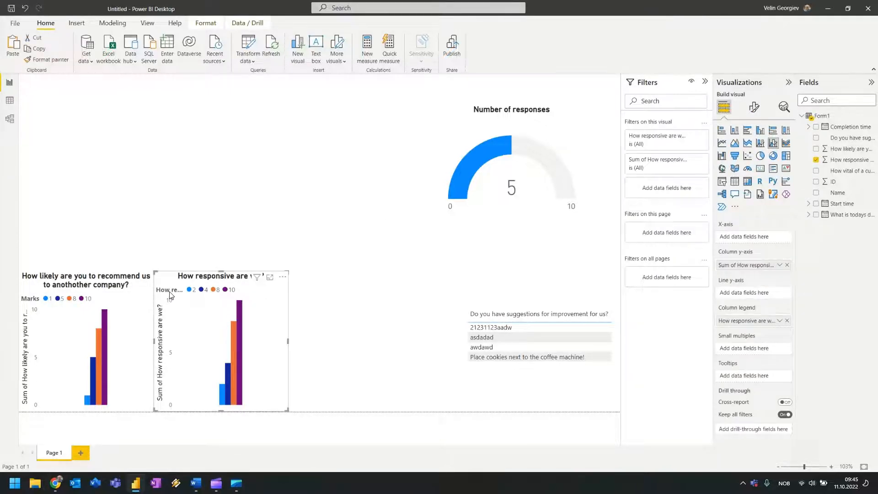
pyautogui.click(779, 321)
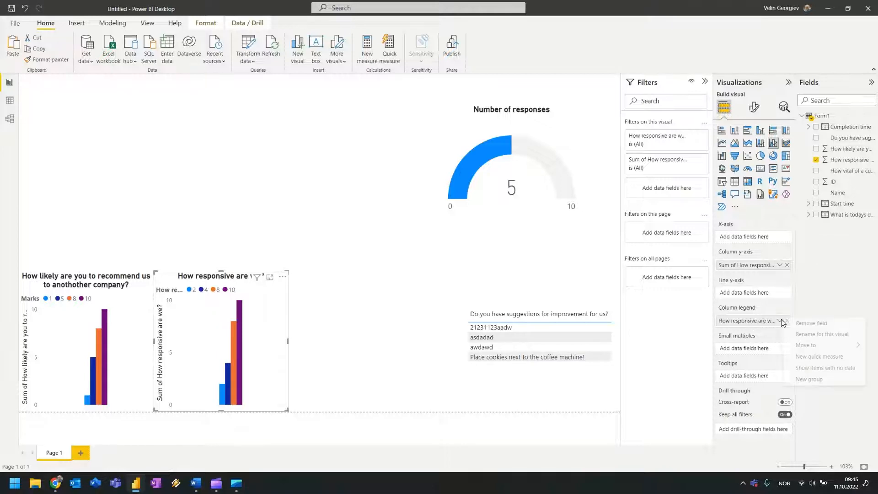
pyautogui.click(830, 334)
pyautogui.write('Ma')
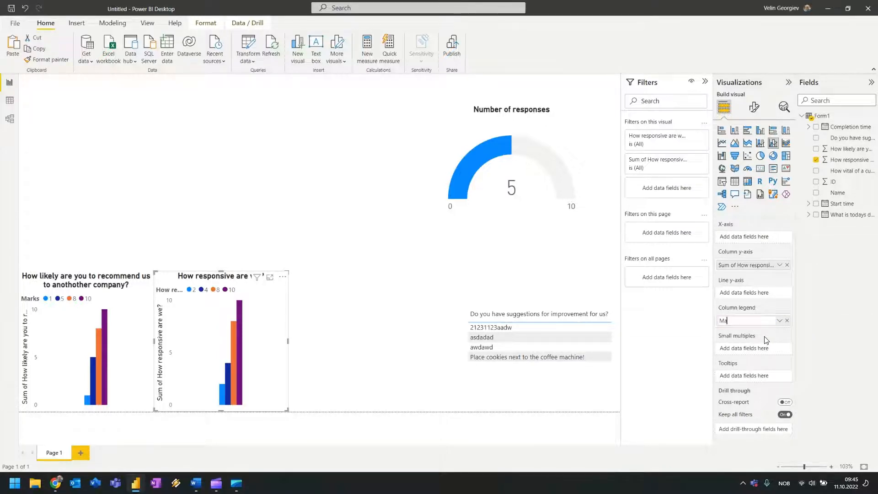
pyautogui.write('rks')
pyautogui.press('Escape')
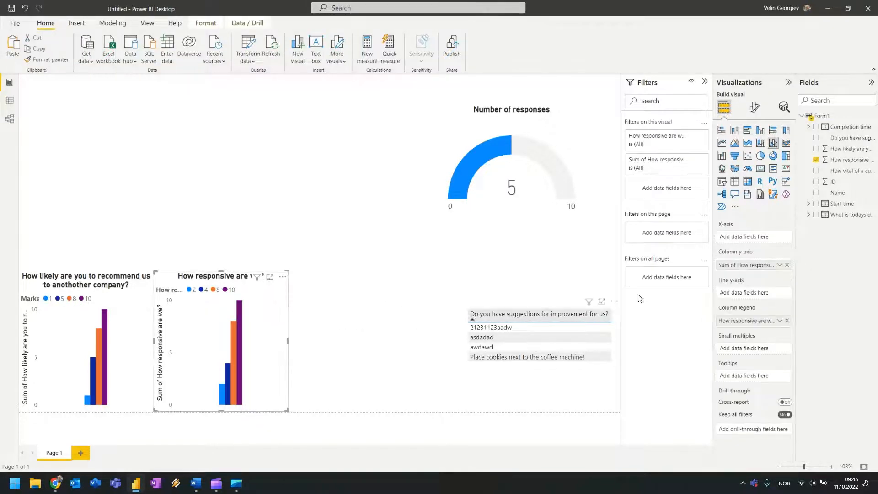
pyautogui.click(779, 320)
pyautogui.click(823, 333)
pyautogui.write('Marks')
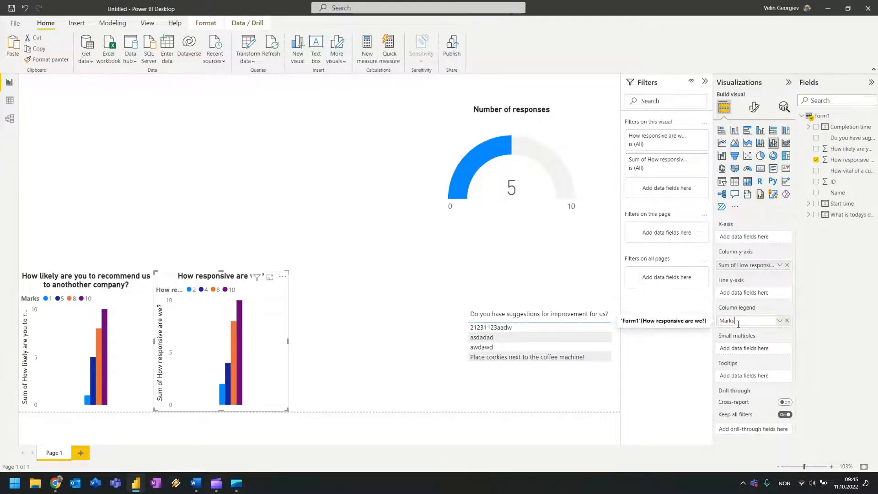
pyautogui.press('Return')
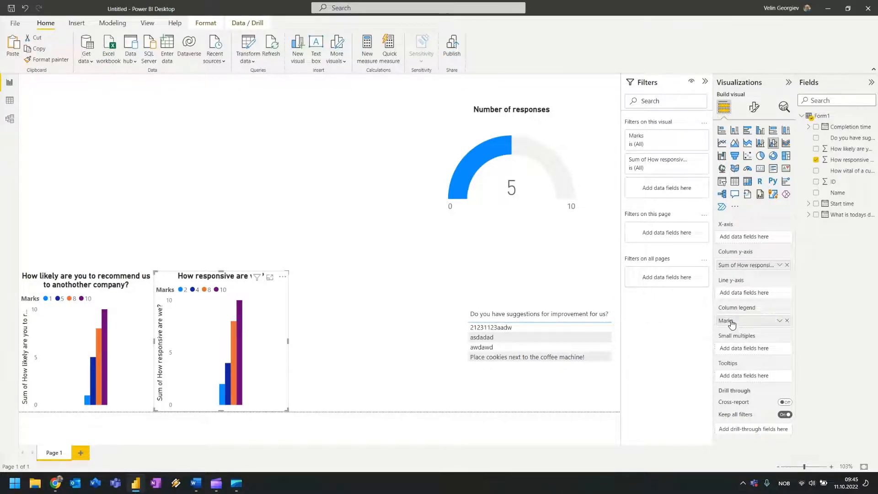
pyautogui.click(414, 319)
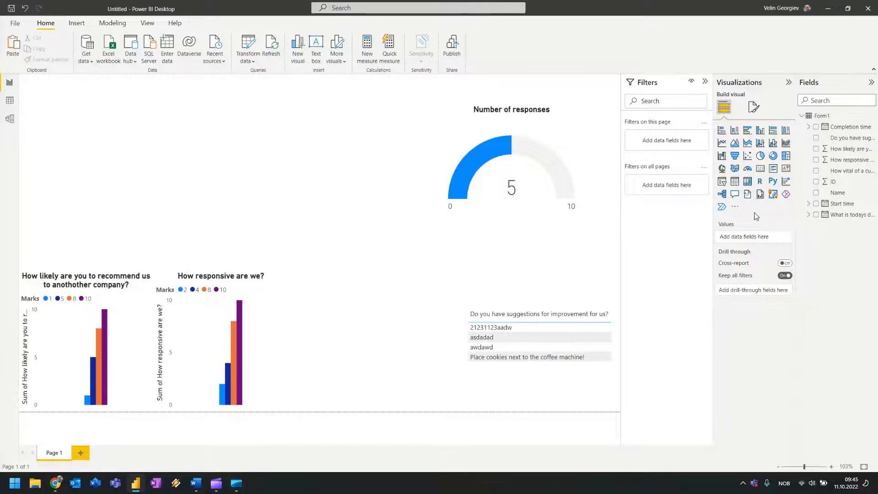
# Add a card showing the earliest What is todays date? value in the top-left corner.
pyautogui.click(760, 169)
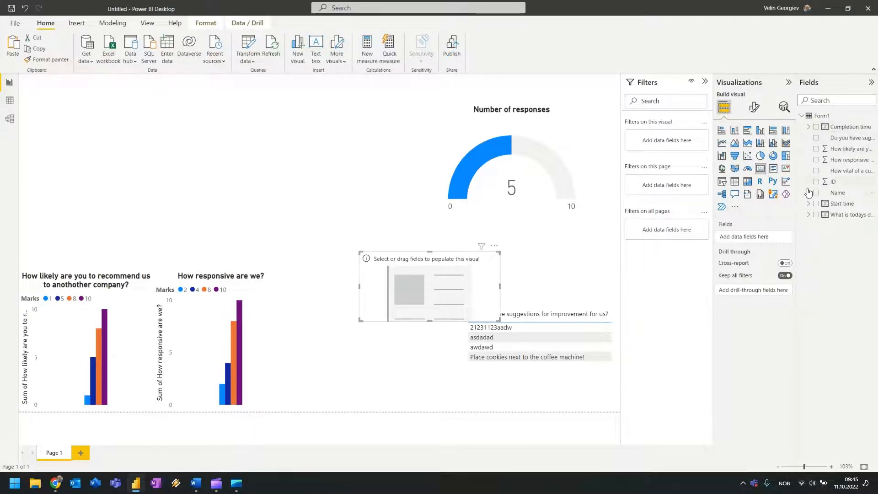
pyautogui.click(815, 215)
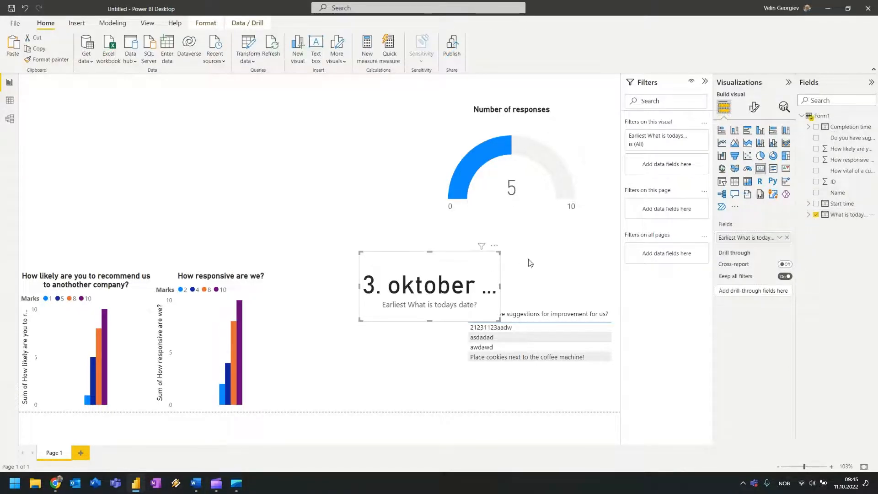
pyautogui.moveTo(404, 268); pyautogui.dragTo(127, 137)
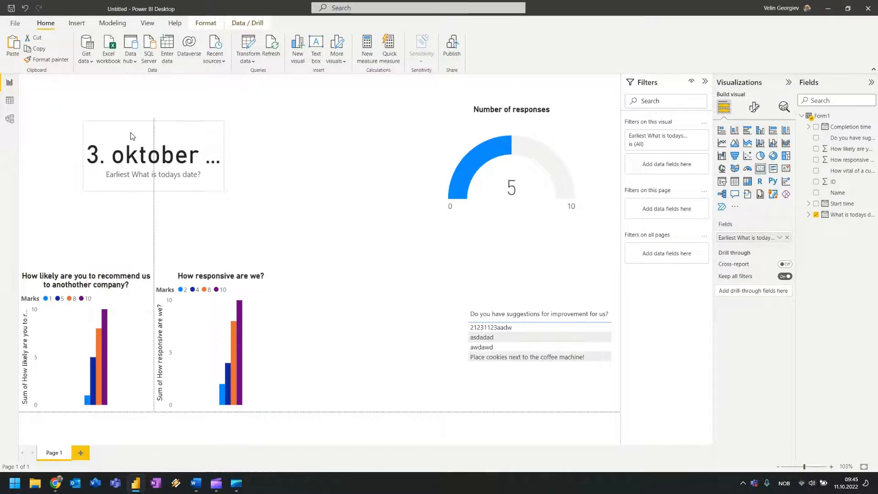
pyautogui.click(367, 147)
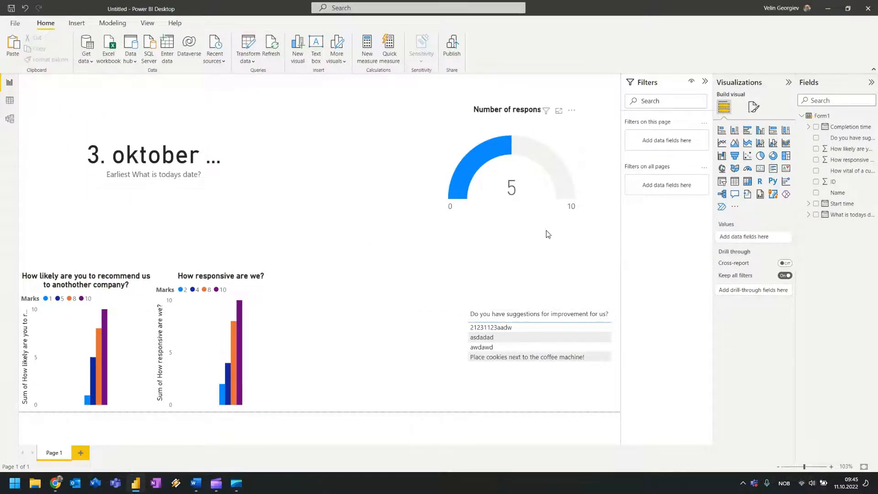
# Shift the suggestions table slightly to the left.
pyautogui.click(544, 312)
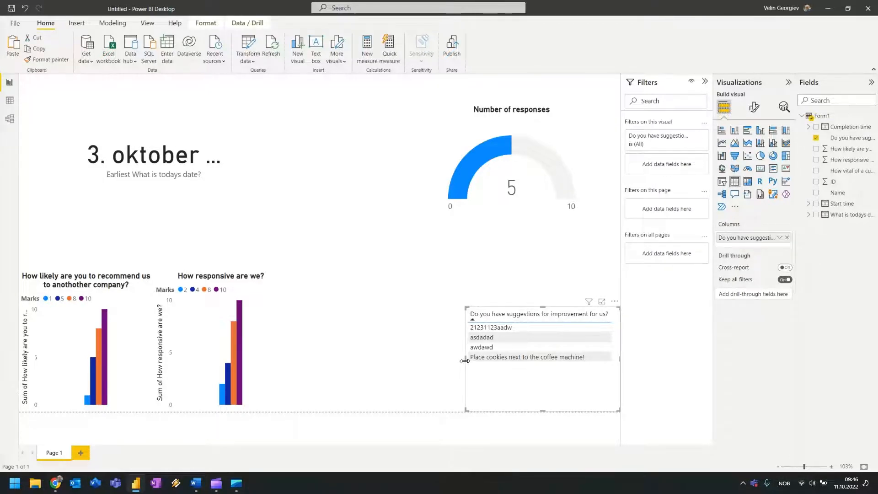
pyautogui.moveTo(551, 382); pyautogui.dragTo(520, 382)
pyautogui.click(357, 224)
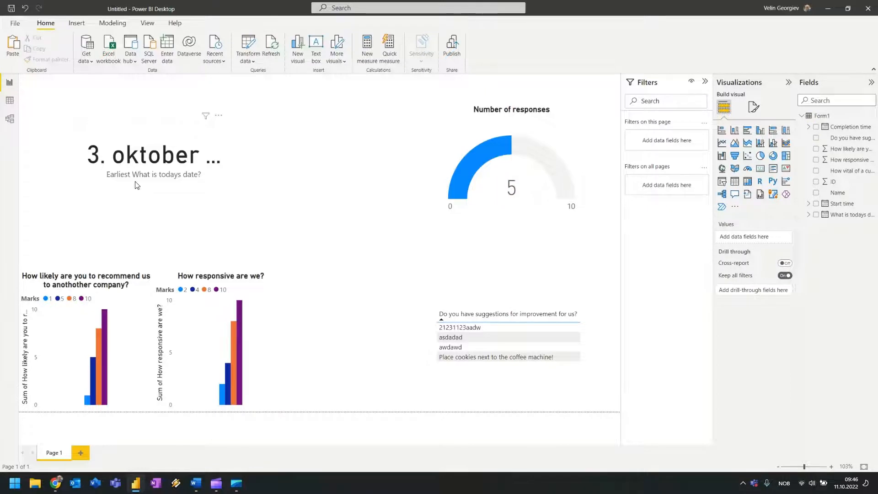
pyautogui.click(149, 184)
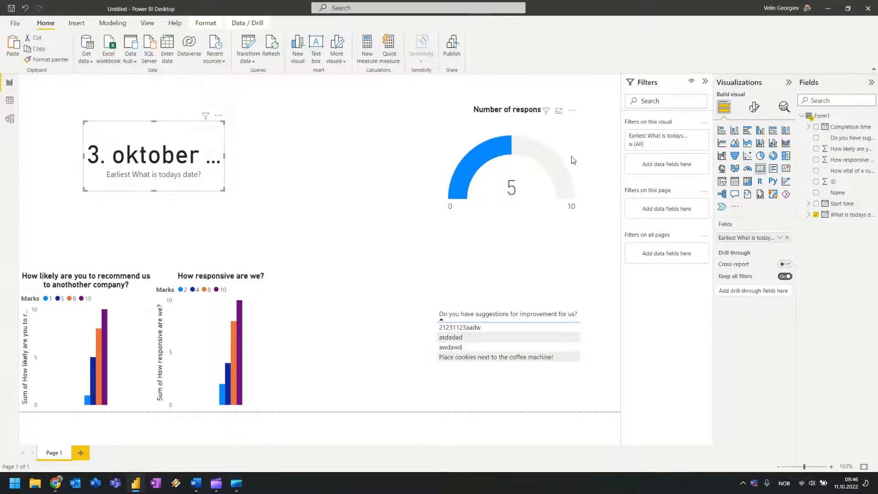
pyautogui.click(386, 192)
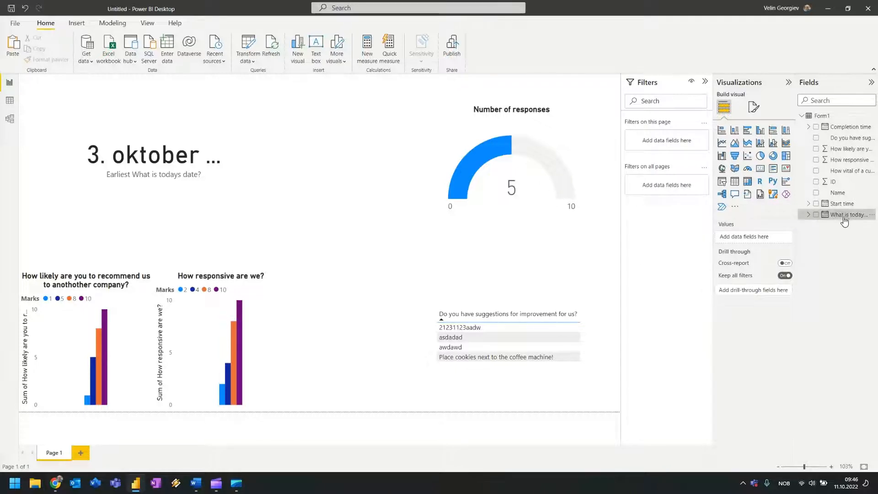
# Add What is todays date? as a page-level filter and delete the extra blank Page 2.
pyautogui.moveTo(844, 222); pyautogui.dragTo(673, 141)
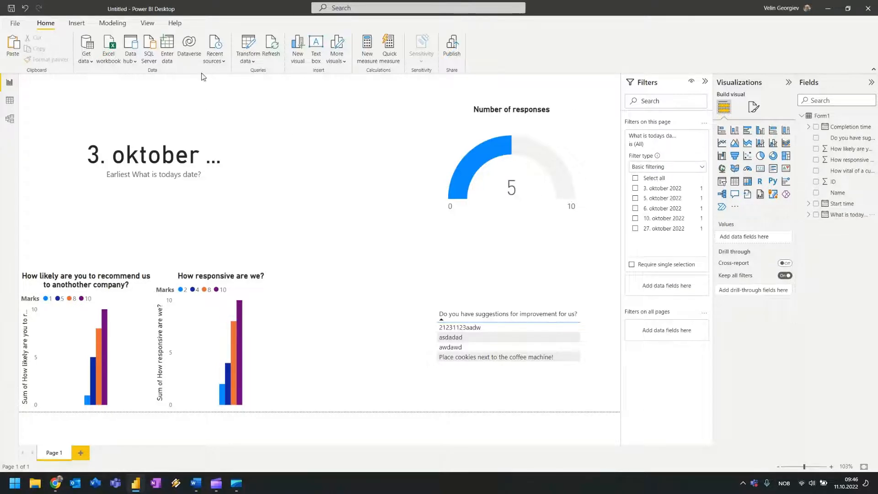
pyautogui.click(80, 454)
pyautogui.click(64, 454)
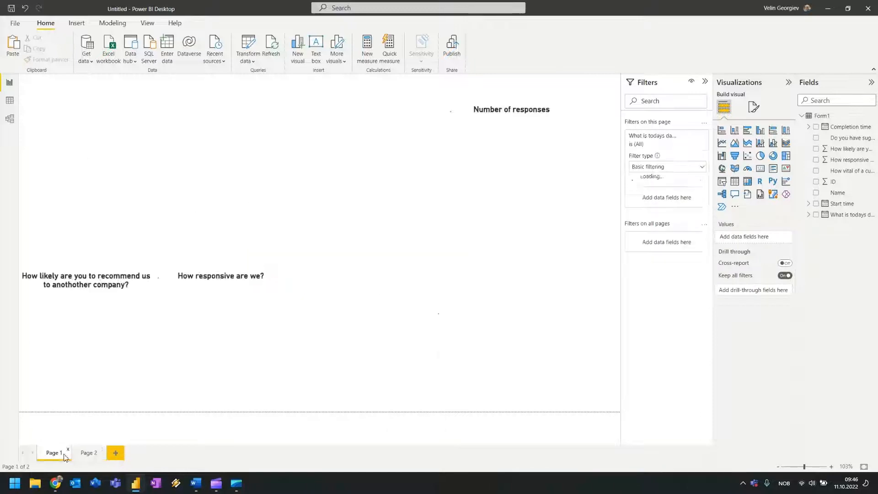
pyautogui.click(88, 453)
pyautogui.click(104, 449)
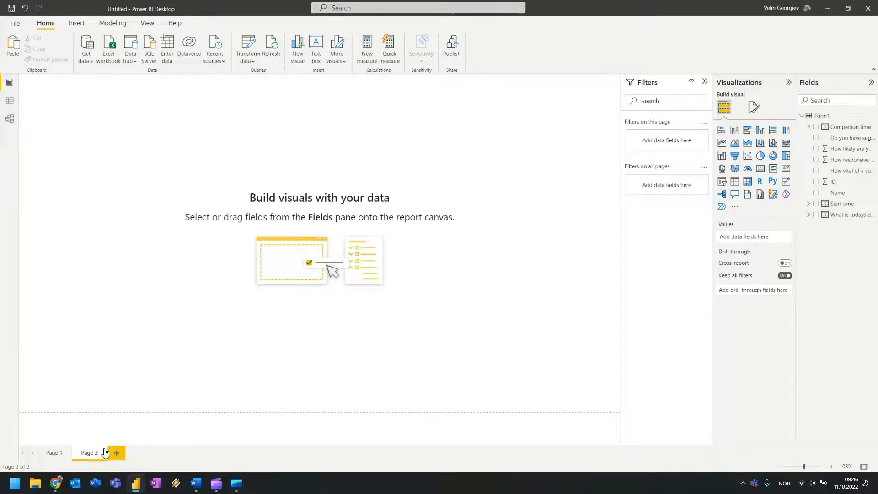
pyautogui.click(483, 262)
# Rename Page 1 to 'Visuals for purchasing'.
pyautogui.rightClick(55, 455)
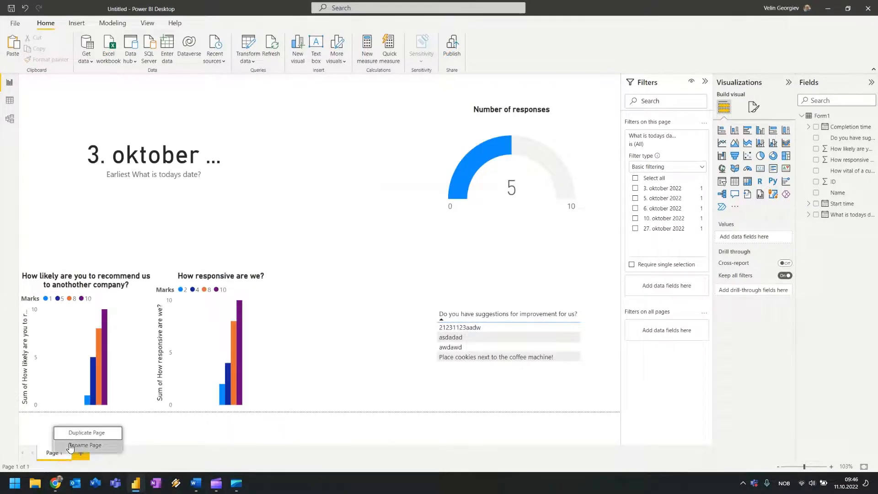
pyautogui.click(92, 448)
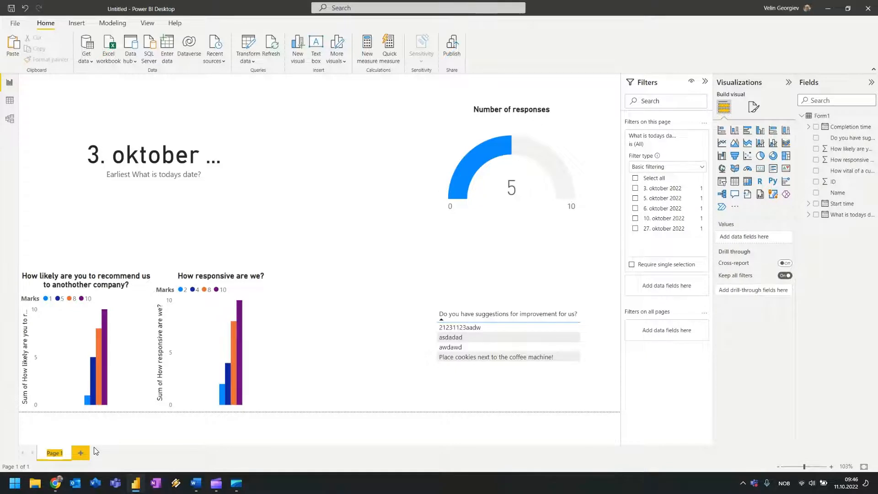
pyautogui.write('Visuals for purchasing')
pyautogui.press('Return')
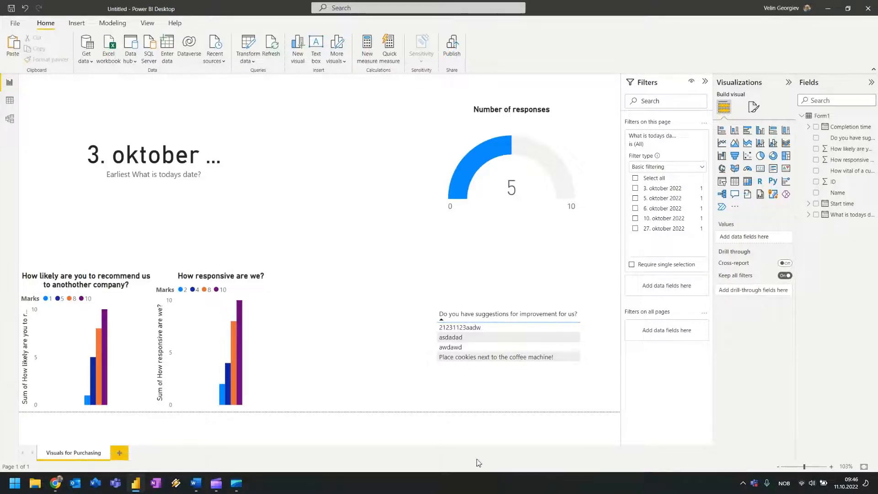
pyautogui.click(194, 176)
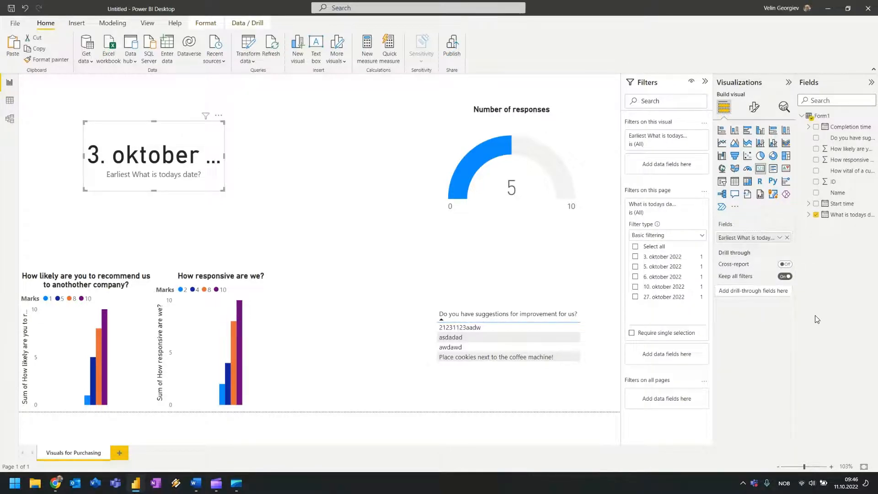
pyautogui.click(387, 252)
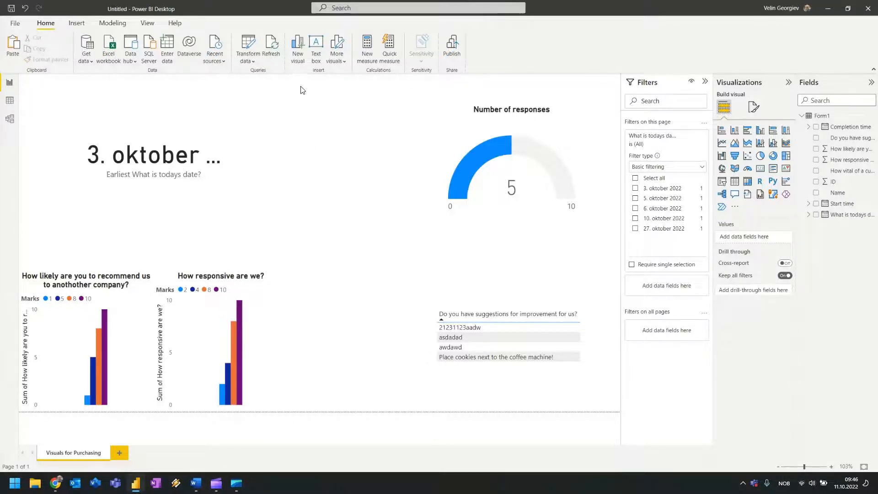
# Insert the probad logo picture from the Pictures folder onto the report.
pyautogui.click(75, 23)
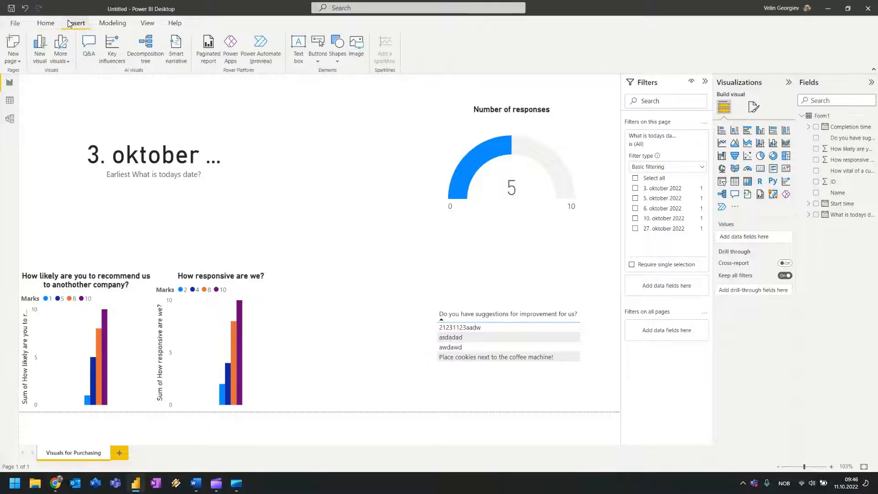
pyautogui.click(364, 50)
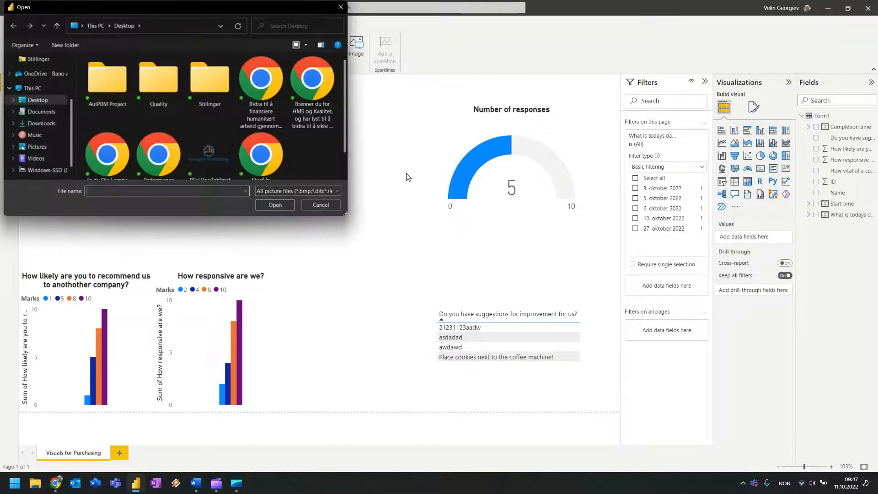
pyautogui.scroll(-1, 137, 115)
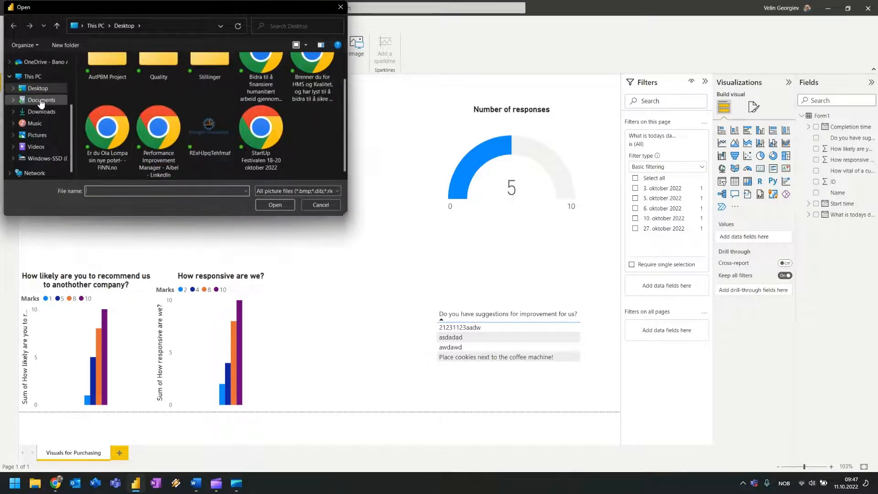
pyautogui.click(36, 147)
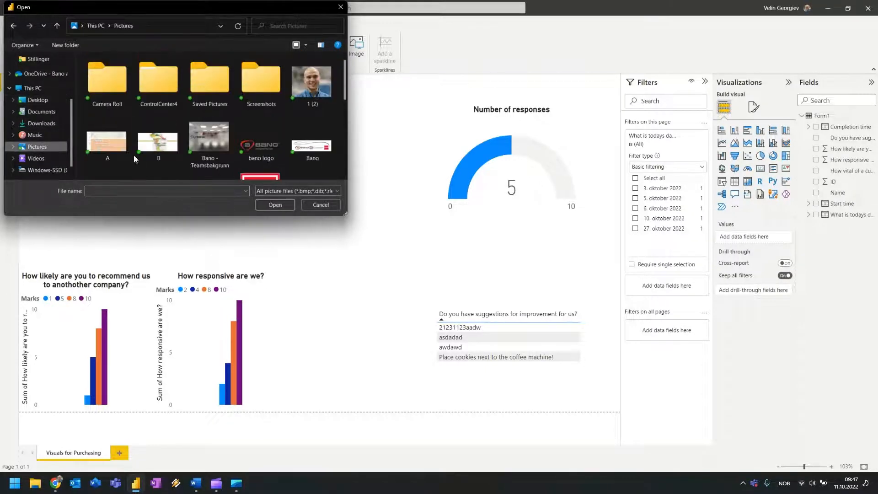
pyautogui.scroll(-1, 183, 138)
pyautogui.click(243, 144)
pyautogui.click(265, 204)
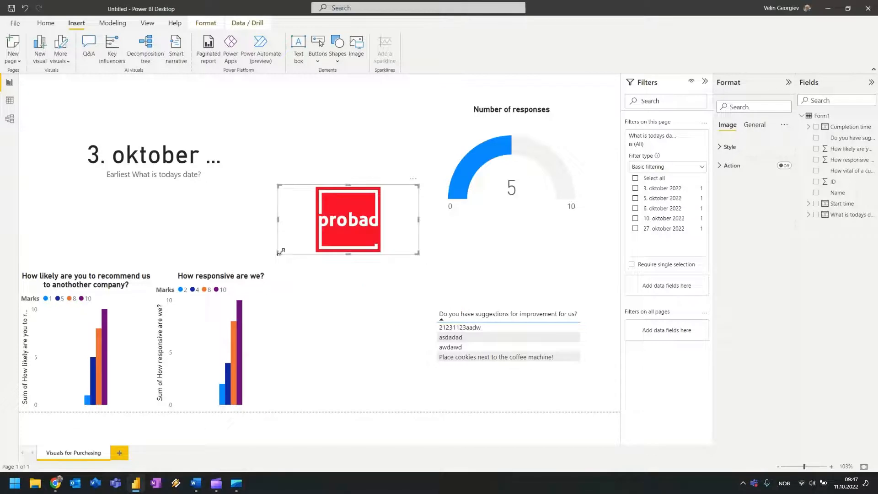
# Shrink the logo and place it in the page's top-right corner.
pyautogui.moveTo(278, 253); pyautogui.dragTo(378, 265)
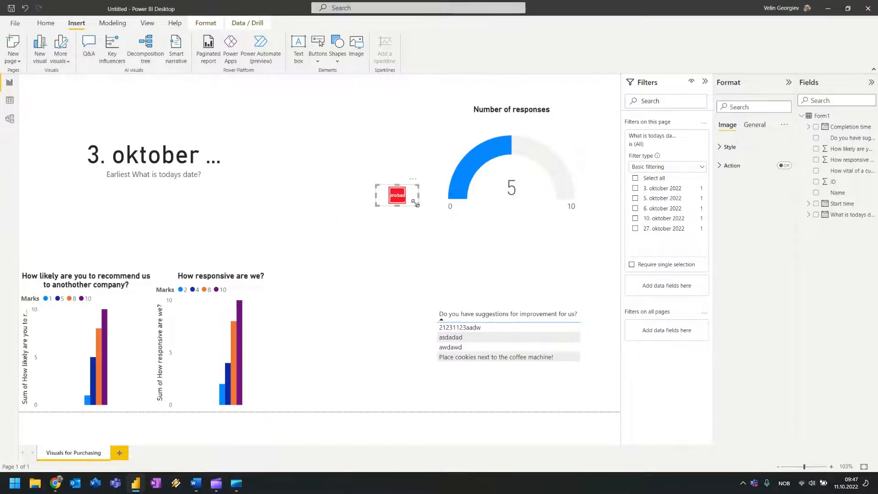
pyautogui.moveTo(418, 198); pyautogui.dragTo(608, 93)
pyautogui.click(359, 175)
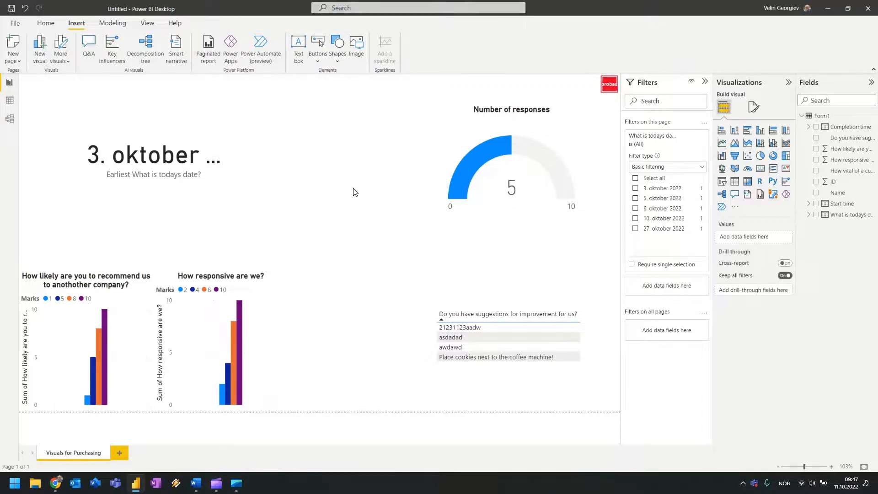
# Save the report to the Desktop folder with the file name 'Visuals for Purchasing'.
pyautogui.click(11, 8)
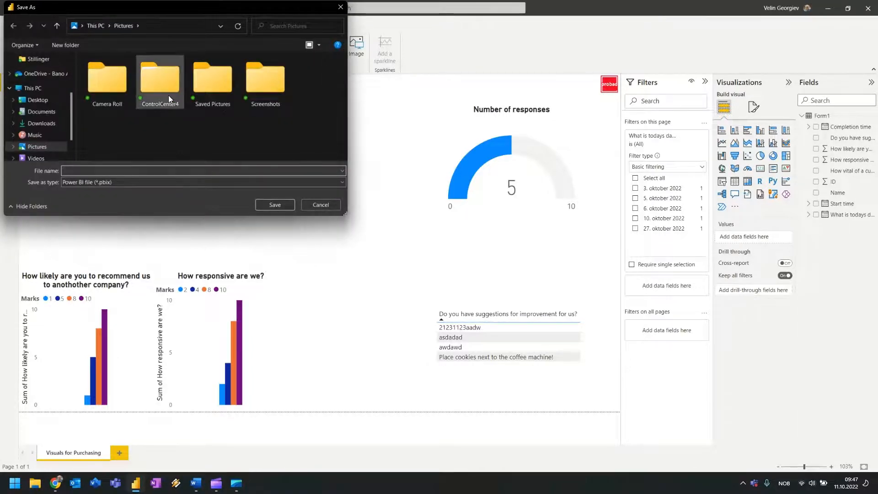
pyautogui.click(37, 99)
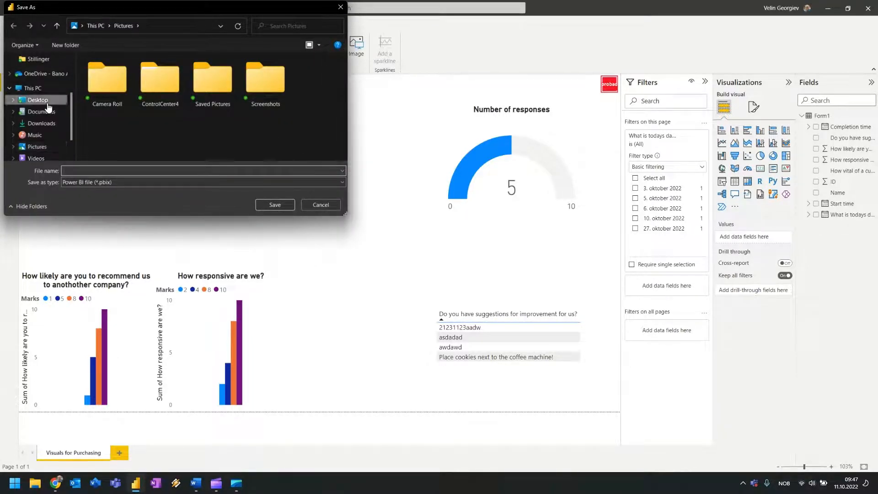
pyautogui.click(127, 169)
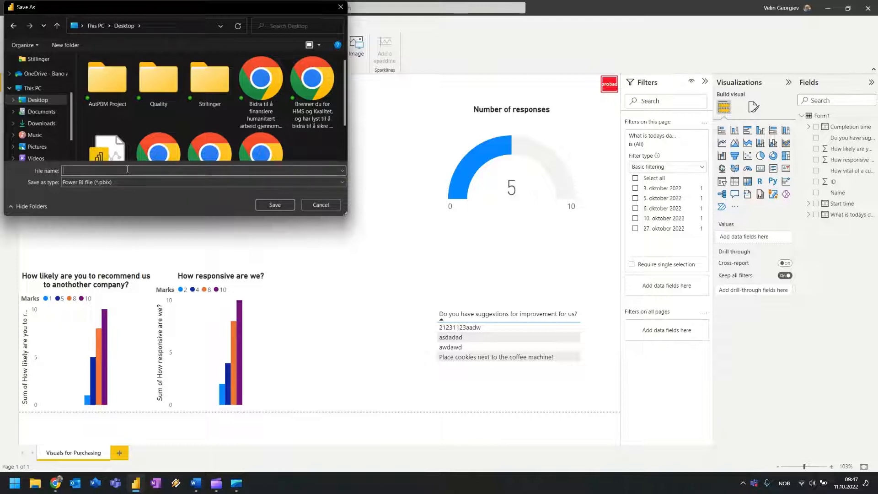
pyautogui.write('s')
pyautogui.press('BackSpace')
pyautogui.write('Visuals for Purchasing')
pyautogui.press('Return')
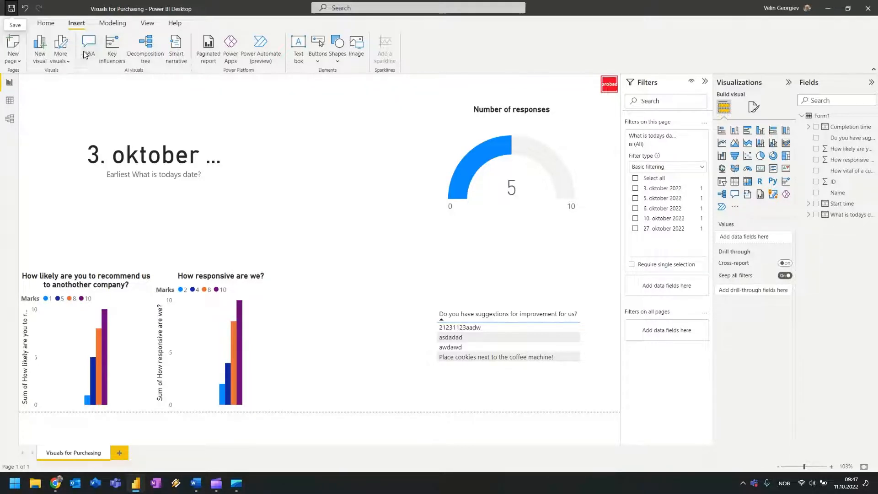
pyautogui.click(48, 26)
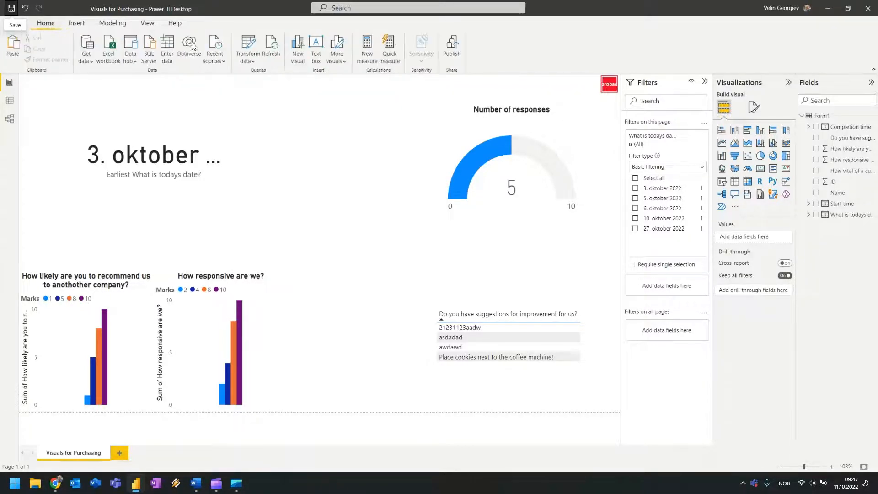
# Start publishing, cancel it, and look through the other ribbon command tabs.
pyautogui.click(456, 54)
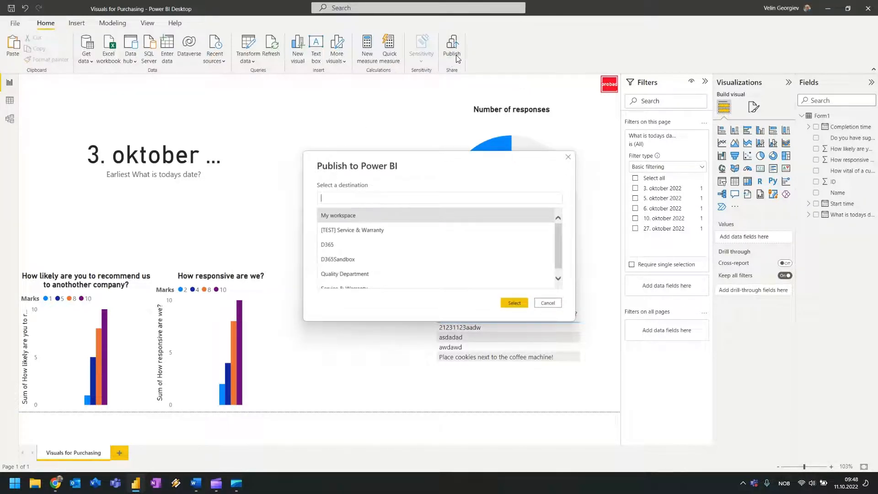
pyautogui.click(547, 303)
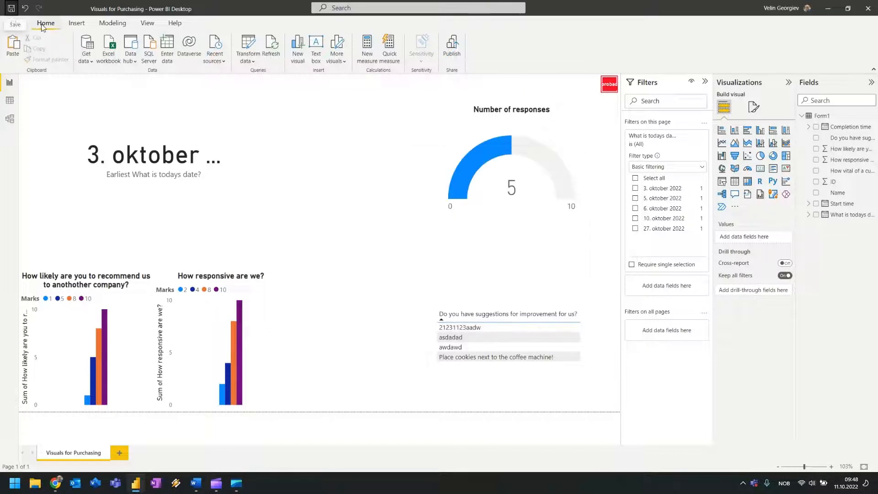
pyautogui.click(76, 27)
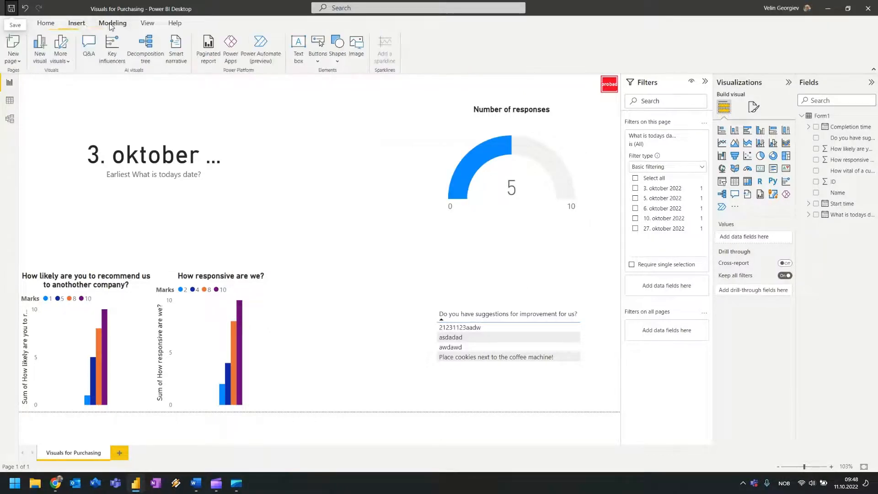
pyautogui.click(112, 24)
pyautogui.click(43, 27)
# Reopen the publish destination list, and deselect ABC Evaluation of Supplier.xlsx in the SharePoint documents.
pyautogui.click(455, 46)
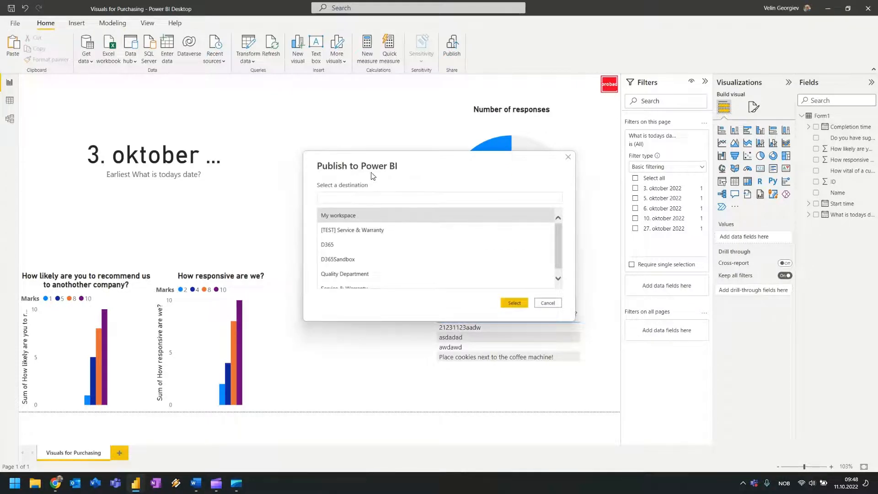
pyautogui.scroll(-1, 379, 239)
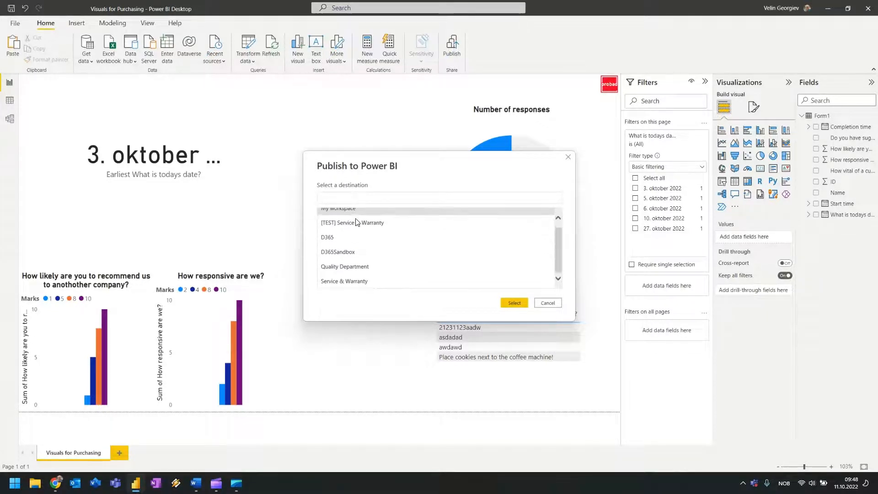
pyautogui.scroll(1, 361, 281)
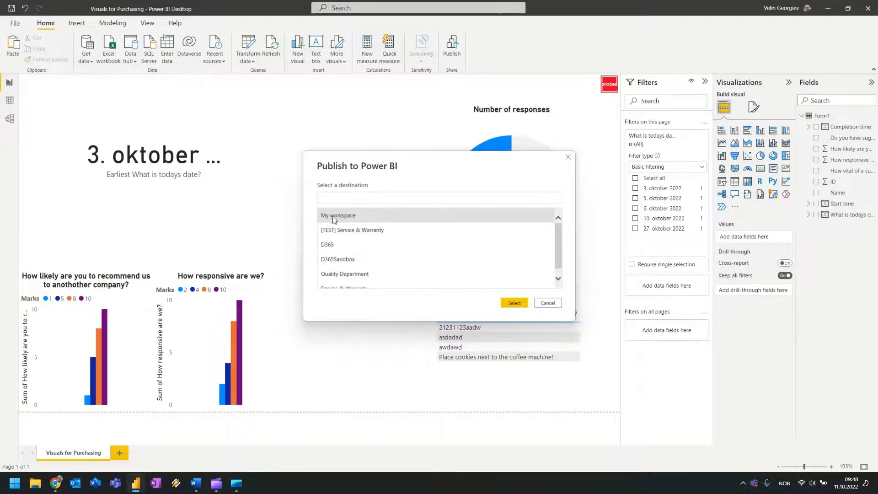
pyautogui.scroll(-1, 341, 247)
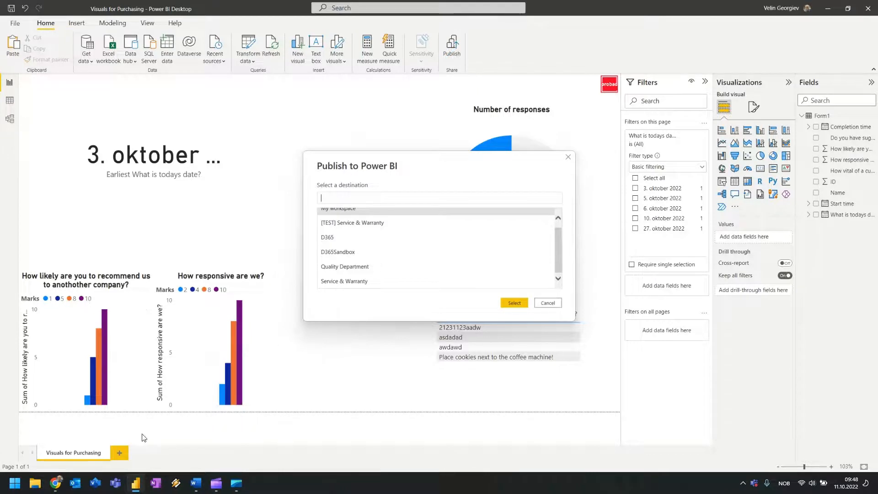
pyautogui.click(58, 481)
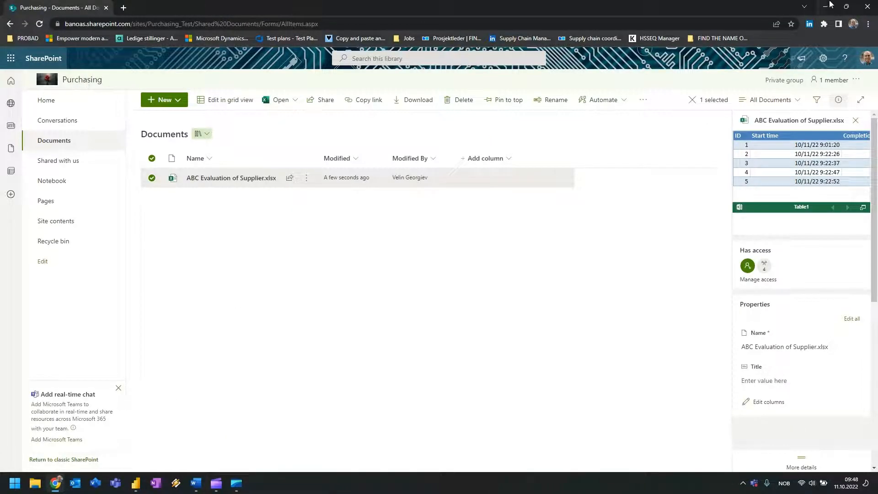
pyautogui.click(440, 253)
pyautogui.click(832, 7)
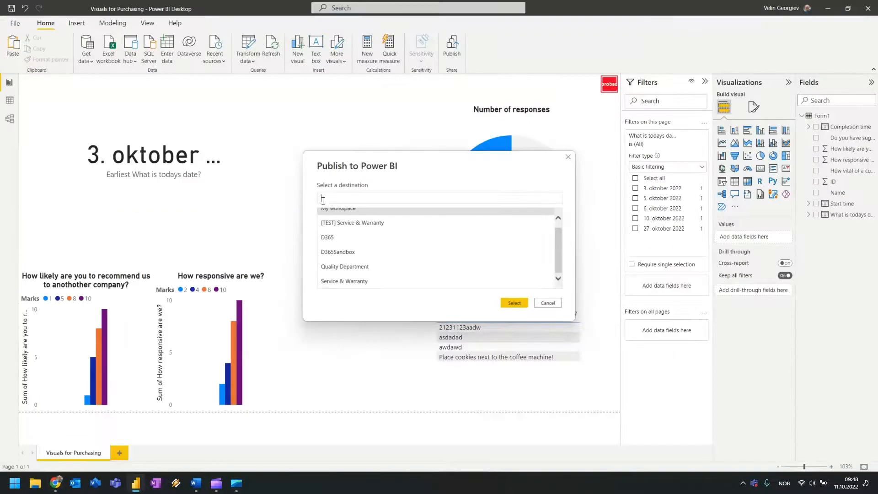
# Publish the report to My workspace.
pyautogui.scroll(1, 418, 267)
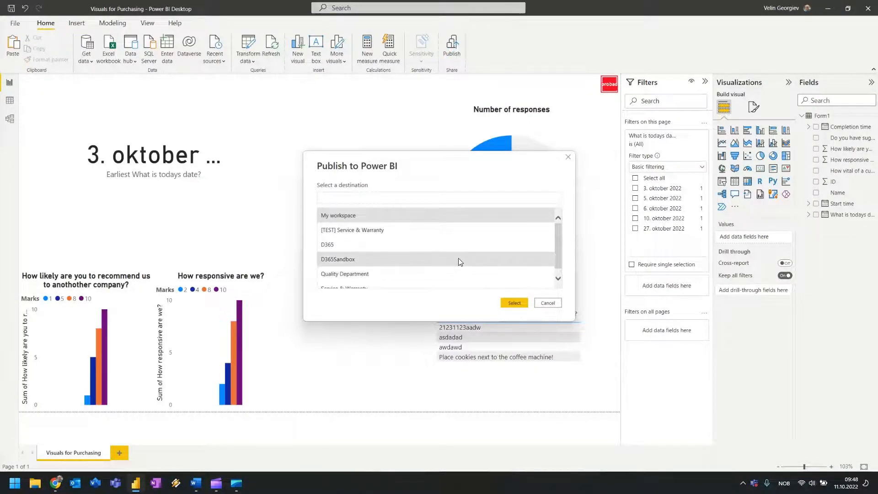
pyautogui.scroll(-1, 460, 262)
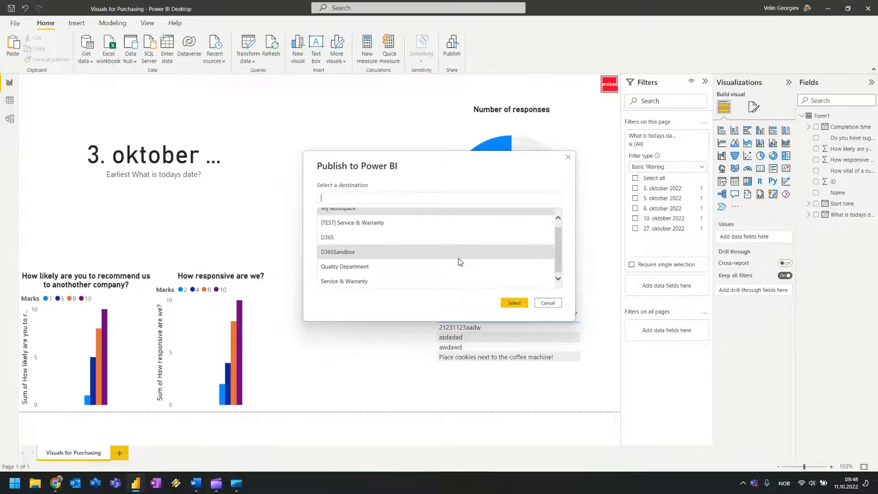
pyautogui.scroll(1, 460, 262)
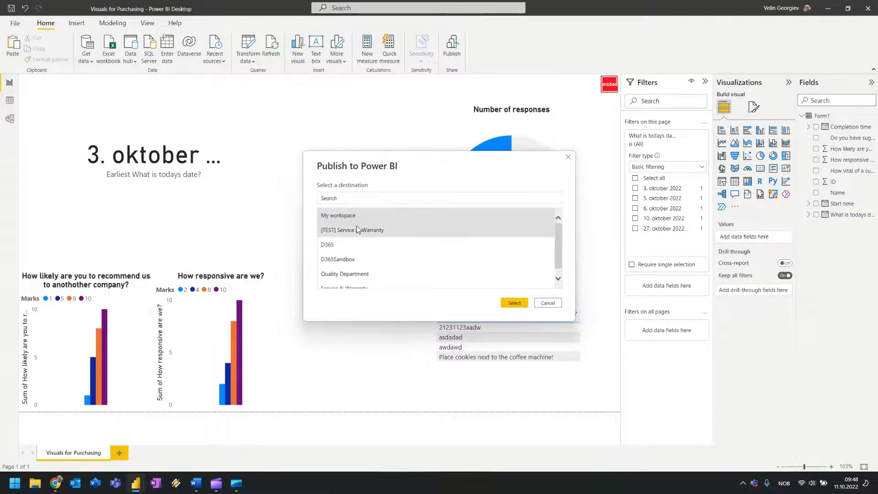
pyautogui.click(515, 303)
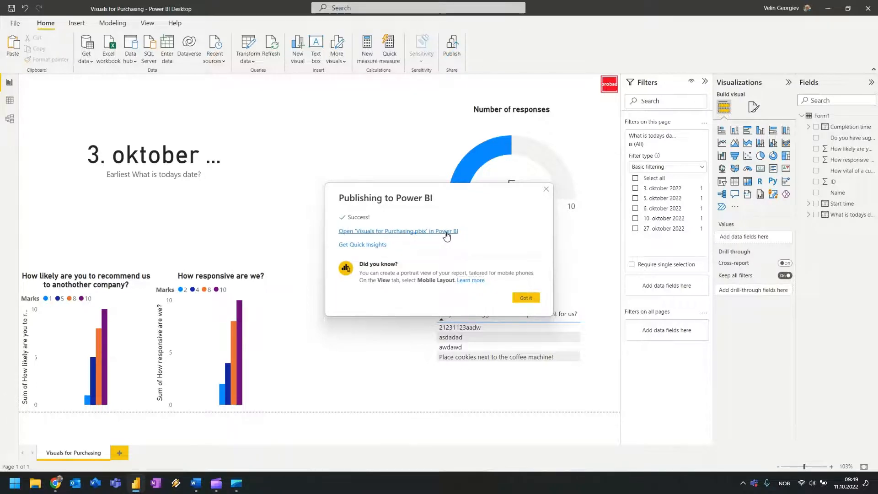
# Open the report online and cross-filter by responsiveness rating 8 and recommendation score 8.
pyautogui.click(447, 231)
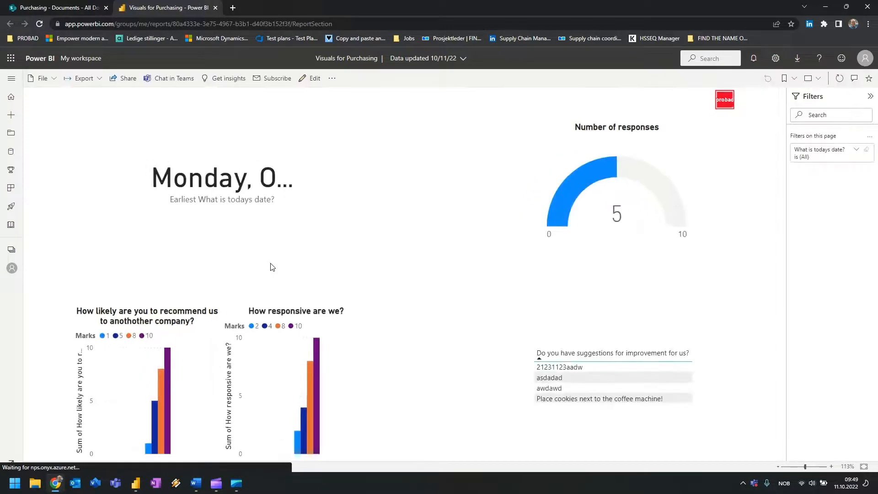
pyautogui.click(856, 150)
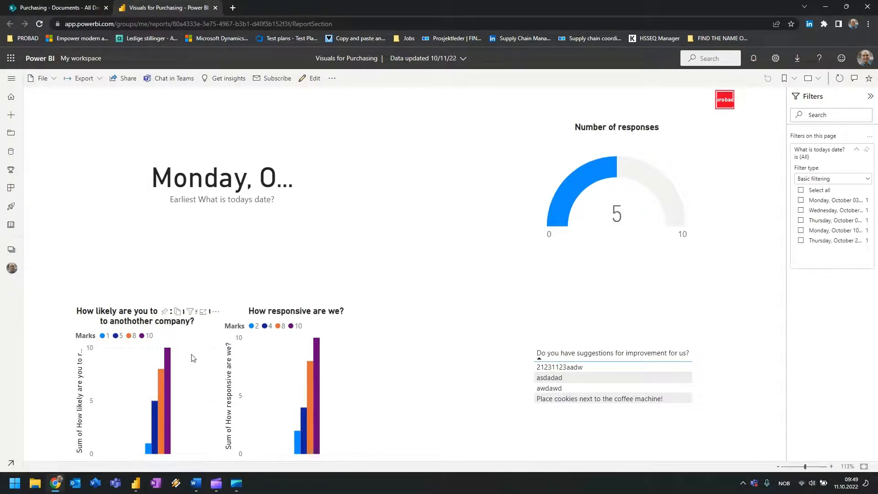
pyautogui.click(309, 368)
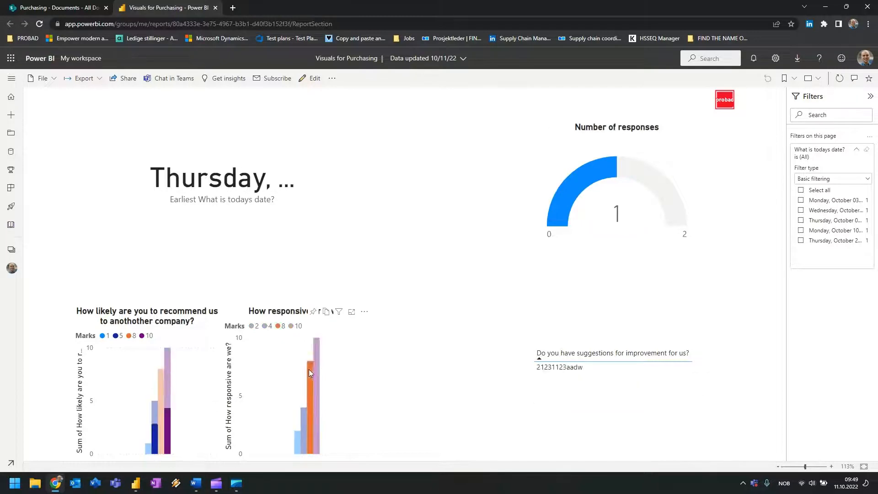
pyautogui.click(163, 385)
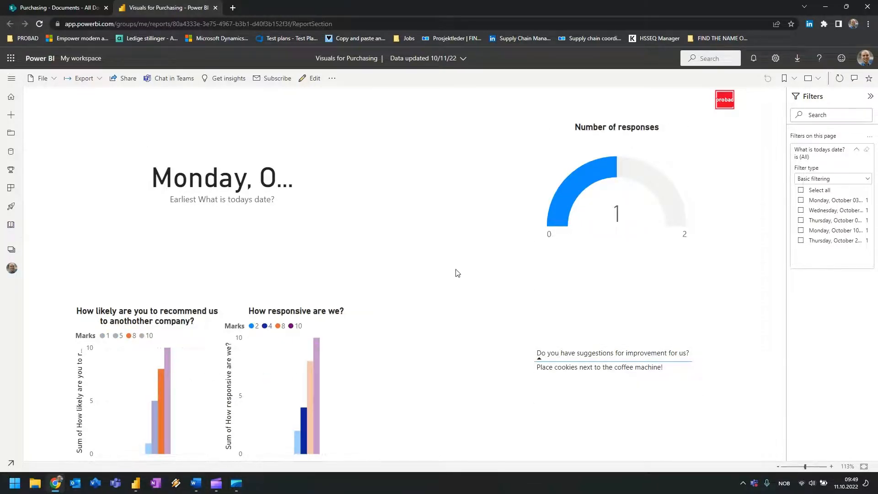
# Test the date filter with October 05, 06, 10 and 27, then clear it to all dates.
pyautogui.click(800, 201)
pyautogui.click(800, 211)
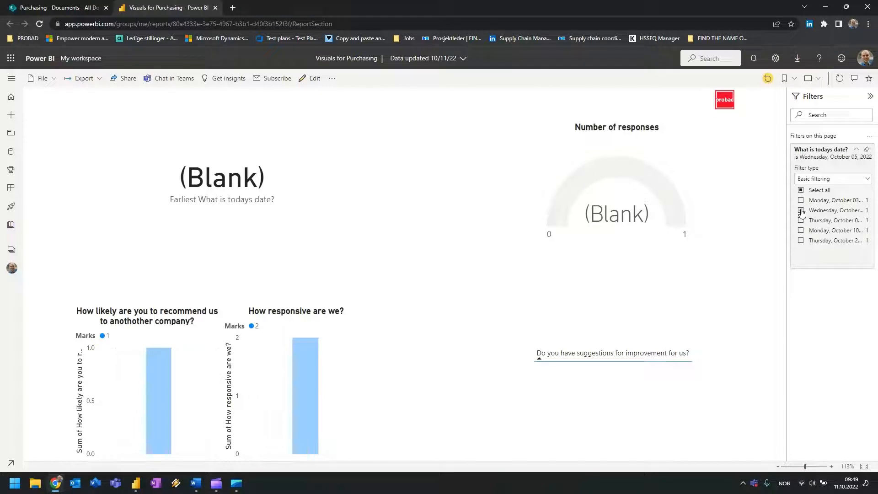
pyautogui.click(801, 221)
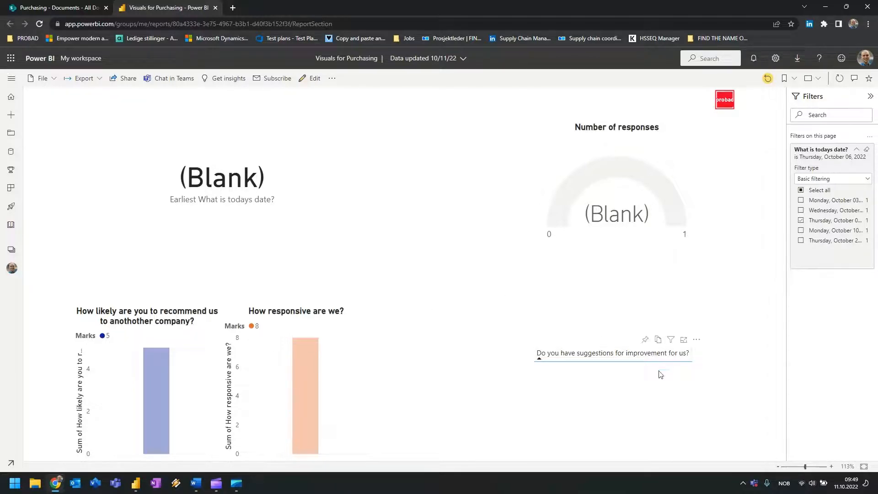
pyautogui.click(800, 220)
pyautogui.click(801, 231)
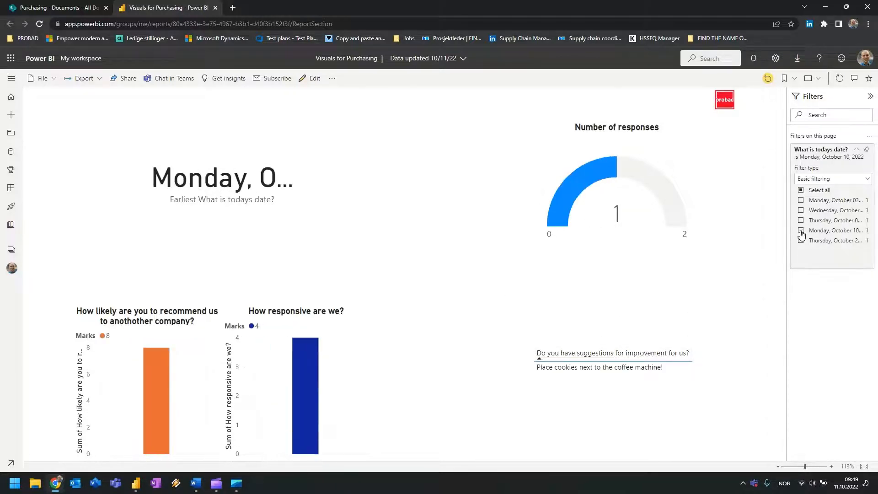
pyautogui.click(803, 231)
pyautogui.click(801, 240)
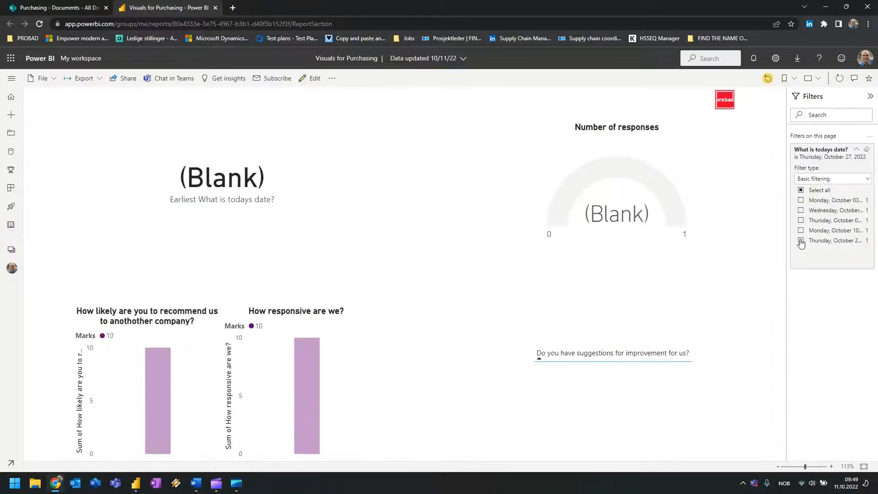
pyautogui.click(800, 241)
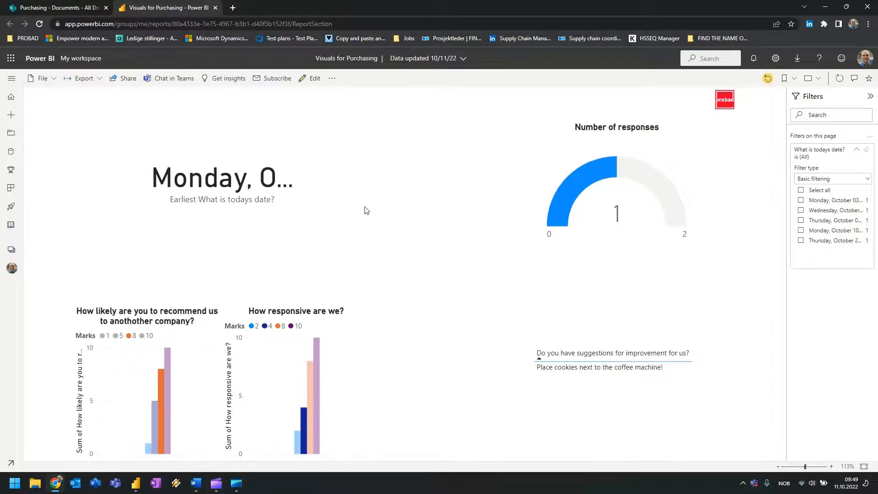
pyautogui.click(62, 3)
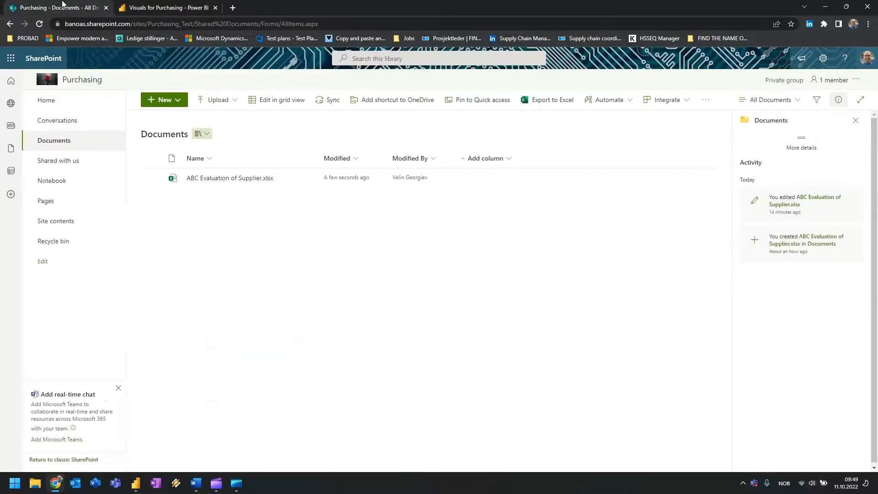
# Switch between the Purchasing home page and the published Power BI report.
pyautogui.click(40, 101)
pyautogui.click(156, 8)
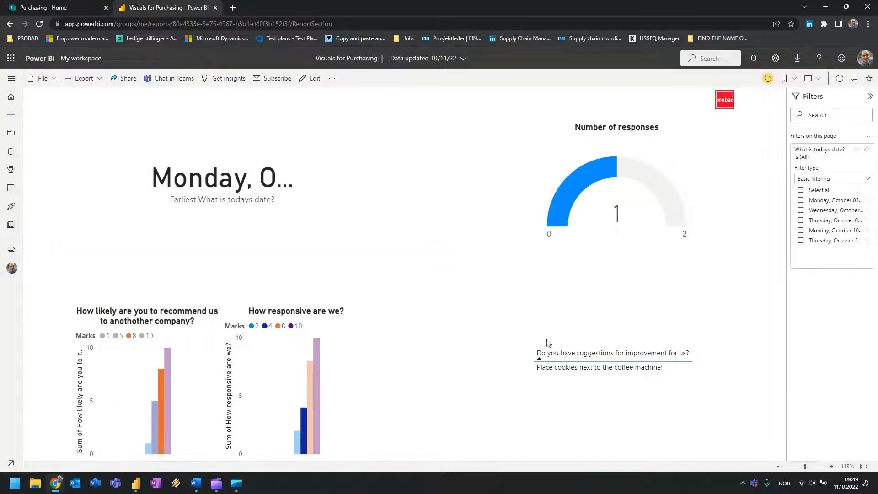
pyautogui.click(83, 7)
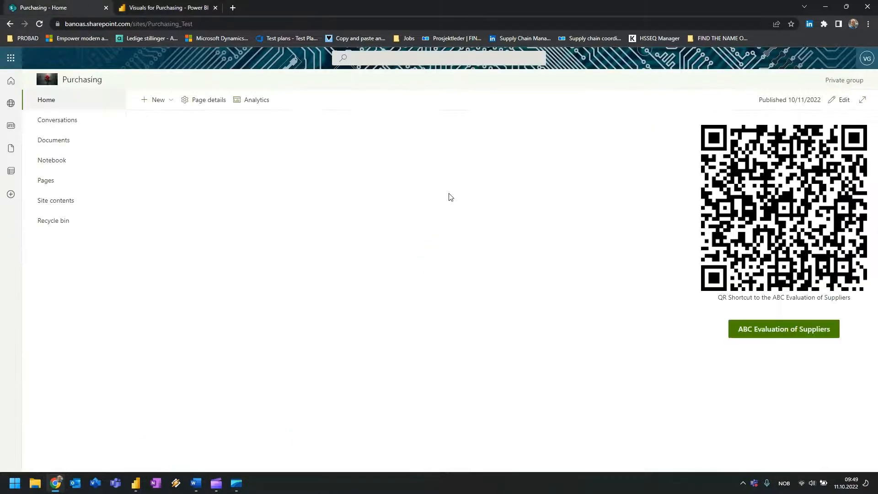
pyautogui.click(158, 7)
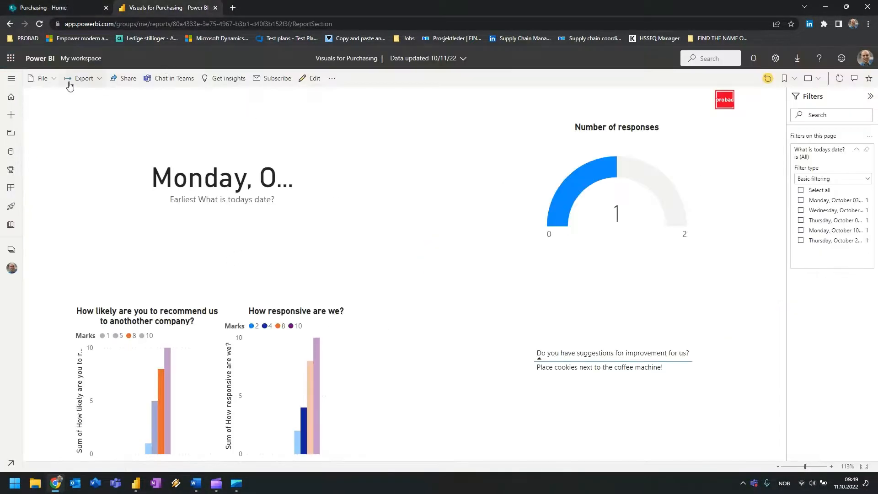
# Generate the report's SharePoint Online embed link via File > Embed report and copy it.
pyautogui.click(97, 83)
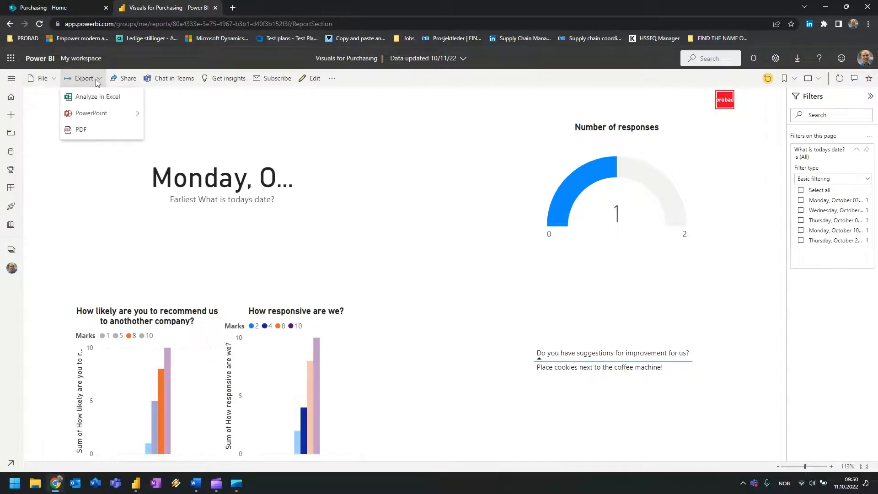
pyautogui.click(54, 83)
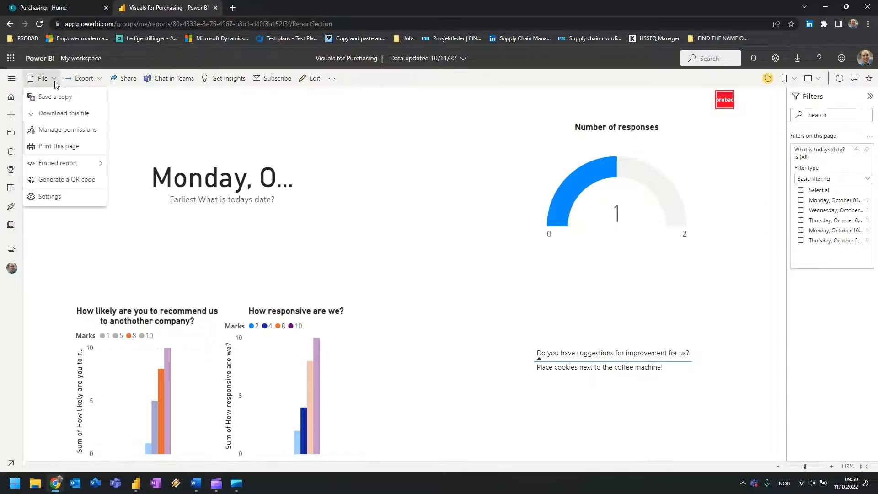
pyautogui.moveTo(64, 164)
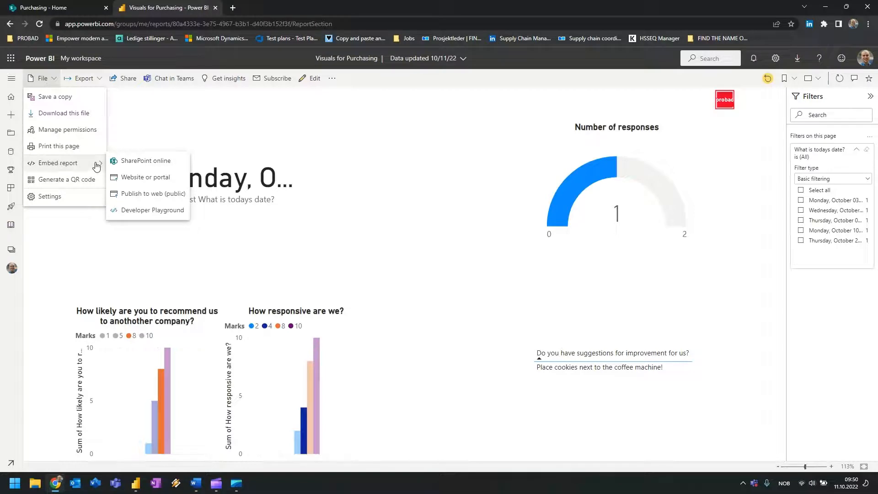
pyautogui.click(173, 163)
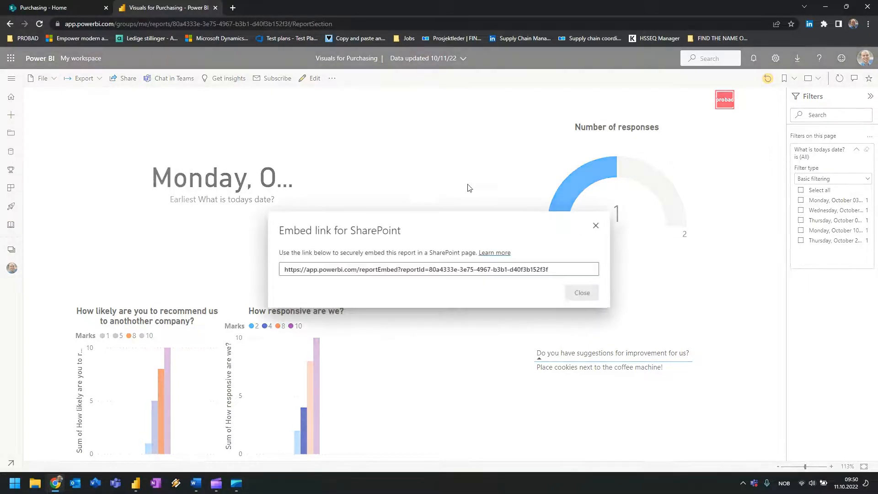
pyautogui.click(527, 270)
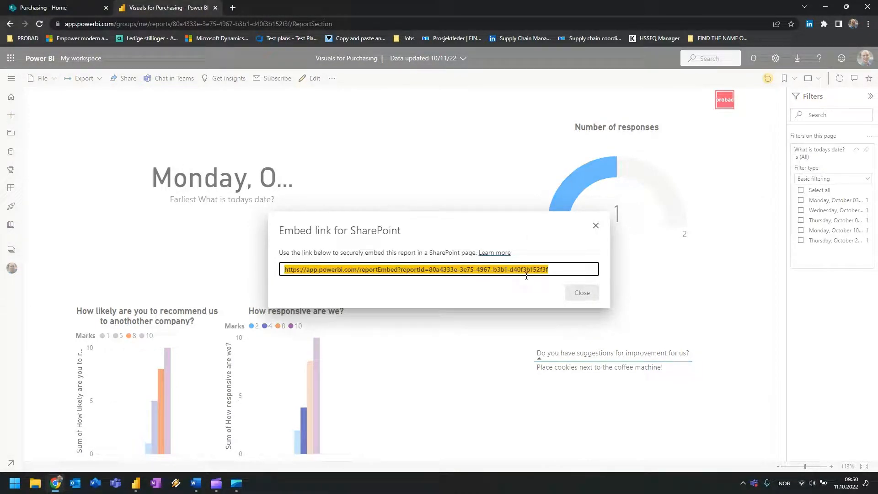
pyautogui.rightClick(343, 269)
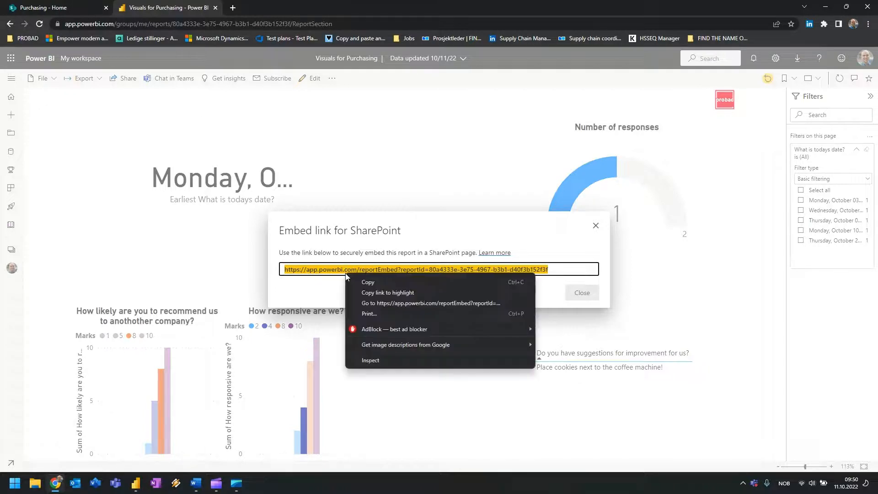
pyautogui.click(376, 285)
pyautogui.click(59, 7)
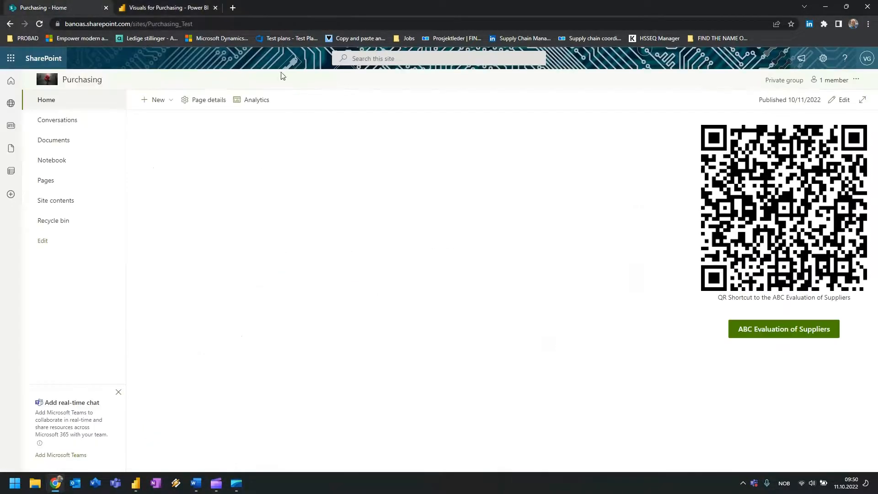
# Edit the Purchasing home page, add a Power BI web part, and paste the report's embed link.
pyautogui.click(842, 100)
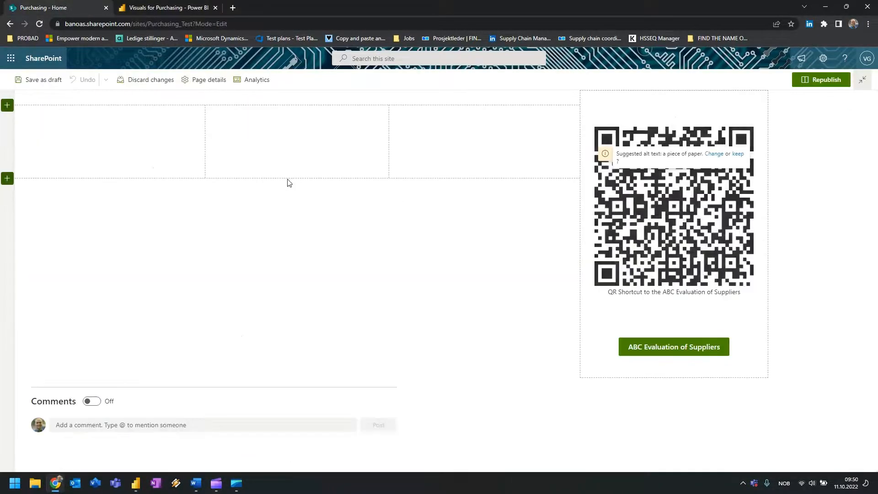
pyautogui.click(297, 185)
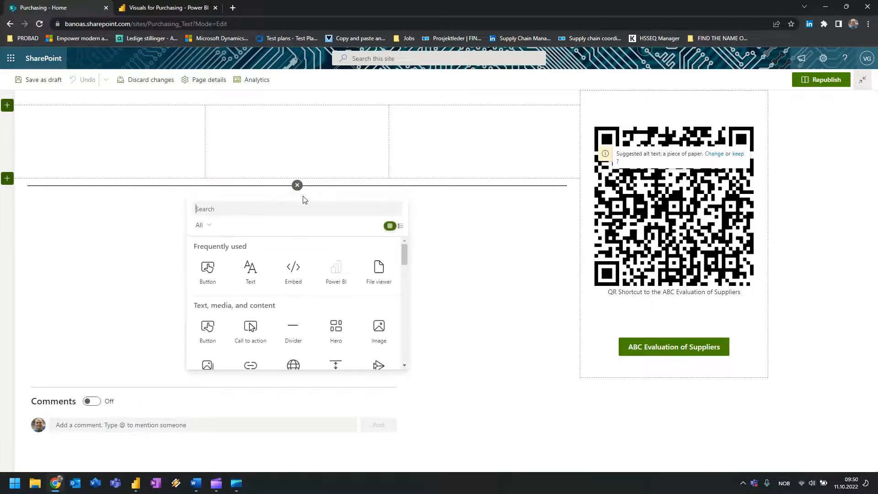
pyautogui.click(335, 274)
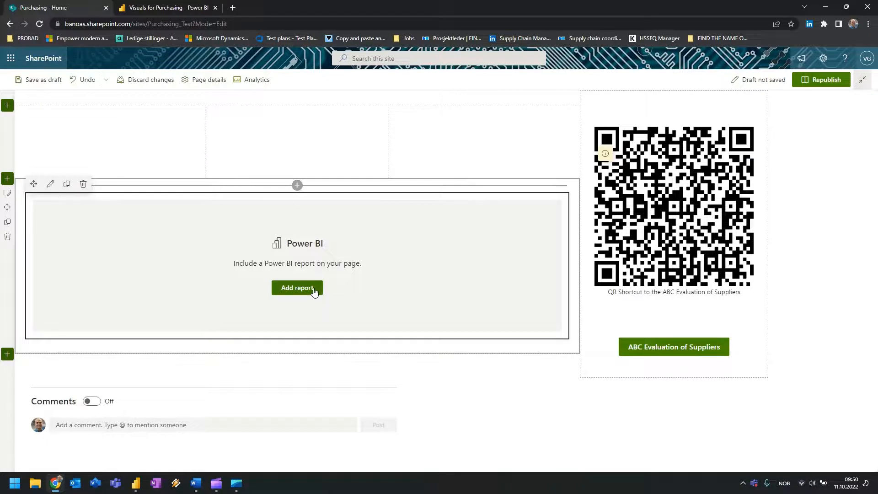
pyautogui.click(311, 289)
pyautogui.hotkey('ctrl', 'v')
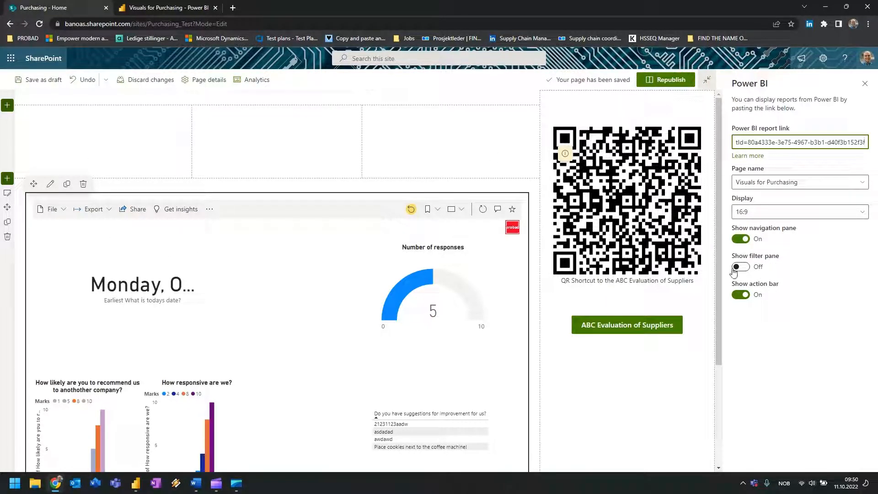
# Toggle the embedded report's navigation pane off and back on, then republish the home page.
pyautogui.click(740, 239)
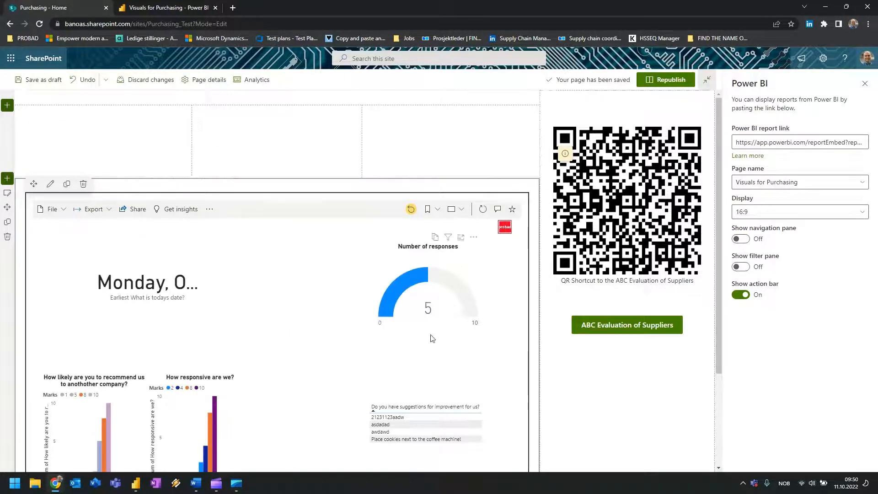
pyautogui.scroll(-3, 431, 337)
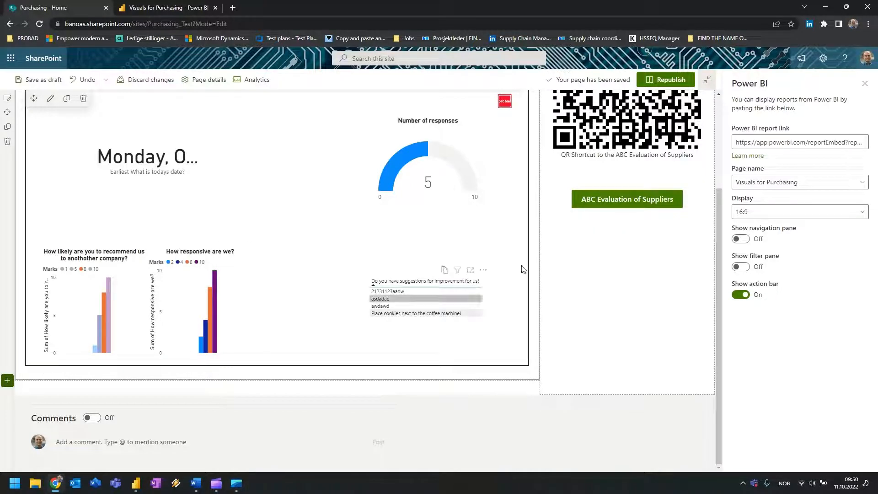
pyautogui.click(741, 241)
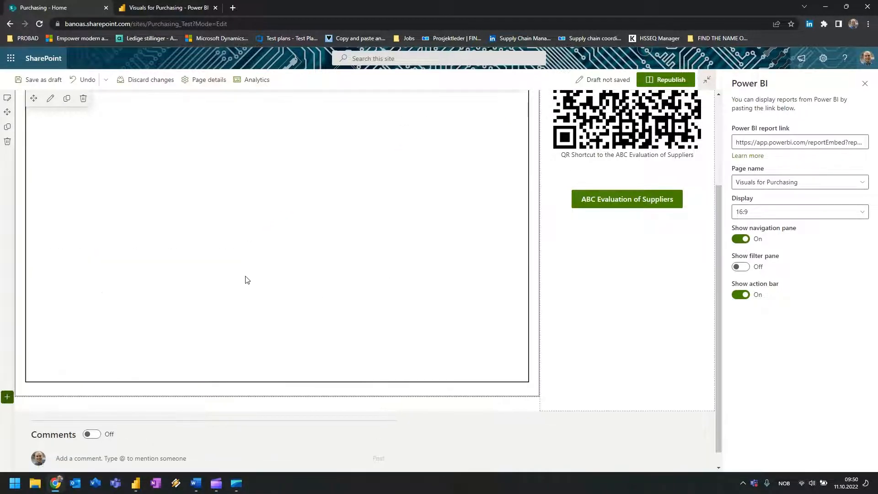
pyautogui.scroll(1, 247, 266)
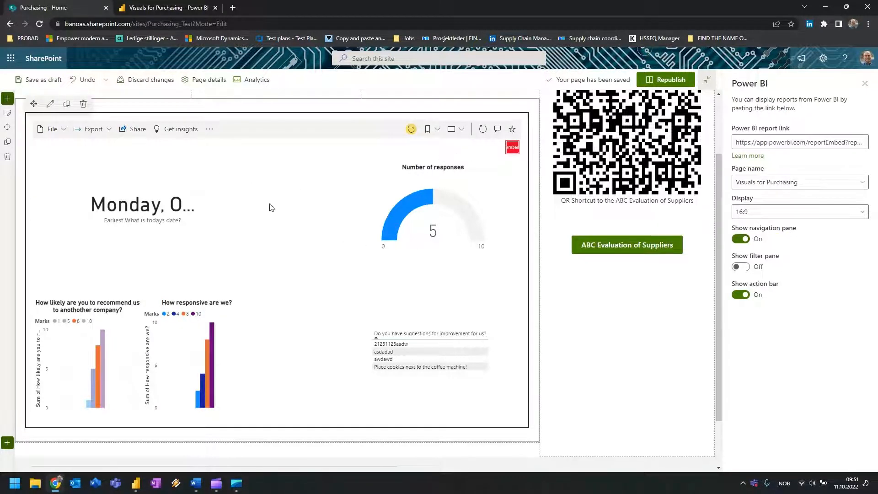
pyautogui.click(741, 239)
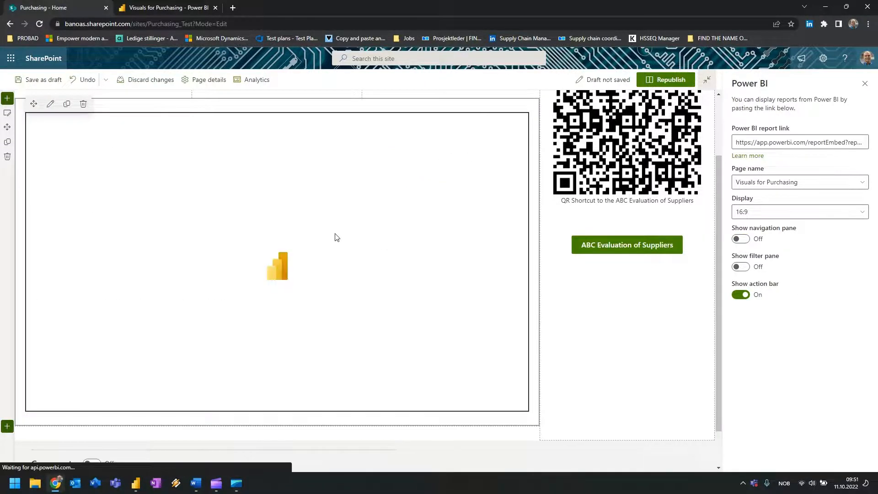
pyautogui.click(139, 482)
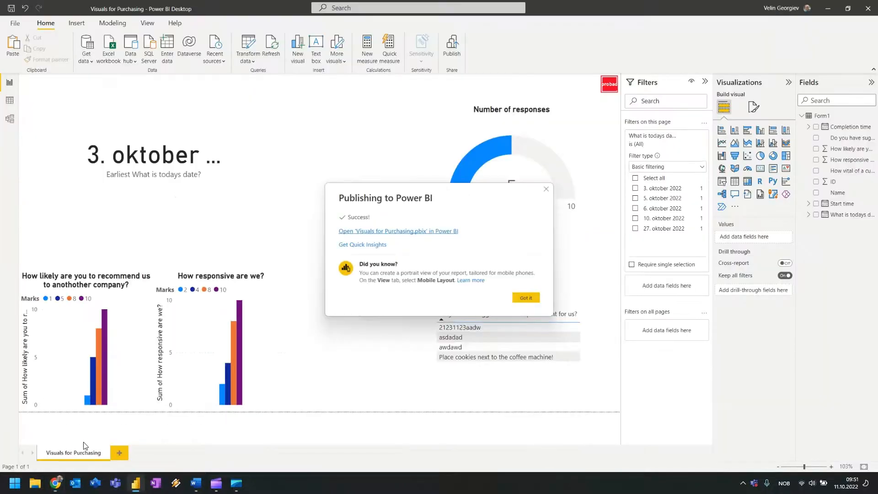
pyautogui.click(65, 485)
pyautogui.click(766, 232)
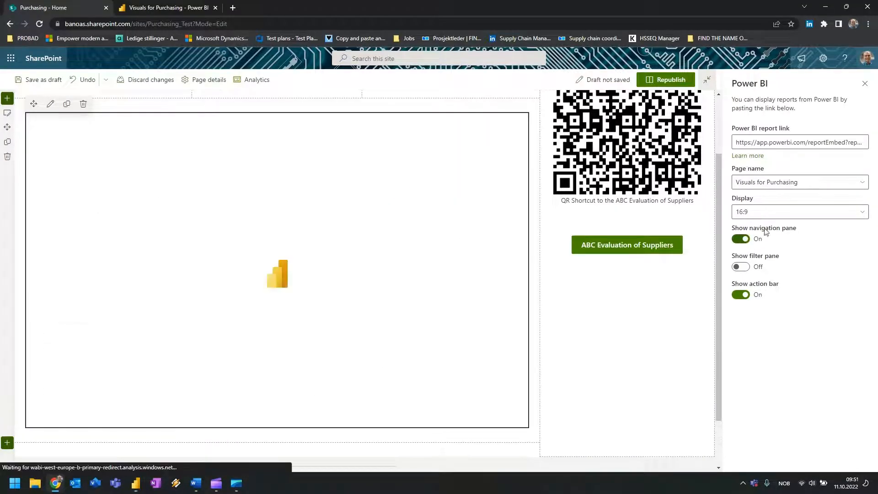
pyautogui.click(670, 80)
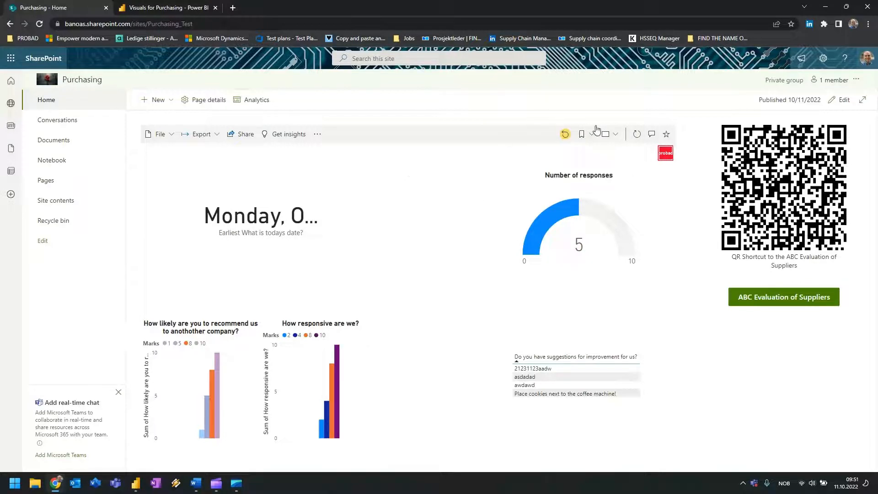
# Turn Show filter pane On for the embedded report, republish the page, and open Documents.
pyautogui.click(843, 100)
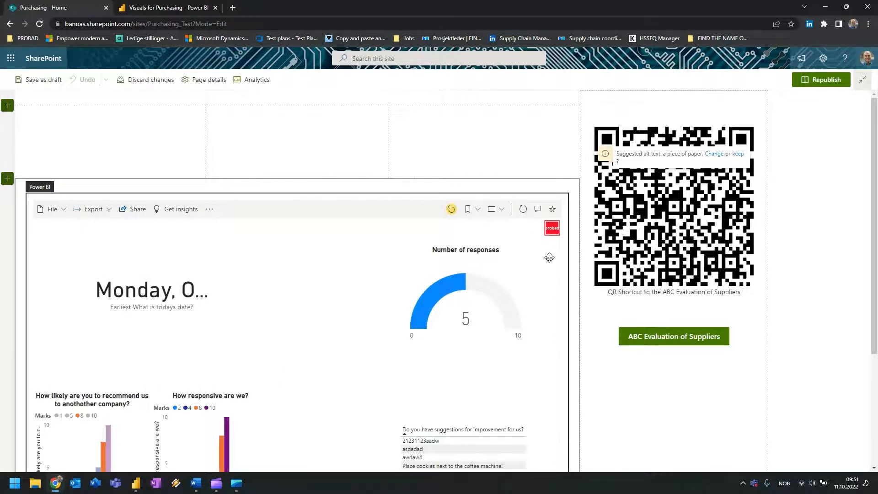
pyautogui.click(482, 233)
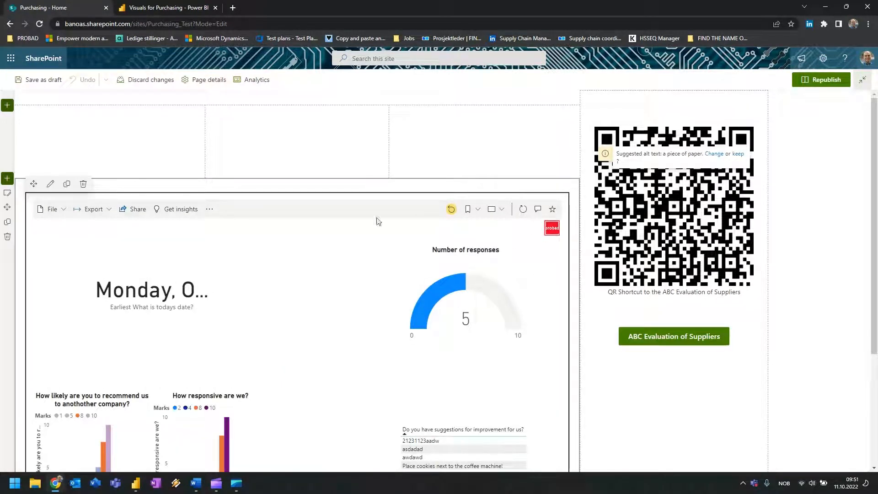
pyautogui.click(50, 187)
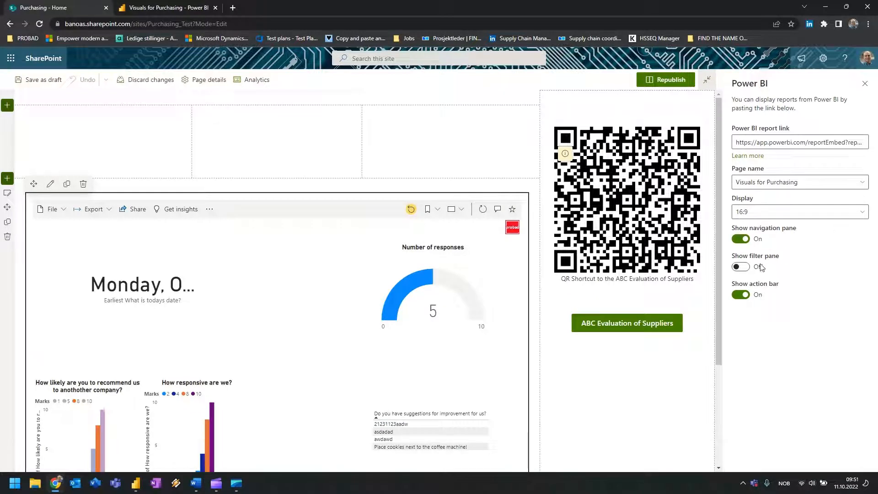
pyautogui.click(738, 267)
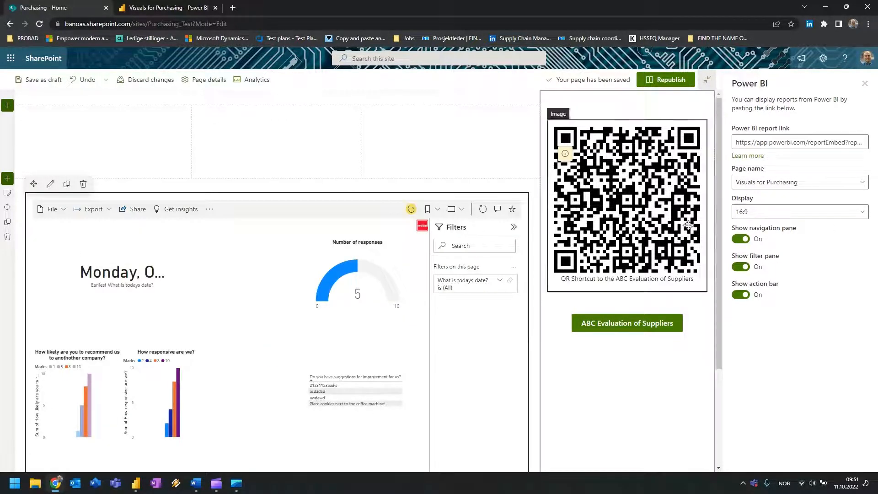
pyautogui.click(667, 83)
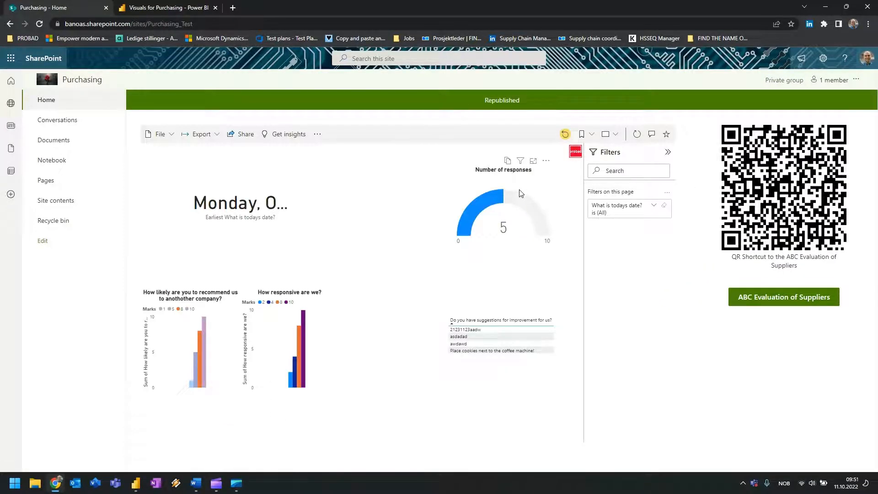
pyautogui.click(66, 142)
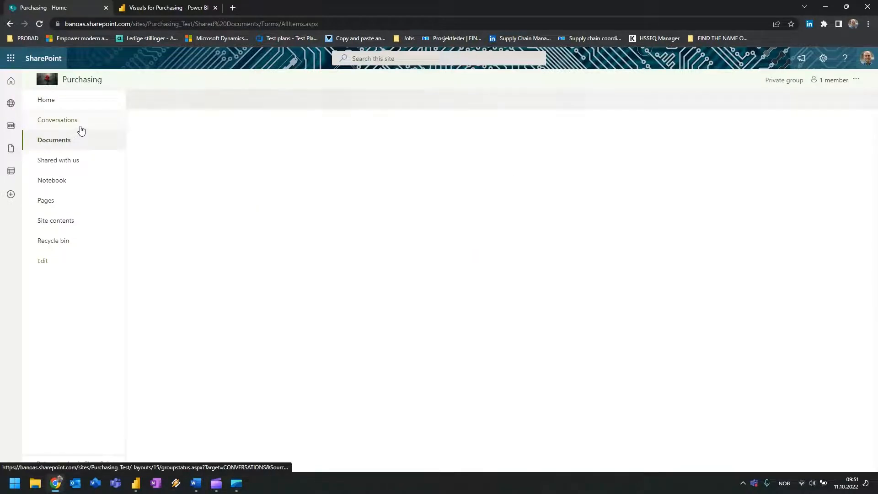
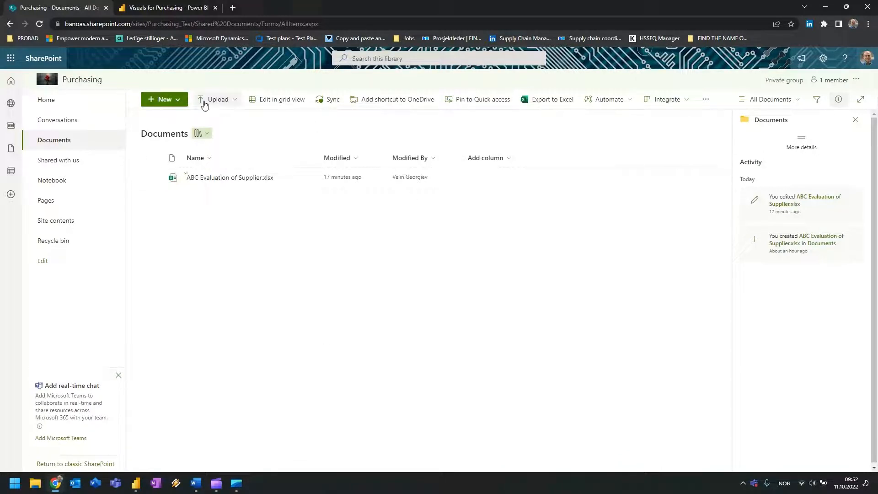
# Create a folder named 'Contracts with suppliers' in Documents and open it.
pyautogui.click(181, 95)
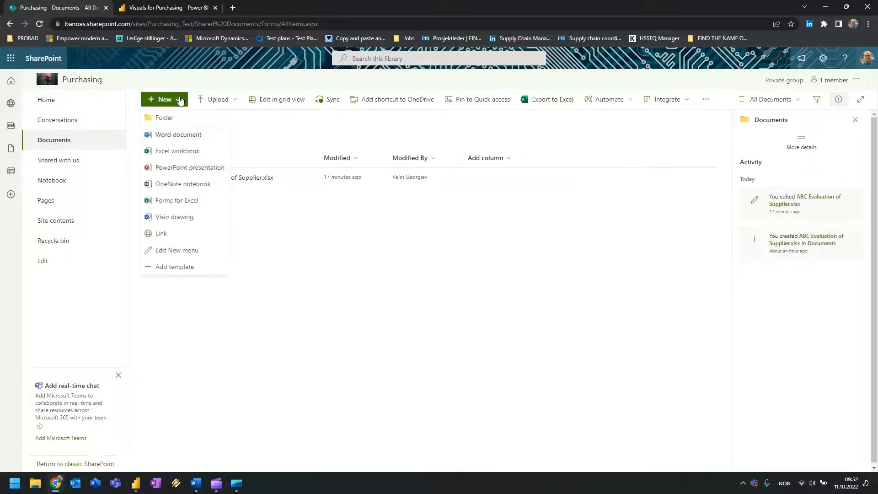
pyautogui.click(165, 117)
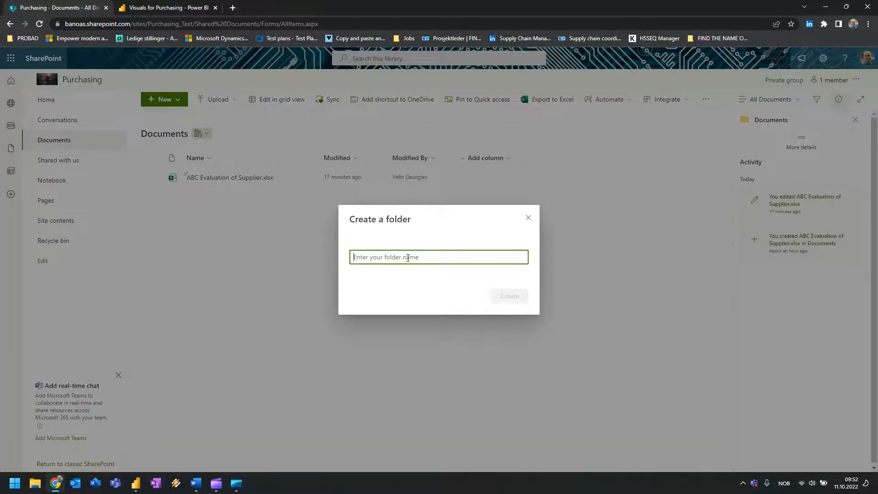
pyautogui.write('Contracts with suppliers')
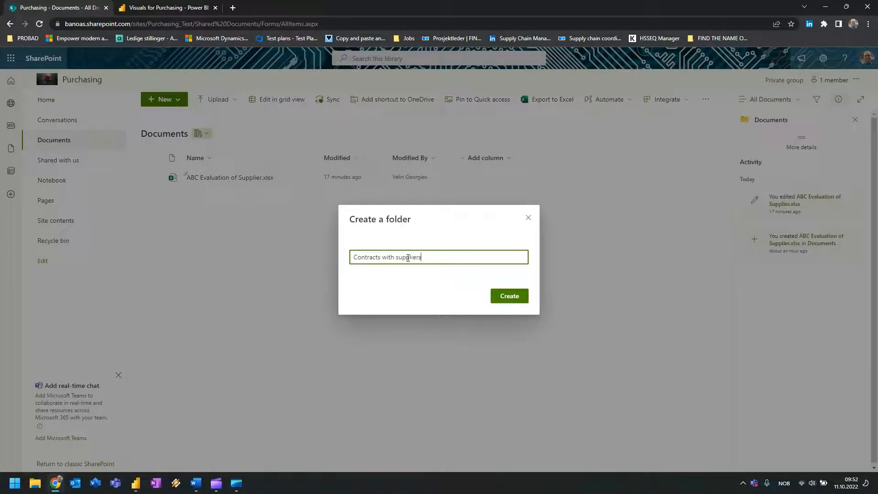
pyautogui.press('Return')
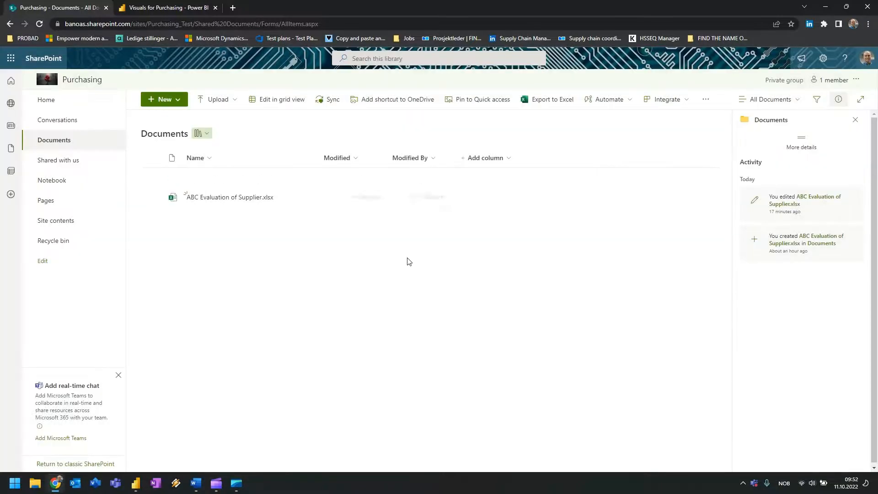
pyautogui.click(240, 180)
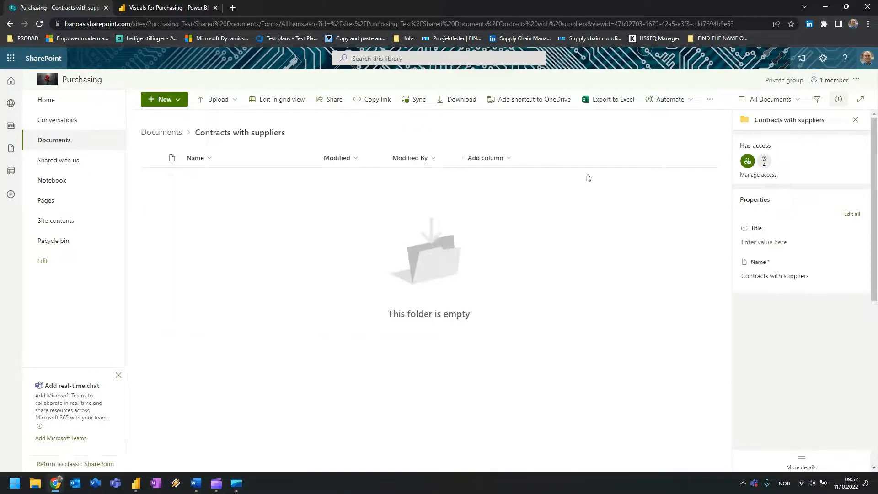
pyautogui.click(163, 99)
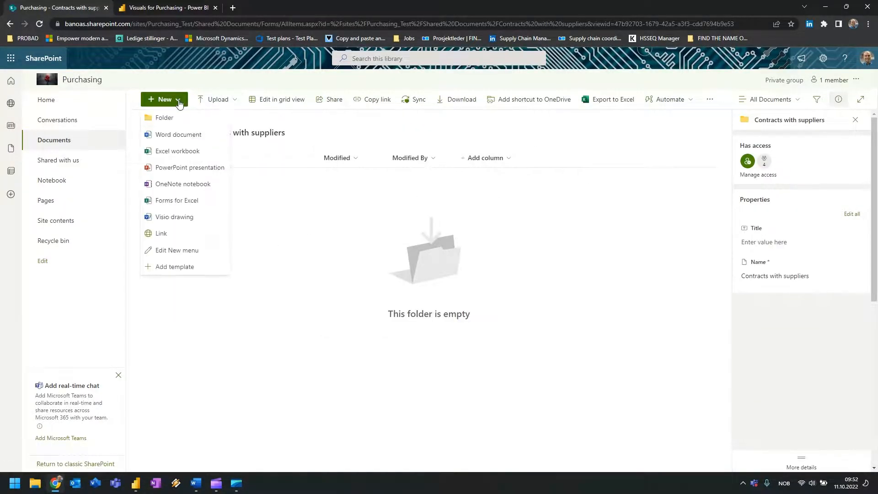
# Create a Word document named 'Contract 1', paste its name on the page, and close it.
pyautogui.click(183, 138)
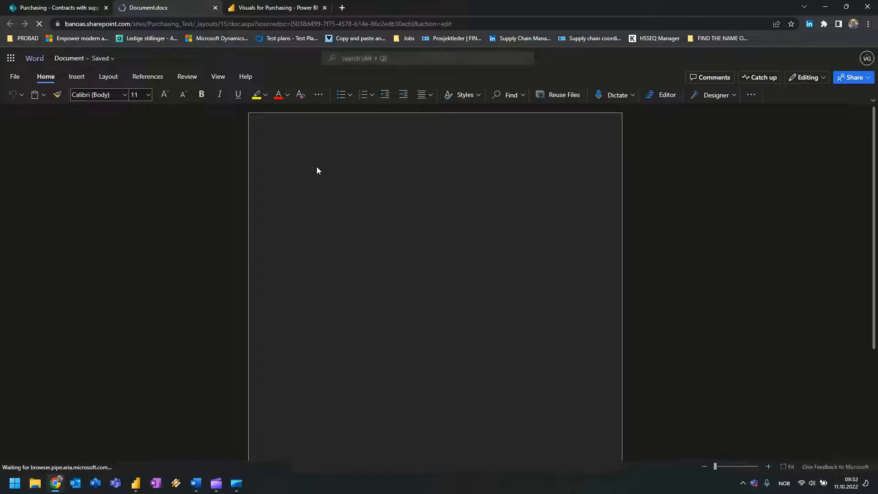
pyautogui.click(90, 68)
pyautogui.click(86, 98)
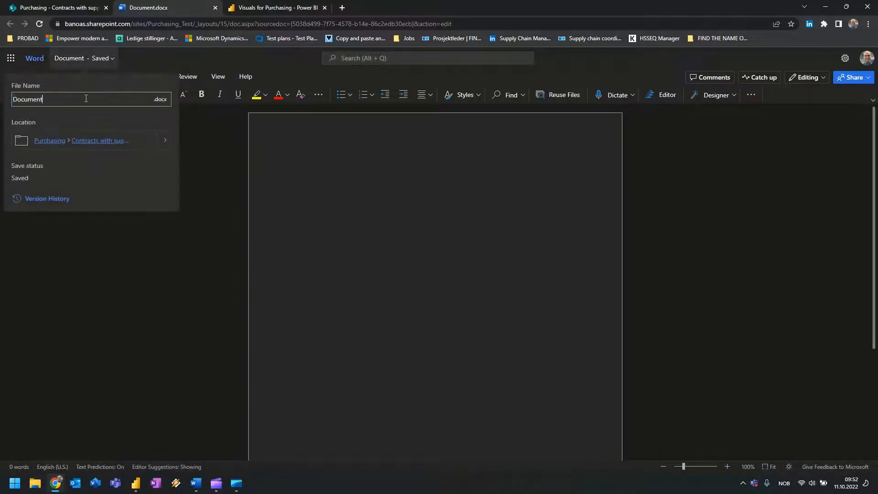
pyautogui.doubleClick(83, 96)
pyautogui.write('Co')
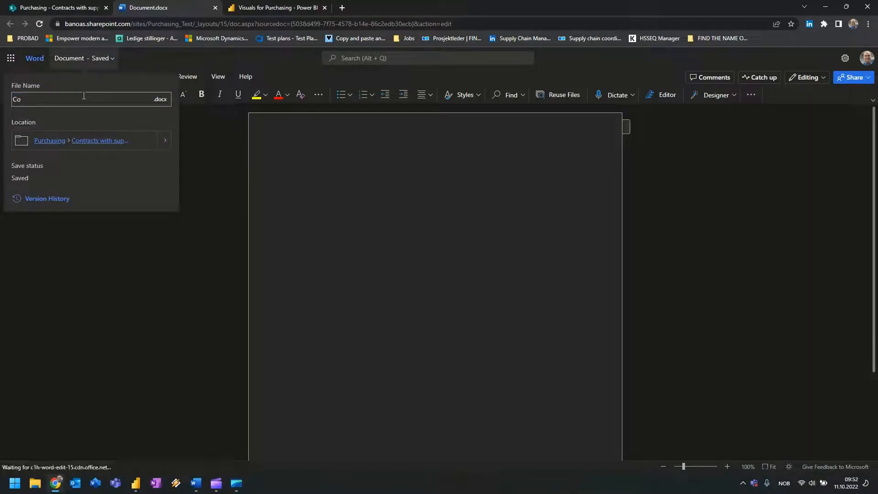
pyautogui.write('ntract 1')
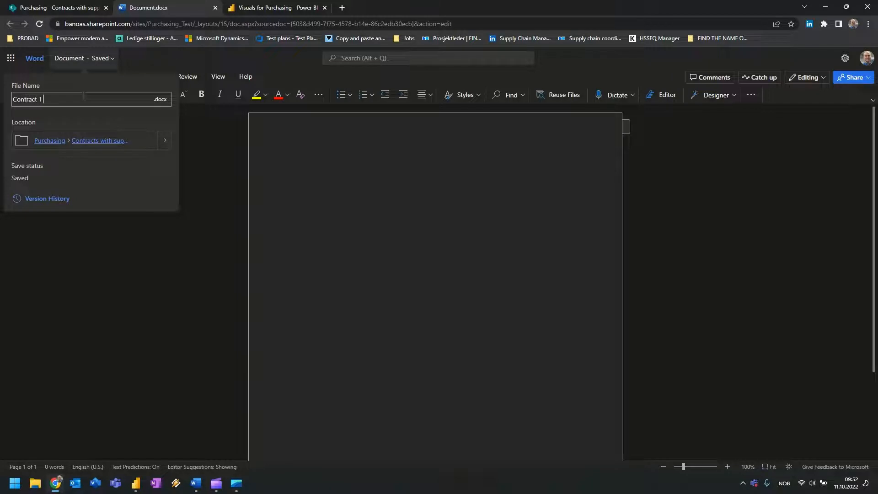
pyautogui.hotkey('ctrl', 'a')
pyautogui.hotkey('ctrl', 'c')
pyautogui.press('Return')
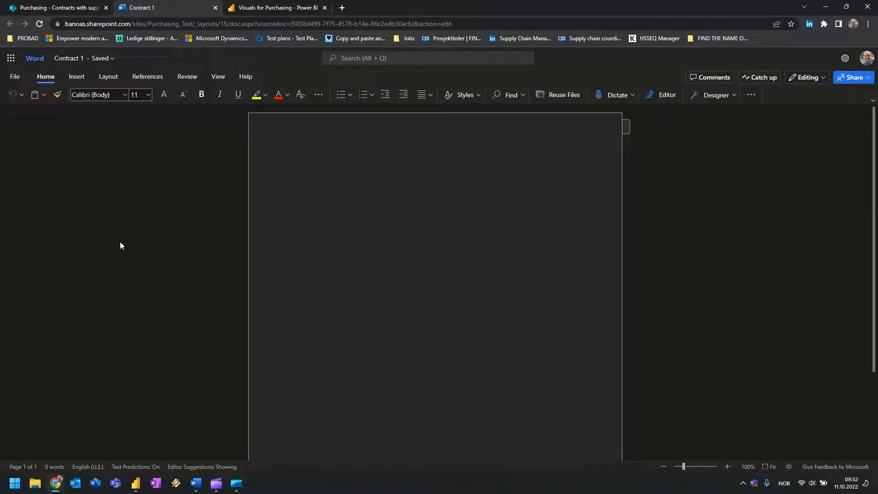
pyautogui.hotkey('ctrl', 'v')
pyautogui.click(51, 6)
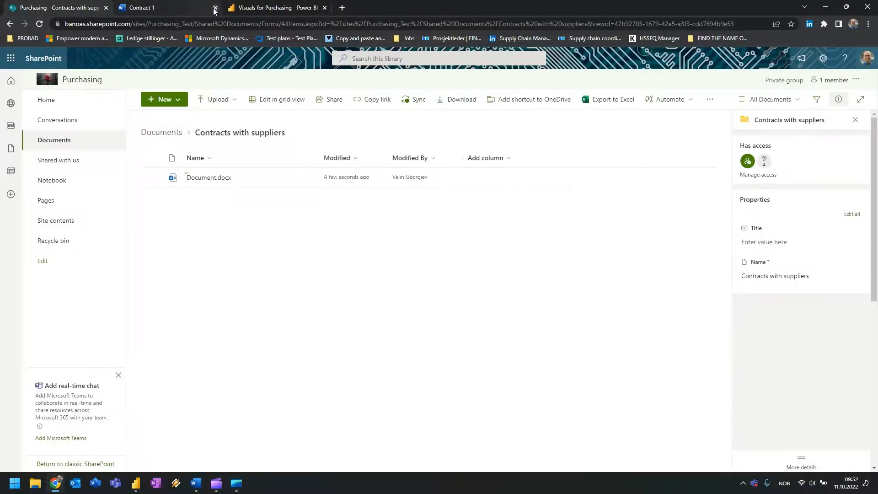
pyautogui.click(195, 7)
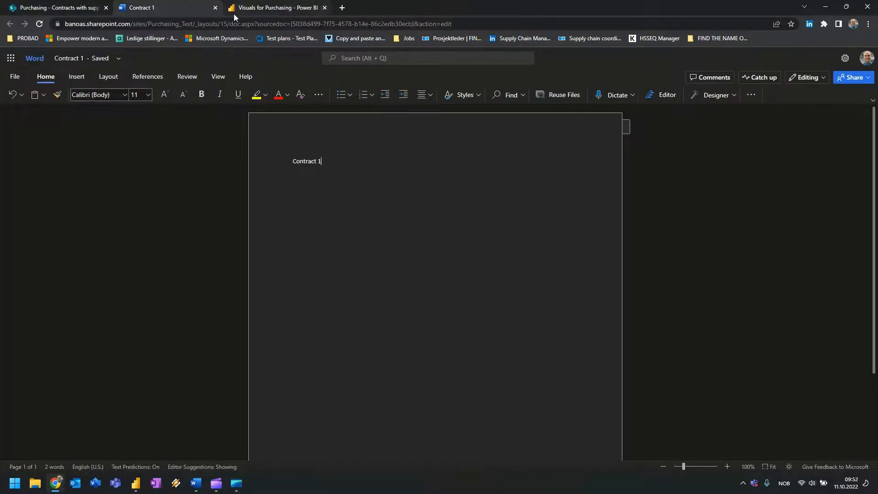
pyautogui.click(214, 7)
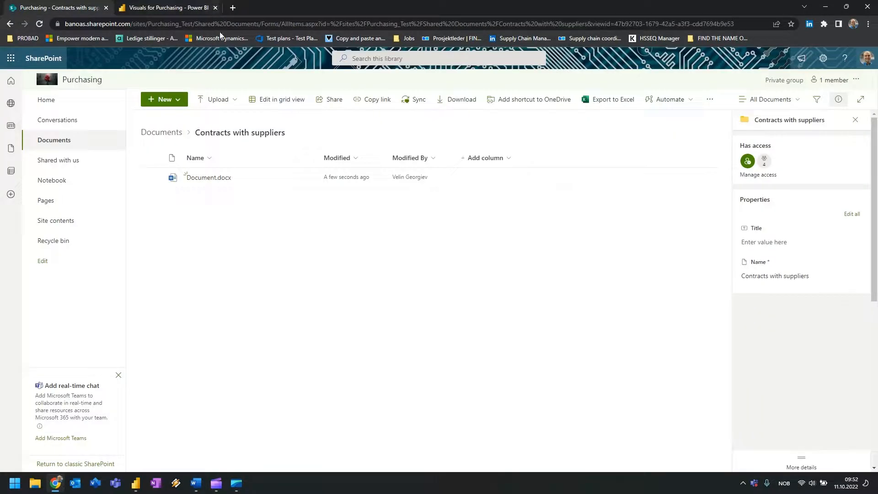
# Create a second Word document named 'Contract 2' showing its name, then close it after saving.
pyautogui.click(182, 105)
pyautogui.click(182, 135)
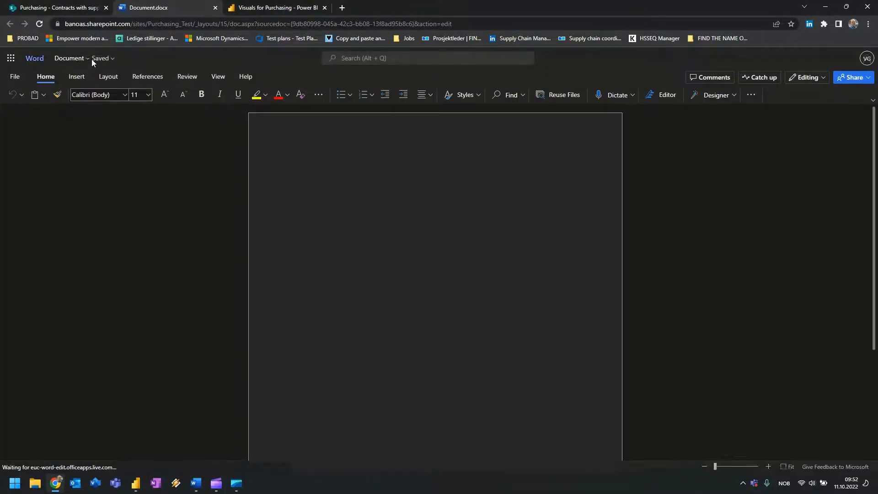
pyautogui.click(80, 66)
pyautogui.click(91, 99)
pyautogui.write('Contract 1')
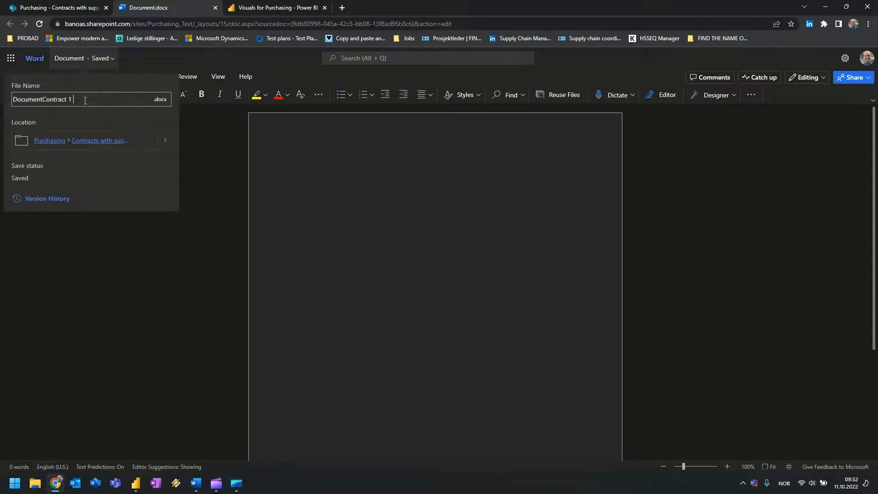
pyautogui.moveTo(78, 99); pyautogui.dragTo(3, 102)
pyautogui.write('Contract 1')
pyautogui.hotkey('ctrl', 'a')
pyautogui.hotkey('ctrl', 'c')
pyautogui.click(304, 146)
pyautogui.hotkey('ctrl', 'v')
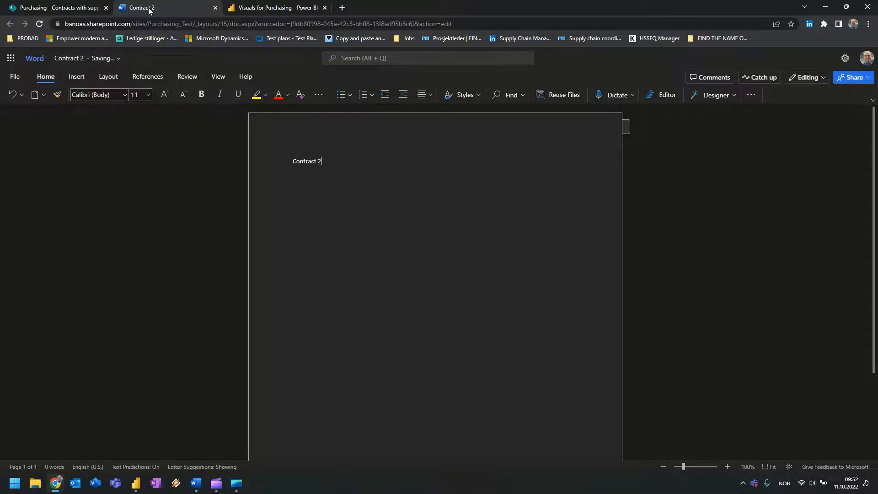
pyautogui.click(215, 8)
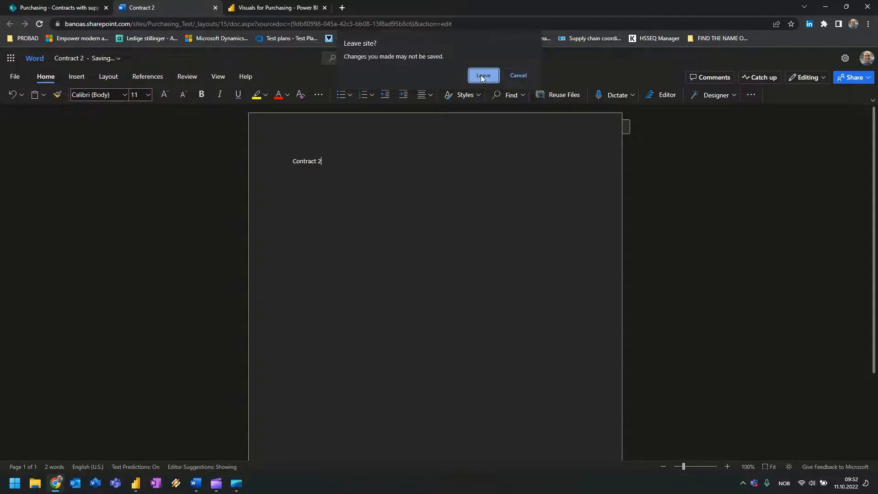
pyautogui.click(524, 77)
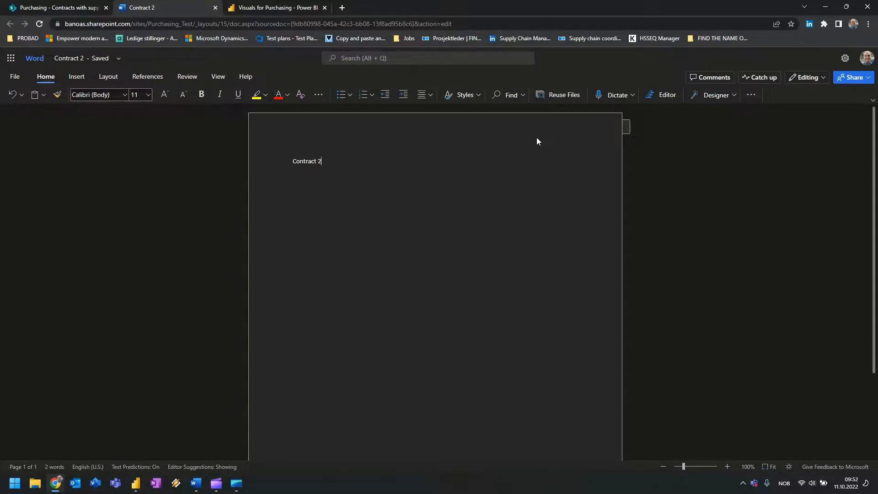
pyautogui.click(215, 7)
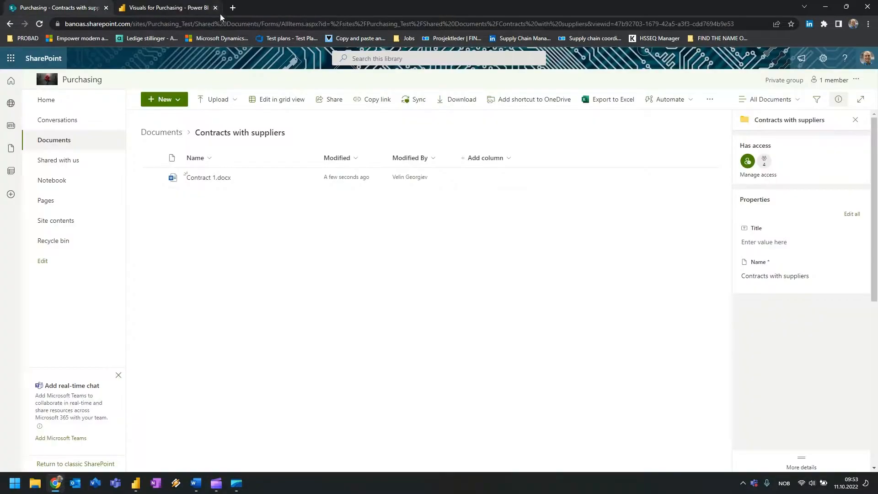
# Create a third Word document named 'Contract 3' with 'Contract 3' typed on the page.
pyautogui.click(183, 99)
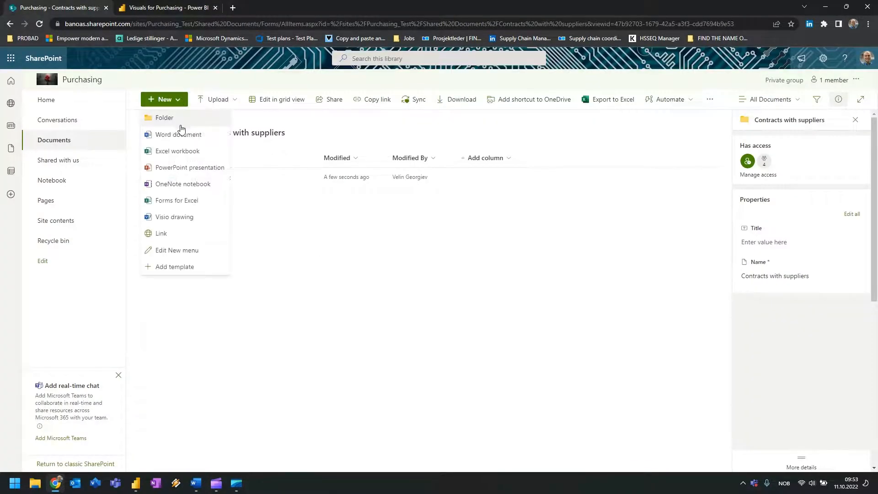
pyautogui.click(179, 134)
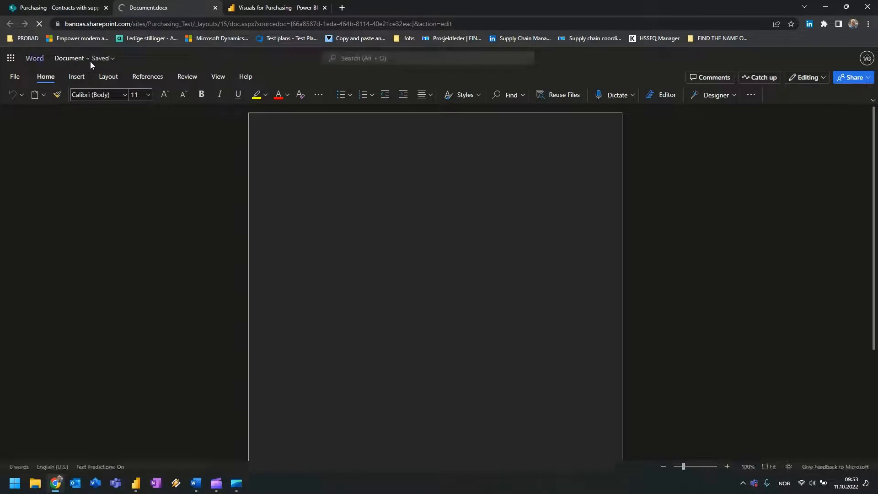
pyautogui.click(90, 60)
pyautogui.write('Contract 2')
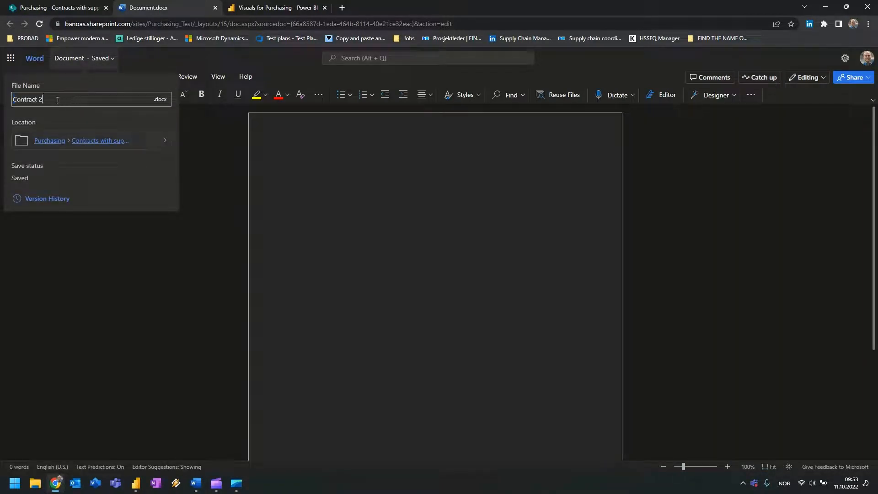
pyautogui.write('3')
pyautogui.click(328, 155)
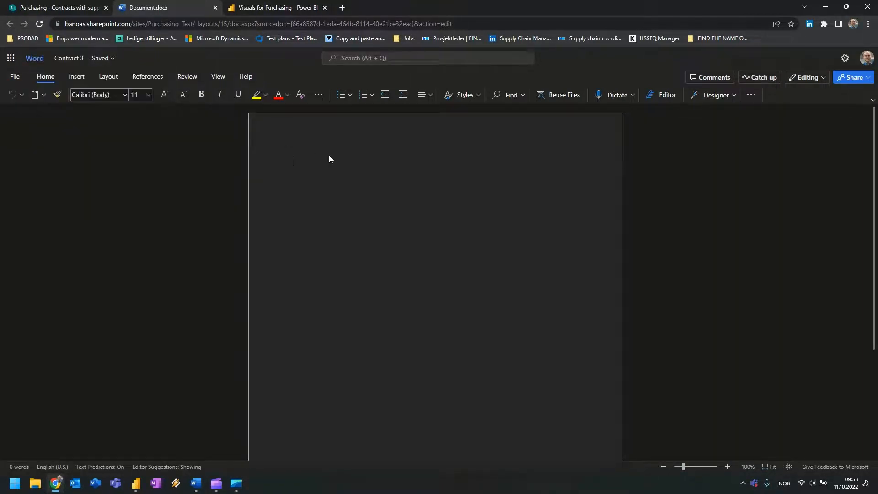
pyautogui.write('Contract 3')
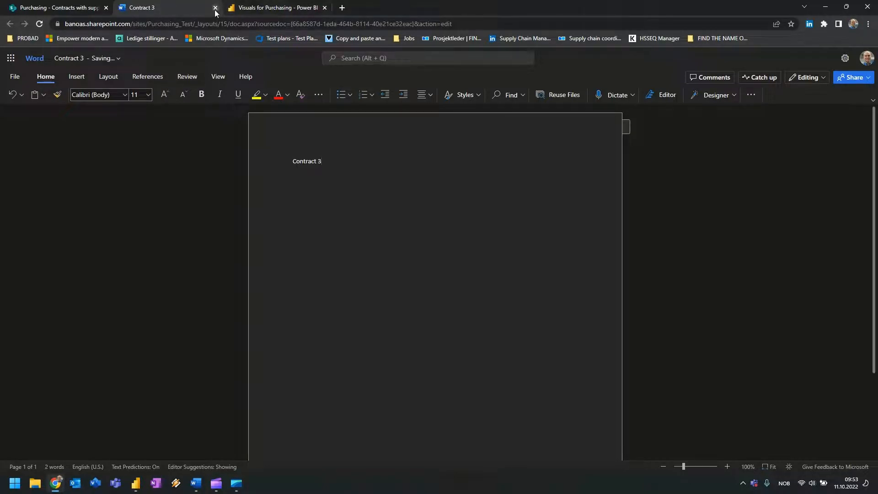
pyautogui.click(216, 9)
pyautogui.click(514, 77)
pyautogui.click(216, 9)
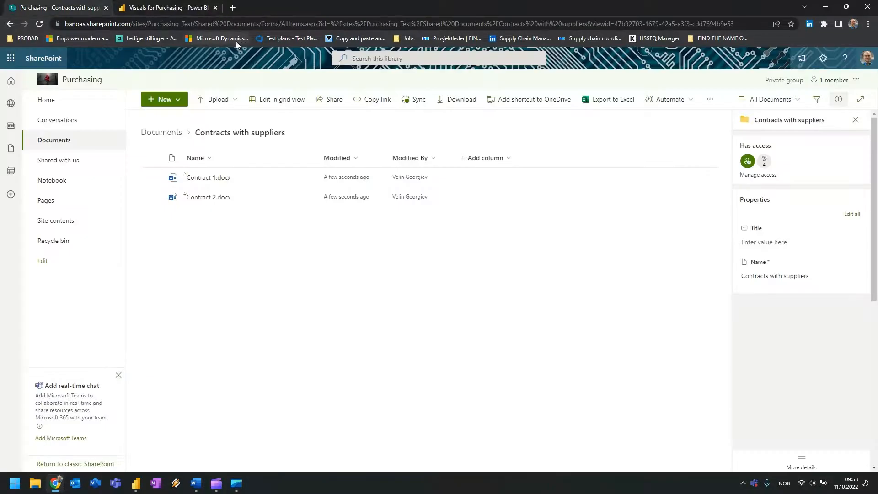
# Refresh the library and add a Date and time column 'Approved Until' with time excluded.
pyautogui.press('F5')
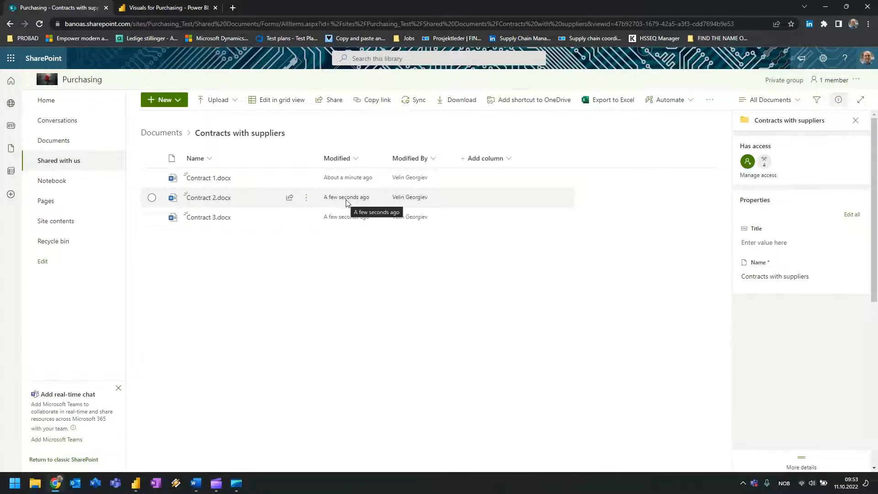
pyautogui.moveTo(316, 154); pyautogui.dragTo(266, 142)
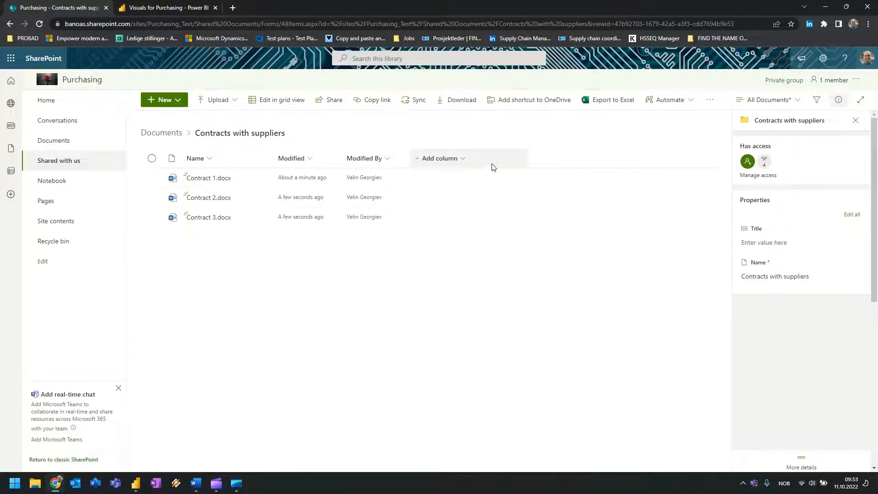
pyautogui.click(459, 161)
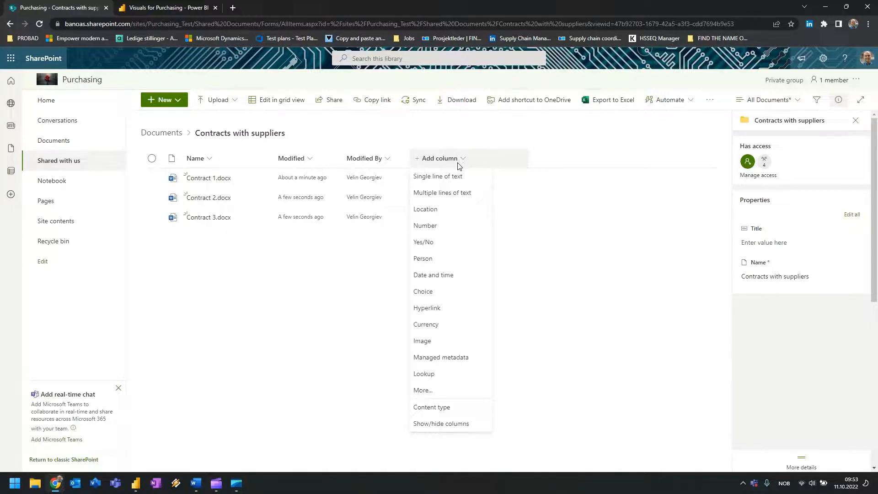
pyautogui.click(442, 276)
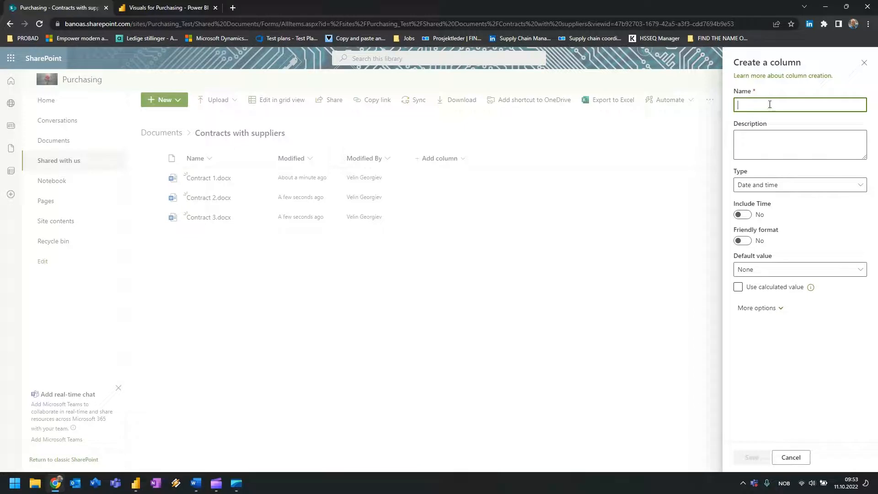
pyautogui.write('Ad')
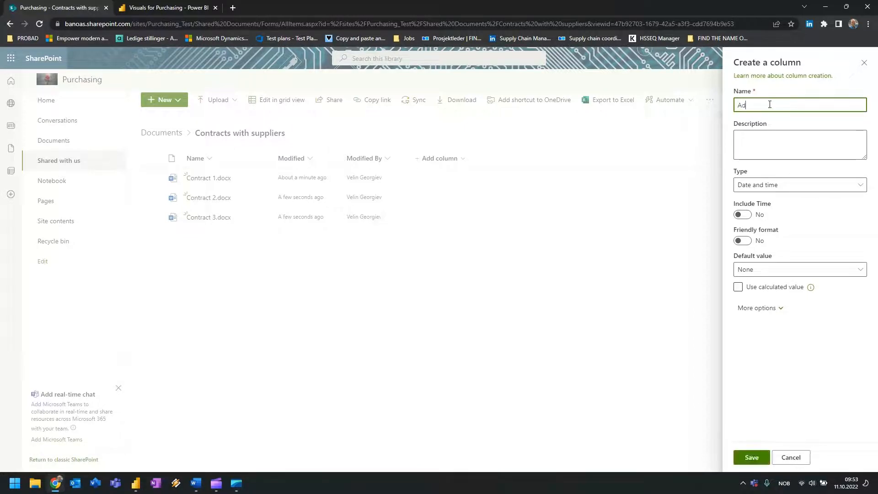
pyautogui.write('d')
pyautogui.press('BackSpace')
pyautogui.press('BackSpace')
pyautogui.press('BackSpace')
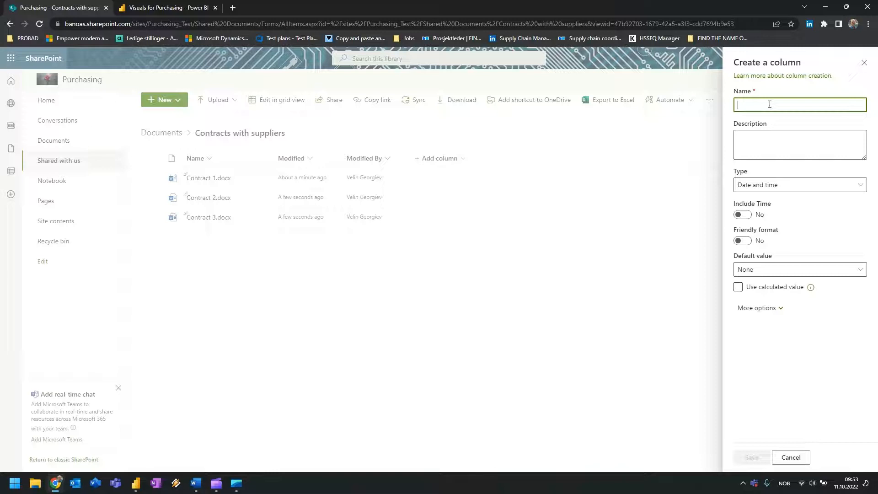
pyautogui.write('Appro')
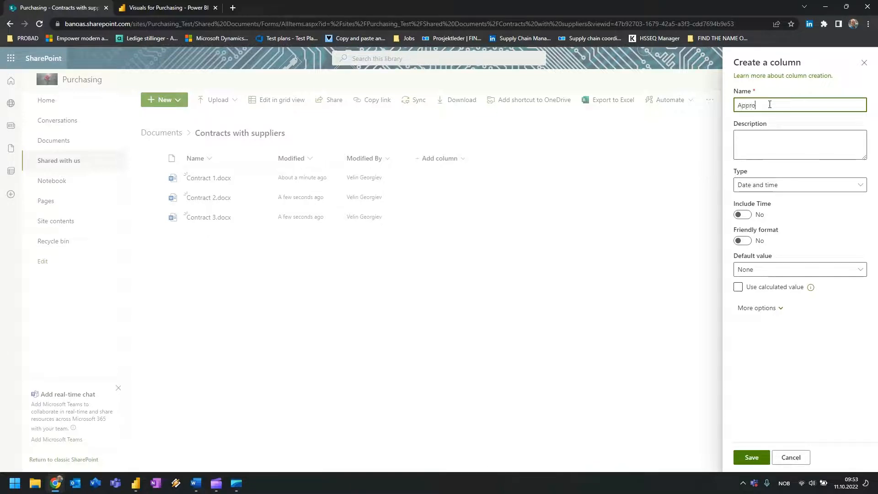
pyautogui.write('ved Until')
pyautogui.click(794, 141)
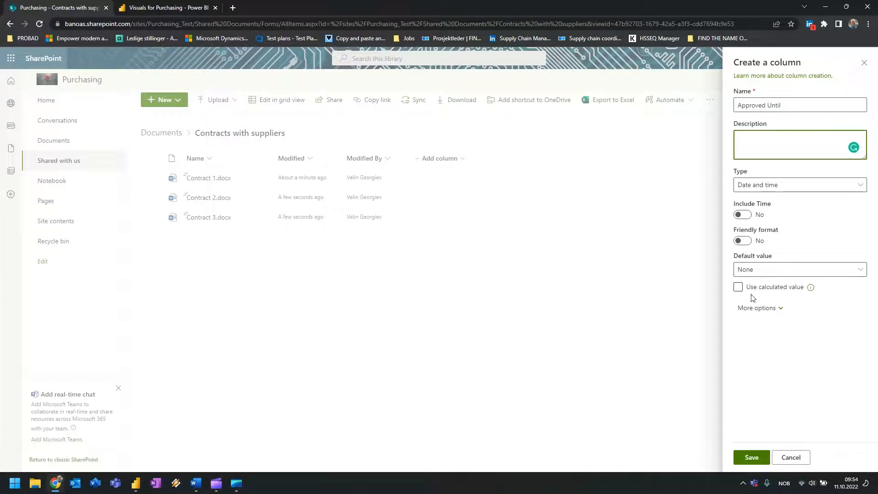
pyautogui.click(756, 309)
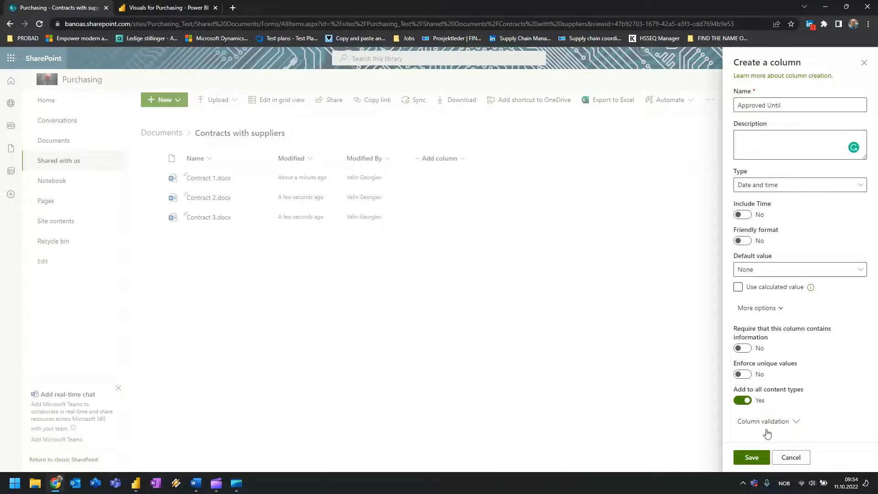
pyautogui.click(753, 457)
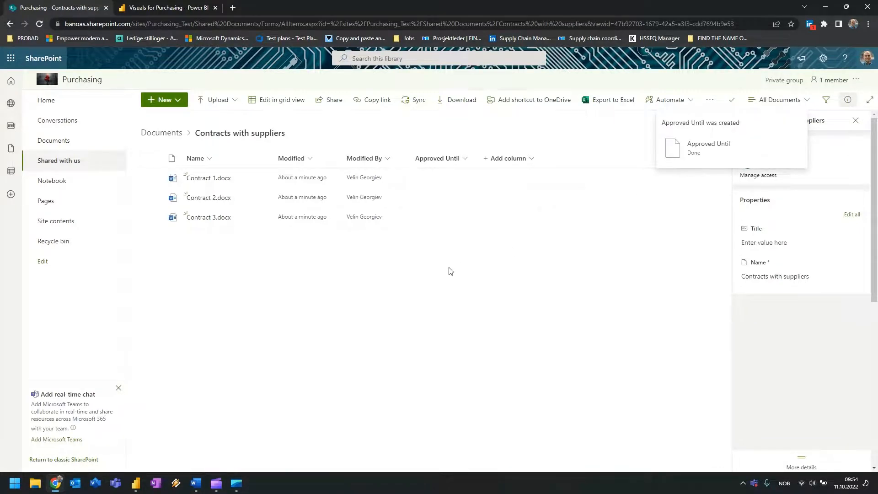
# Set Contract 1's Approved Until date to October 12, 2022.
pyautogui.click(454, 181)
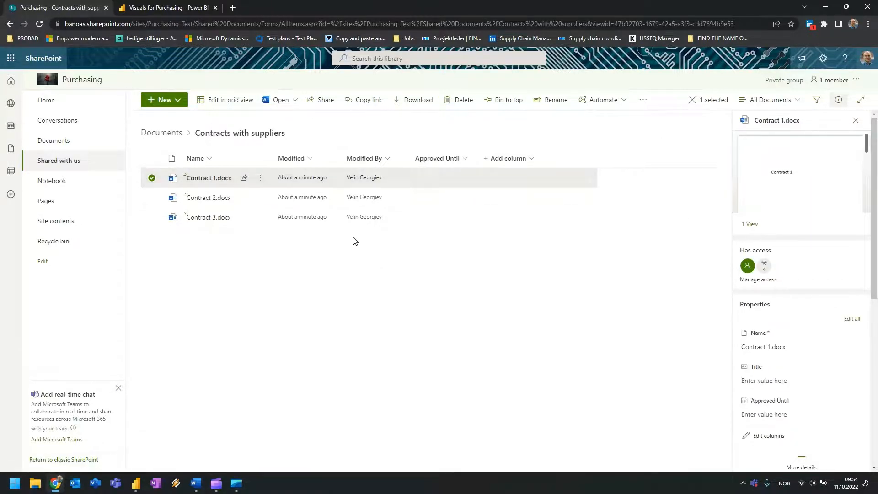
pyautogui.scroll(-1, 790, 374)
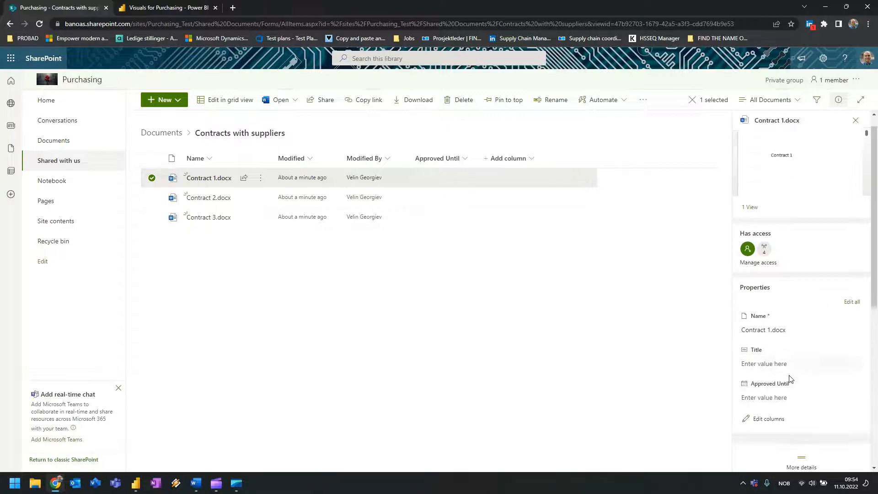
pyautogui.click(752, 370)
pyautogui.click(852, 369)
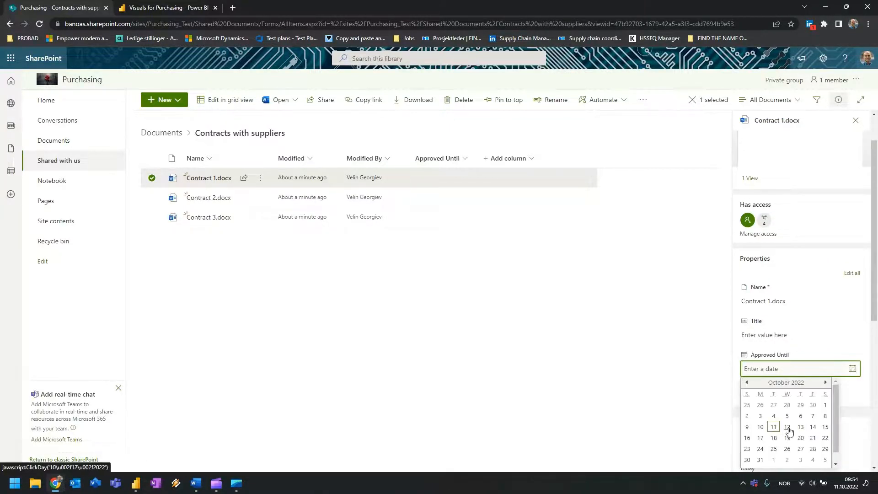
pyautogui.click(787, 426)
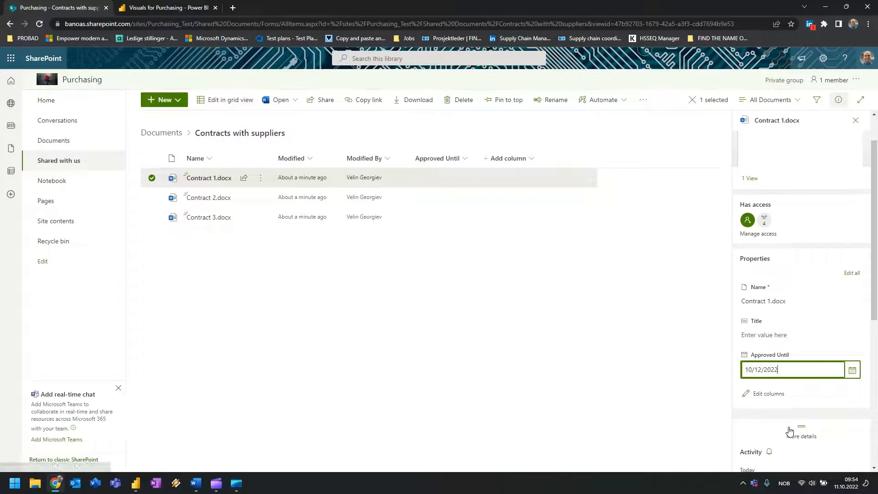
pyautogui.click(780, 388)
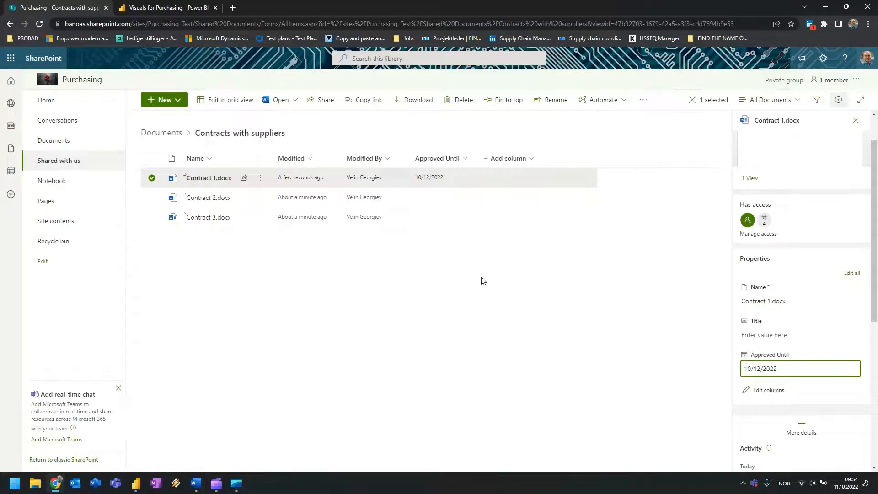
pyautogui.click(490, 335)
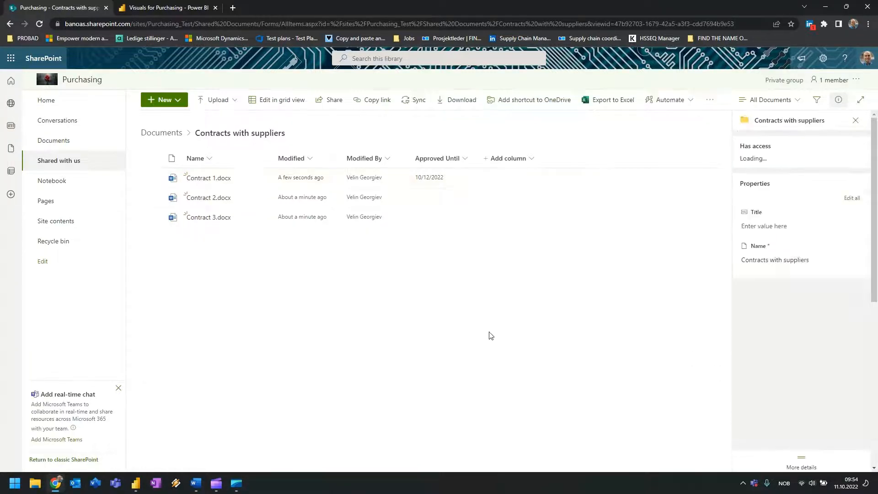
# Set Contract 2's Approved Until date to October 12, 2022.
pyautogui.click(443, 204)
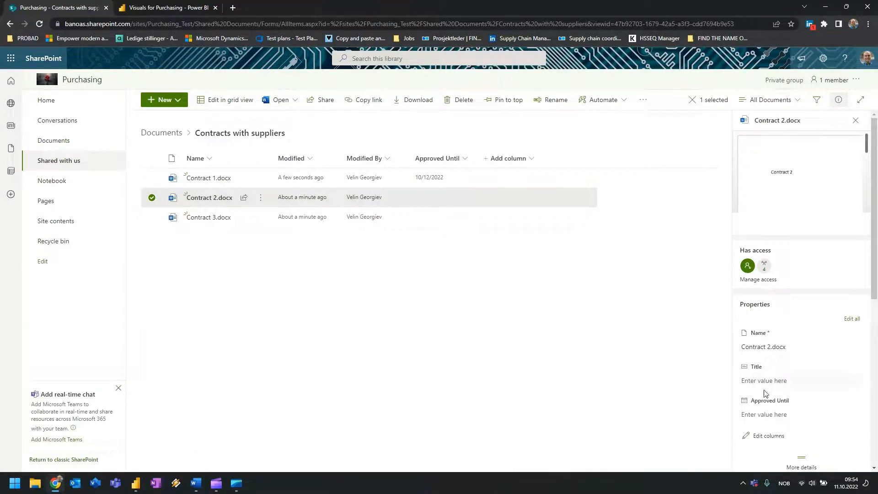
pyautogui.click(761, 414)
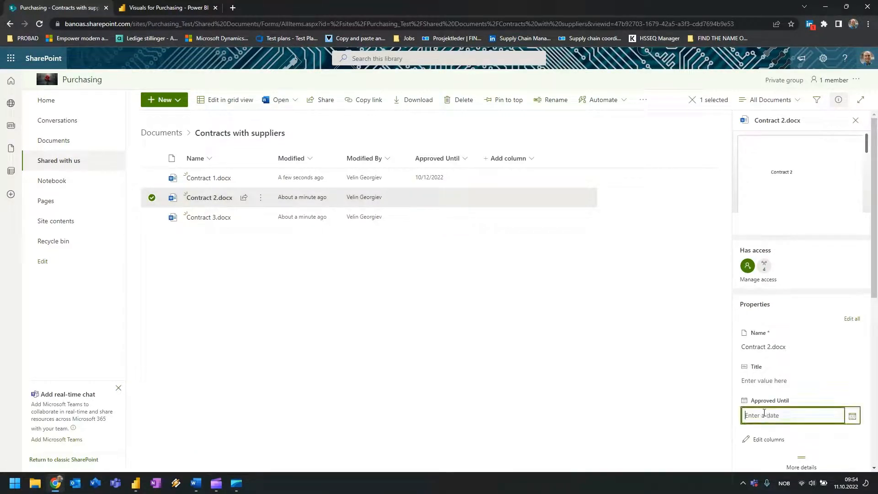
pyautogui.click(850, 414)
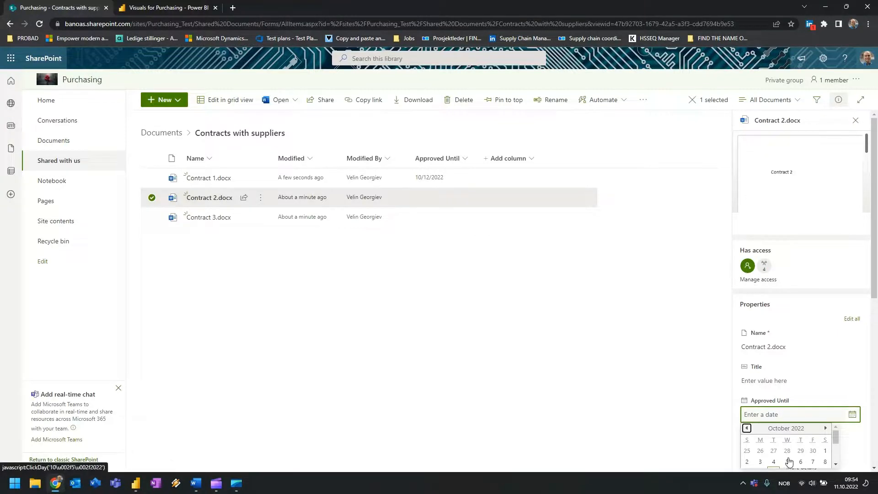
pyautogui.scroll(-2, 793, 432)
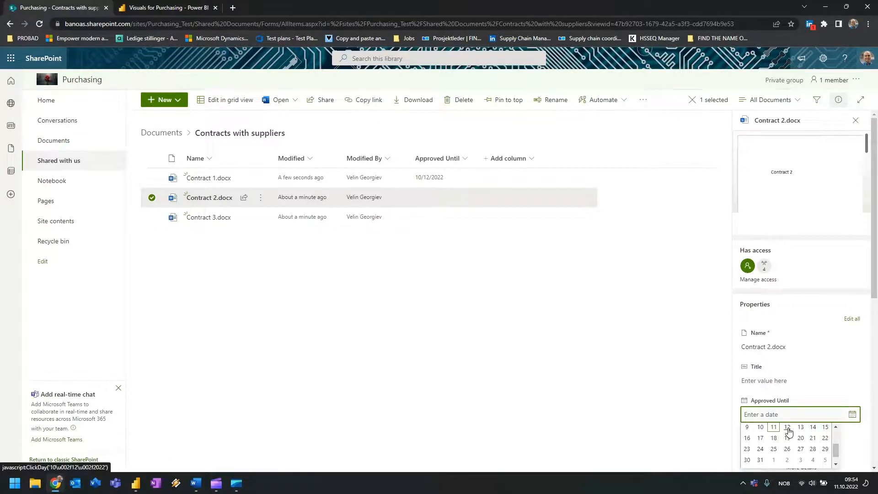
pyautogui.click(787, 427)
pyautogui.click(781, 405)
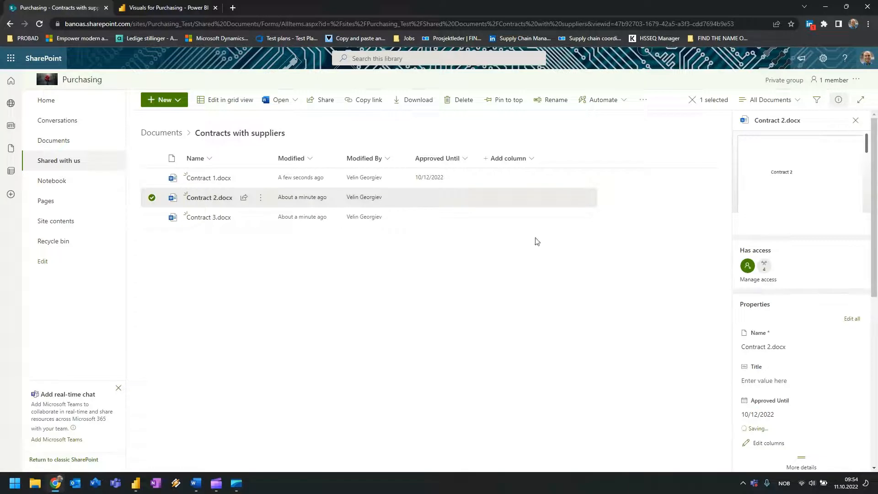
# Set Contract 3's Approved Until date to October 12, 2022.
pyautogui.click(471, 223)
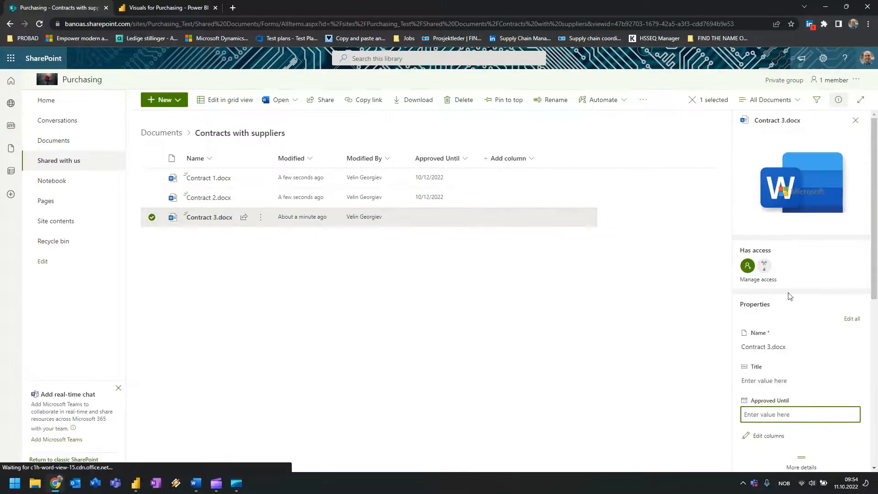
pyautogui.scroll(-1, 800, 366)
pyautogui.click(793, 373)
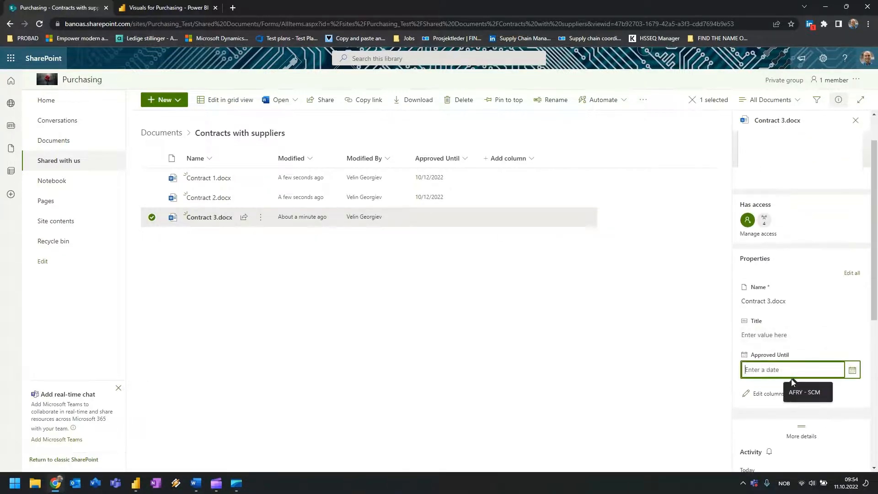
pyautogui.click(852, 370)
pyautogui.click(791, 431)
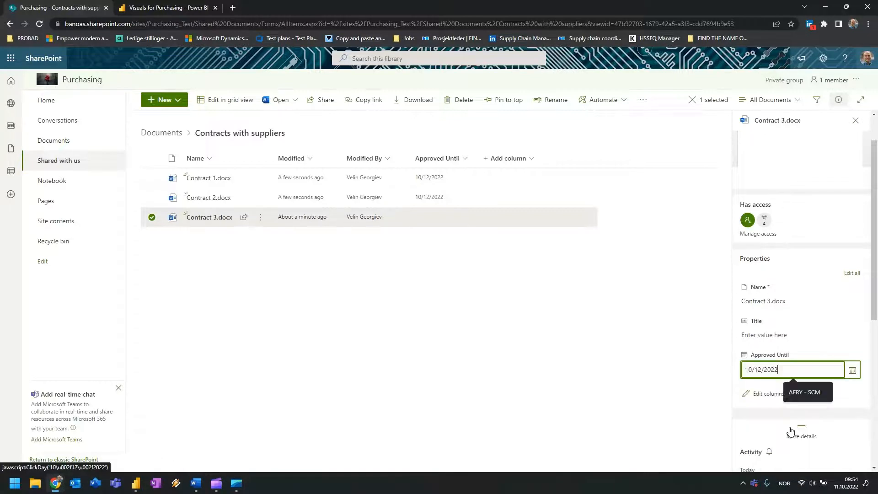
pyautogui.click(528, 294)
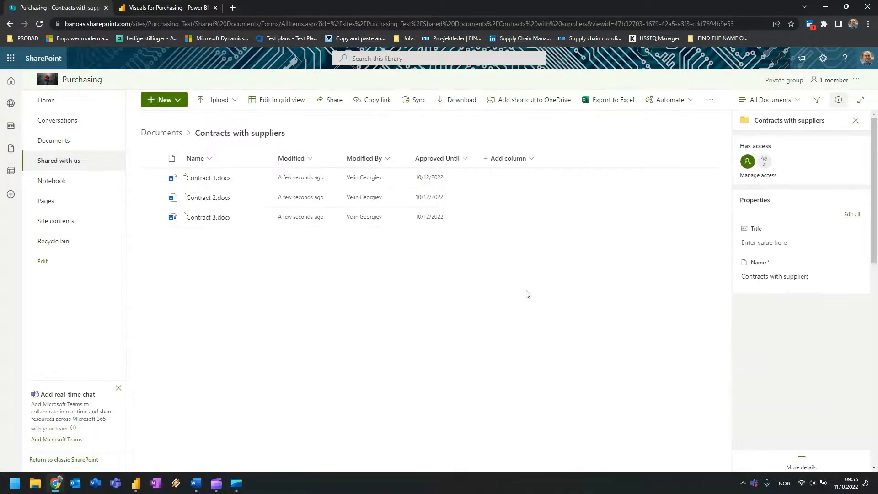
# Start a Choice column named 'Importance' with options High, Medium and Low.
pyautogui.click(489, 160)
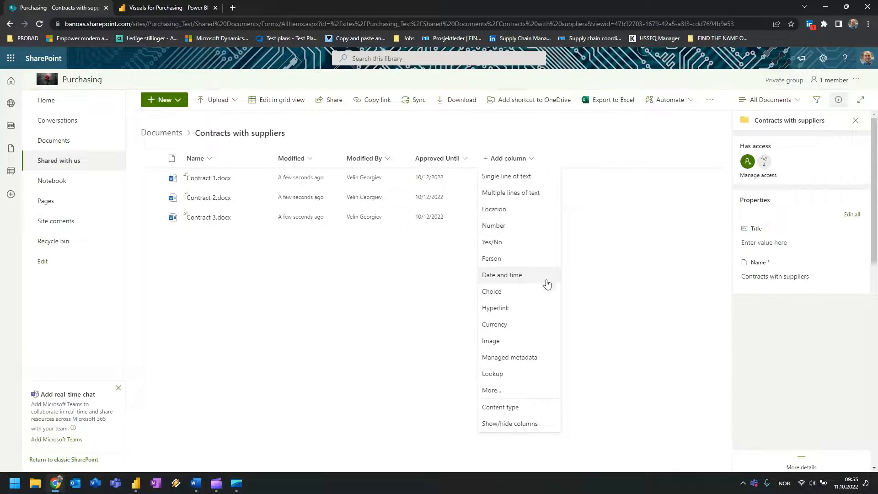
pyautogui.click(520, 293)
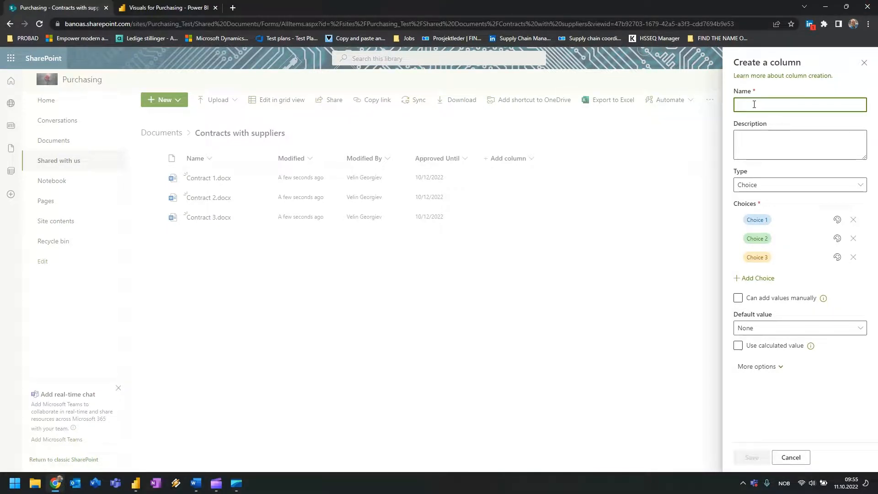
pyautogui.write('Imp')
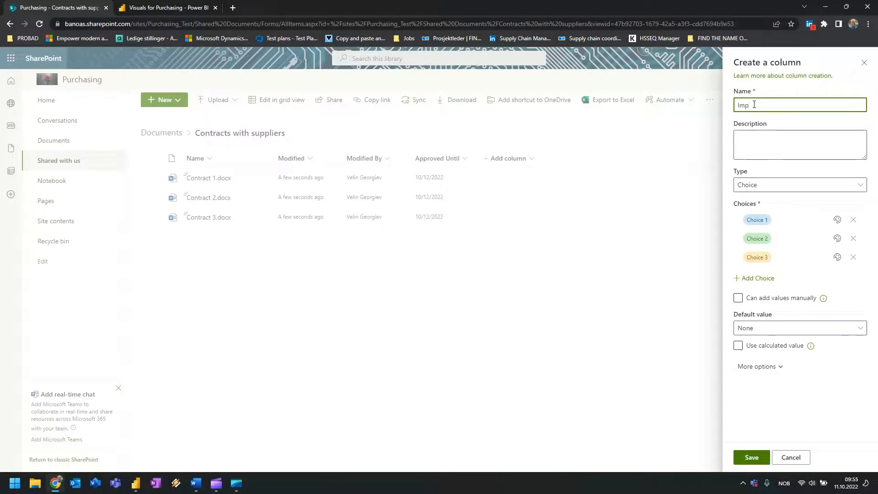
pyautogui.write('ro')
pyautogui.press('BackSpace')
pyautogui.press('BackSpace')
pyautogui.write('portance')
pyautogui.click(758, 220)
pyautogui.click(770, 220)
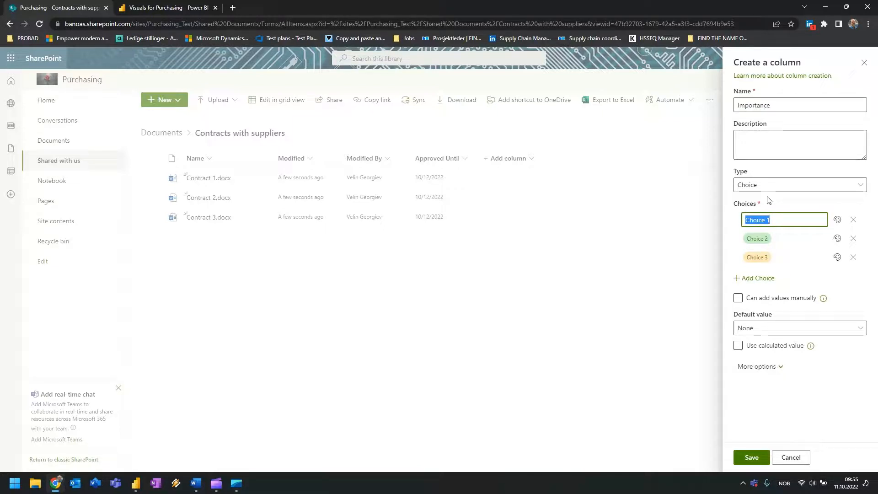
pyautogui.write('Hi')
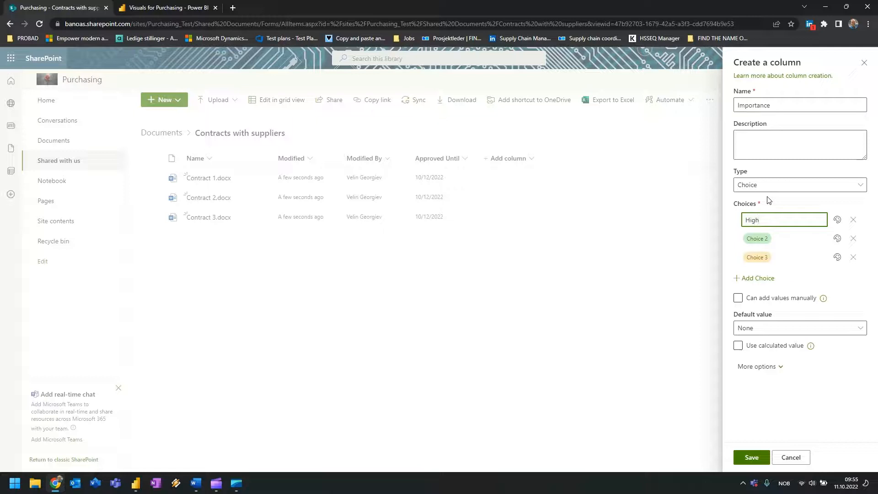
pyautogui.write('gh')
pyautogui.click(755, 243)
pyautogui.write('Med')
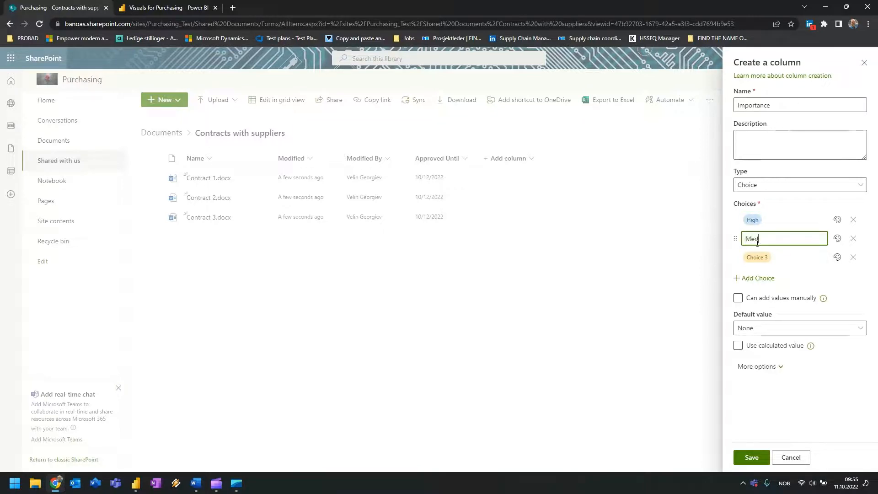
pyautogui.write('oim')
pyautogui.press('BackSpace')
pyautogui.write('ium')
pyautogui.click(756, 254)
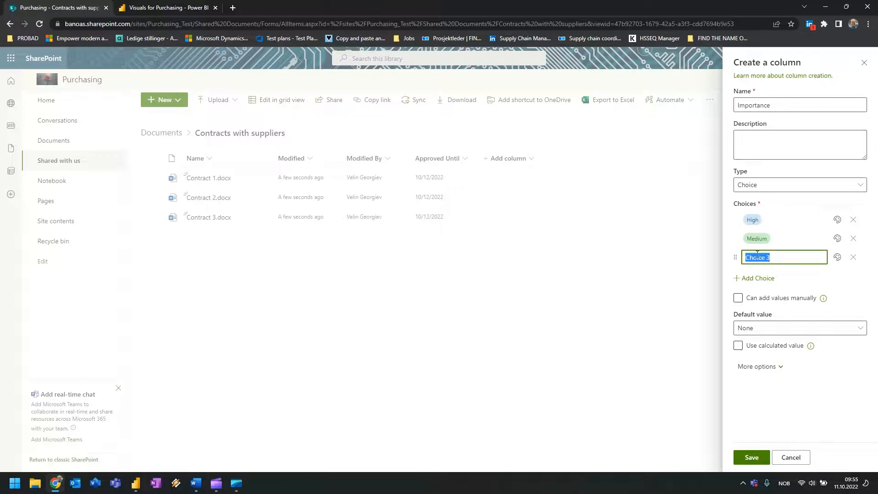
pyautogui.write('Low')
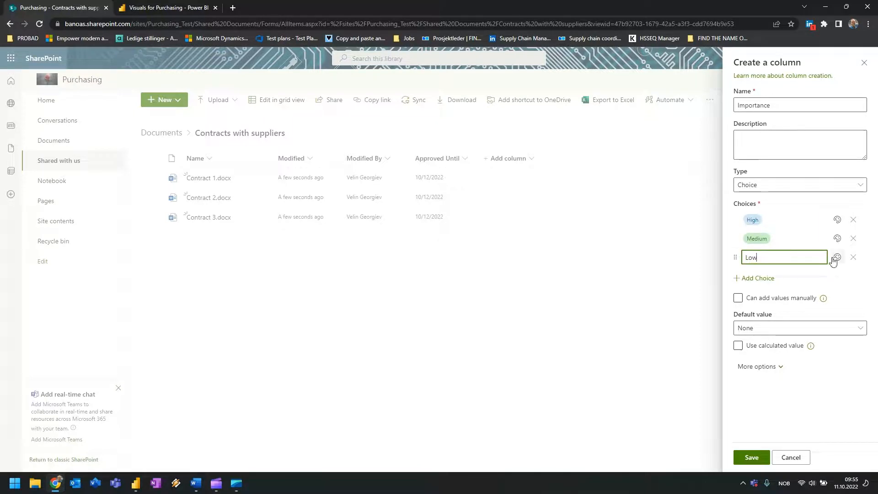
# Colour Low green, Medium yellow and High red, then save the Importance column.
pyautogui.click(837, 257)
pyautogui.click(810, 340)
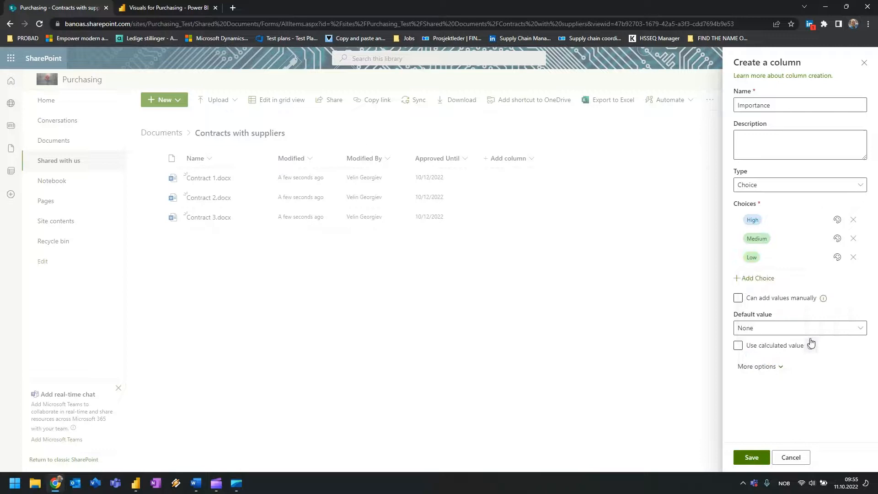
pyautogui.click(837, 238)
pyautogui.click(795, 318)
pyautogui.click(837, 220)
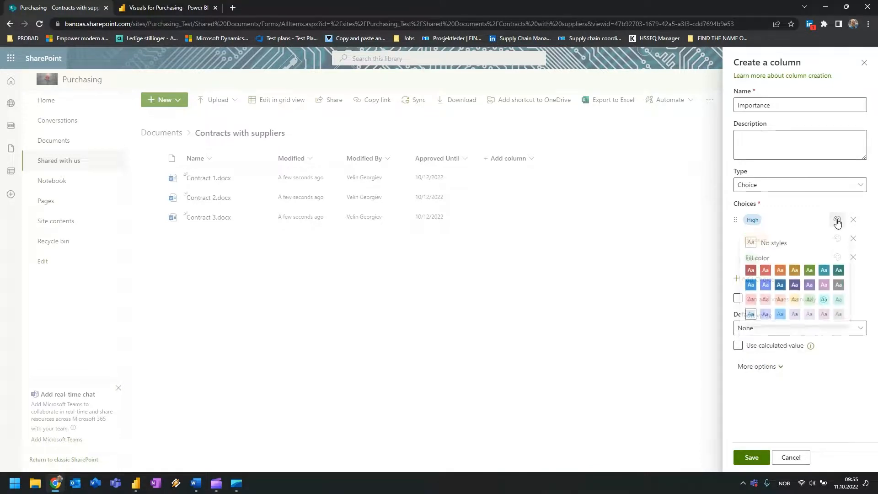
pyautogui.click(765, 270)
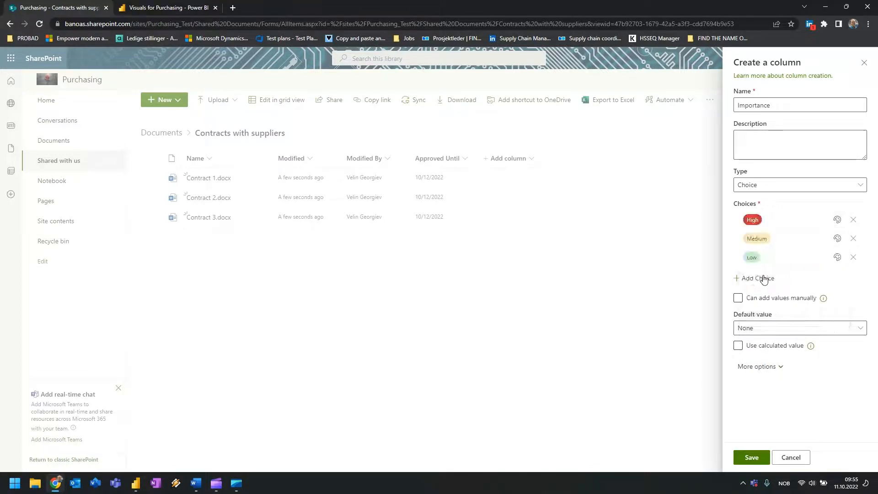
pyautogui.click(751, 458)
pyautogui.click(501, 182)
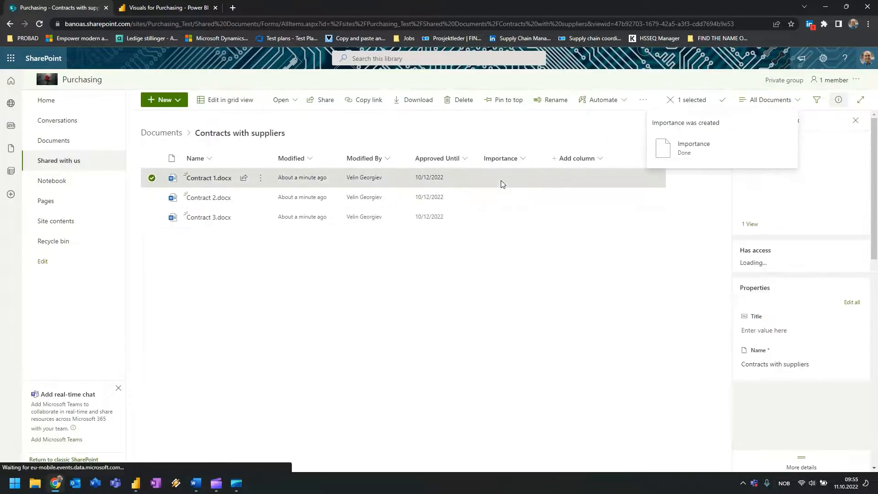
# Set Contract 1's importance to Low and Contract 2's to Medium.
pyautogui.scroll(-3, 784, 320)
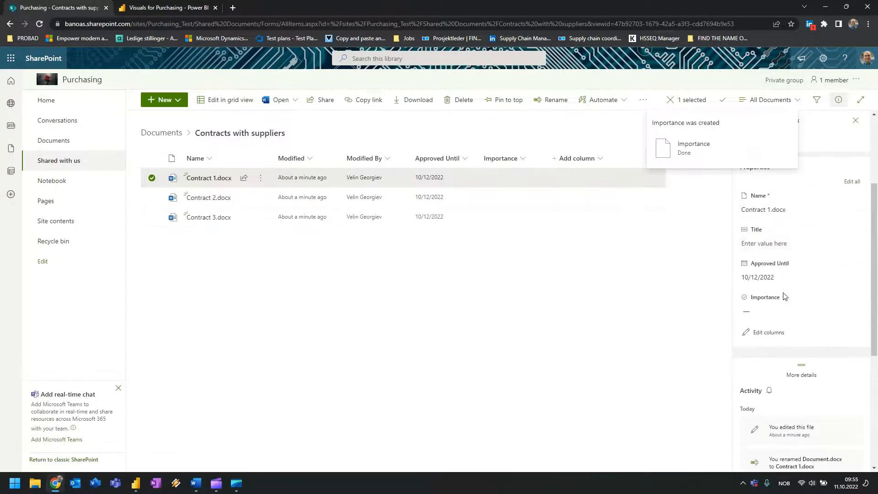
pyautogui.click(763, 316)
pyautogui.click(755, 372)
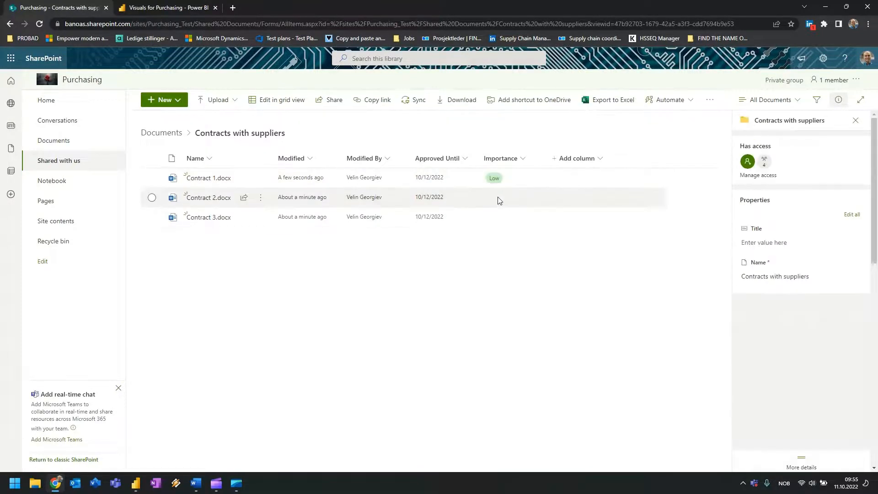
pyautogui.click(498, 201)
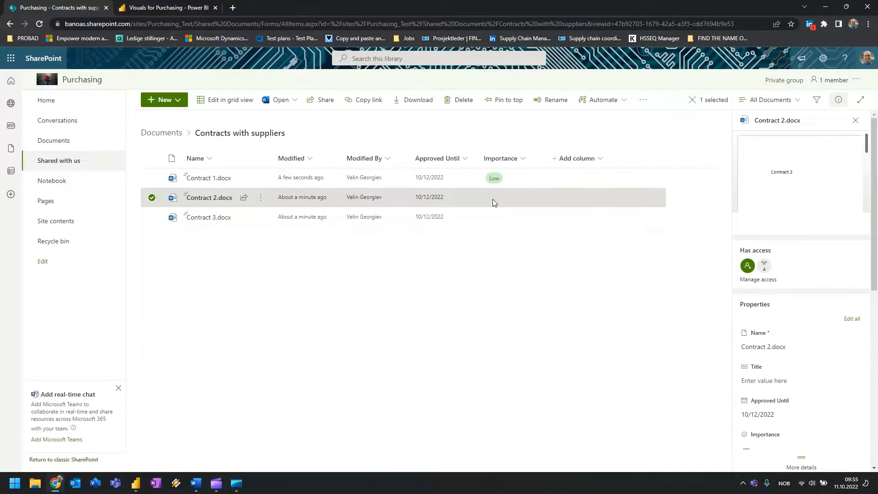
pyautogui.scroll(-4, 772, 307)
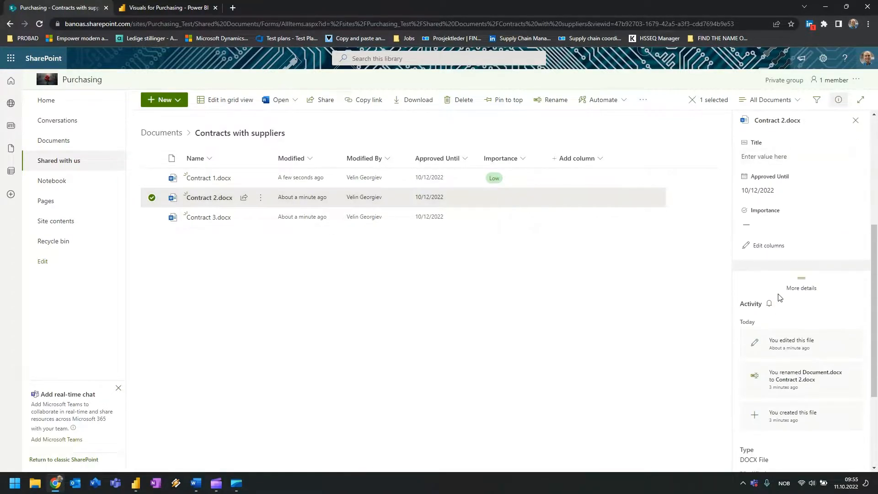
pyautogui.scroll(1, 779, 298)
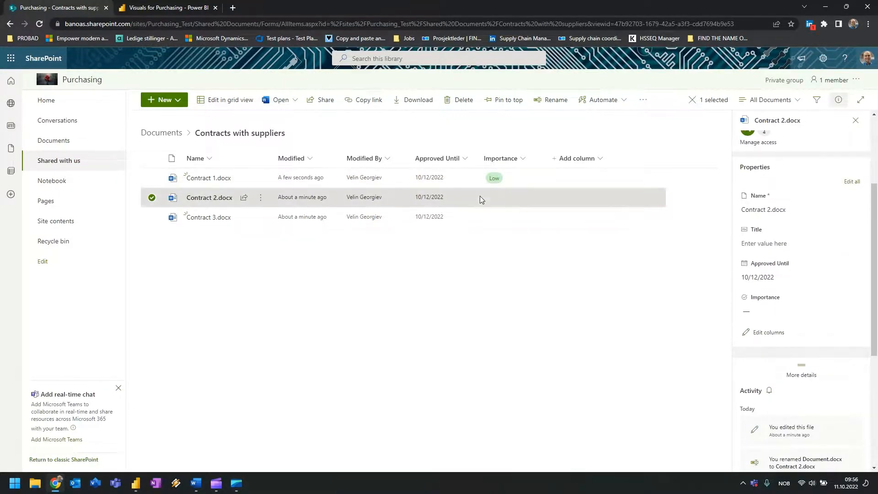
pyautogui.click(755, 311)
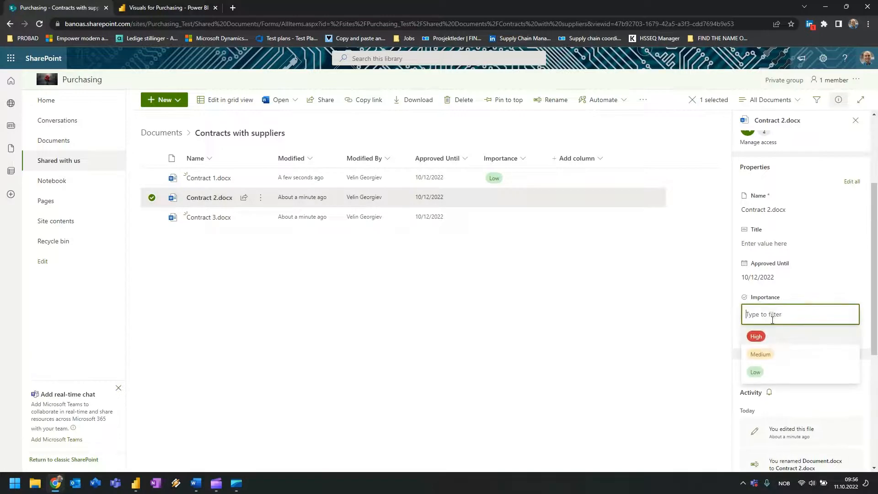
pyautogui.click(764, 353)
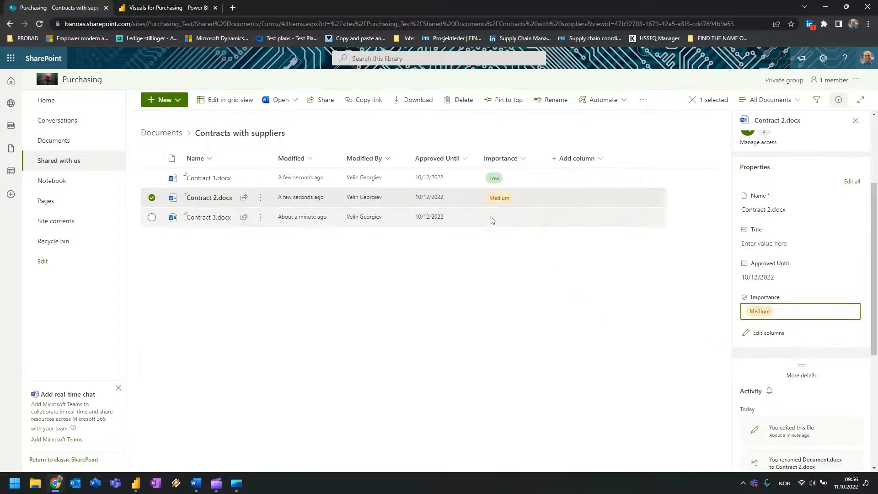
pyautogui.click(534, 277)
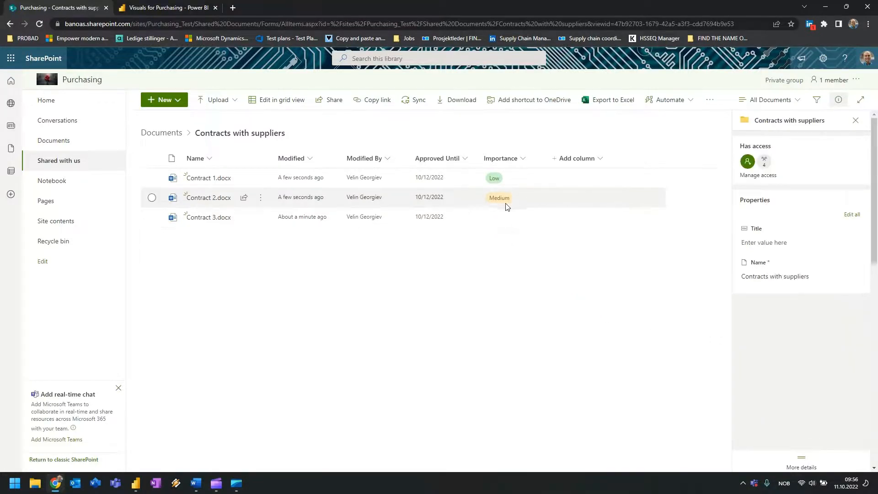
# Set Contract 3's importance to High.
pyautogui.click(499, 224)
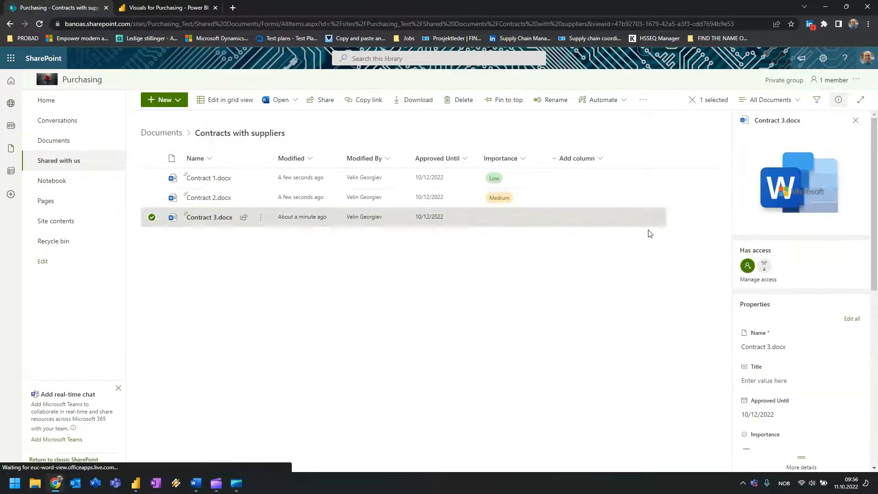
pyautogui.scroll(-1, 760, 441)
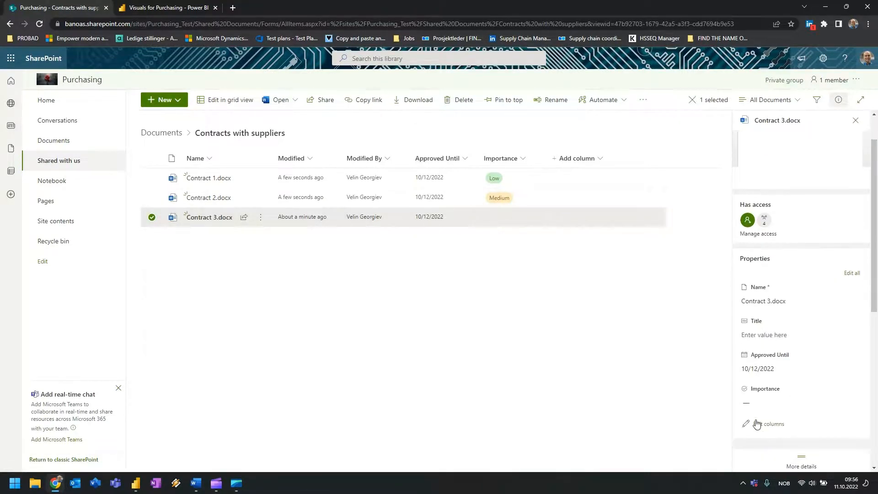
pyautogui.click(756, 404)
pyautogui.click(635, 367)
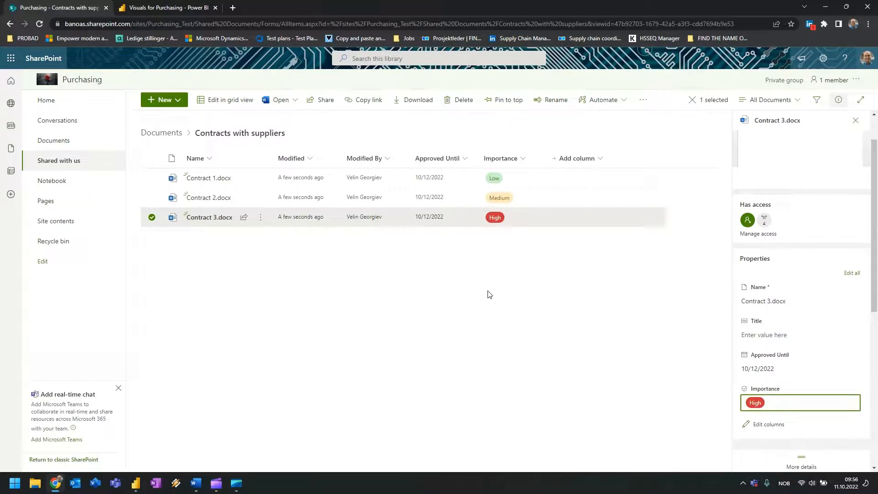
pyautogui.click(462, 293)
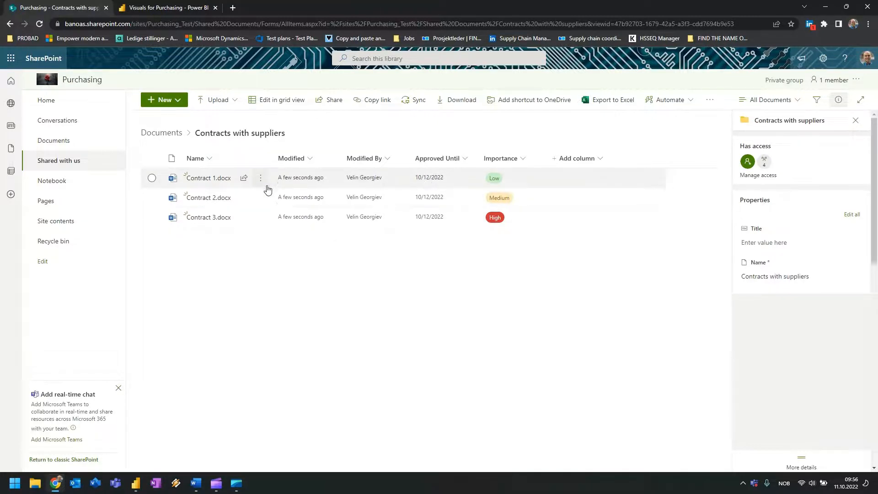
# Start an Automate 'Set a reminder' flow on Contract 1 based on Approved Until.
pyautogui.click(263, 180)
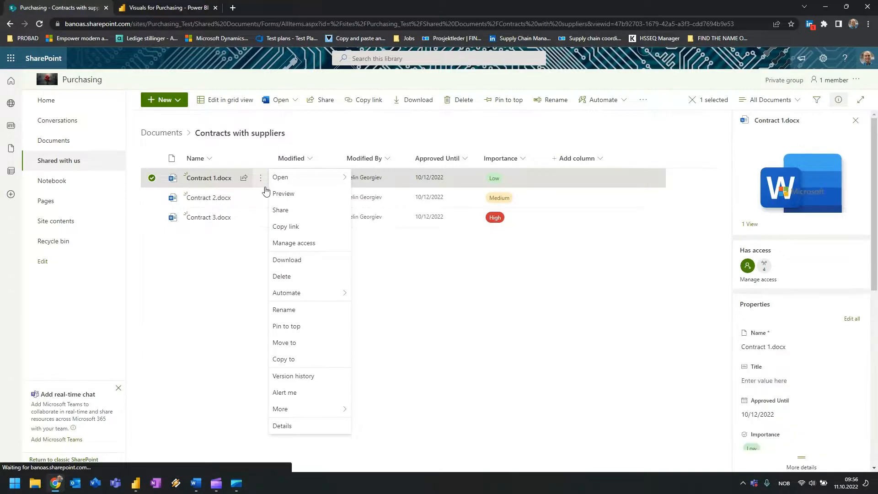
pyautogui.moveTo(307, 291)
pyautogui.moveTo(375, 309)
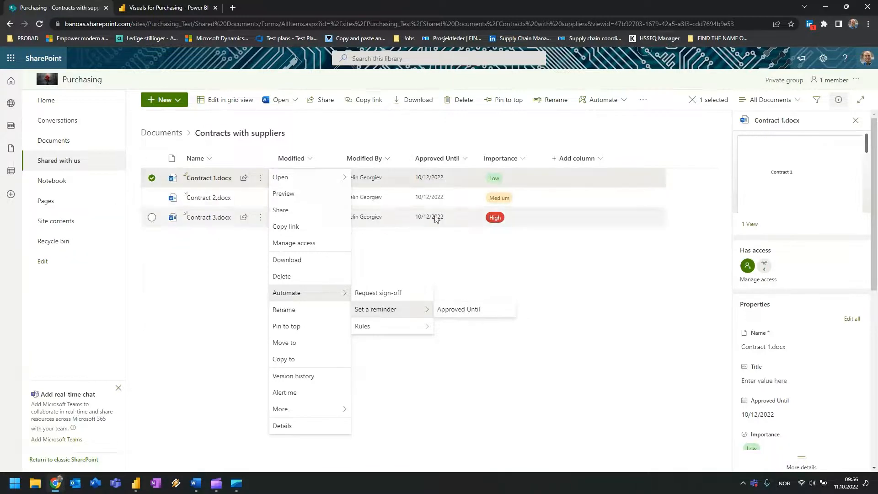
pyautogui.click(475, 316)
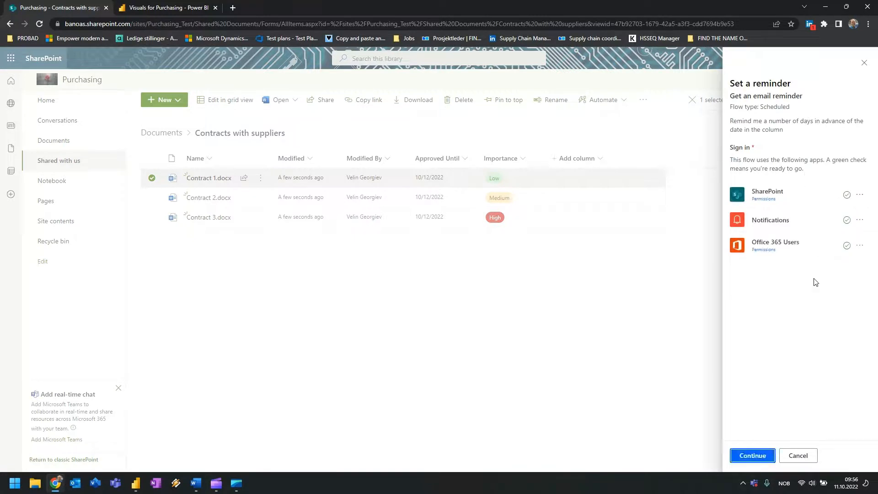
pyautogui.click(752, 456)
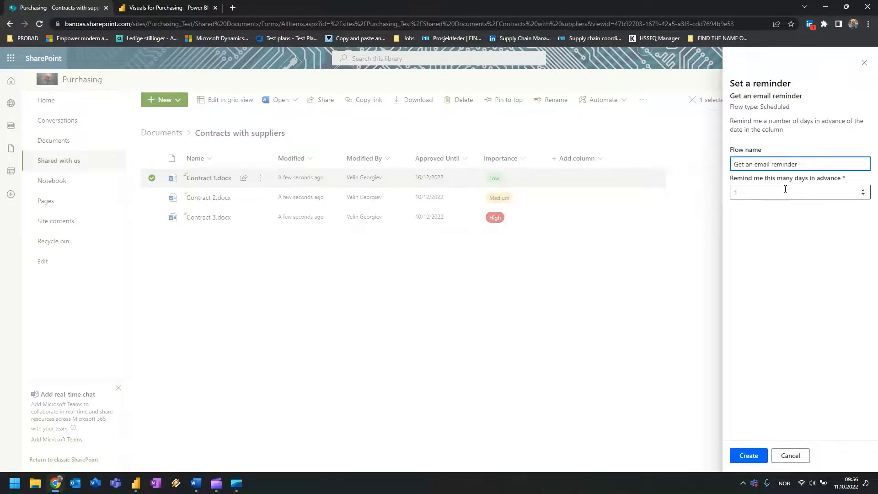
# Review the flow name and 1-day advance setting, then create the reminder flow.
pyautogui.rightClick(755, 263)
pyautogui.click(818, 194)
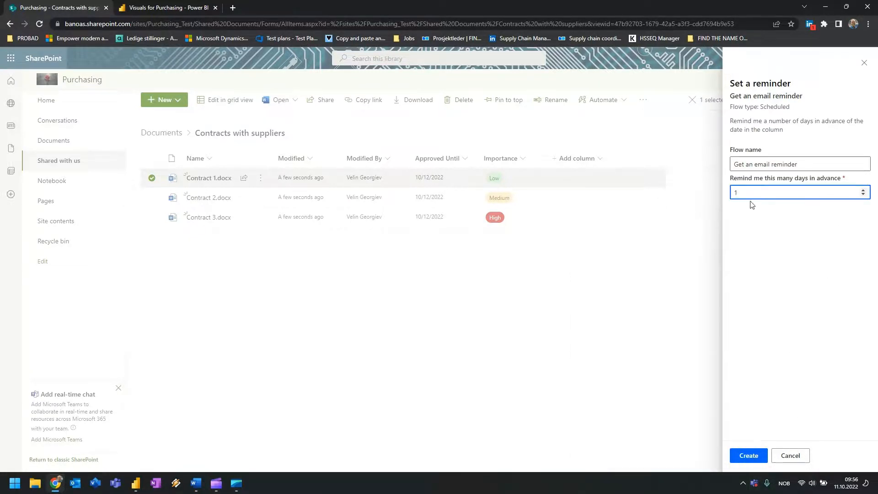
pyautogui.click(753, 163)
pyautogui.moveTo(741, 166); pyautogui.dragTo(800, 166)
pyautogui.click(800, 166)
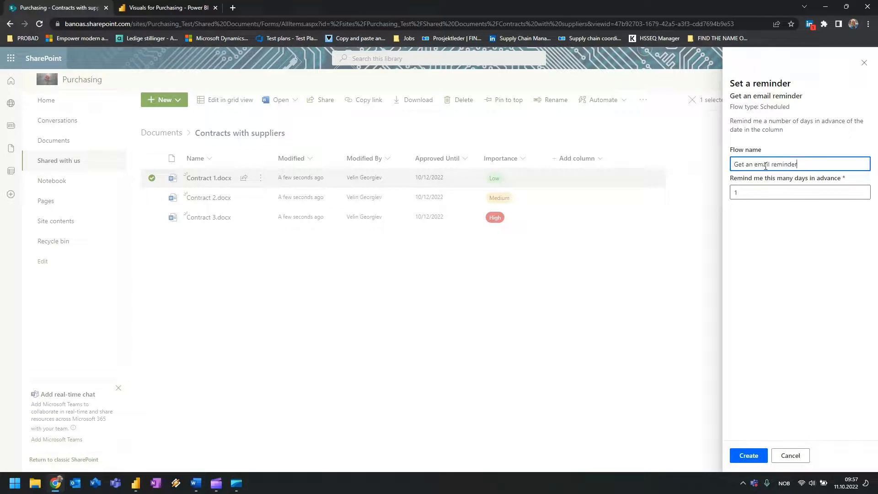
pyautogui.moveTo(736, 162); pyautogui.dragTo(790, 165)
pyautogui.click(737, 163)
pyautogui.click(747, 456)
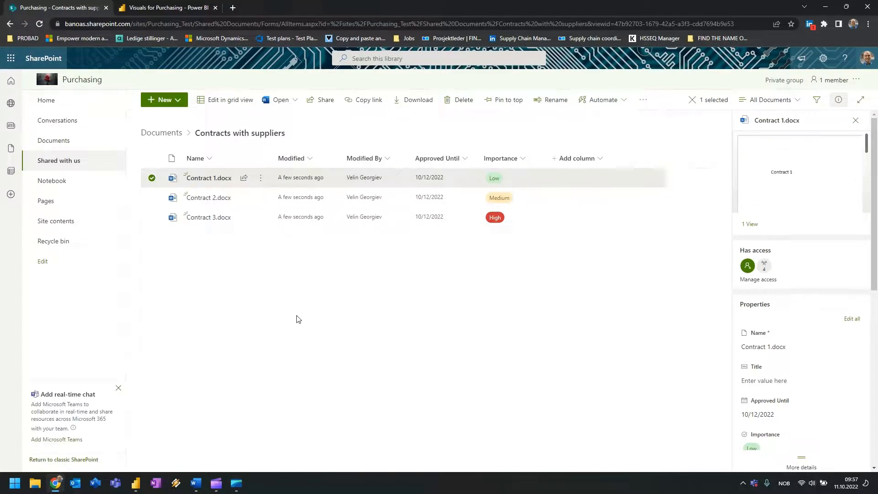
pyautogui.click(282, 339)
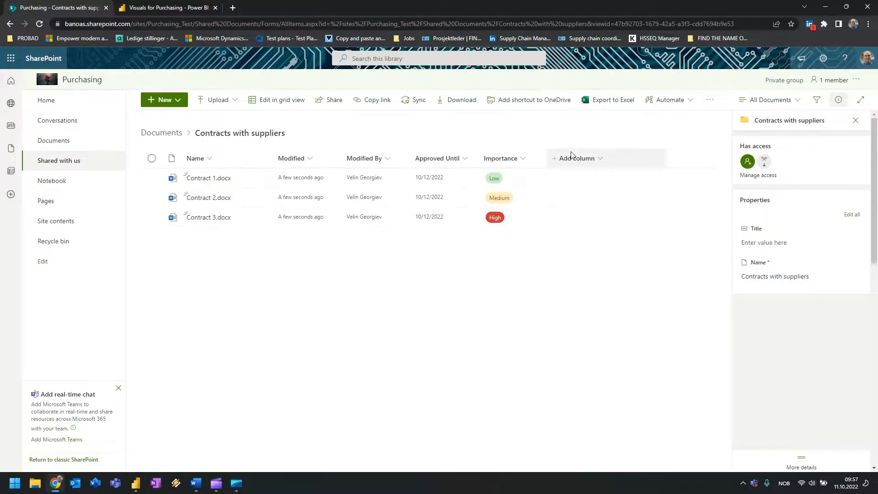
# Add a Person column named Owner and move it right after Name.
pyautogui.click(604, 160)
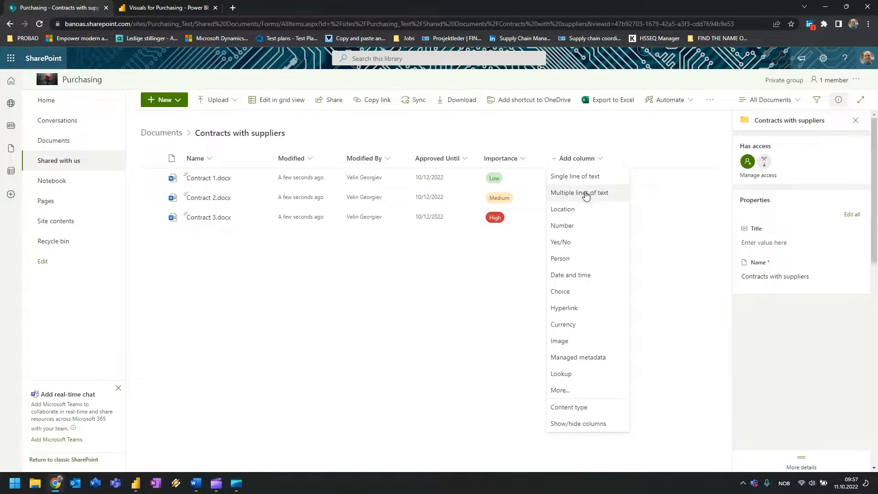
pyautogui.click(569, 260)
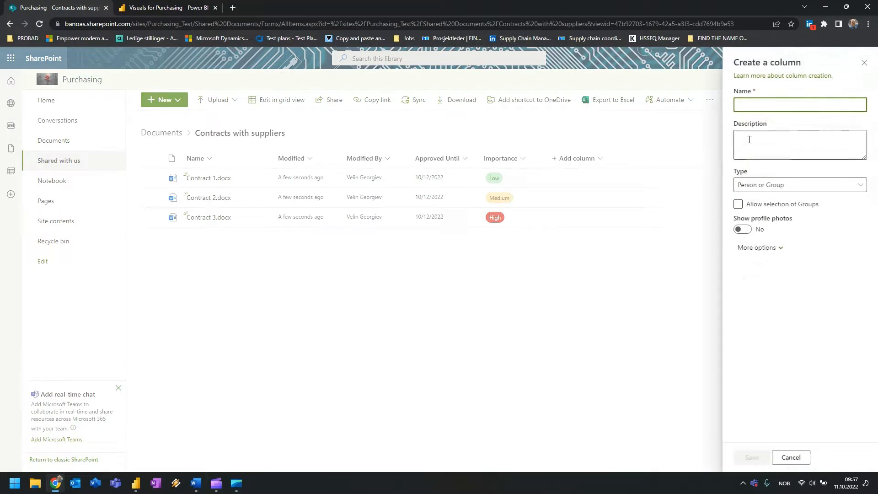
pyautogui.write('Owner')
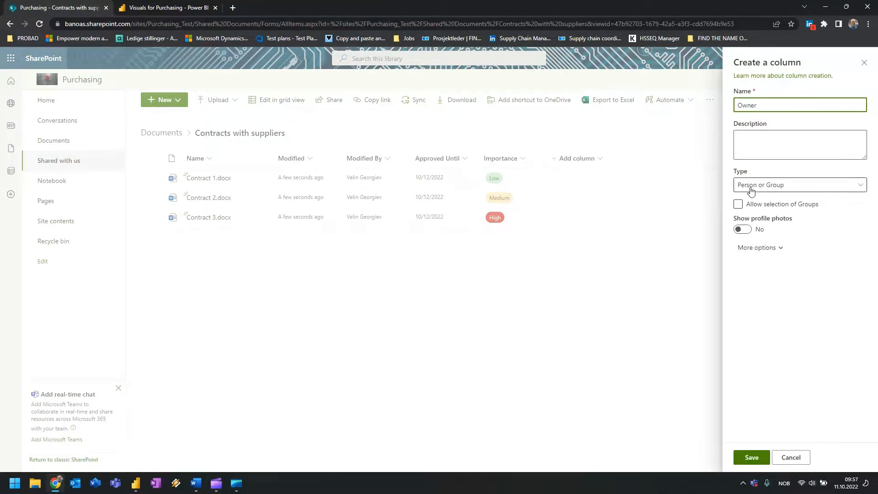
pyautogui.click(750, 457)
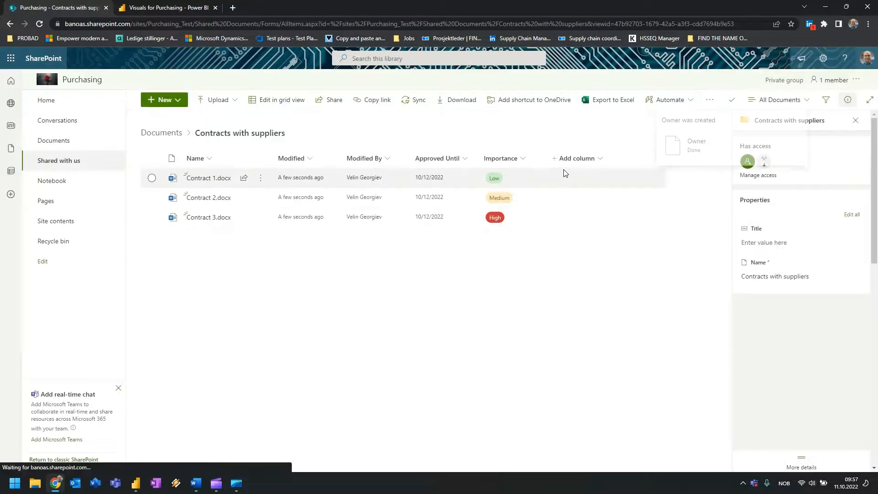
pyautogui.moveTo(562, 158); pyautogui.dragTo(283, 174)
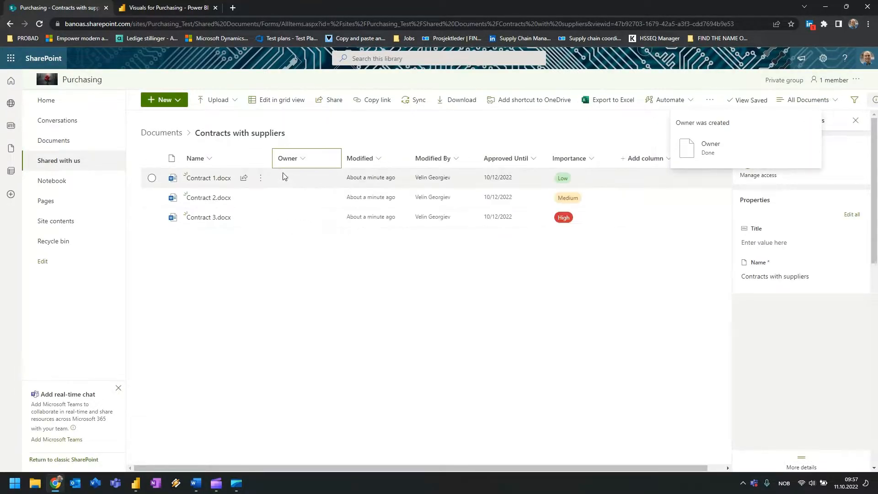
# Assign the colleague as Owner of Contract 1.docx.
pyautogui.click(296, 183)
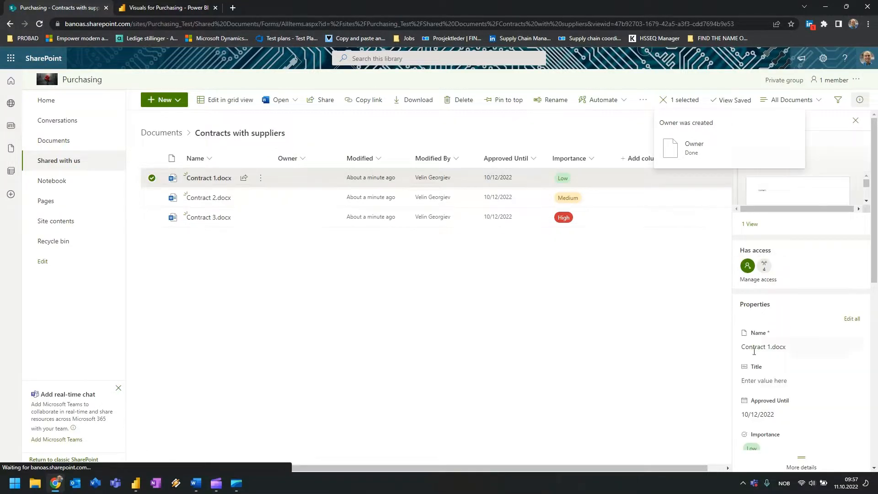
pyautogui.scroll(-2, 772, 375)
pyautogui.scroll(-1, 772, 374)
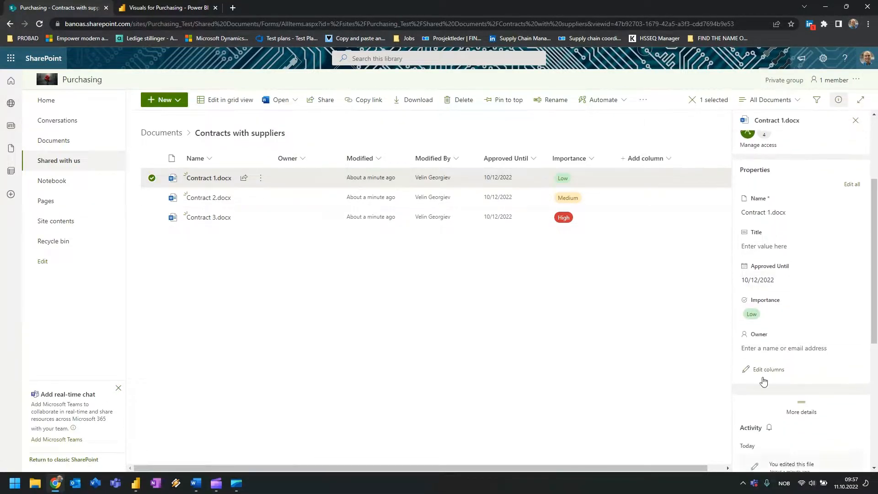
pyautogui.click(763, 346)
pyautogui.write('Ve')
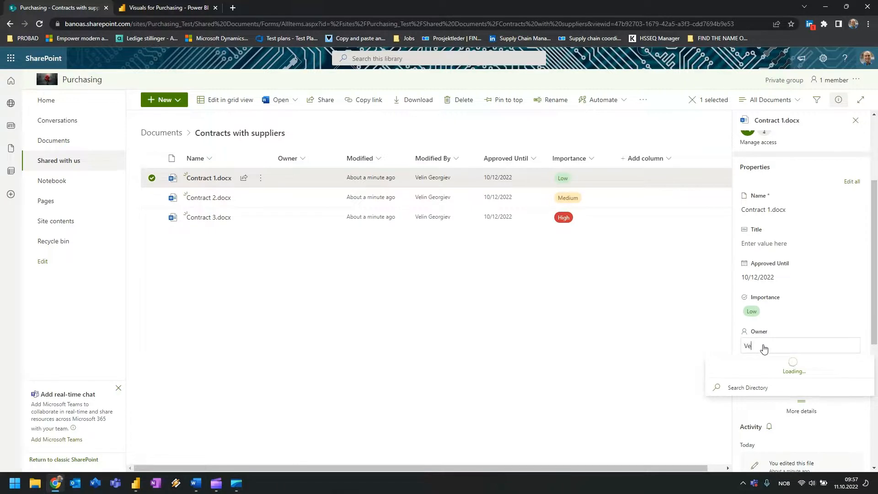
pyautogui.write('li')
pyautogui.click(727, 367)
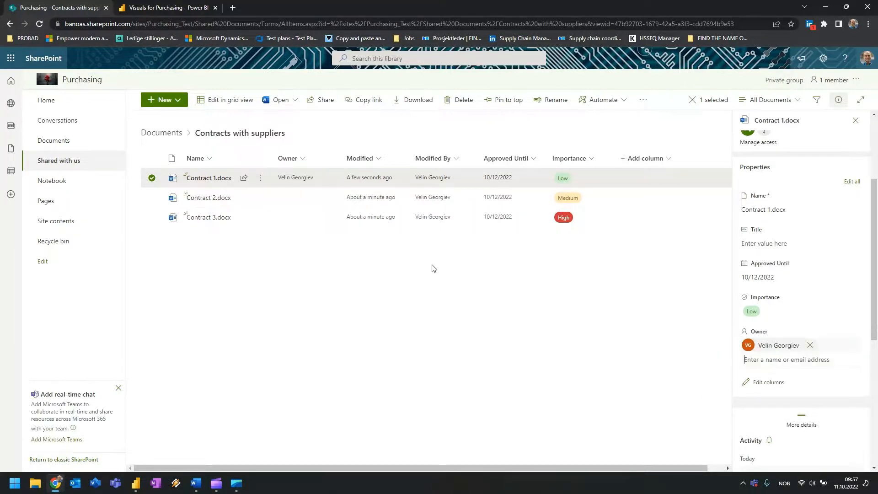
# Assign the same colleague as Owner of Contract 2.docx and Contract 3.docx.
pyautogui.click(293, 197)
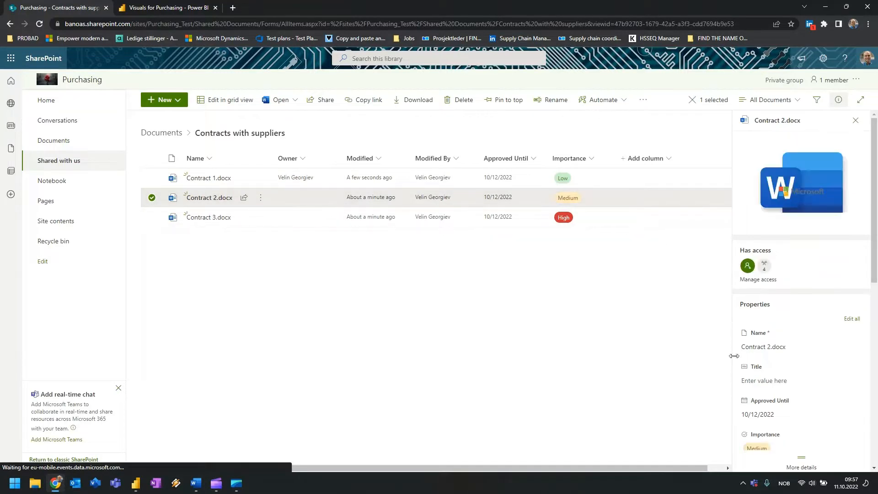
pyautogui.scroll(-2, 796, 361)
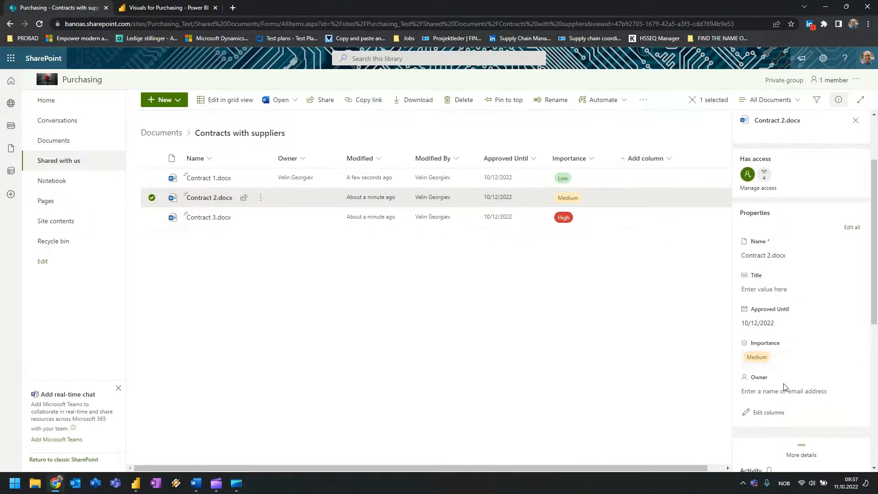
pyautogui.click(762, 391)
pyautogui.write('veli')
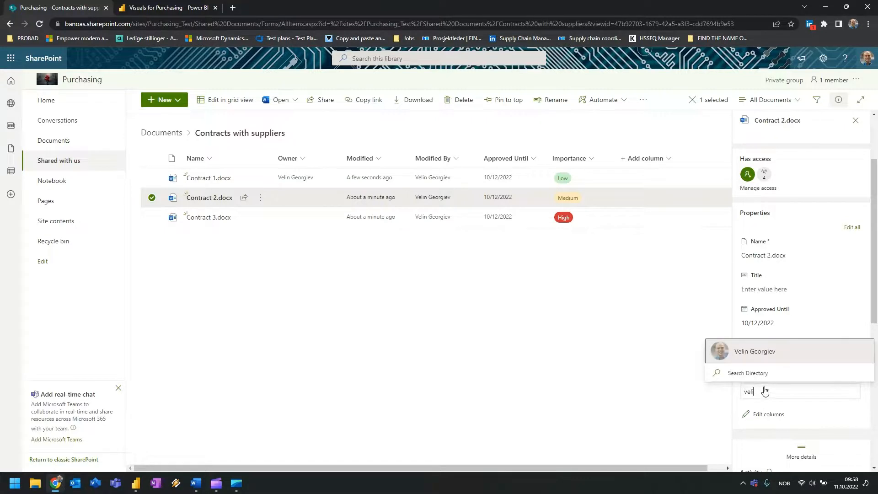
pyautogui.click(760, 355)
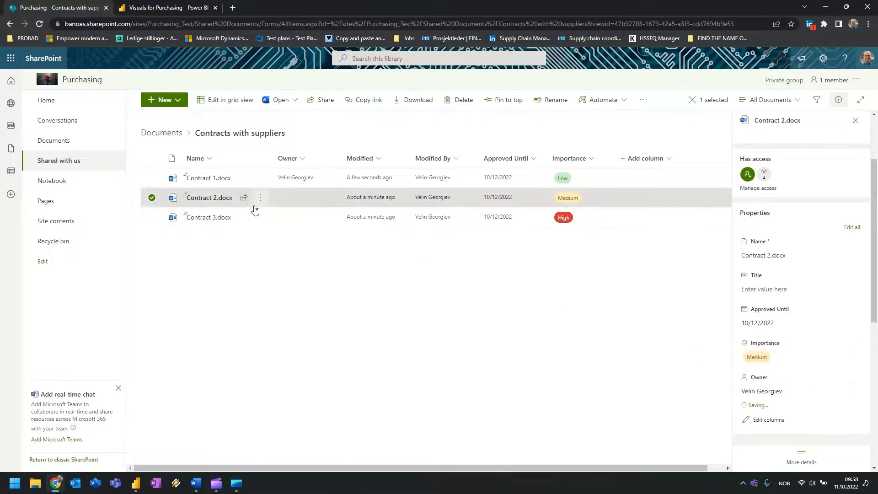
pyautogui.click(296, 220)
pyautogui.scroll(-2, 773, 344)
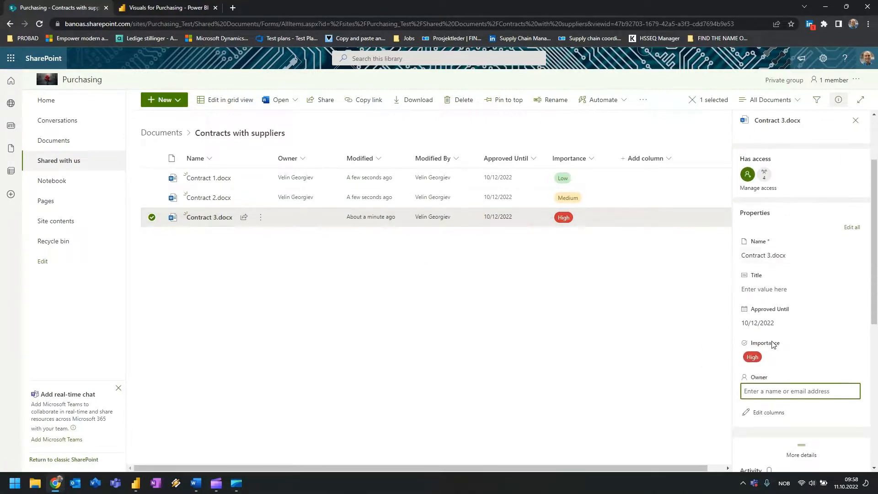
pyautogui.write('veli')
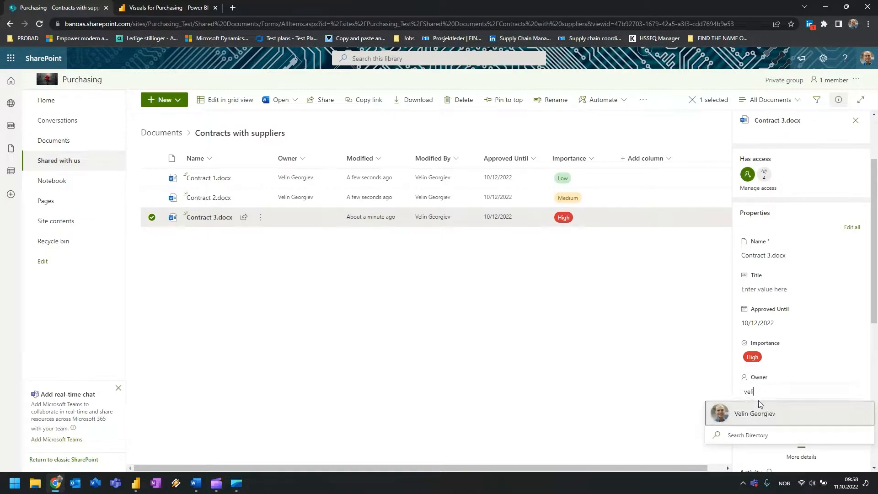
pyautogui.click(750, 414)
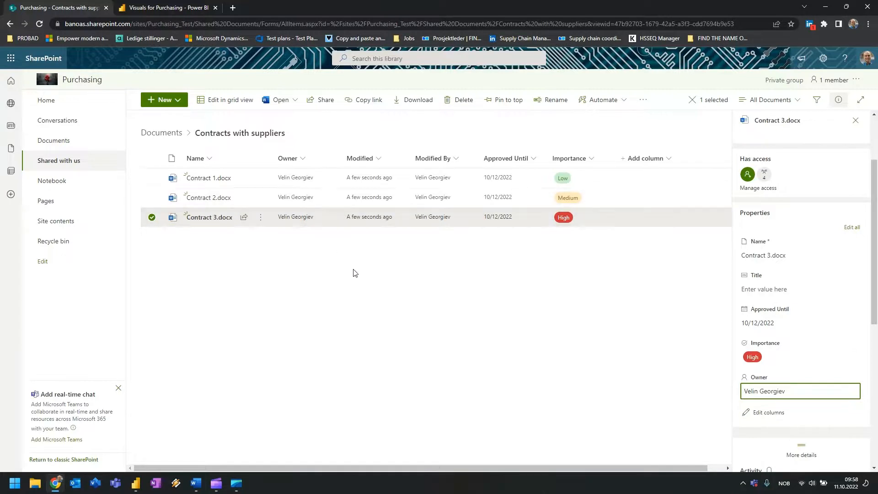
pyautogui.click(394, 302)
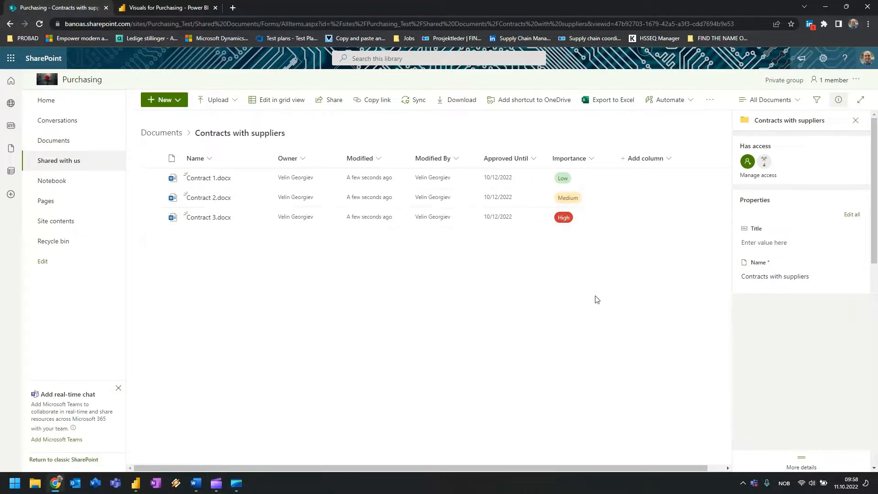
# Close the details pane and open Site permissions from the Settings gear menu.
pyautogui.click(856, 120)
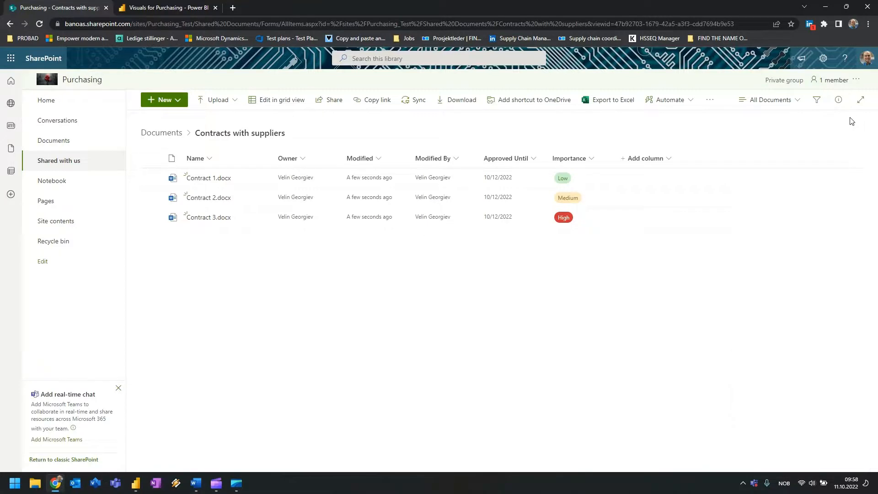
pyautogui.click(829, 66)
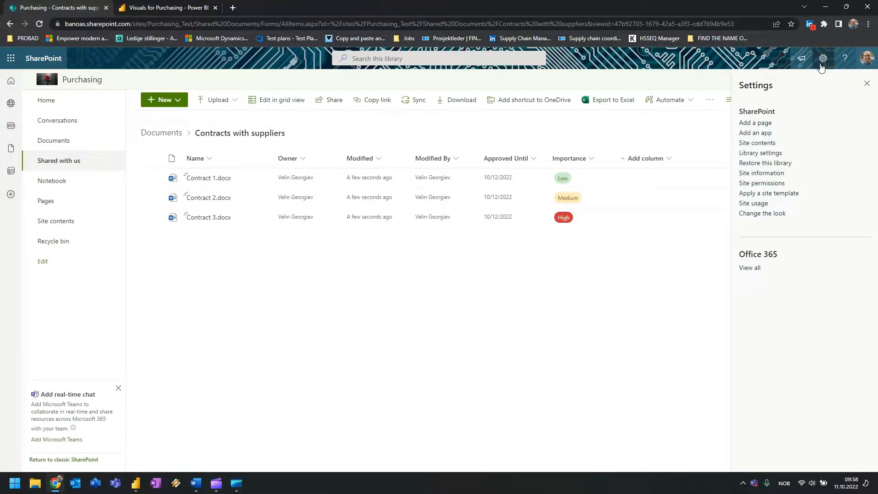
pyautogui.click(822, 62)
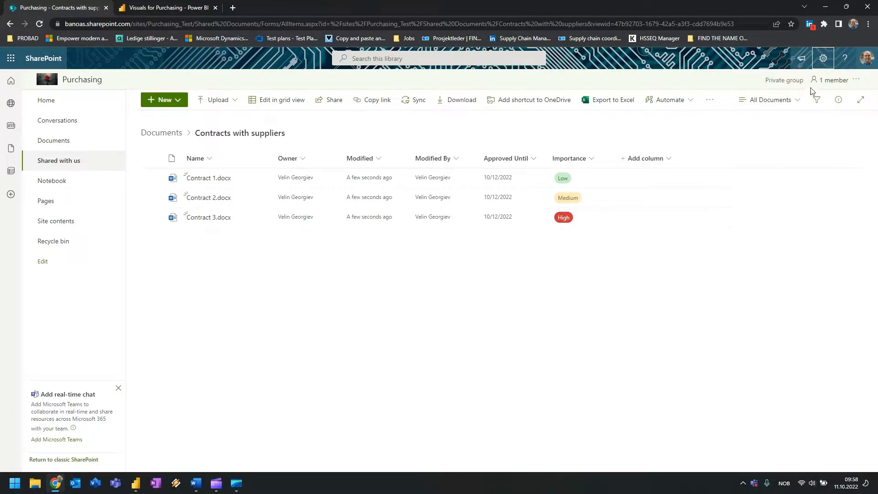
pyautogui.click(823, 59)
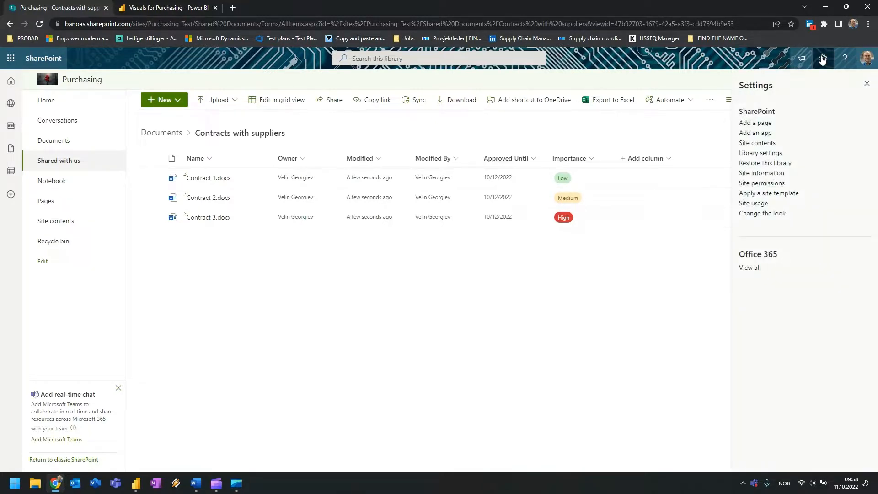
pyautogui.click(760, 183)
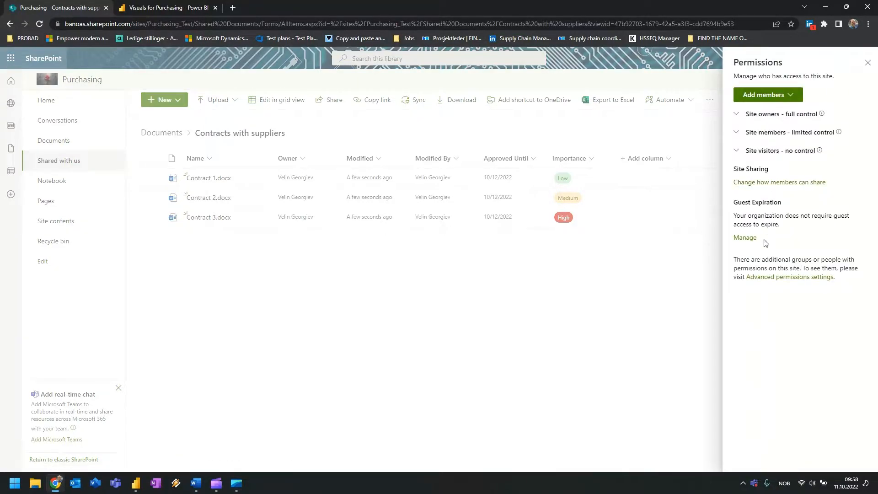
# Go to Advanced permissions settings, close the Power BI tab, and open the Purchasing Visitors group.
pyautogui.click(807, 277)
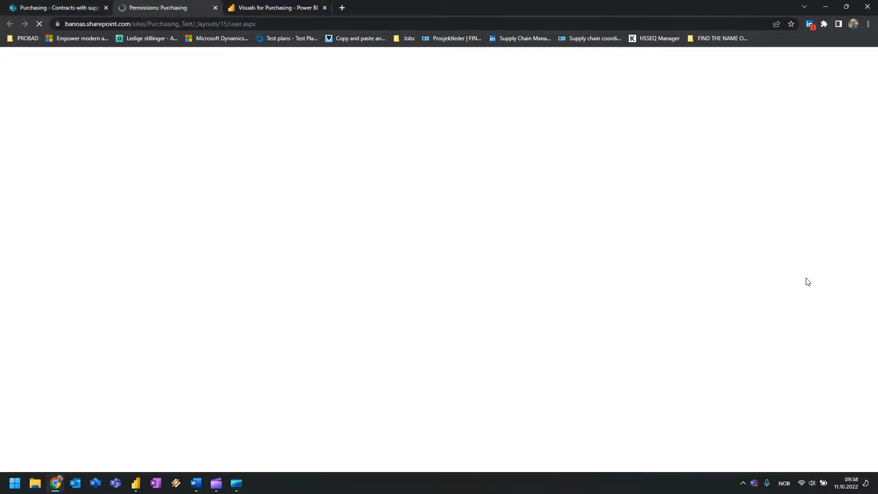
pyautogui.click(324, 7)
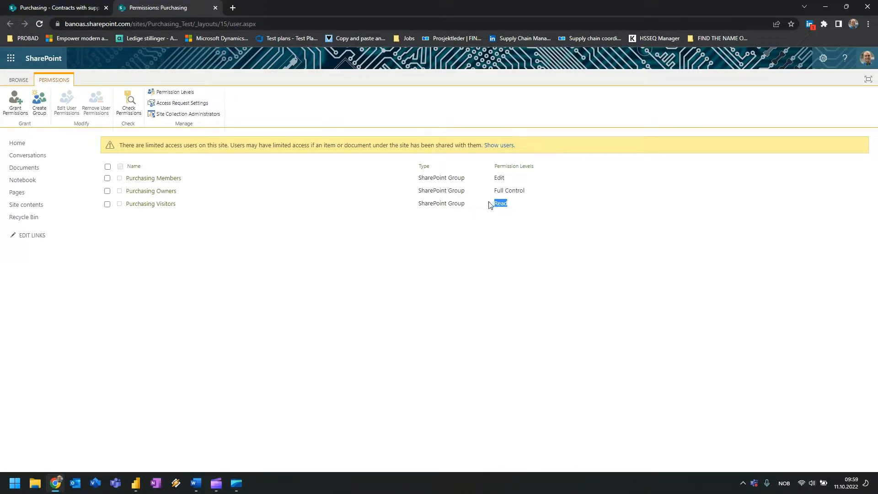
pyautogui.click(167, 205)
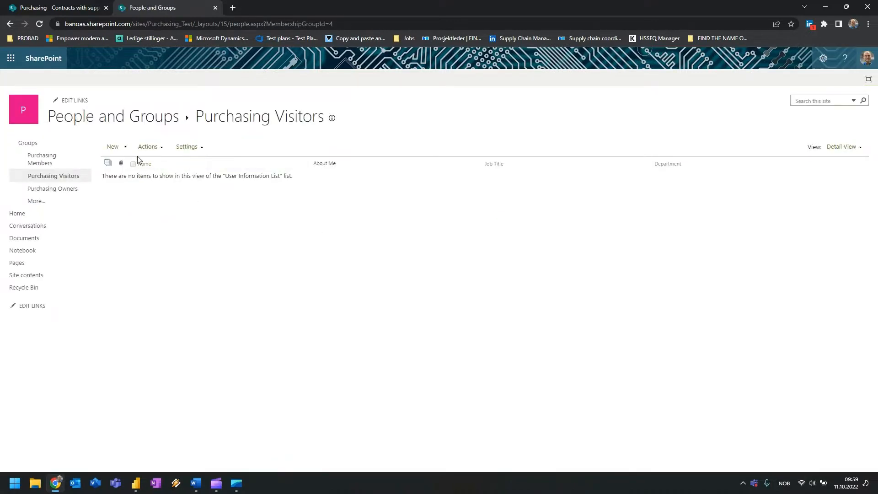
# Add the Probad supplier account to Purchasing Visitors by its e-mail, then return to the library tab.
pyautogui.click(126, 150)
pyautogui.click(133, 169)
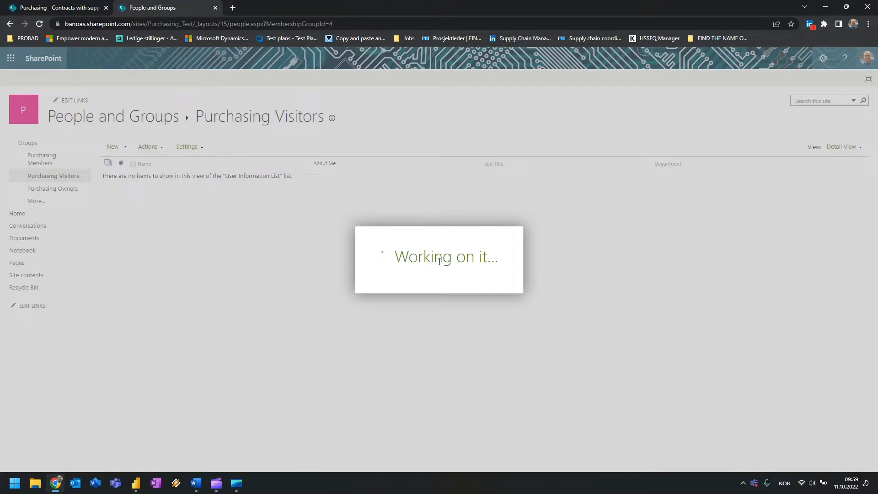
pyautogui.click(414, 222)
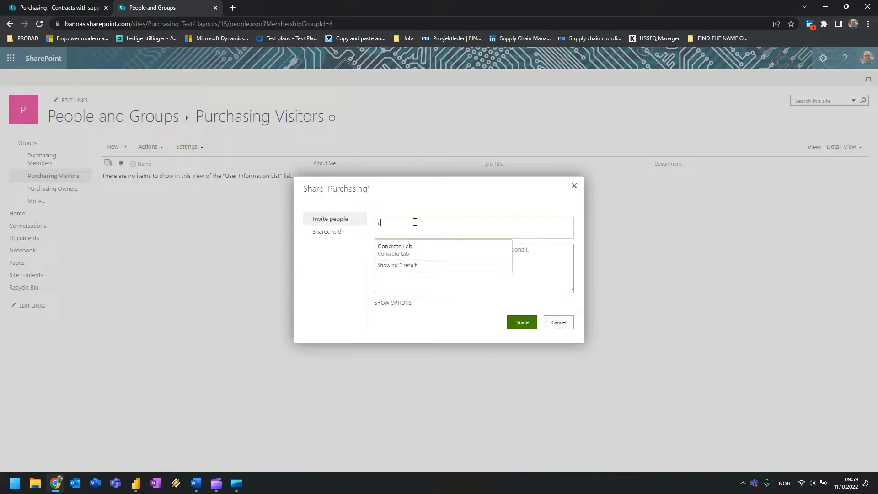
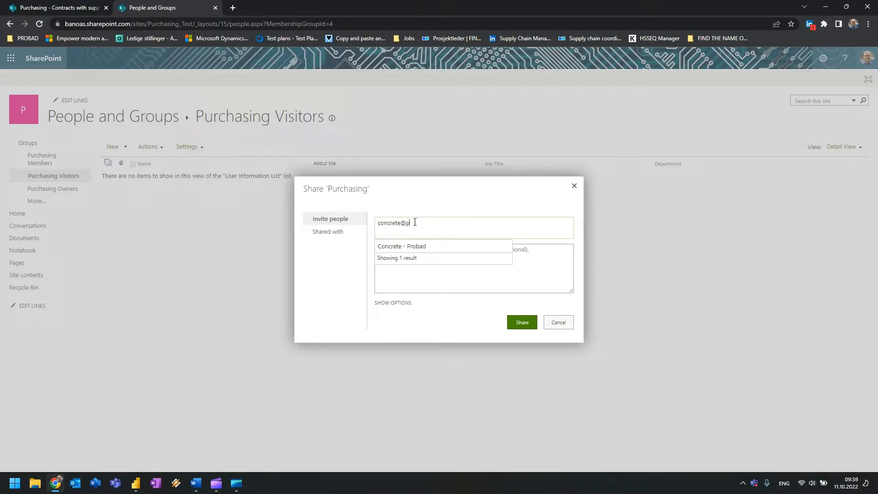
pyautogui.click(422, 248)
pyautogui.click(523, 323)
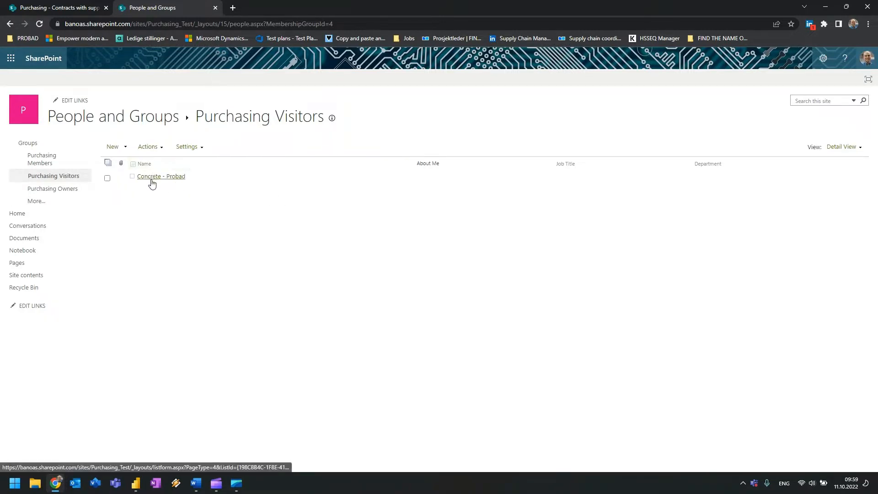
pyautogui.click(59, 7)
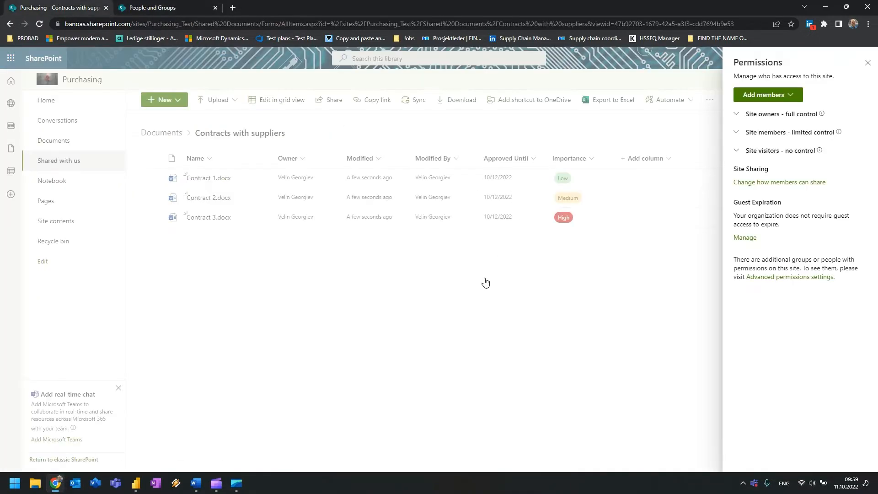
# Close the Permissions panel and navigate via Documents back to the Purchasing Home page.
pyautogui.click(867, 63)
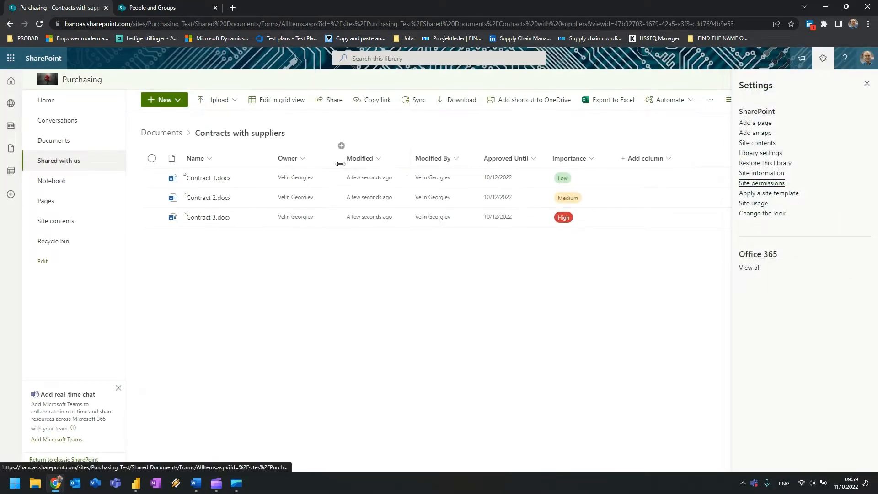
pyautogui.click(50, 100)
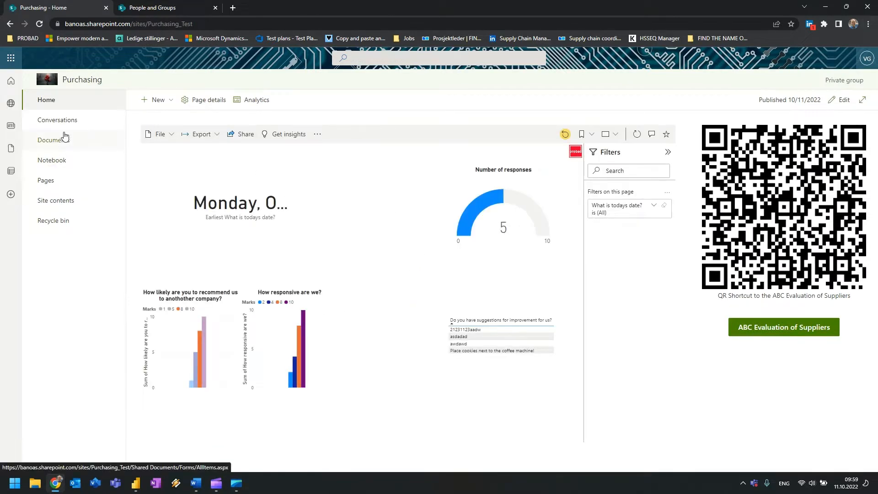
pyautogui.click(60, 140)
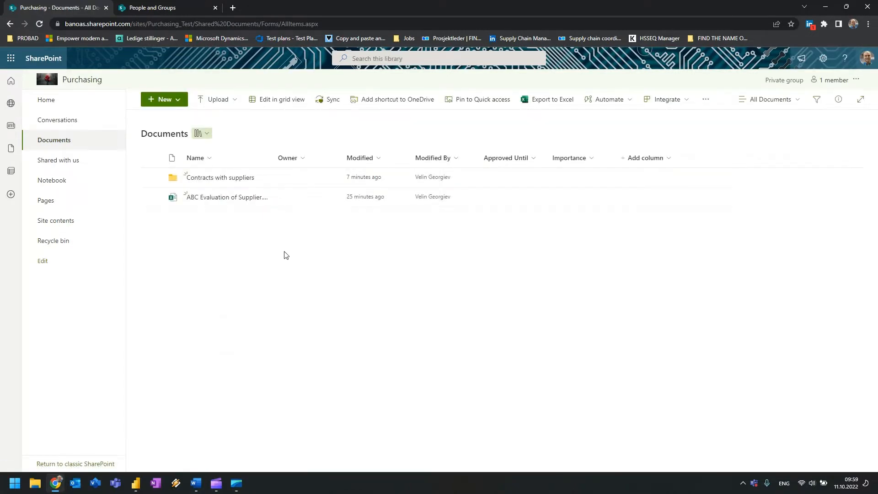
pyautogui.click(47, 100)
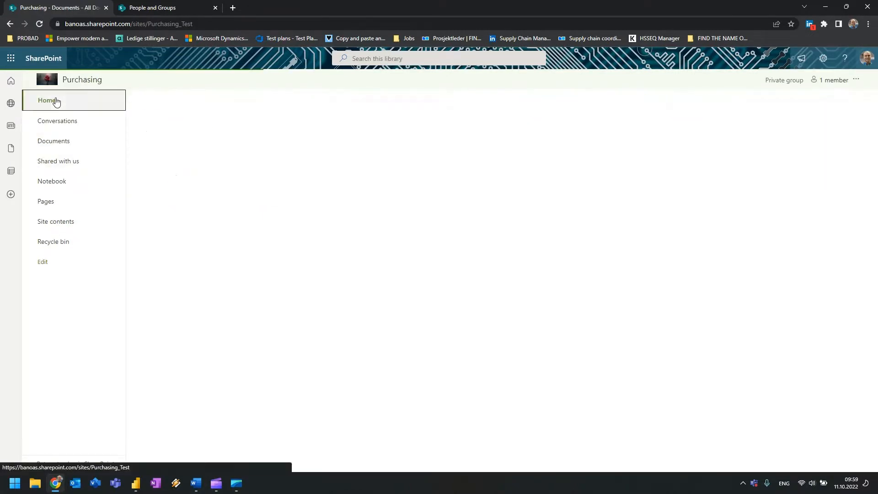